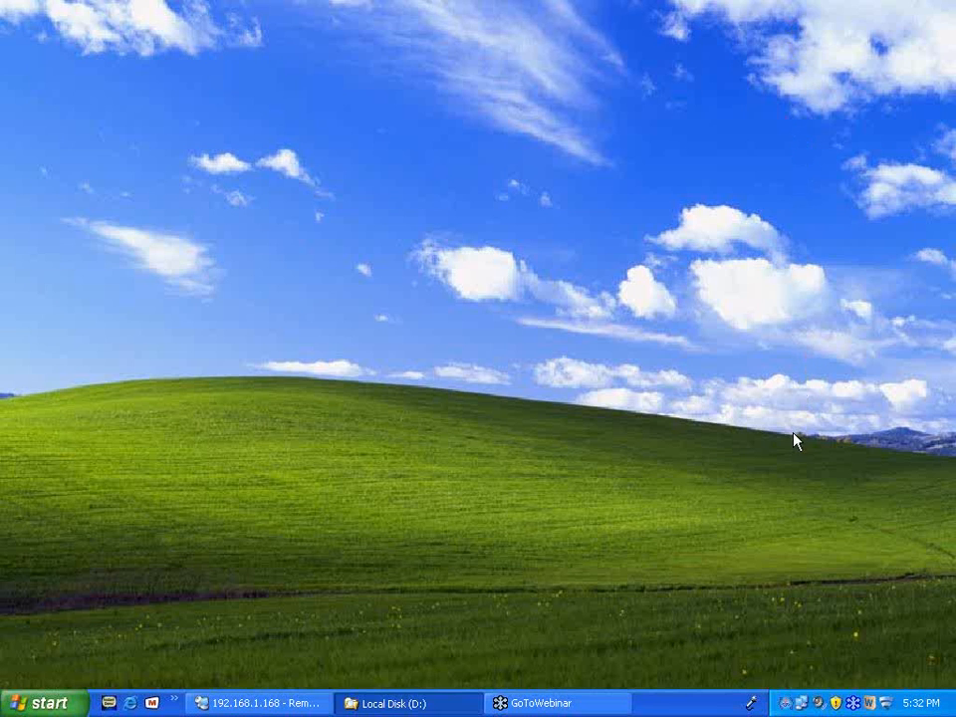
# - Switch to the 192.168.1.168 remote desktop session and open a blank, maximized Notepad window
pyautogui.click(305, 707)
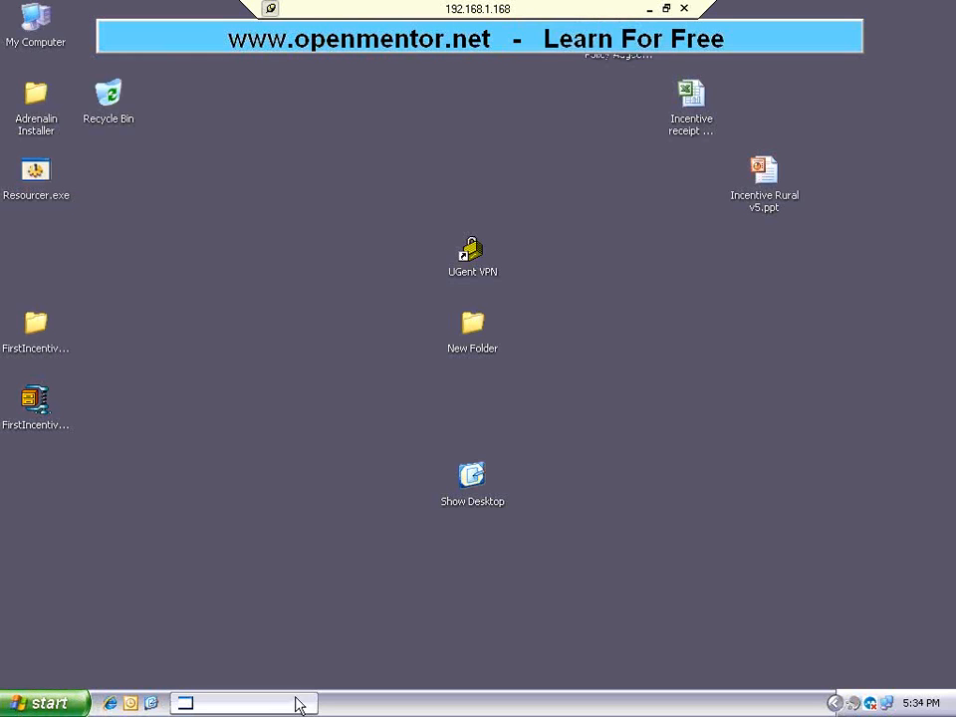
pyautogui.click(45, 703)
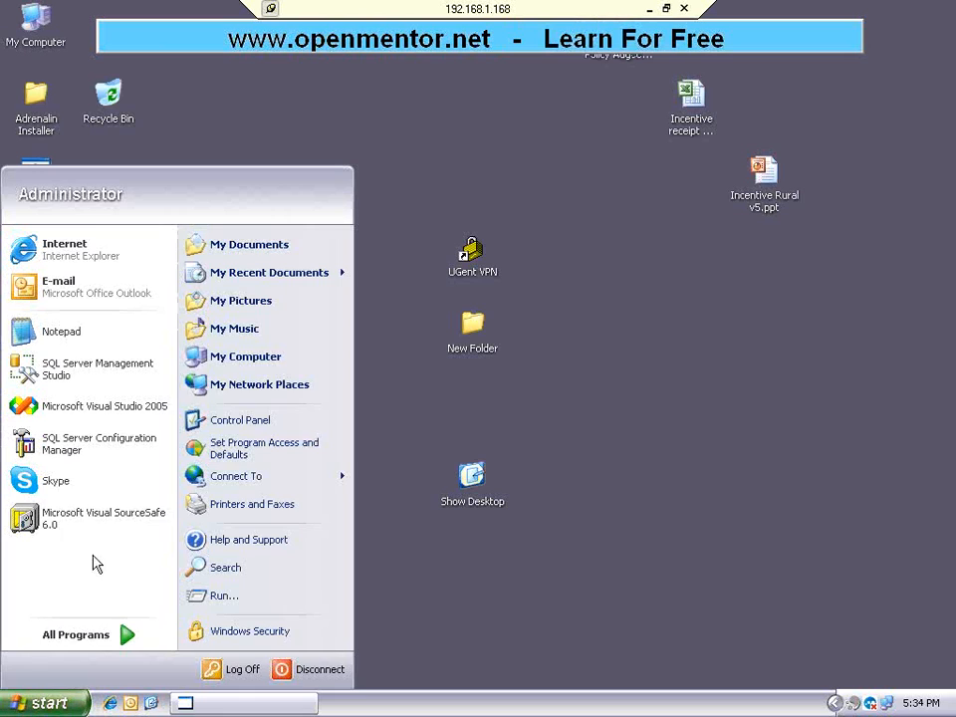
pyautogui.click(92, 339)
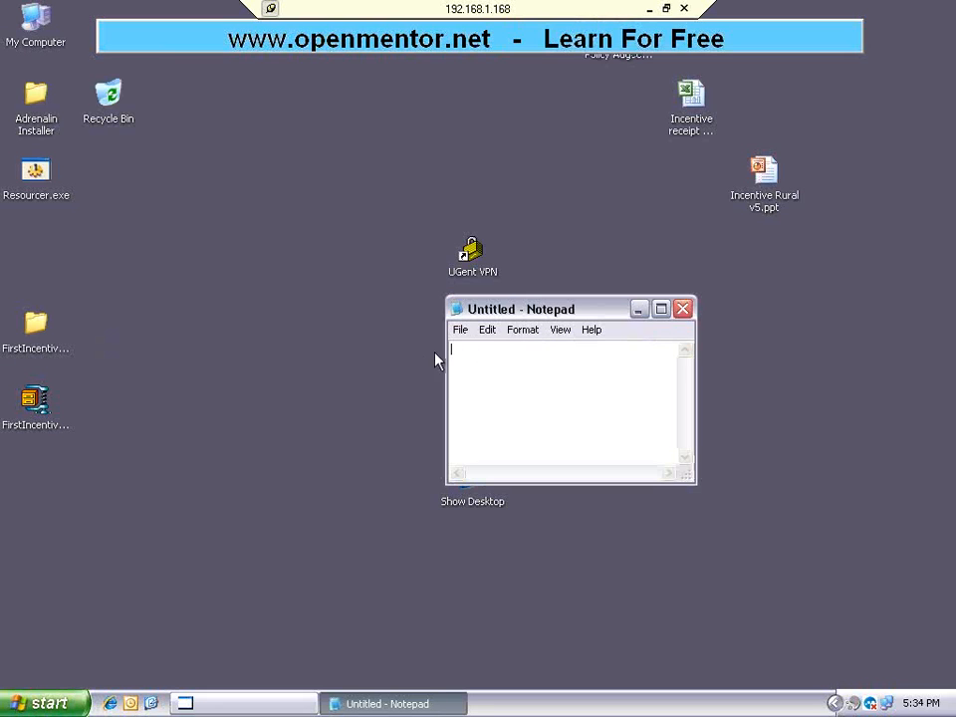
pyautogui.click(659, 312)
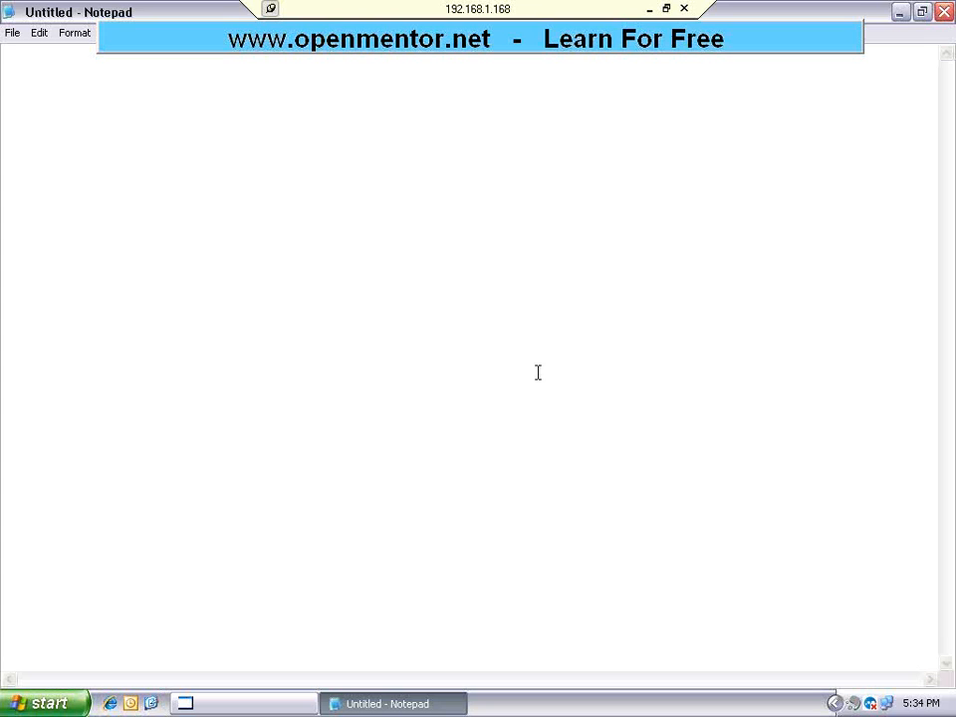
# - Set the Notepad font size to 18
pyautogui.click(67, 33)
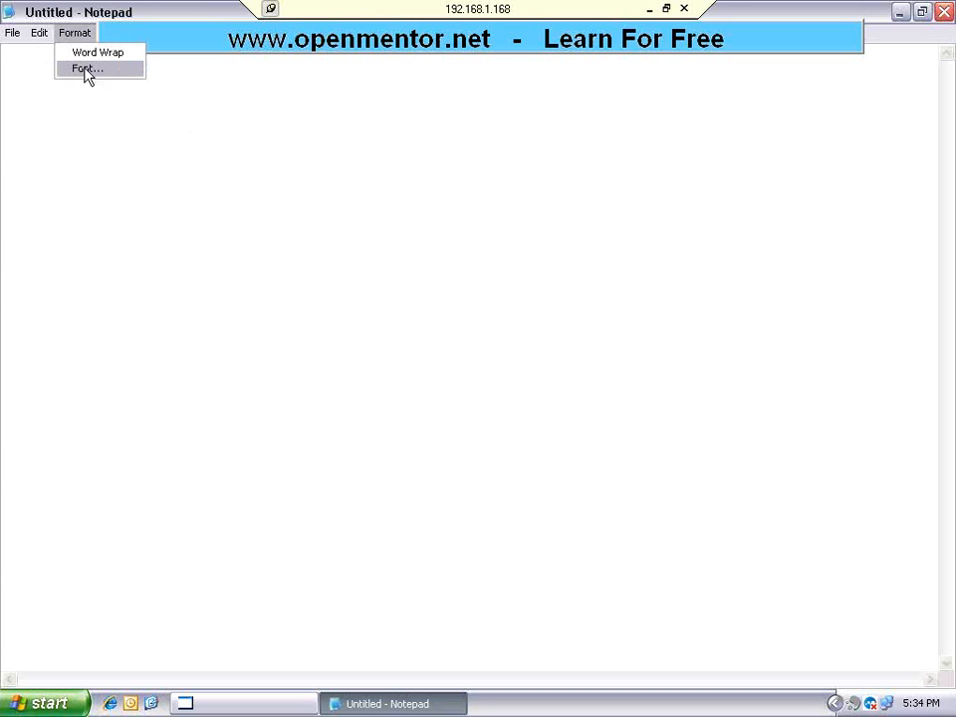
pyautogui.click(85, 69)
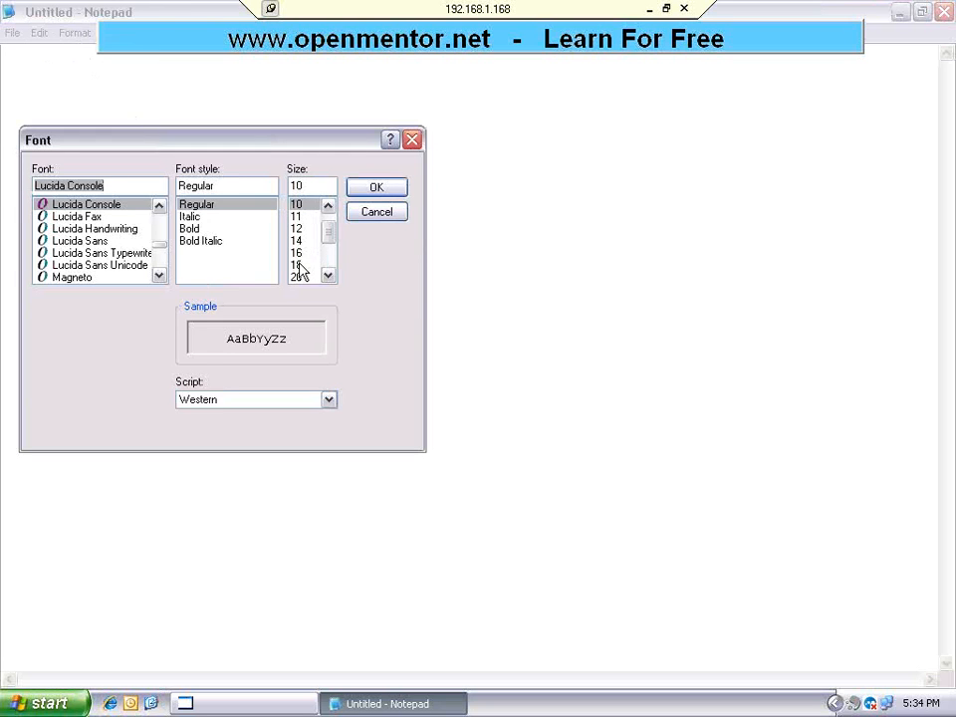
pyautogui.click(299, 265)
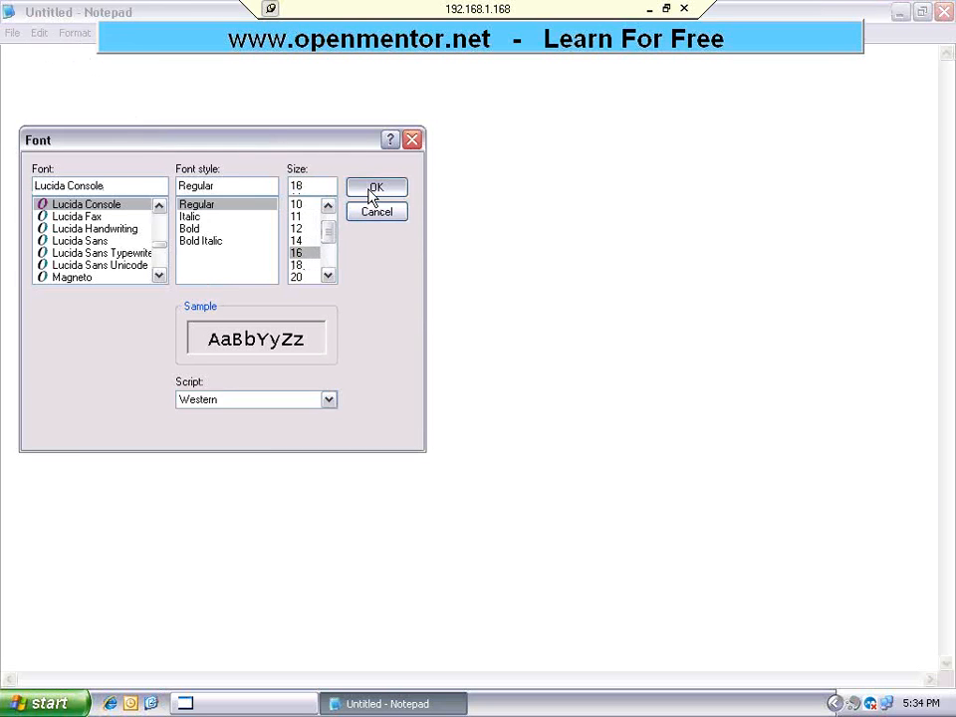
pyautogui.click(374, 189)
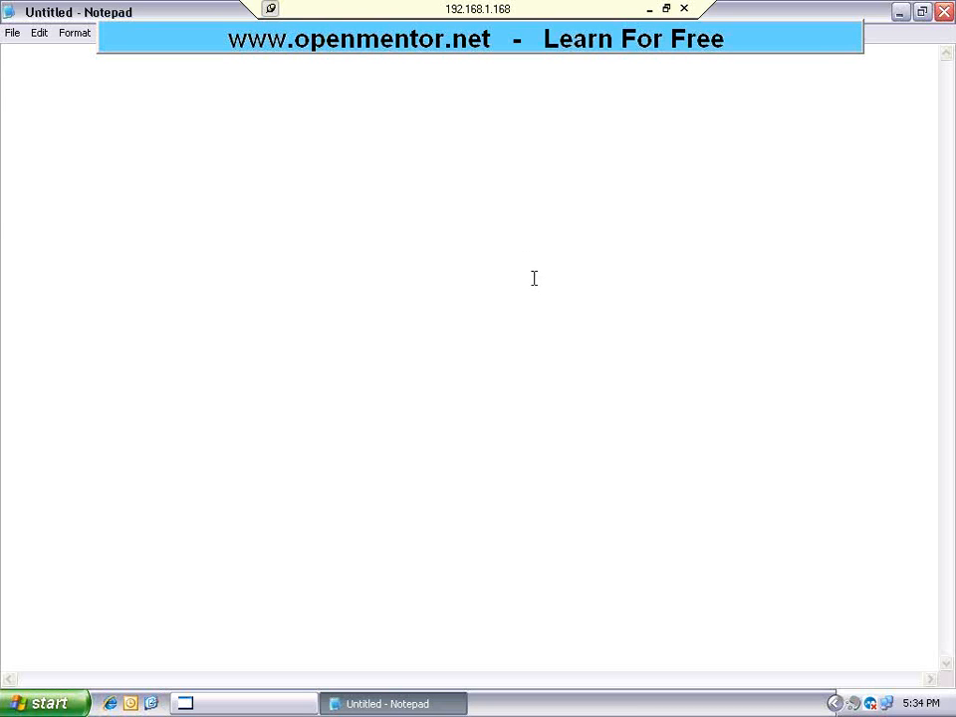
# - Write the note lines "visio - product" and "visual effects", separated by a blank line
pyautogui.write('visio - product')
pyautogui.press('Return')
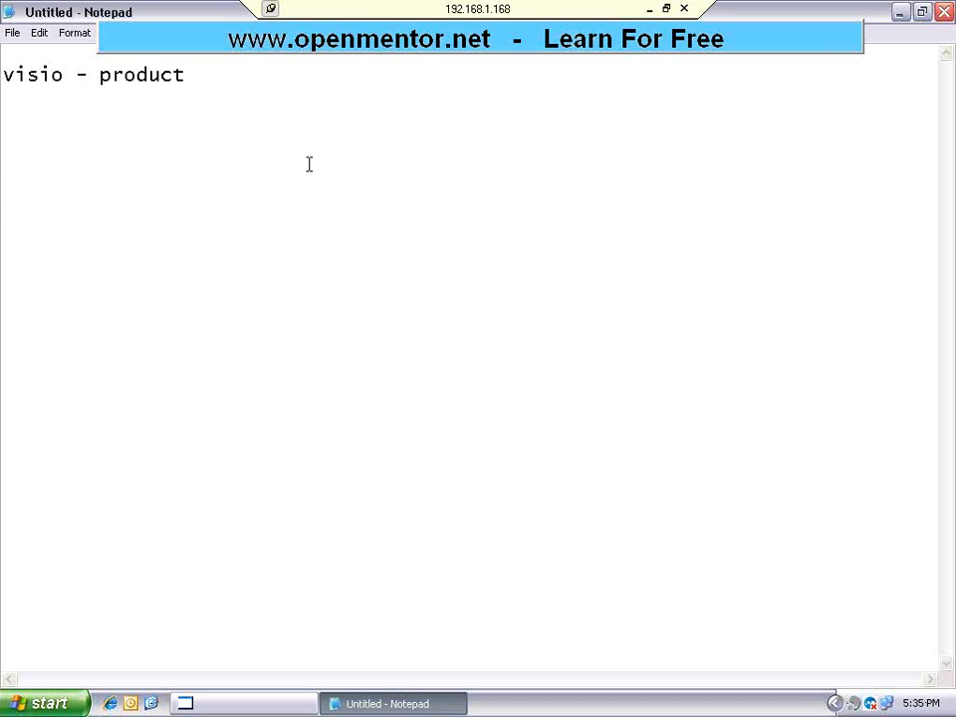
pyautogui.write('visual effects,')
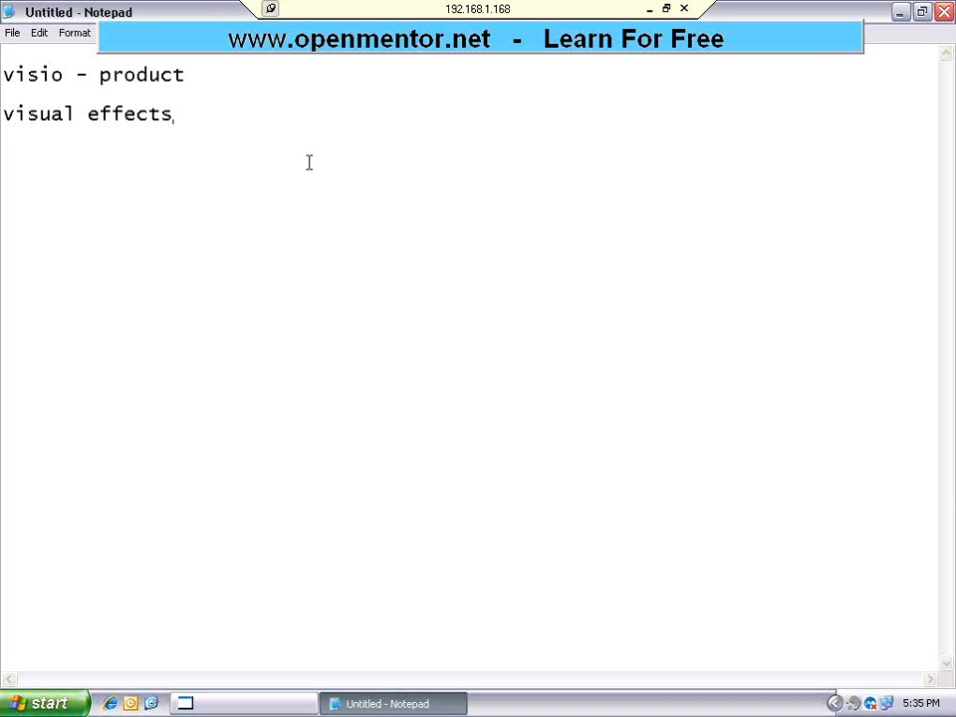
# - Add the line "a diagram can tell more than words" below "visual effects"
pyautogui.write('a diagram can tell more than')
pyautogui.press('BackSpace')
pyautogui.press('BackSpace')
pyautogui.write('han words')
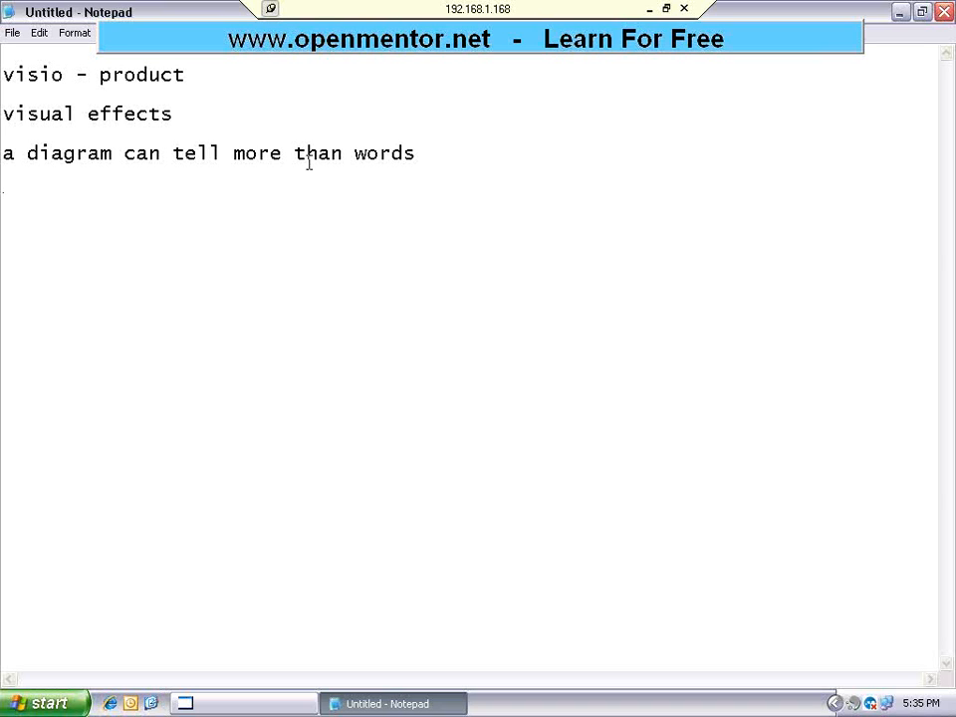
# - Add the lines "creating a diagram" and "make it simple" to the notes, separated by a blank line
pyautogui.write('creating a diagram')
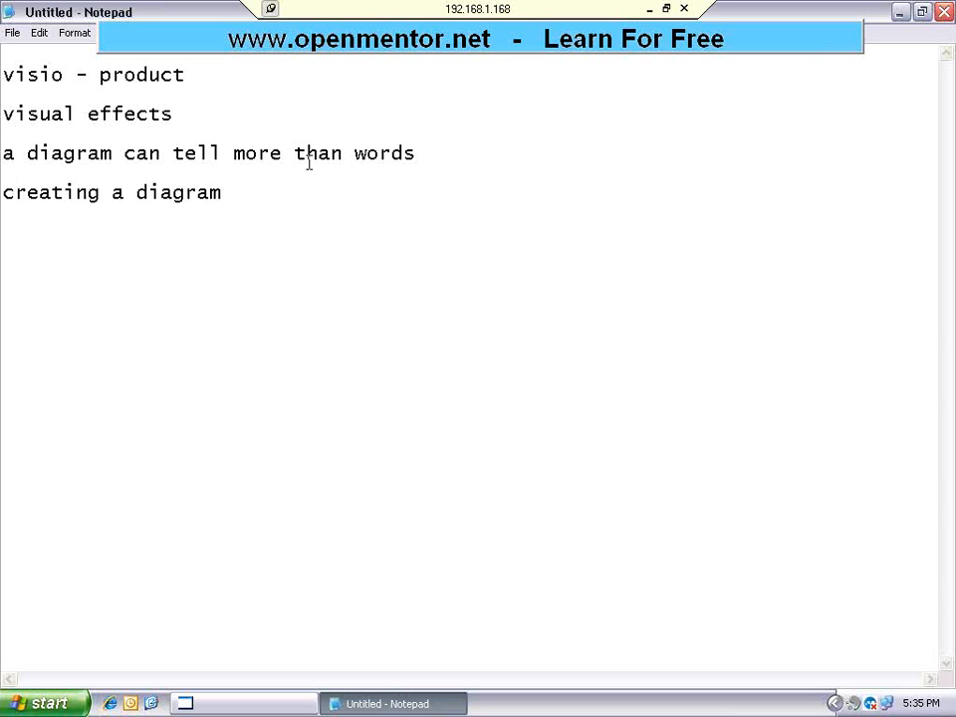
pyautogui.press('Return')
pyautogui.press('Tab')
pyautogui.press('Return')
pyautogui.press('Return')
pyautogui.press('BackSpace')
pyautogui.write('mek')
pyautogui.press('BackSpace')
pyautogui.press('BackSpace')
pyautogui.write('ake it simple')
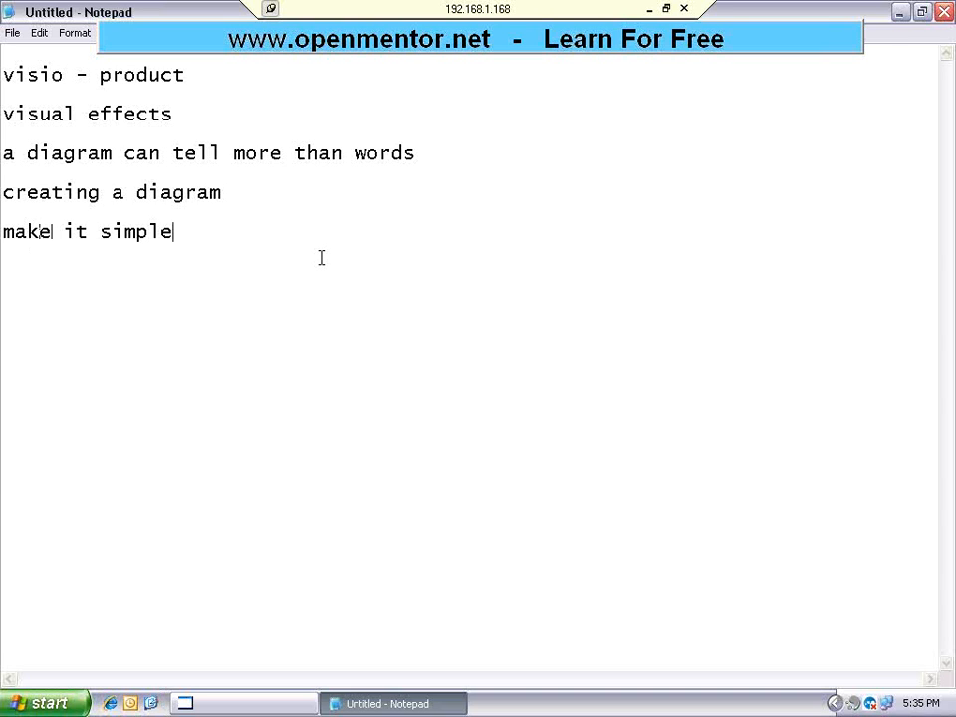
# - Add the indented line "make it elegant" directly beneath "make it simple"
pyautogui.press('Tab')
pyautogui.write('make it elegant')
pyautogui.press('Return')
pyautogui.press('Return')
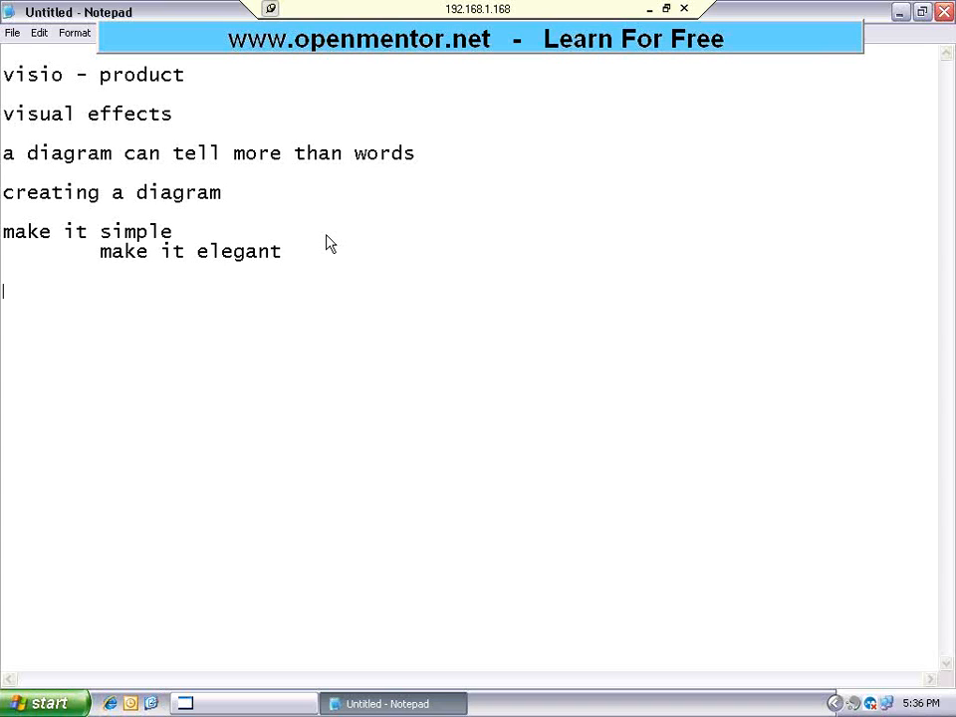
# - Add the line "we can do a lot of diagrams" at the end of the notes
pyautogui.click(379, 229)
pyautogui.press('Down')
pyautogui.press('Down')
pyautogui.press('Down')
pyautogui.write('we can do a lo')
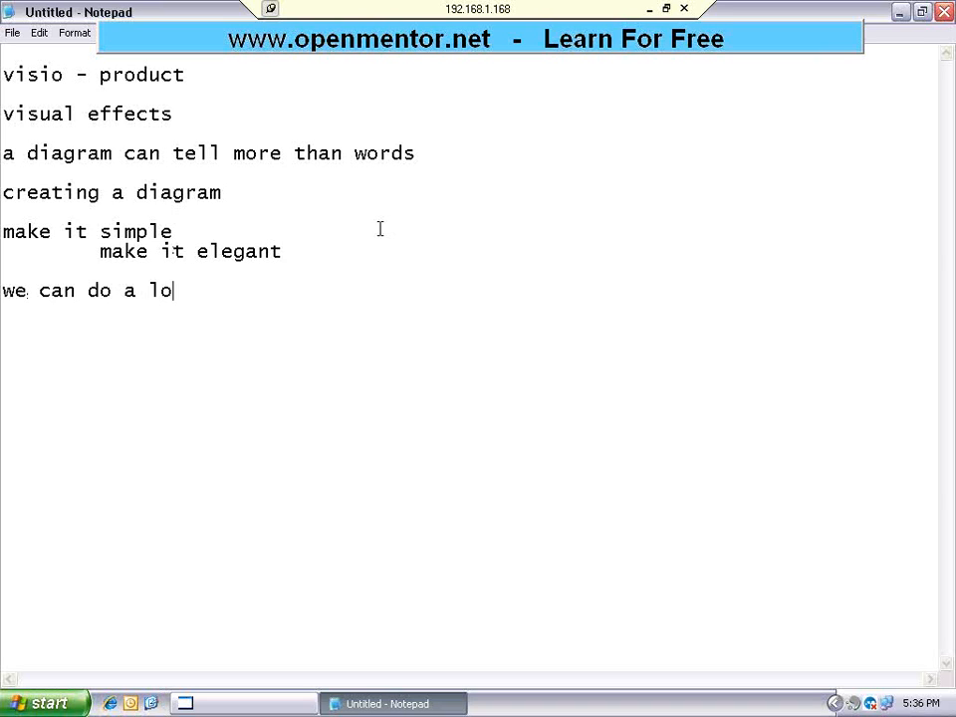
pyautogui.write('t of diagrams')
pyautogui.press('Return')
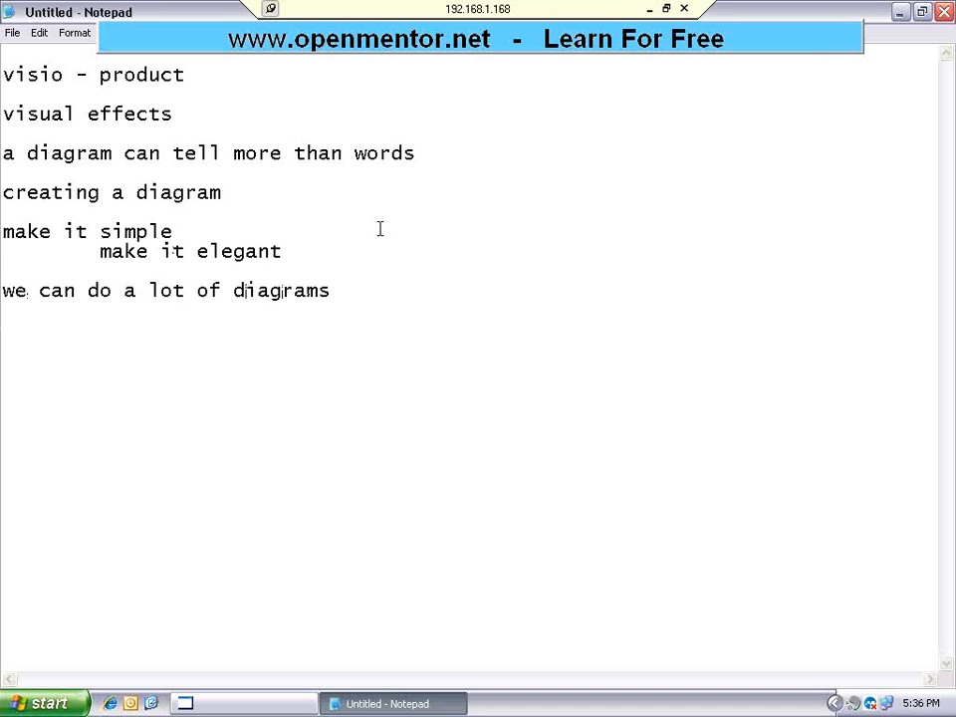
# - Add the line "flow chart" at the end of the notes, followed by a blank line
pyautogui.write('flow chart')
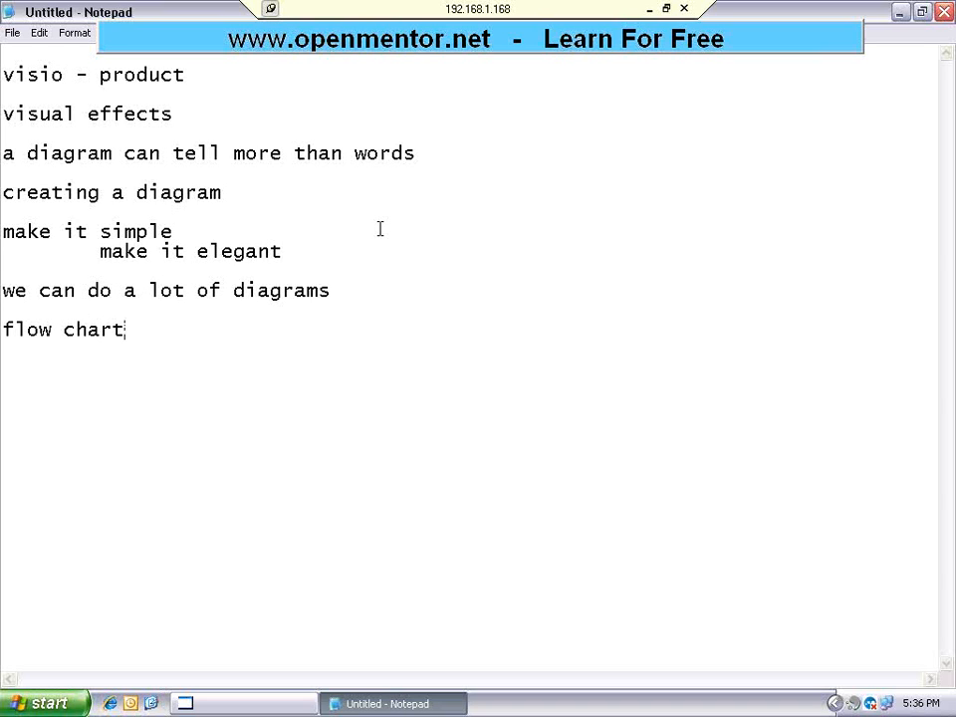
pyautogui.hotkey('shift', 'Home')
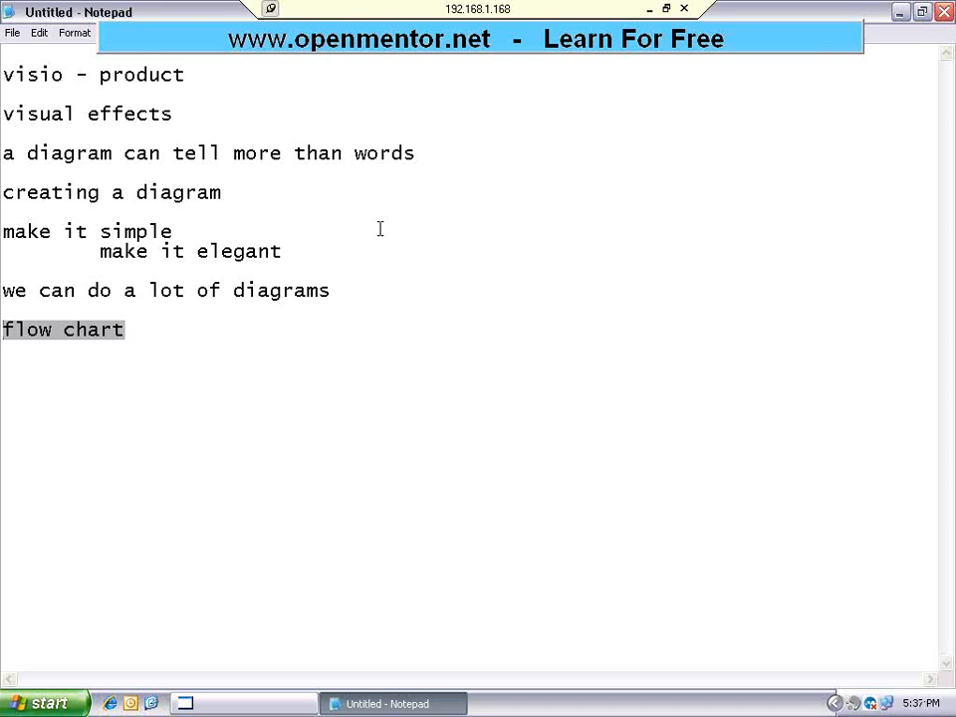
pyautogui.press('End')
pyautogui.press('Return')
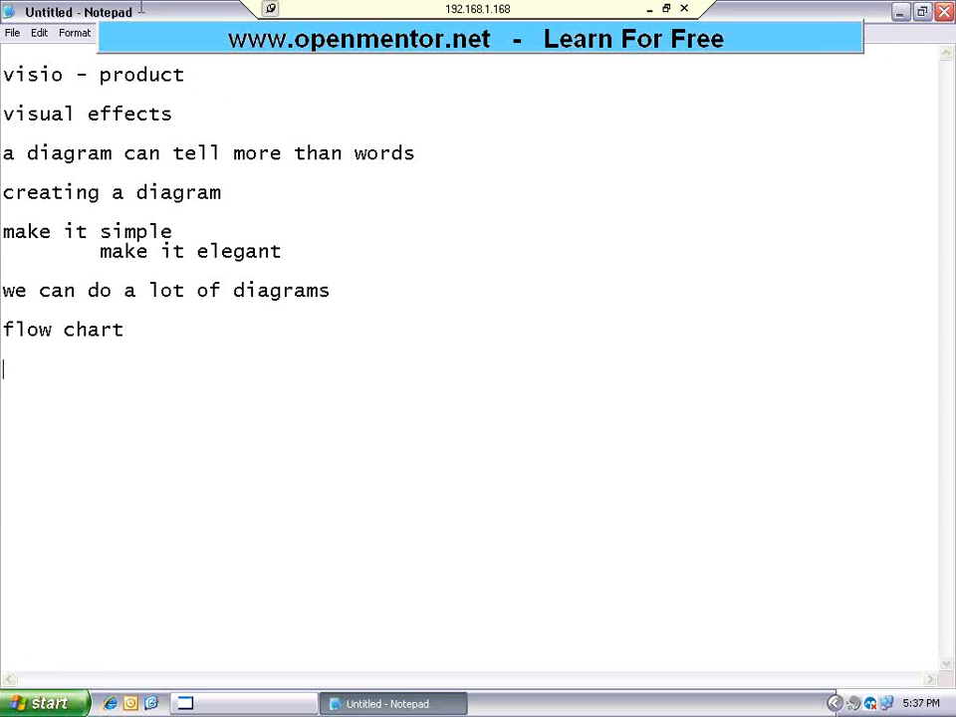
# - Launch Microsoft Office Visio 2003 from the installed Microsoft Office programs
pyautogui.click(45, 703)
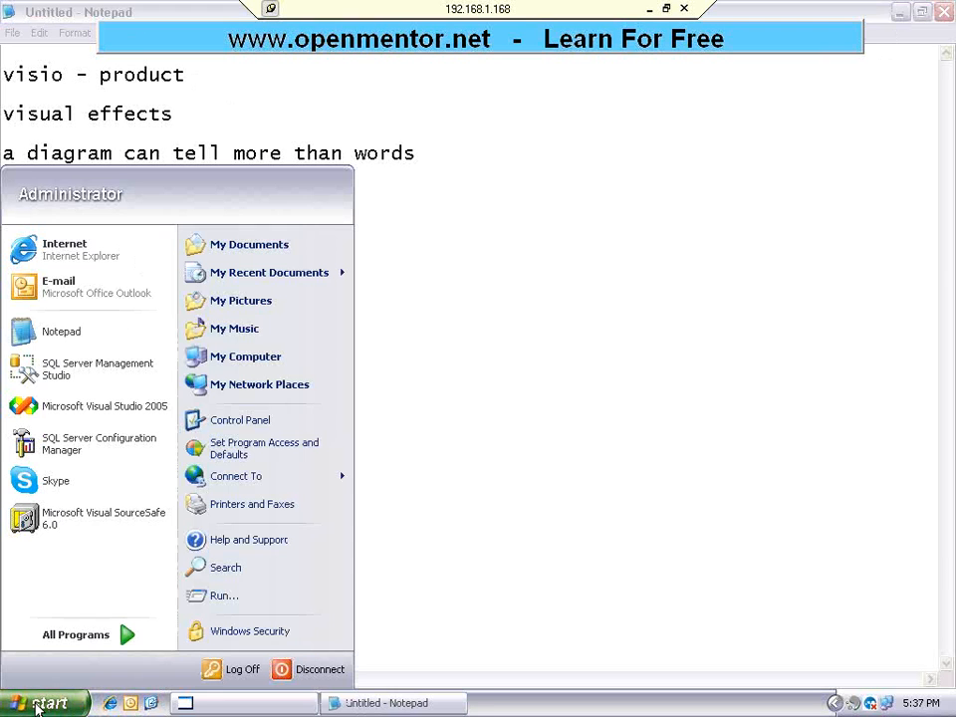
pyautogui.moveTo(94, 645)
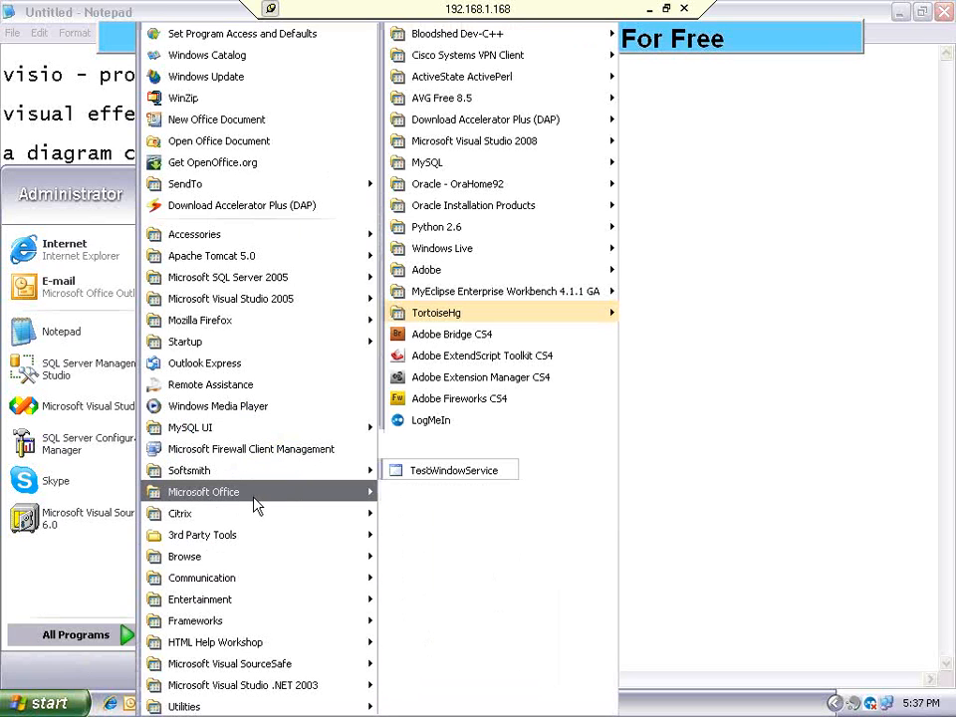
pyautogui.moveTo(255, 503)
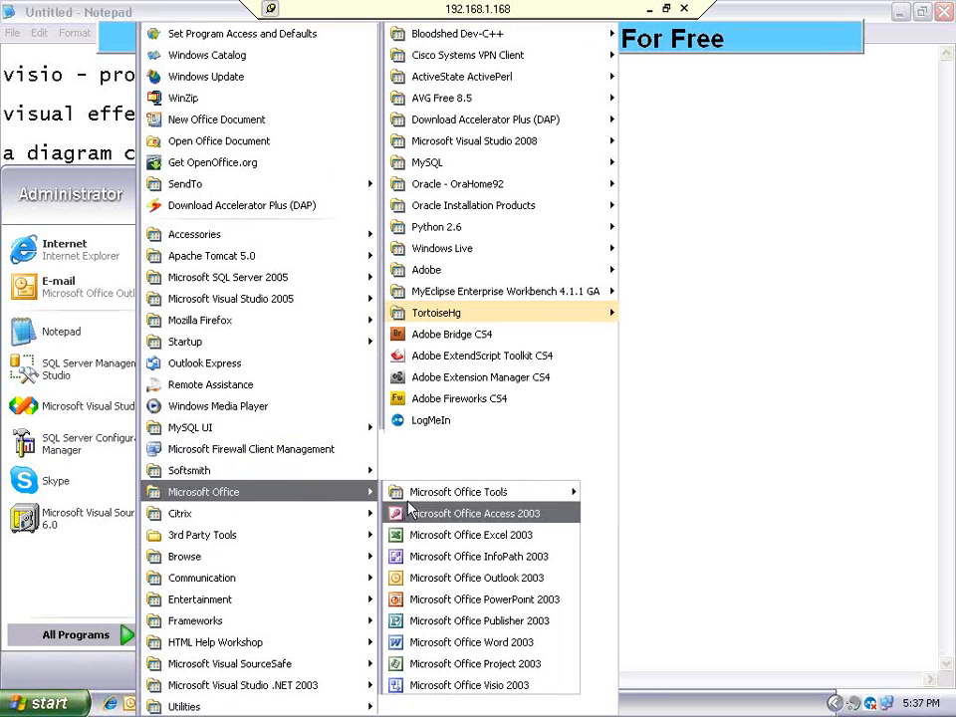
pyautogui.moveTo(471, 501)
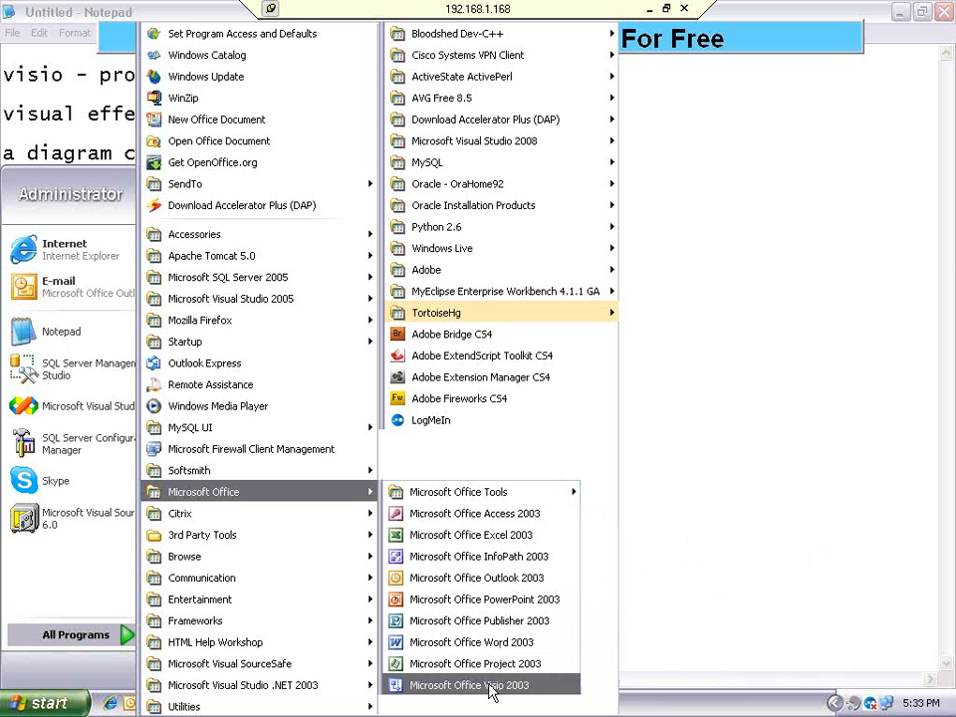
pyautogui.click(491, 686)
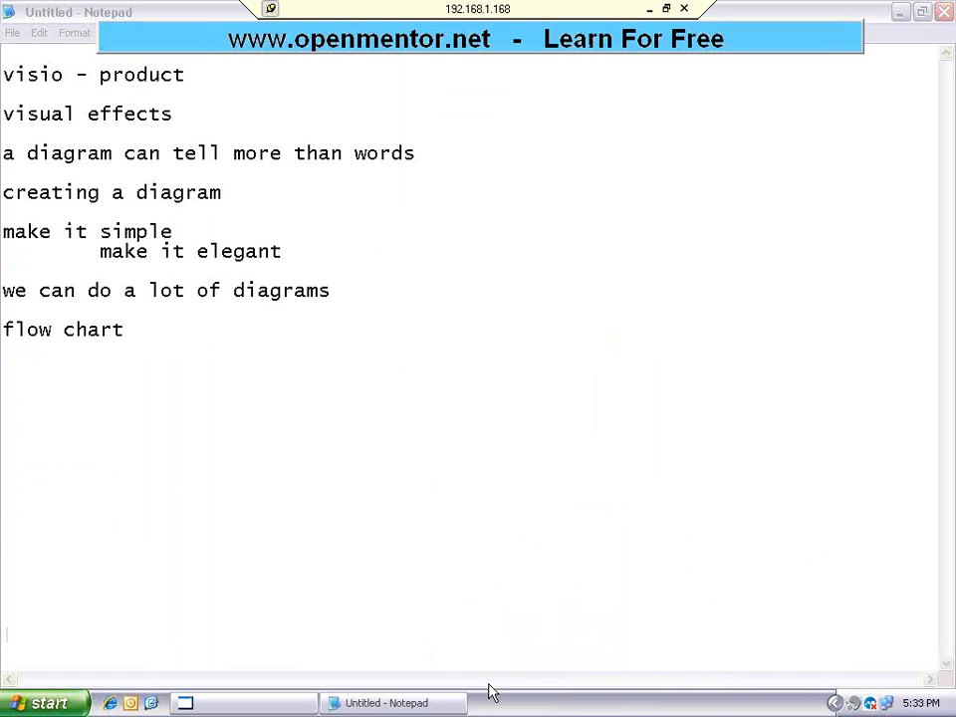
# - Maximize the Visio window and move the floating openmentor.net banner away from the menus
pyautogui.click(602, 394)
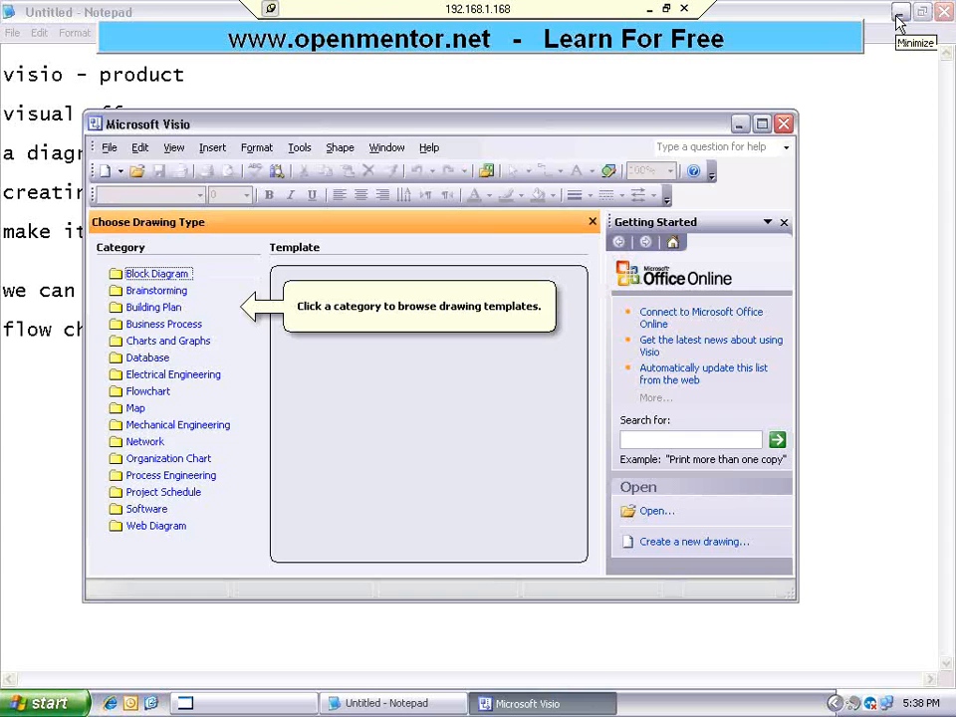
pyautogui.click(897, 14)
pyautogui.doubleClick(633, 126)
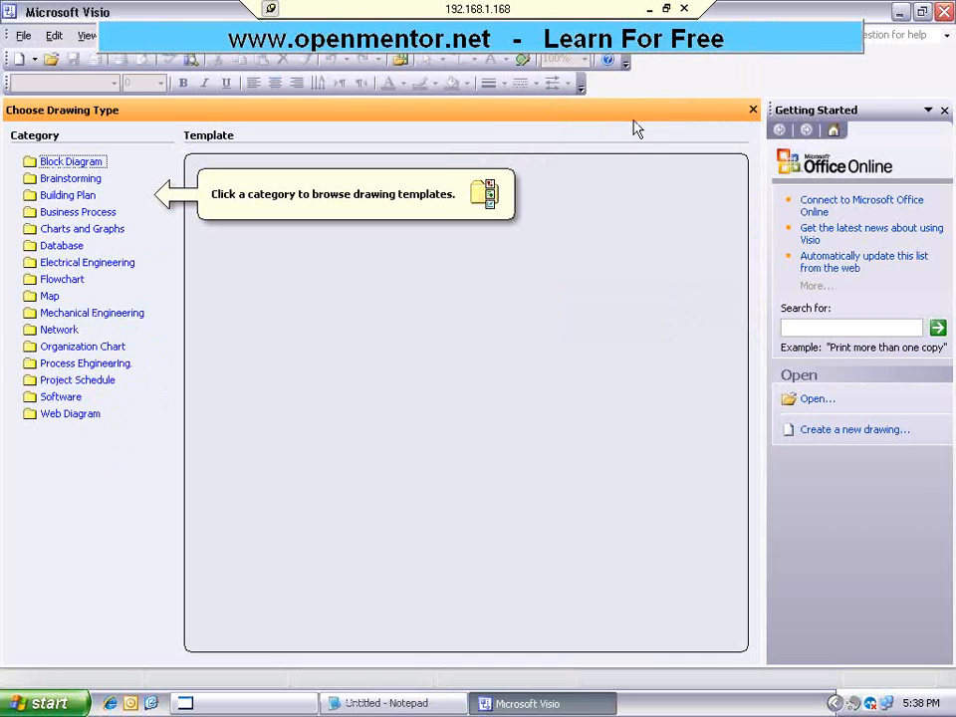
pyautogui.moveTo(493, 27); pyautogui.dragTo(551, 625)
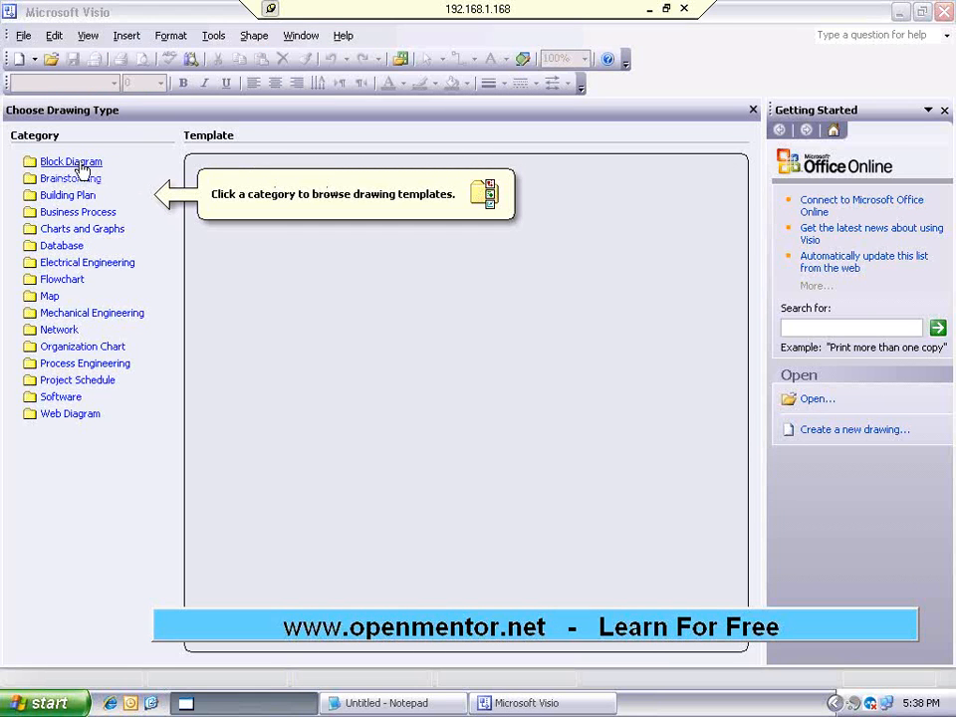
# - Create a drawing from the Basic Flowchart (Metric) template in the Flowchart category, declining the automatic download of template help links
pyautogui.click(90, 203)
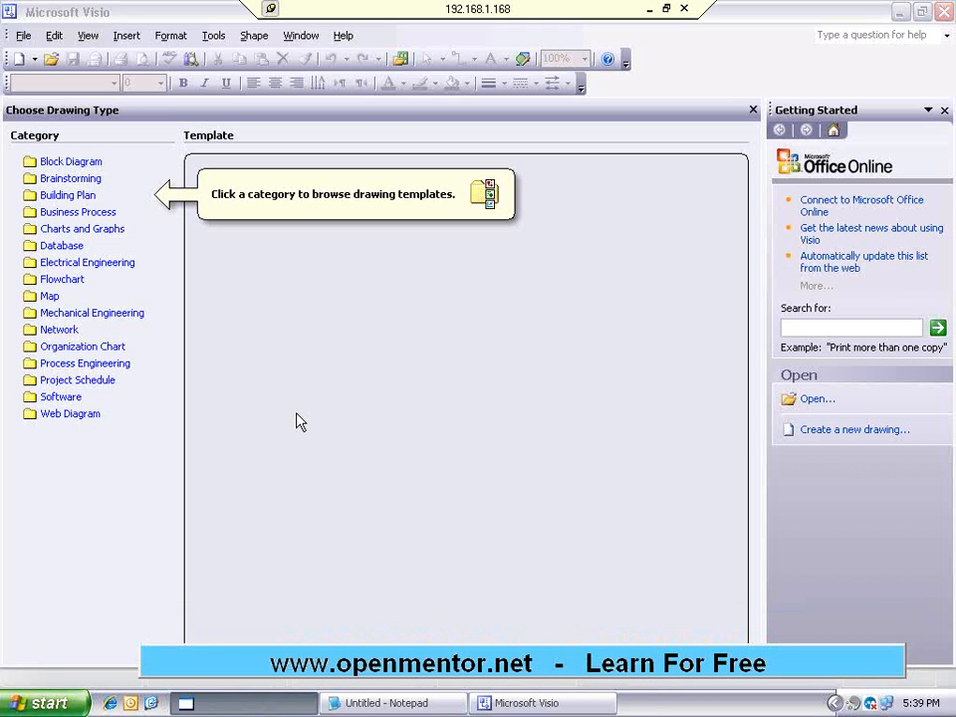
pyautogui.click(65, 286)
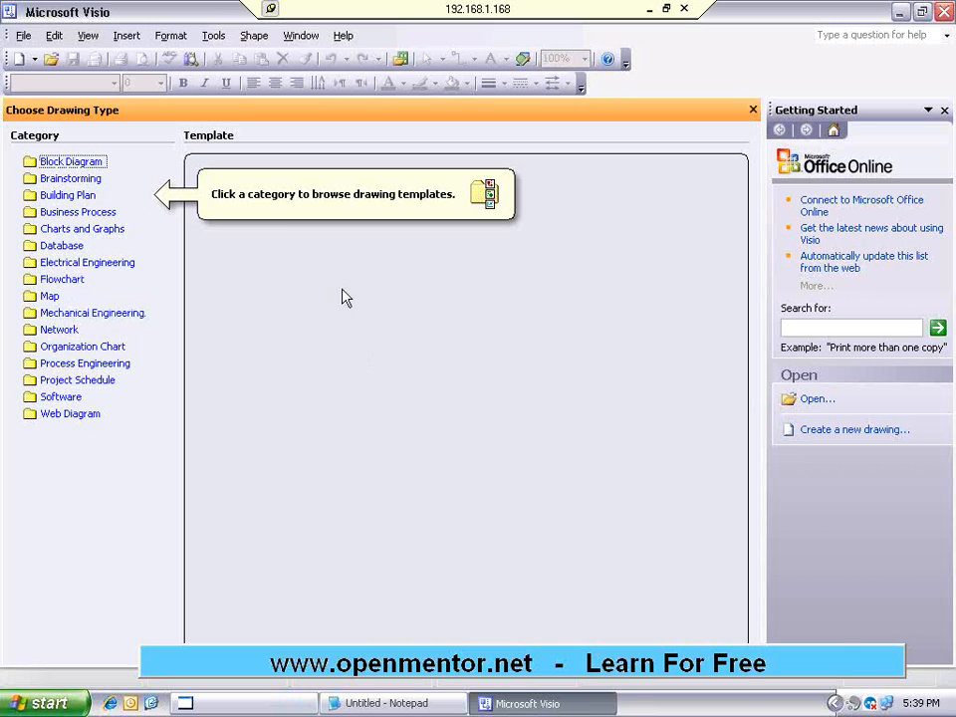
pyautogui.click(65, 283)
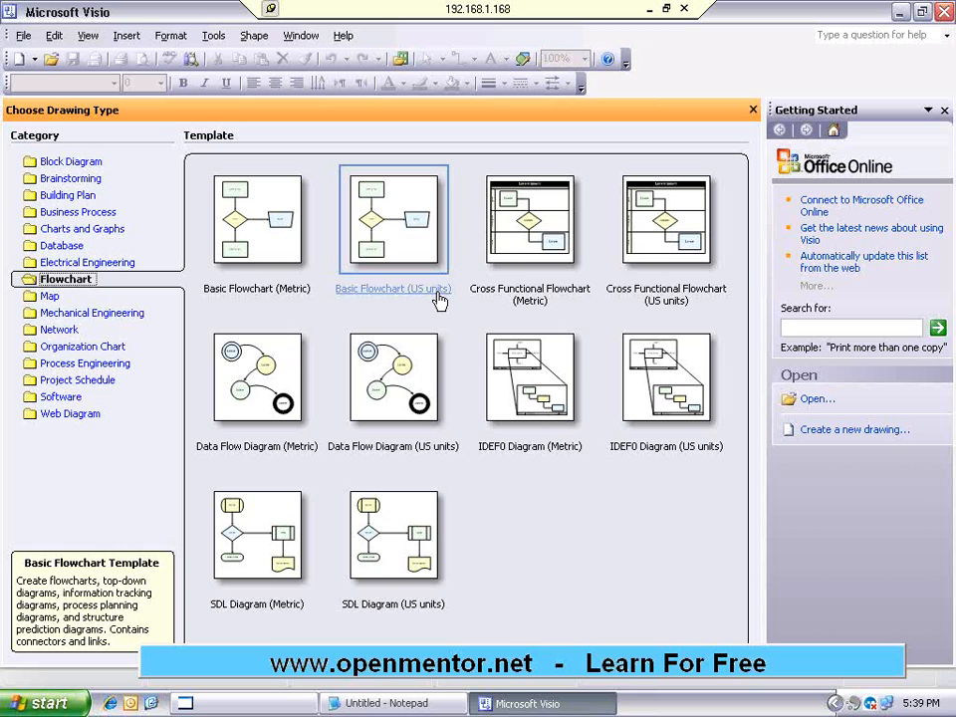
pyautogui.click(298, 290)
pyautogui.click(387, 291)
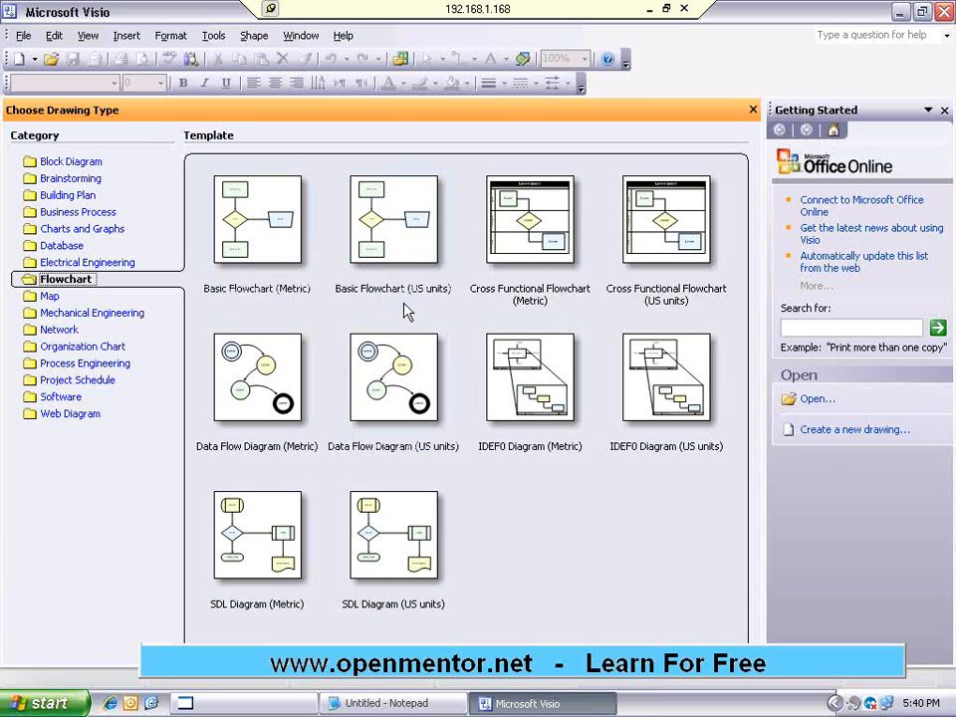
pyautogui.click(270, 225)
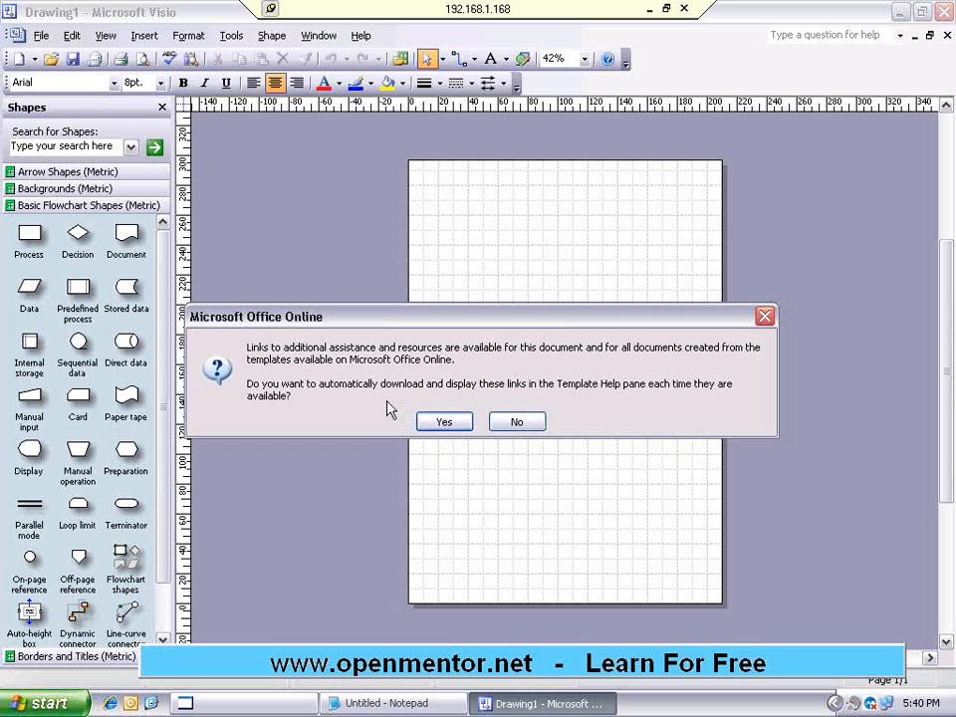
pyautogui.click(517, 423)
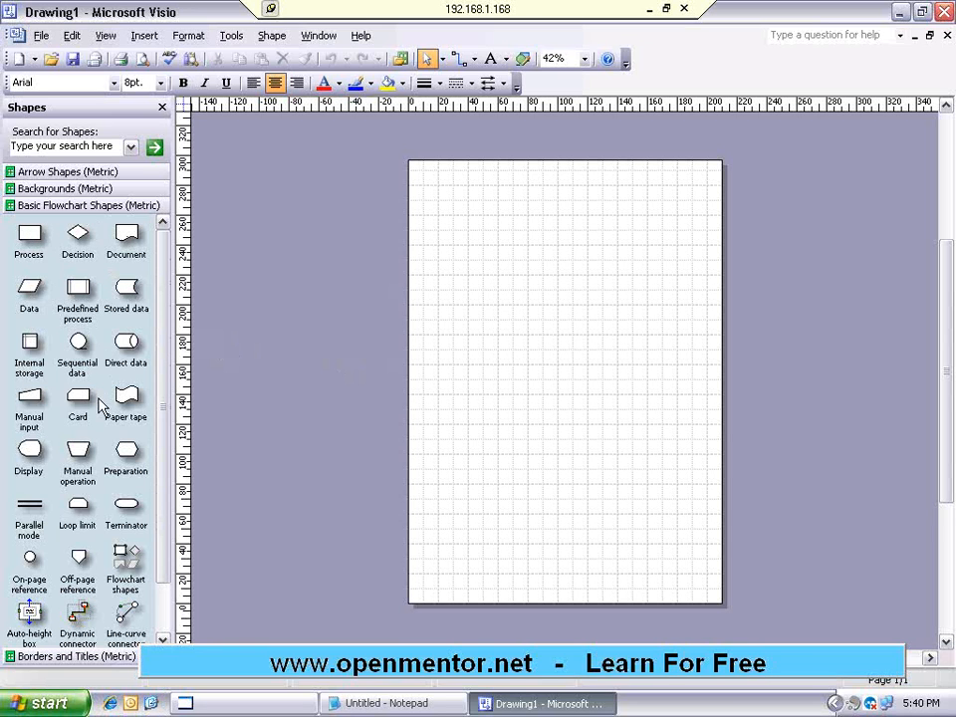
# - Look through the Arrow Shapes, Backgrounds and Basic Flowchart Shapes stencils and the categories of templates offered for new drawings
pyautogui.click(92, 173)
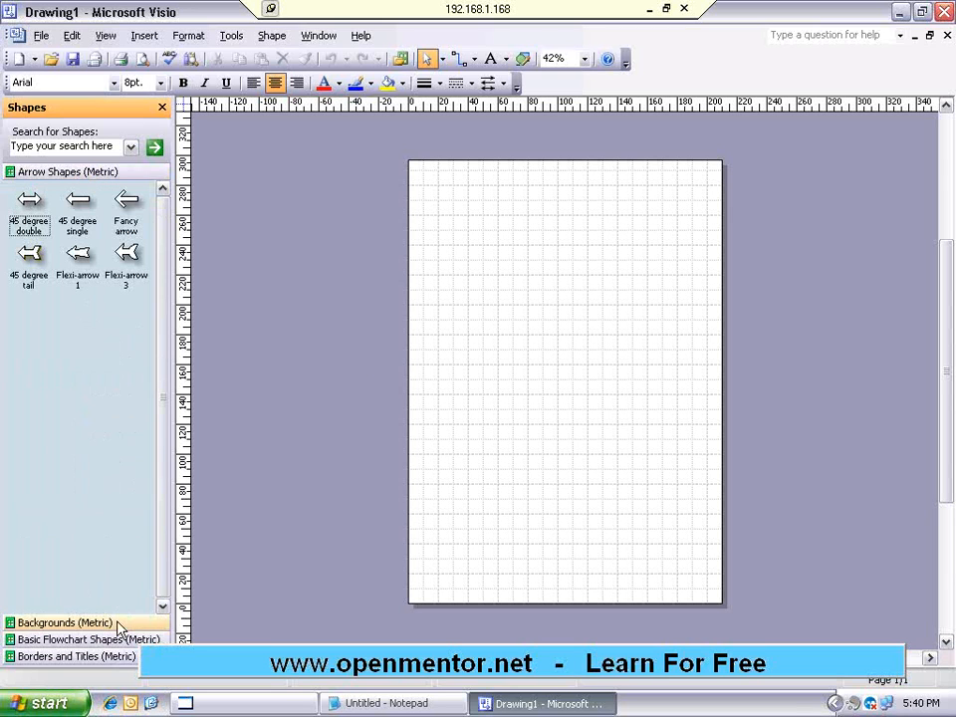
pyautogui.click(90, 623)
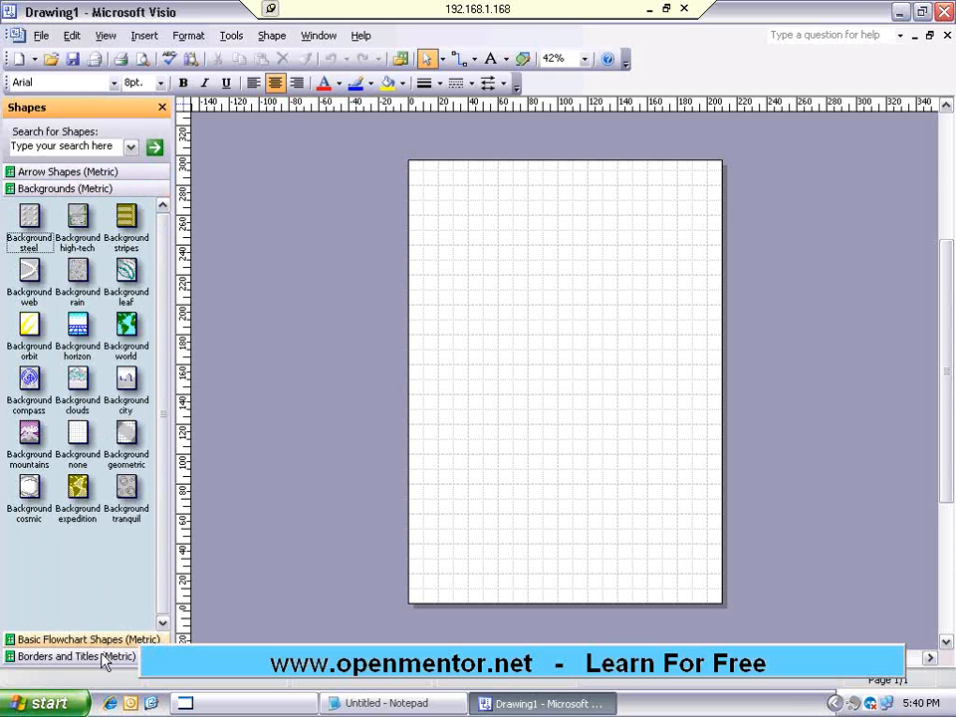
pyautogui.click(80, 639)
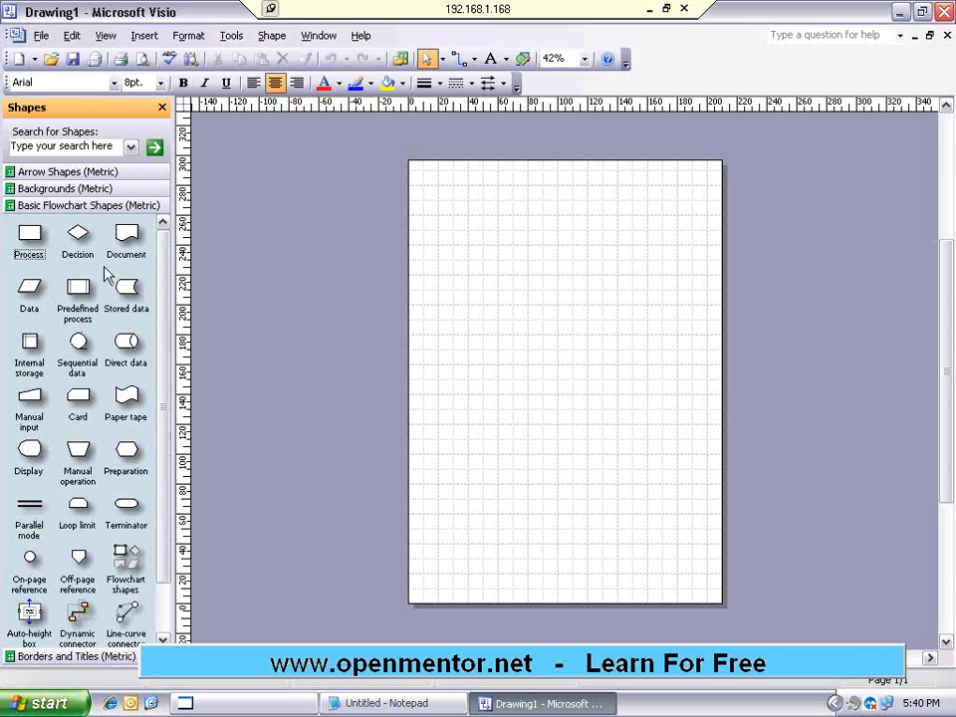
pyautogui.click(38, 38)
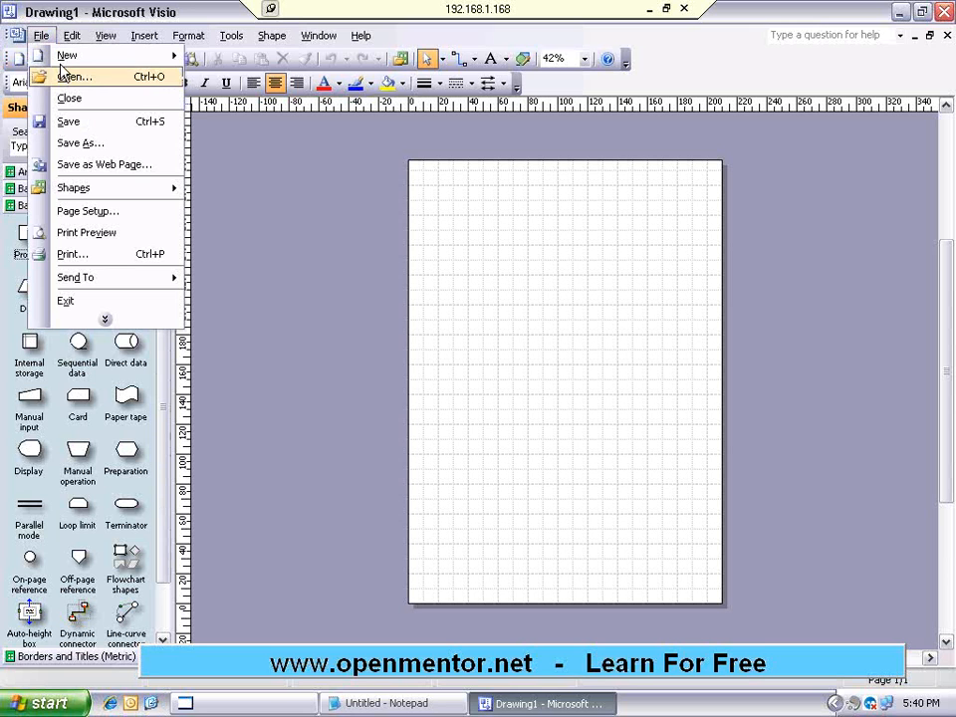
pyautogui.moveTo(67, 56)
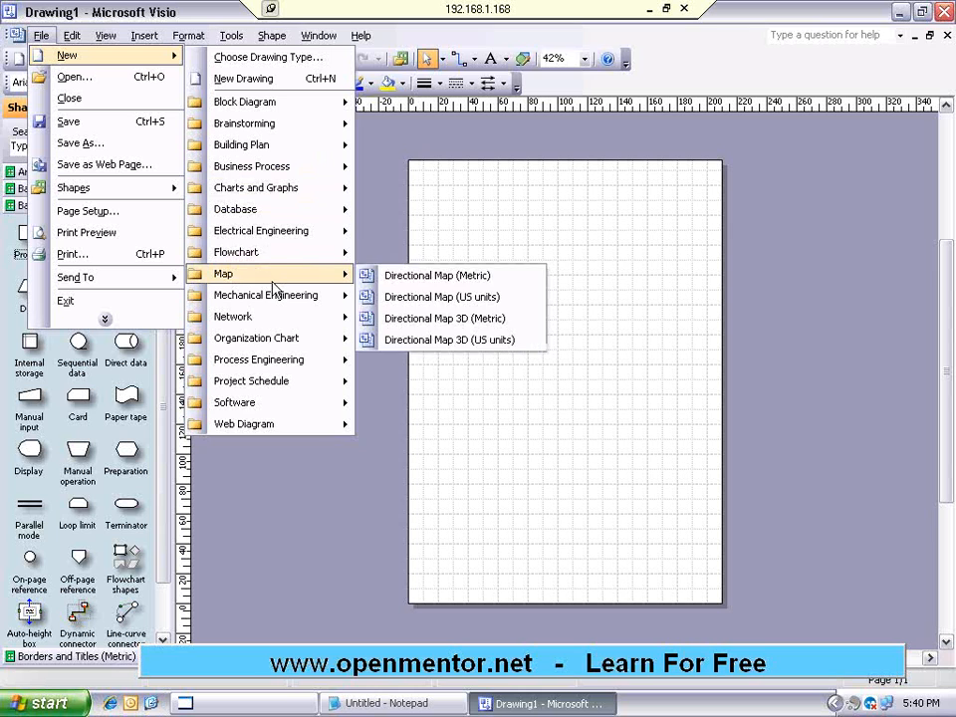
pyautogui.moveTo(268, 264)
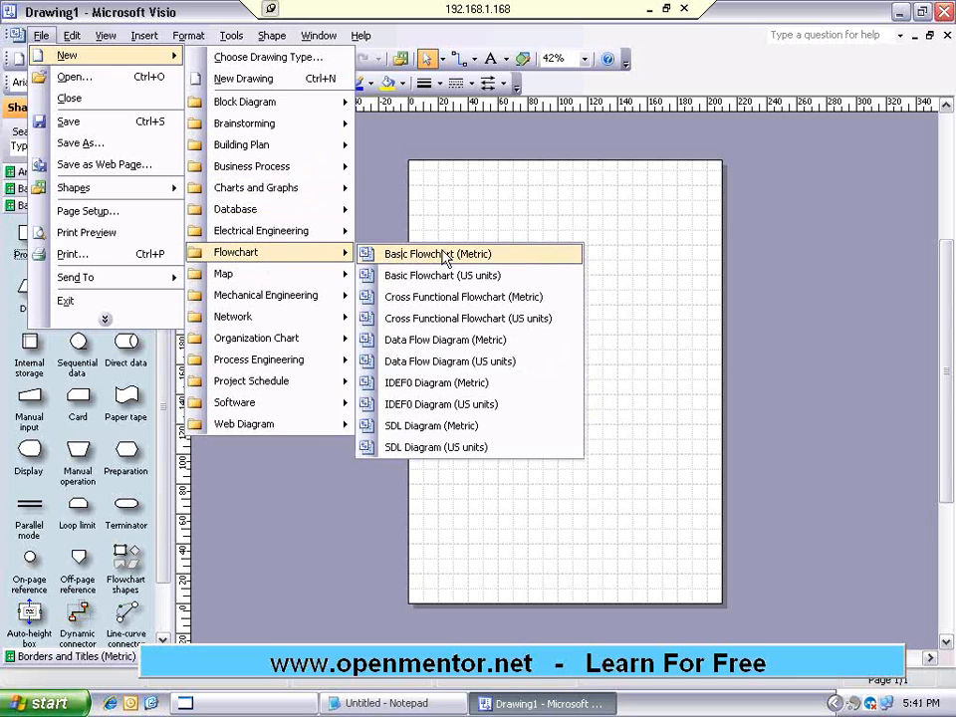
pyautogui.moveTo(259, 424)
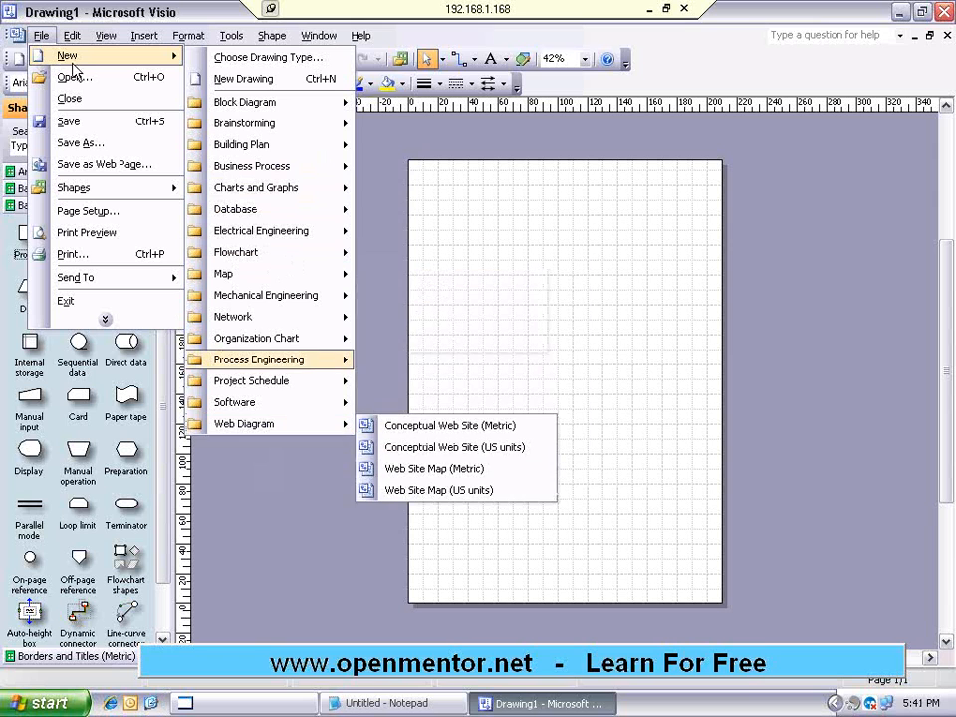
pyautogui.click(383, 184)
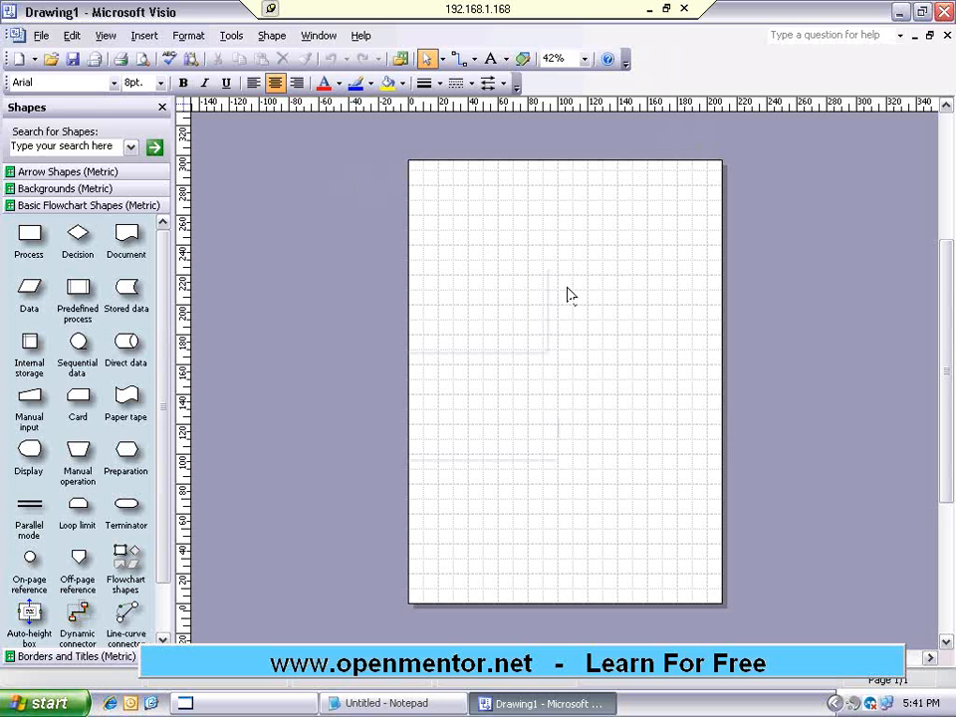
# - Place a Terminator shape at the horizontal centre of the page, near its upper edge, working at 60% zoom
pyautogui.click(570, 57)
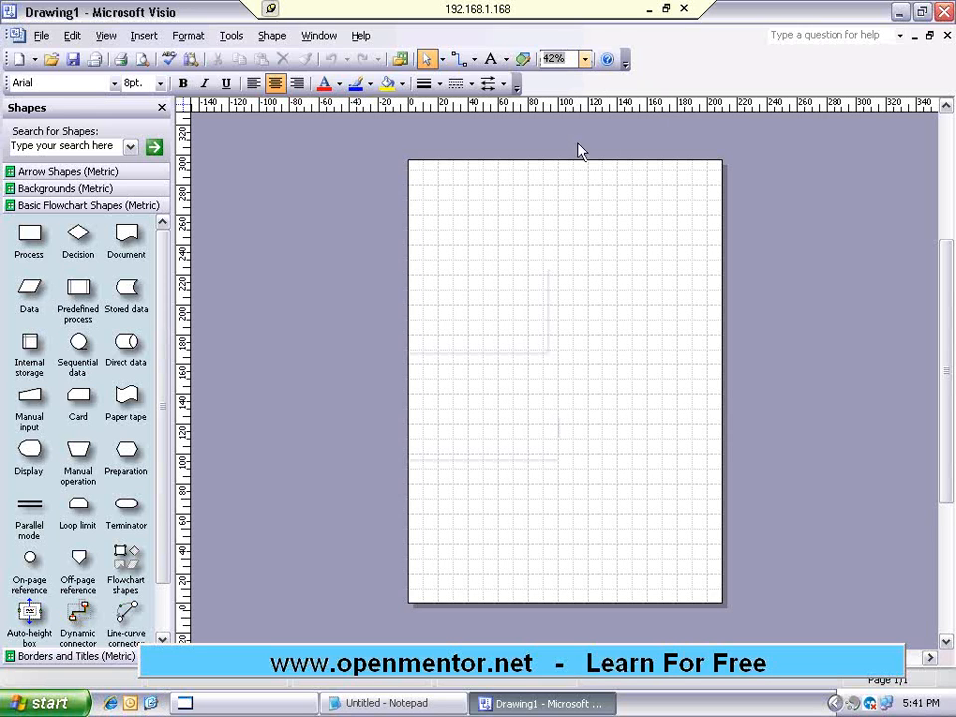
pyautogui.write('60')
pyautogui.press('Return')
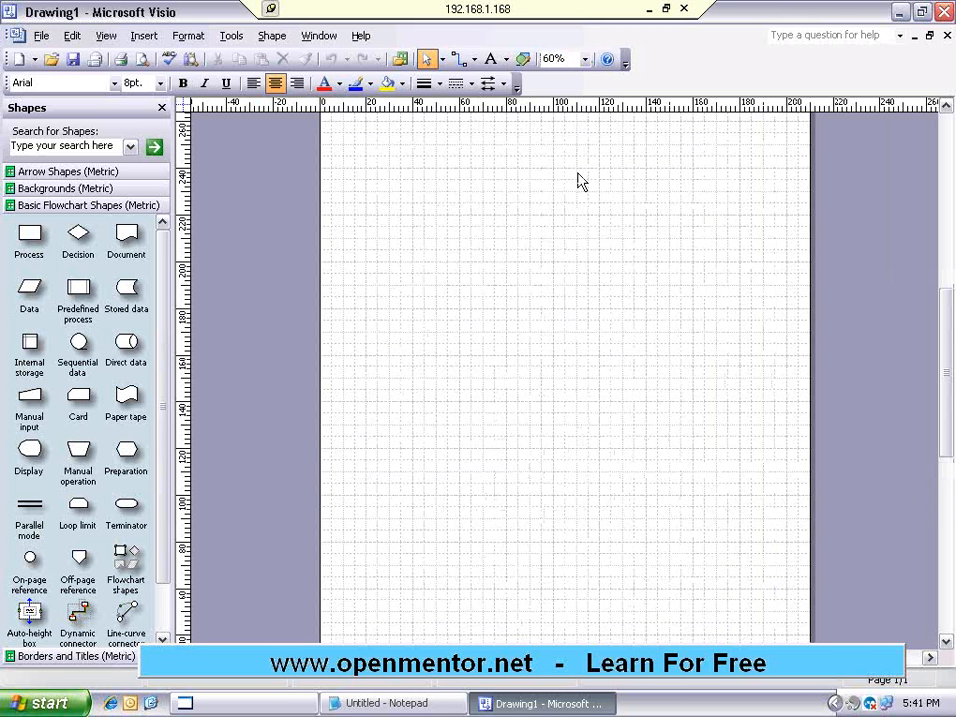
pyautogui.scroll(3, 947, 374)
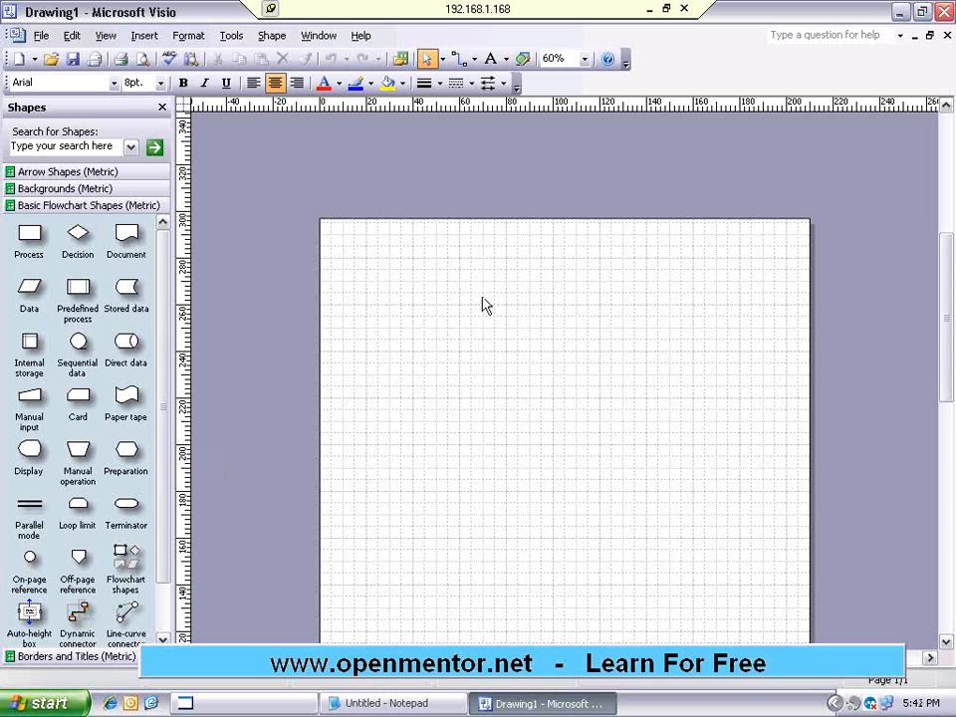
pyautogui.moveTo(135, 508); pyautogui.dragTo(570, 271)
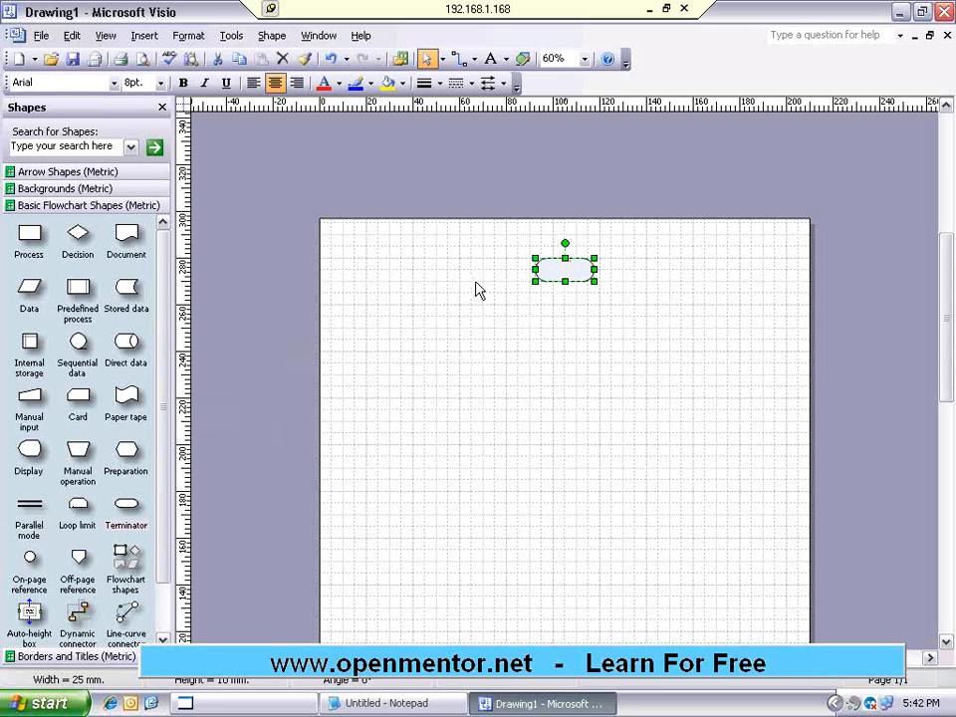
# - Enlarge the terminator symmetrically to 50 mm wide and extend it downward to 15 mm high
pyautogui.moveTo(535, 270); pyautogui.dragTo(506, 270)
pyautogui.moveTo(596, 269); pyautogui.dragTo(623, 269)
pyautogui.moveTo(564, 280); pyautogui.dragTo(565, 292)
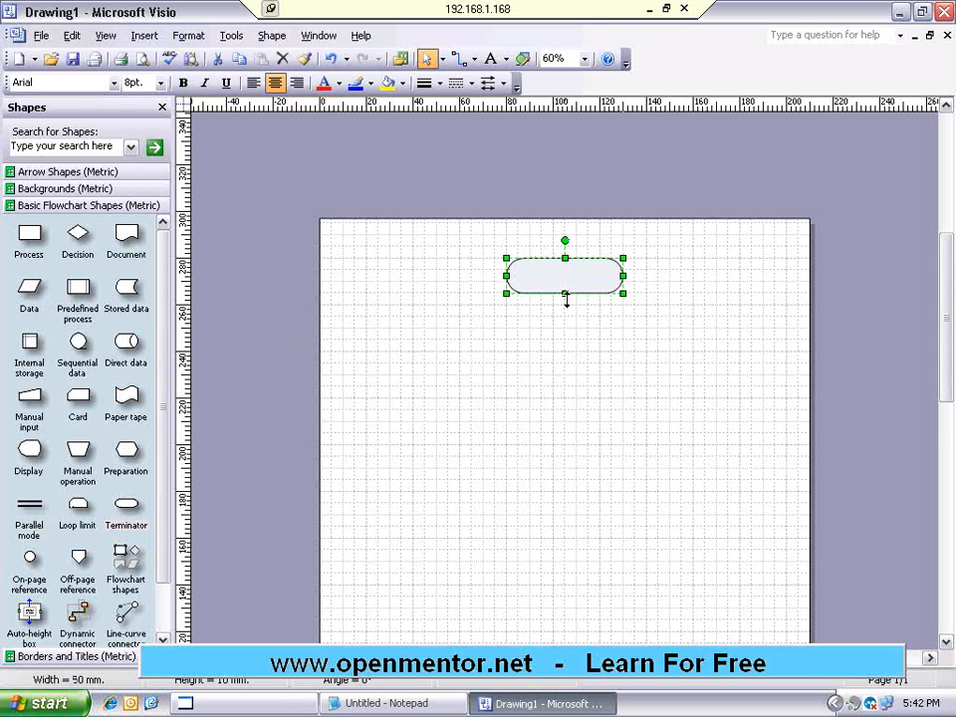
pyautogui.press('Escape')
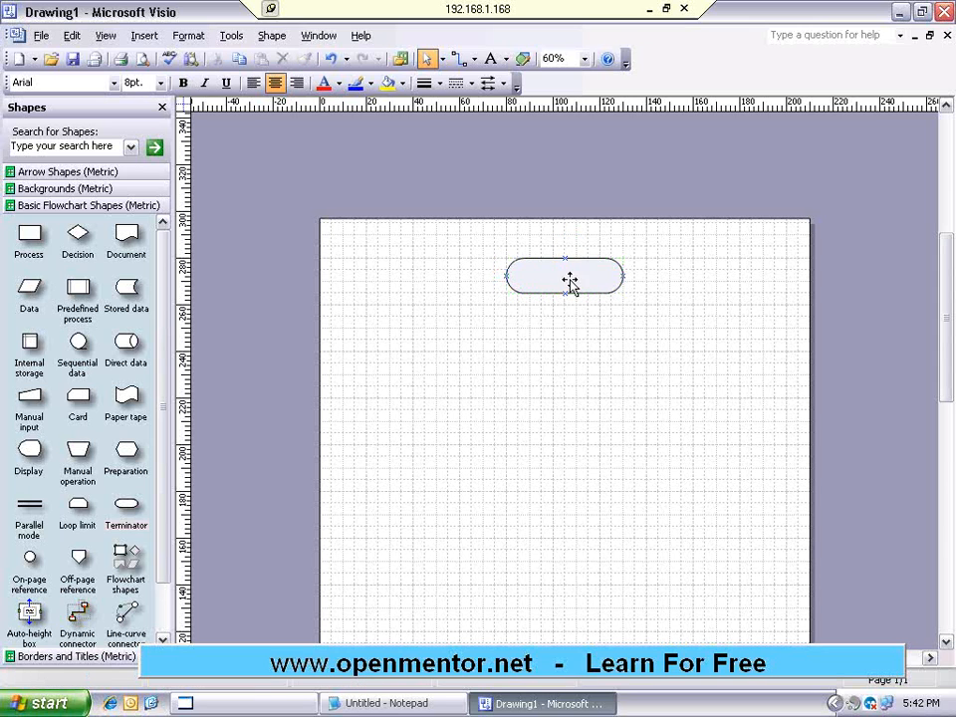
pyautogui.click(562, 278)
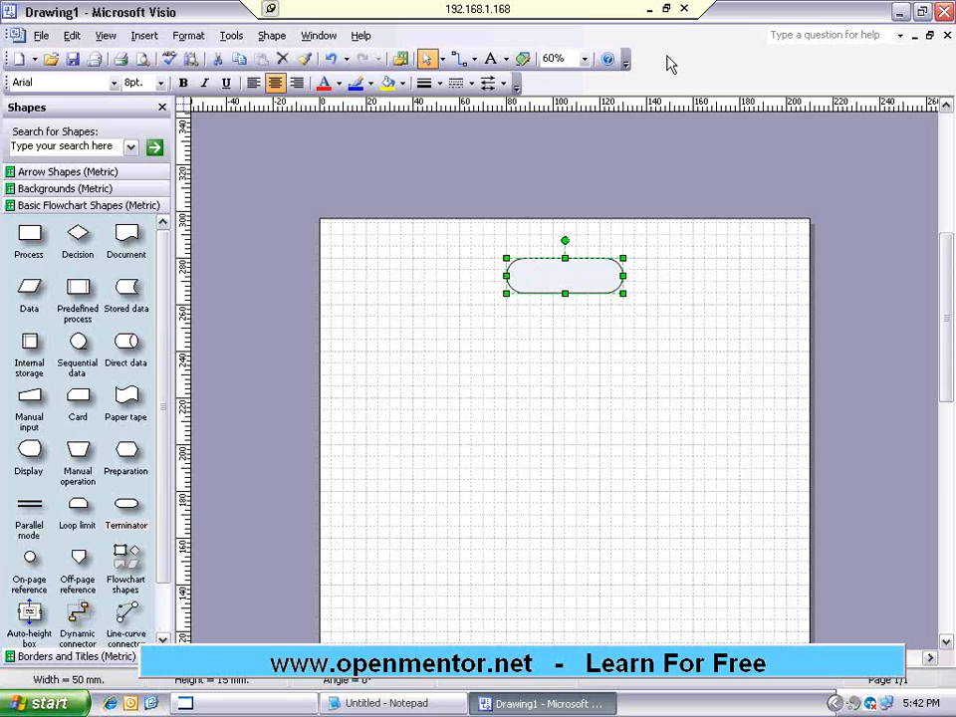
pyautogui.click(628, 277)
pyautogui.click(621, 278)
pyautogui.moveTo(624, 276)
pyautogui.mouseDown()
pyautogui.moveTo(658, 276)
pyautogui.moveTo(623, 275)
pyautogui.mouseUp()
pyautogui.moveTo(564, 292)
pyautogui.mouseDown()
pyautogui.moveTo(566, 308)
pyautogui.moveTo(565, 294)
pyautogui.mouseUp()
# - Label the terminator with the text "Start"
pyautogui.doubleClick(565, 280)
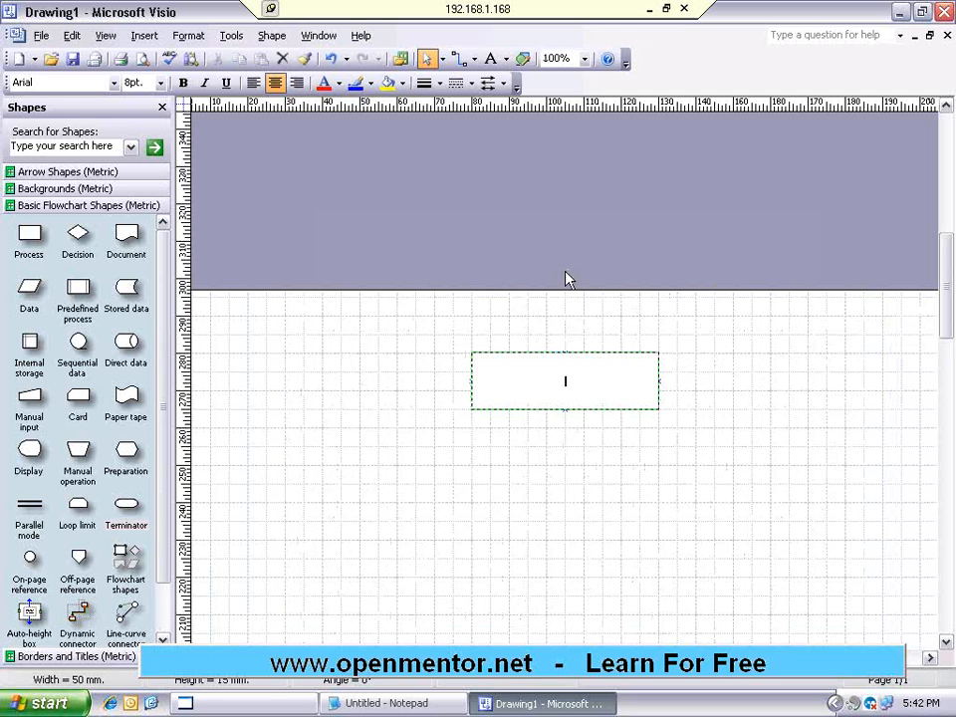
pyautogui.write('Start')
pyautogui.click(683, 316)
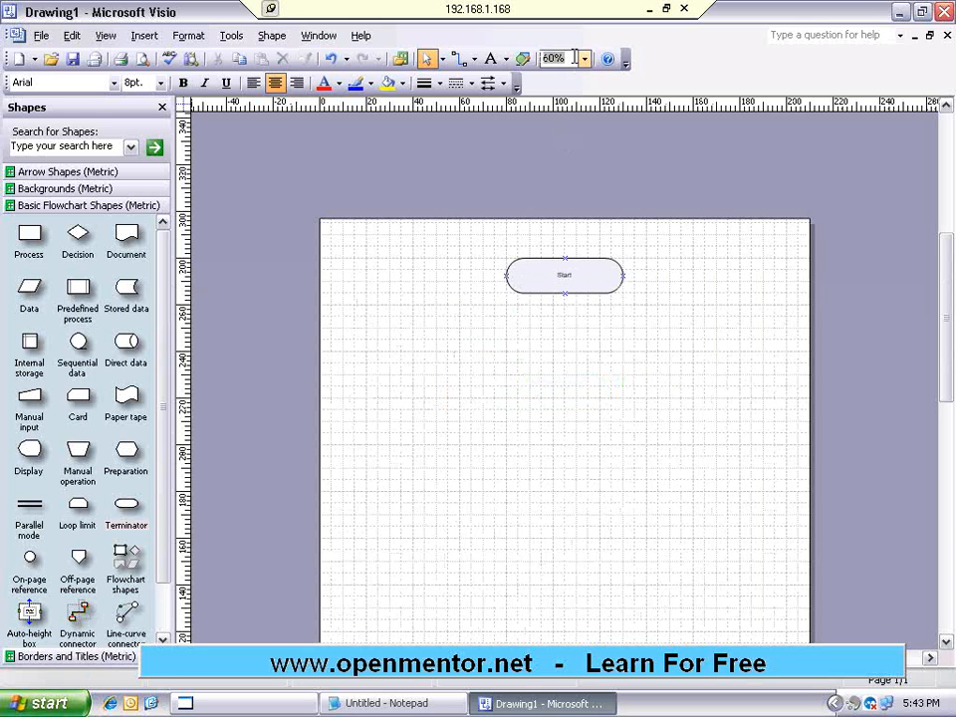
# - Set the font size of the "Start" text to 10 pt, with the page zoomed to 75%
pyautogui.write('75')
pyautogui.press('Return')
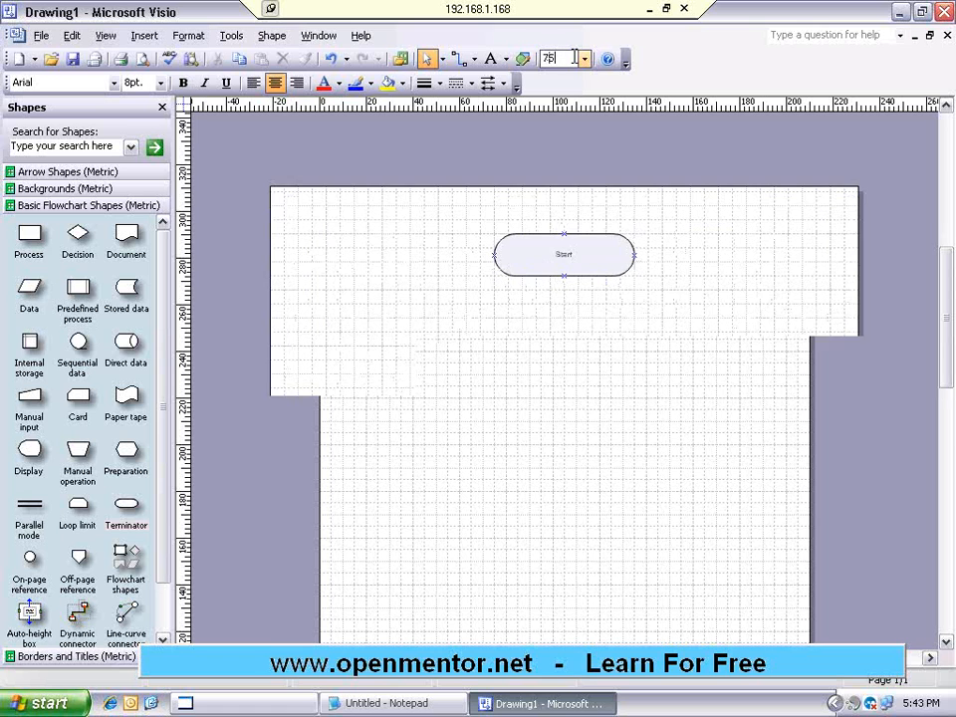
pyautogui.click(569, 257)
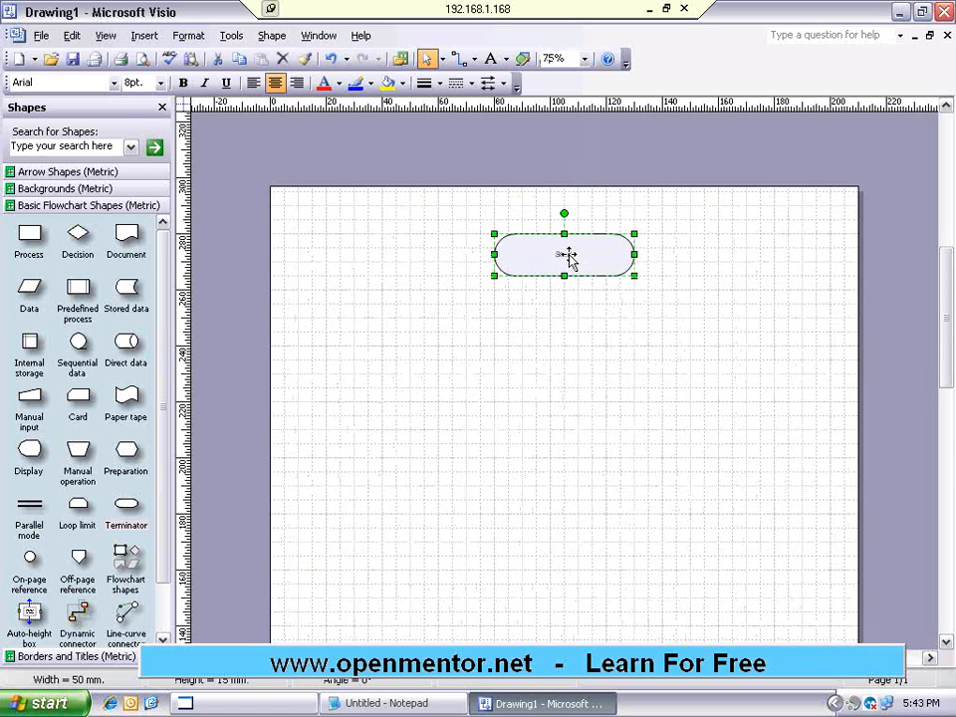
pyautogui.doubleClick(565, 256)
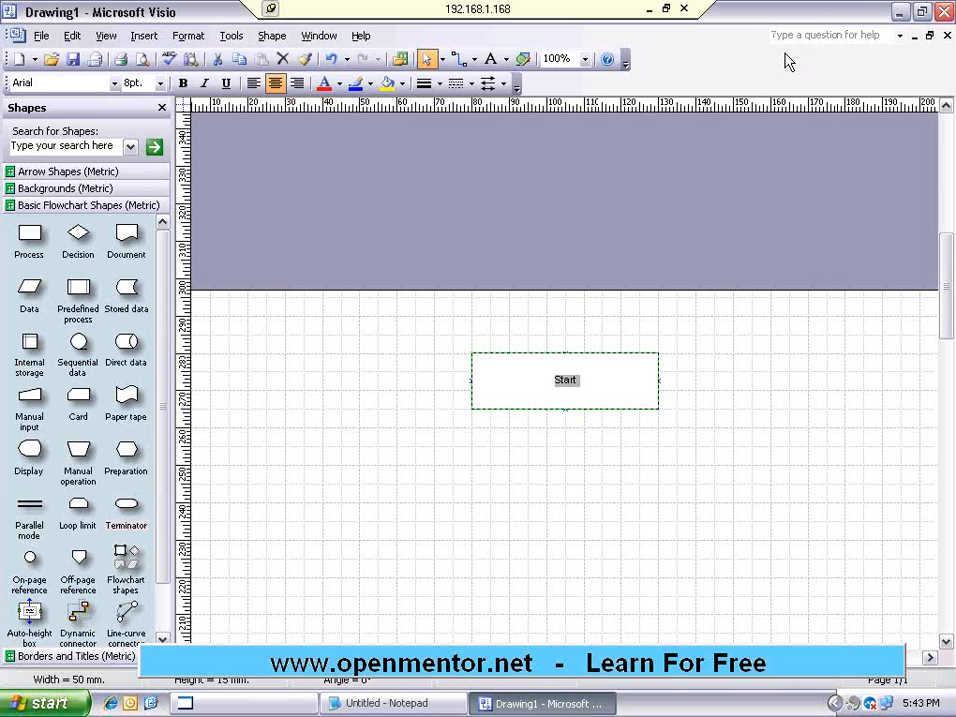
pyautogui.rightClick(570, 384)
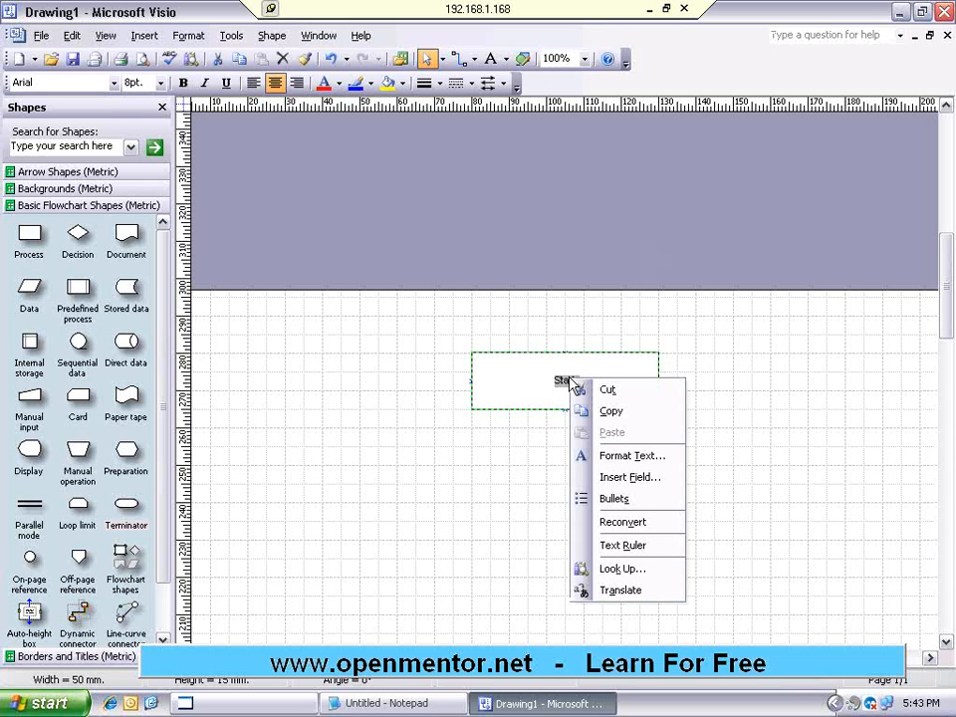
pyautogui.click(627, 456)
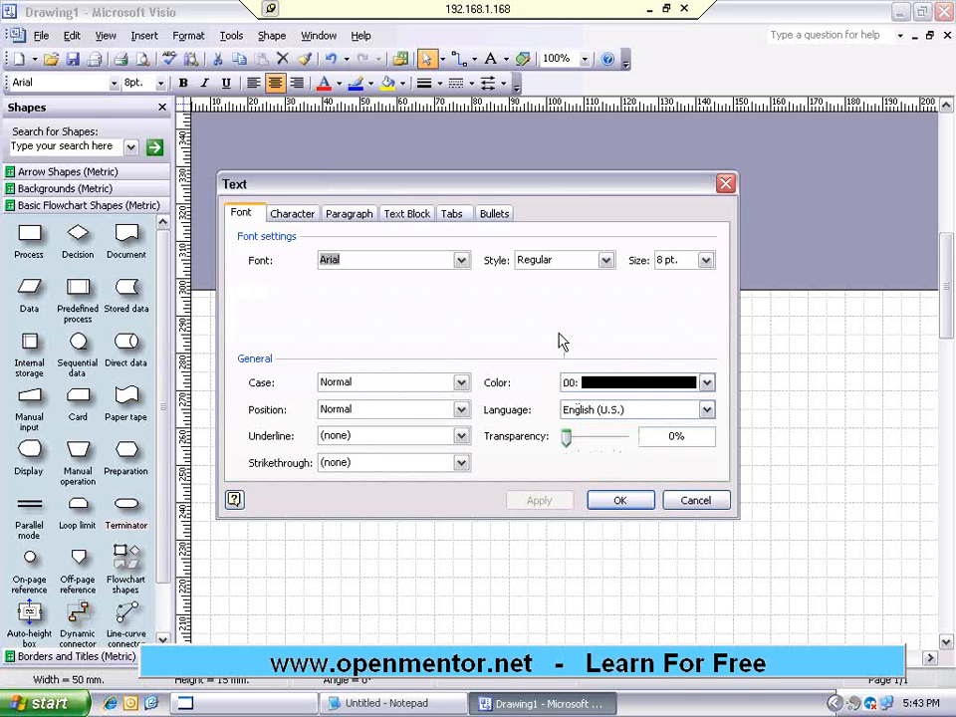
pyautogui.click(706, 259)
pyautogui.click(673, 314)
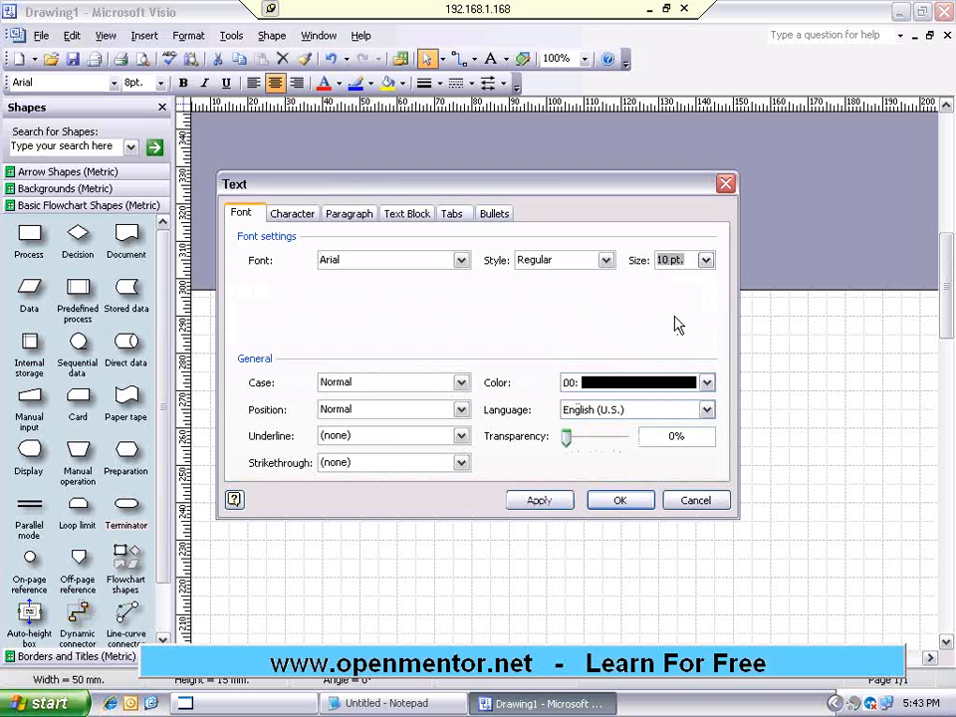
pyautogui.click(618, 499)
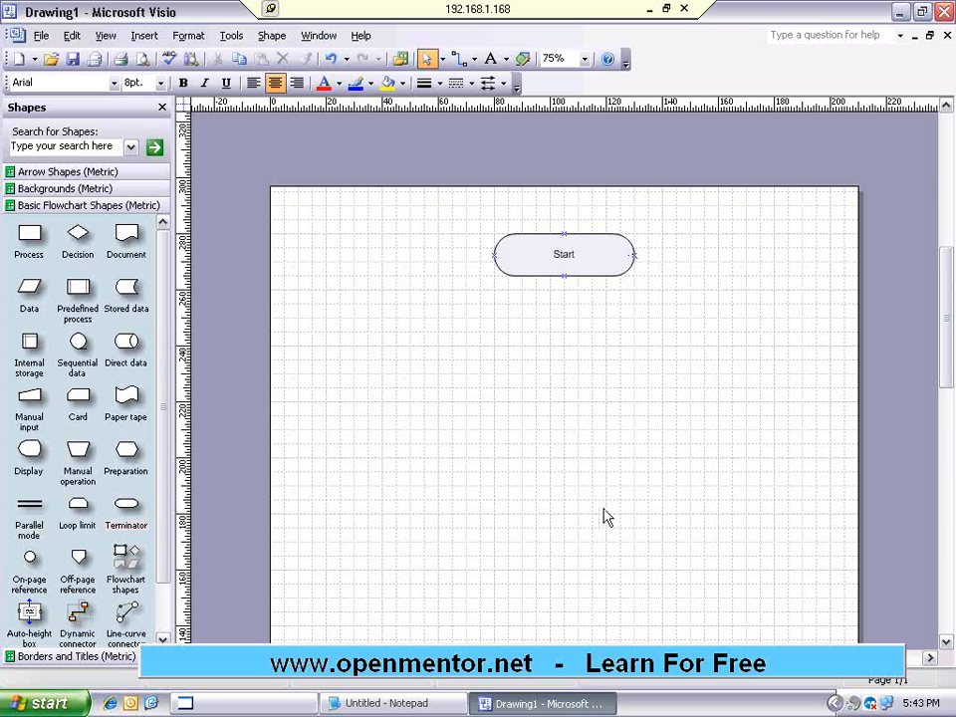
# - Place a second Terminator shape well below the Start shape, centred on it, with its lower edge at about 148 mm
pyautogui.moveTo(950, 359)
pyautogui.mouseDown()
pyautogui.moveTo(950, 387)
pyautogui.moveTo(952, 368)
pyautogui.mouseUp()
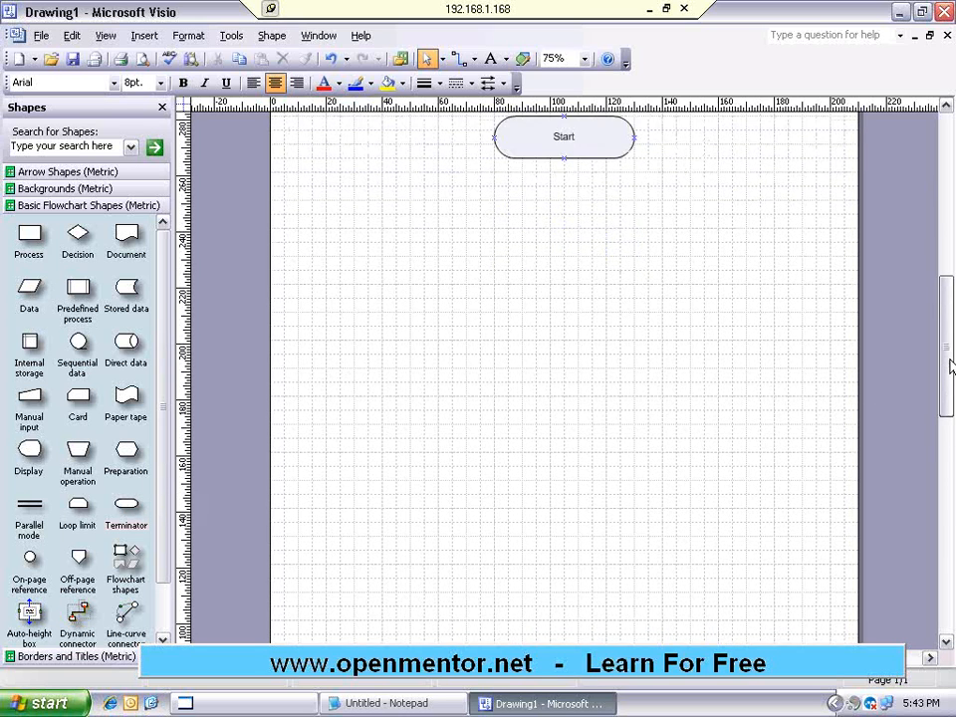
pyautogui.moveTo(126, 511); pyautogui.dragTo(484, 482)
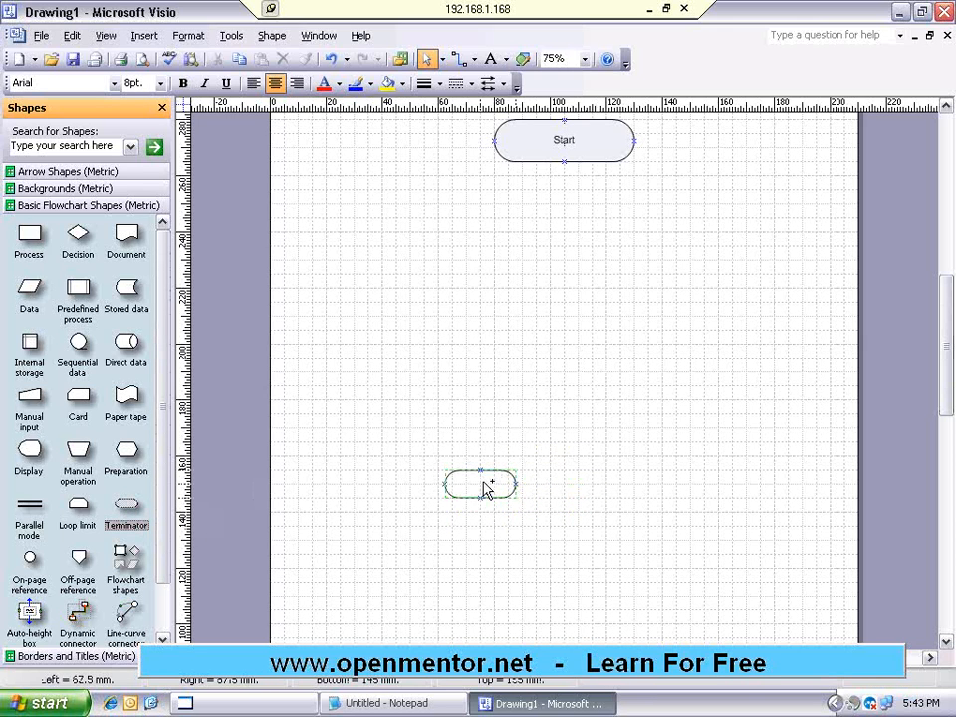
pyautogui.moveTo(476, 481); pyautogui.dragTo(573, 482)
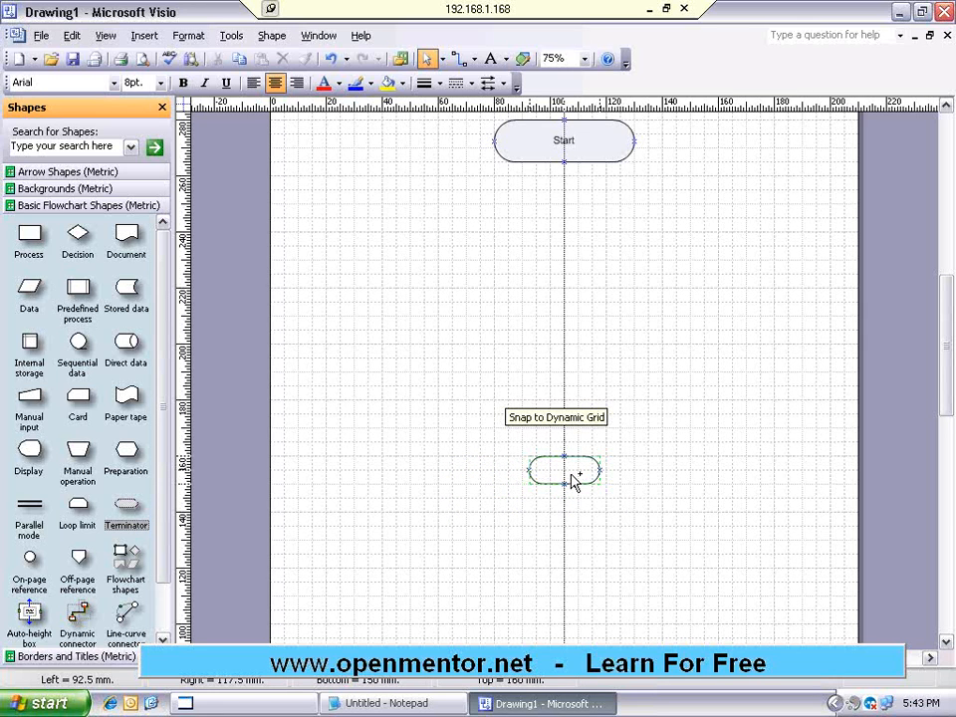
pyautogui.moveTo(573, 482)
pyautogui.mouseDown()
pyautogui.moveTo(443, 476)
pyautogui.moveTo(562, 476)
pyautogui.mouseUp()
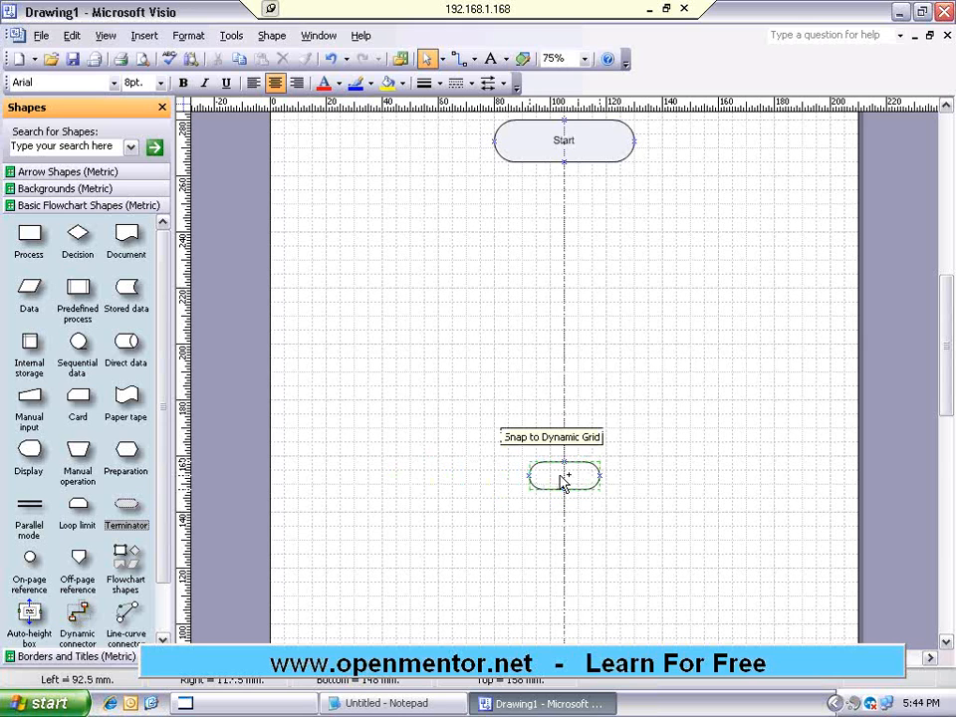
pyautogui.moveTo(562, 482); pyautogui.dragTo(561, 478)
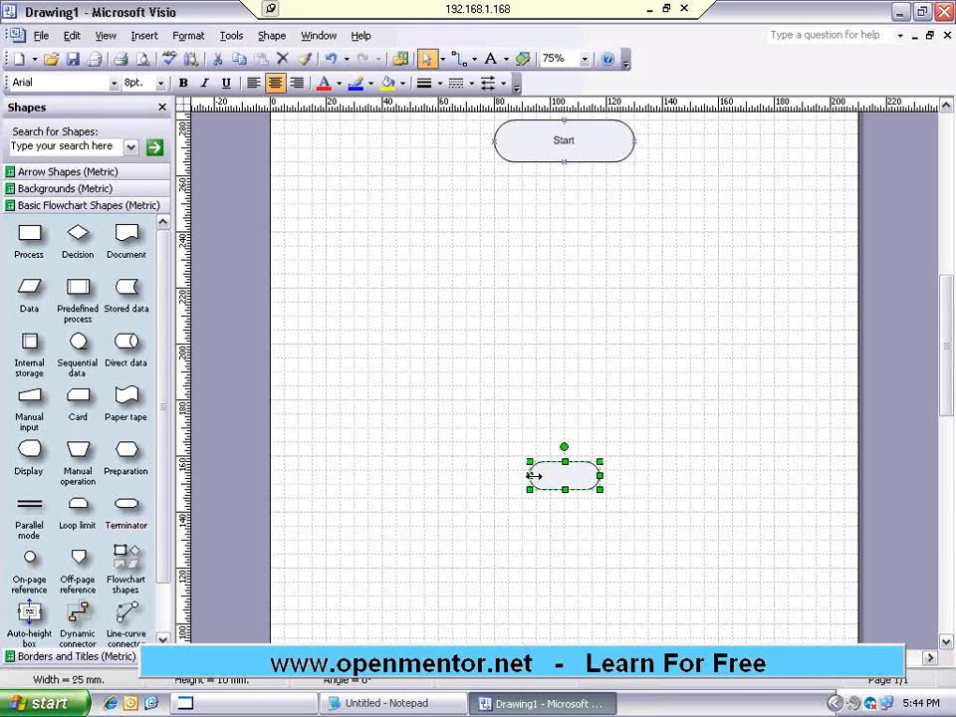
# - Enlarge the second terminator to about 43 mm wide and 16 mm high
pyautogui.moveTo(601, 475); pyautogui.dragTo(633, 475)
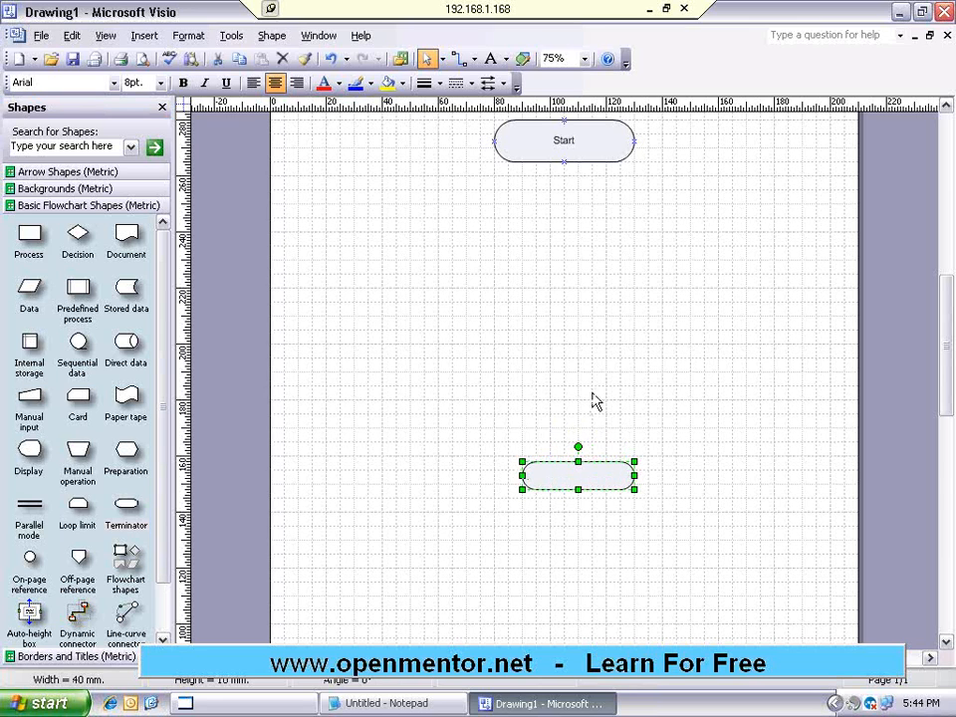
pyautogui.doubleClick(579, 478)
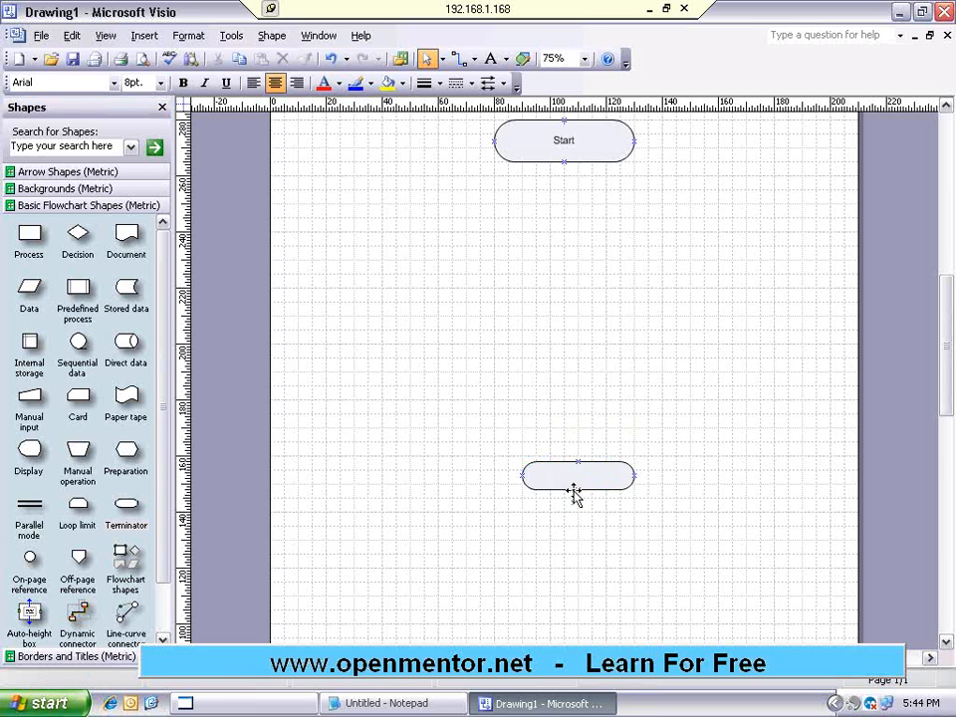
pyautogui.click(578, 488)
pyautogui.moveTo(577, 500); pyautogui.dragTo(578, 507)
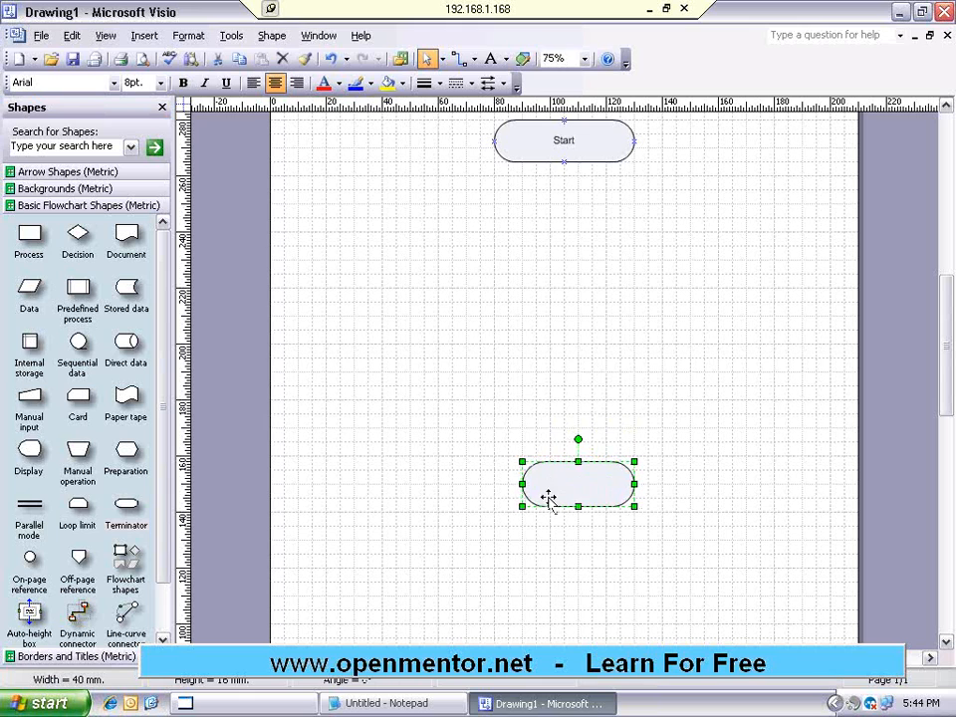
pyautogui.moveTo(521, 482); pyautogui.dragTo(514, 484)
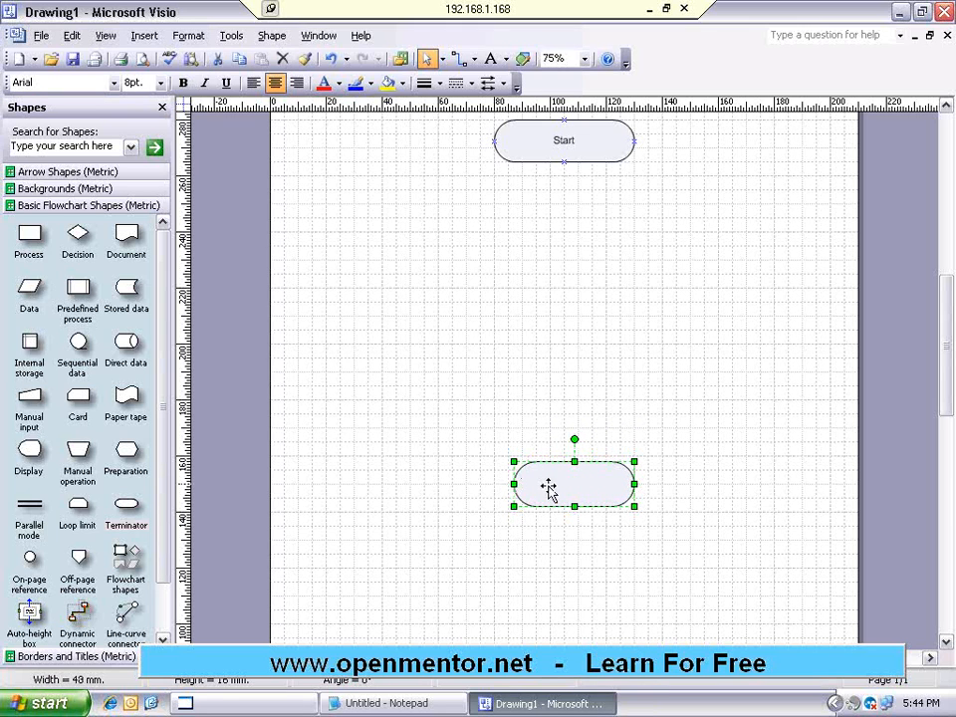
pyautogui.press('Escape')
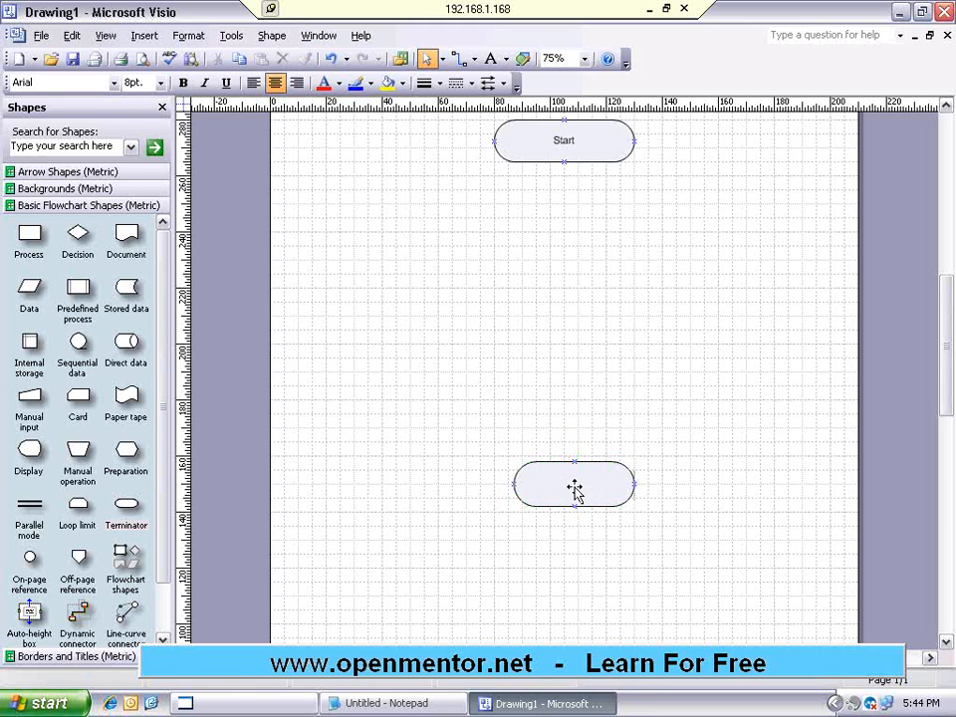
# - Label the second terminator with the text "Stop"
pyautogui.doubleClick(571, 489)
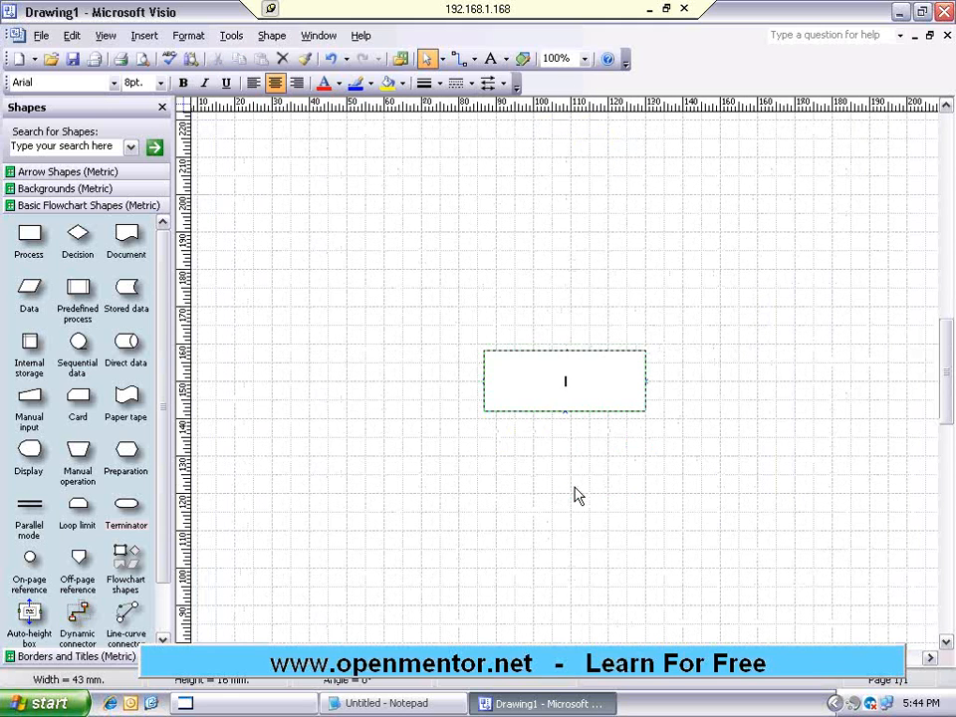
pyautogui.write('stop')
pyautogui.click(615, 518)
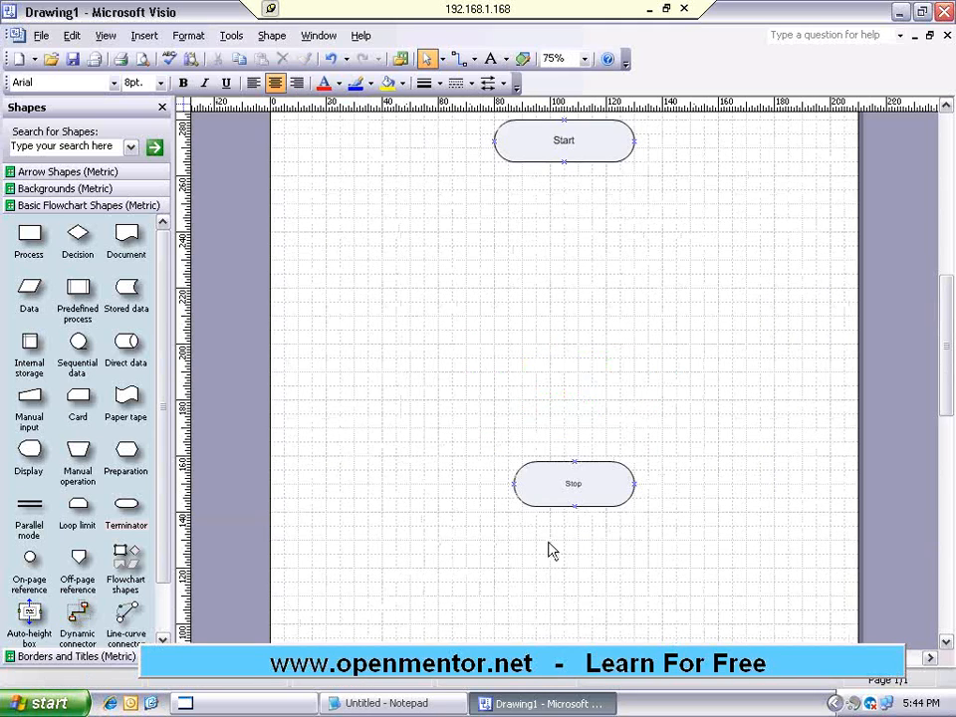
pyautogui.scroll(2, 948, 360)
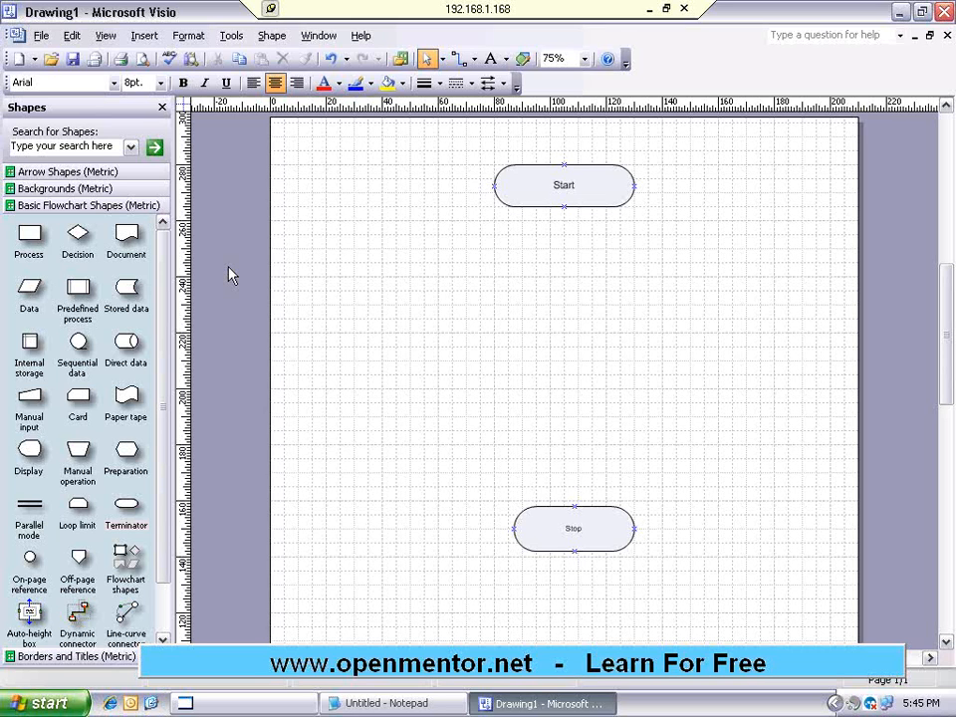
# - Switch to the Notepad notes and add the line "Where is the flow chart used?" below "flow chart"
pyautogui.click(377, 703)
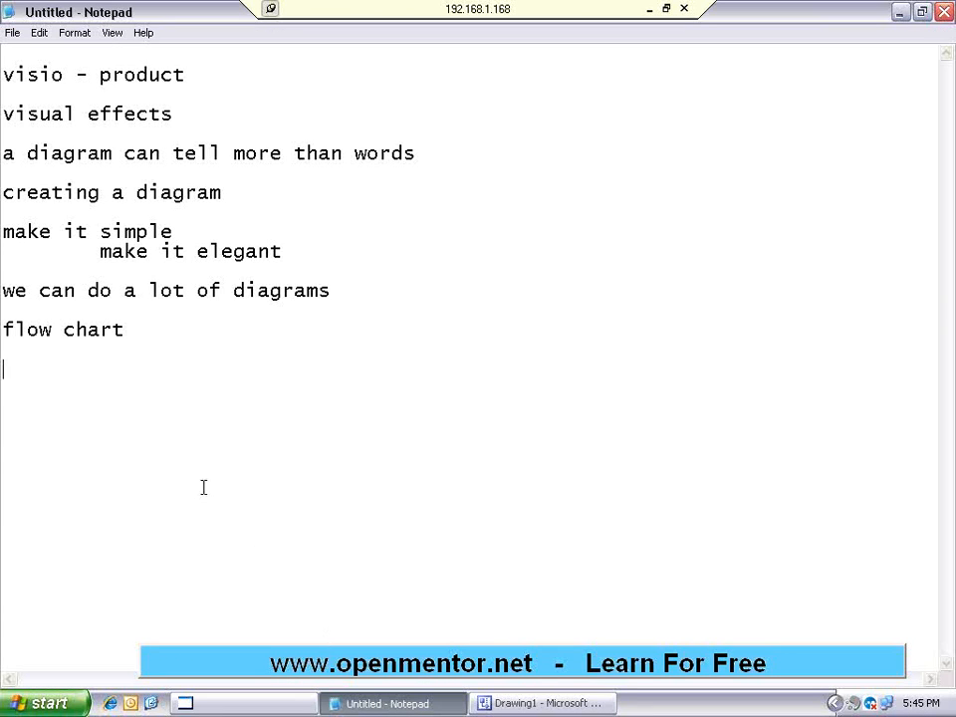
pyautogui.write('Where is the flow cha')
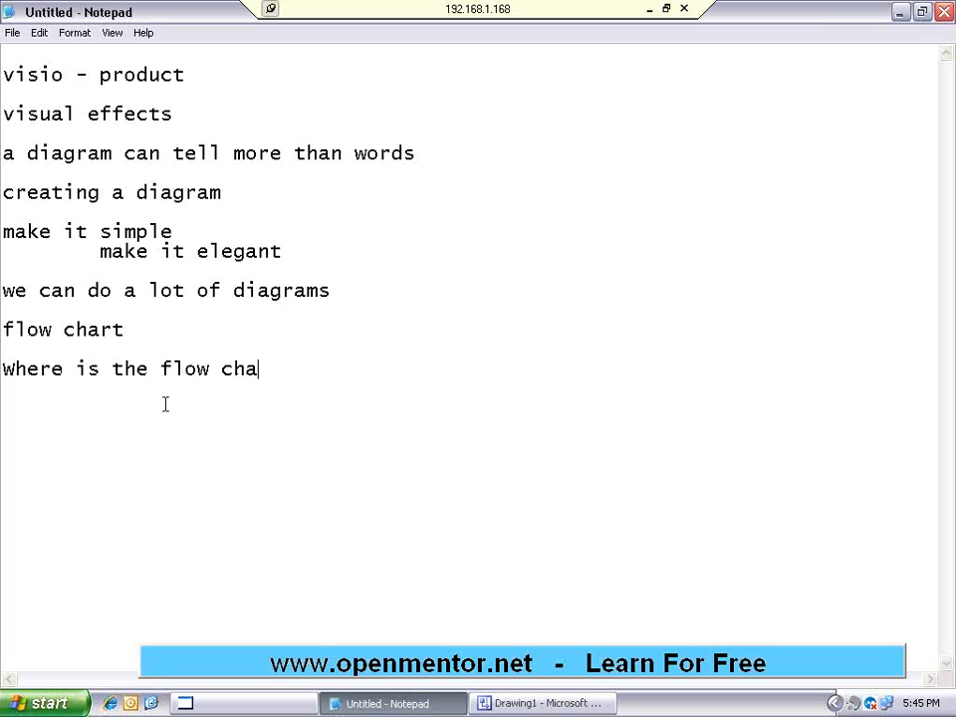
pyautogui.write('rt used?')
pyautogui.press('Return')
# - Add the indented answer "whenever you want to explain logic - step by step" under the question, followed by a blank line
pyautogui.press('Tab')
pyautogui.write('when')
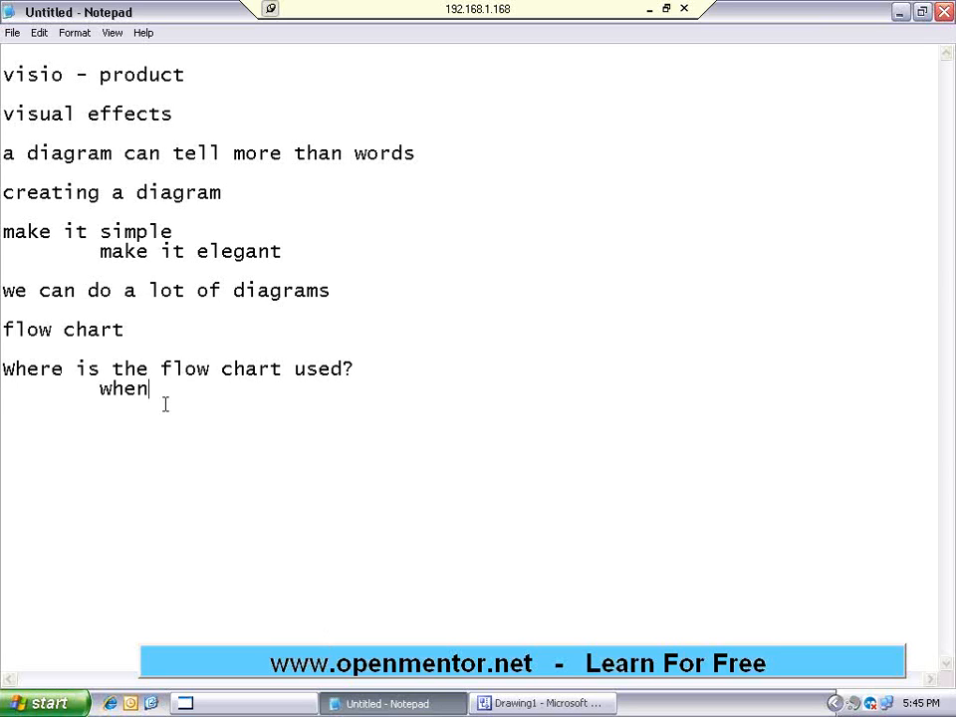
pyautogui.write('ever you want to ex')
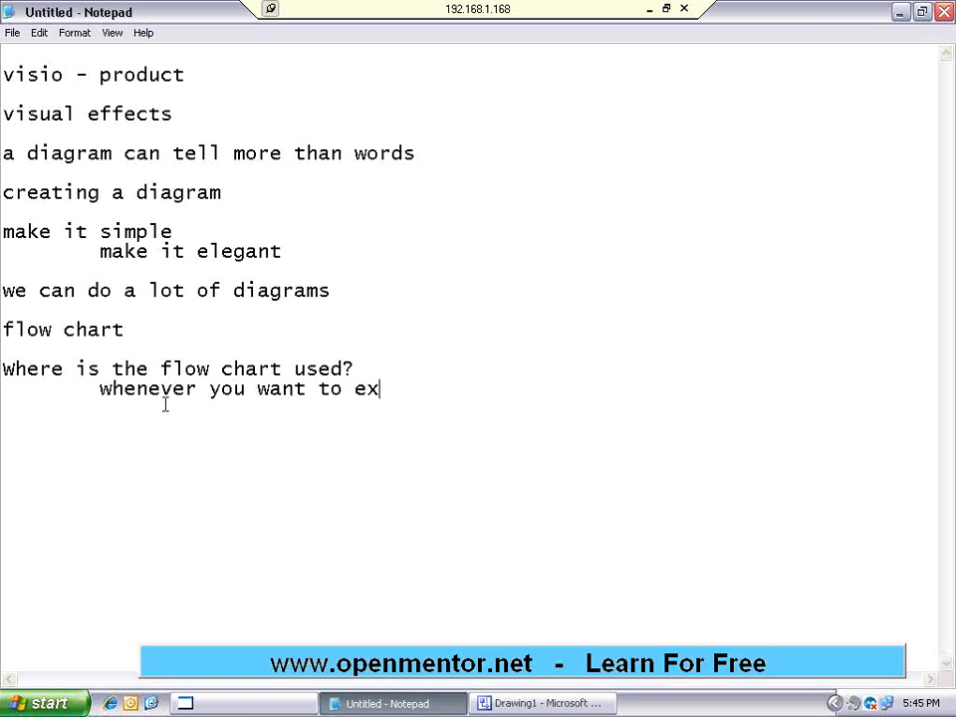
pyautogui.write('plain lo')
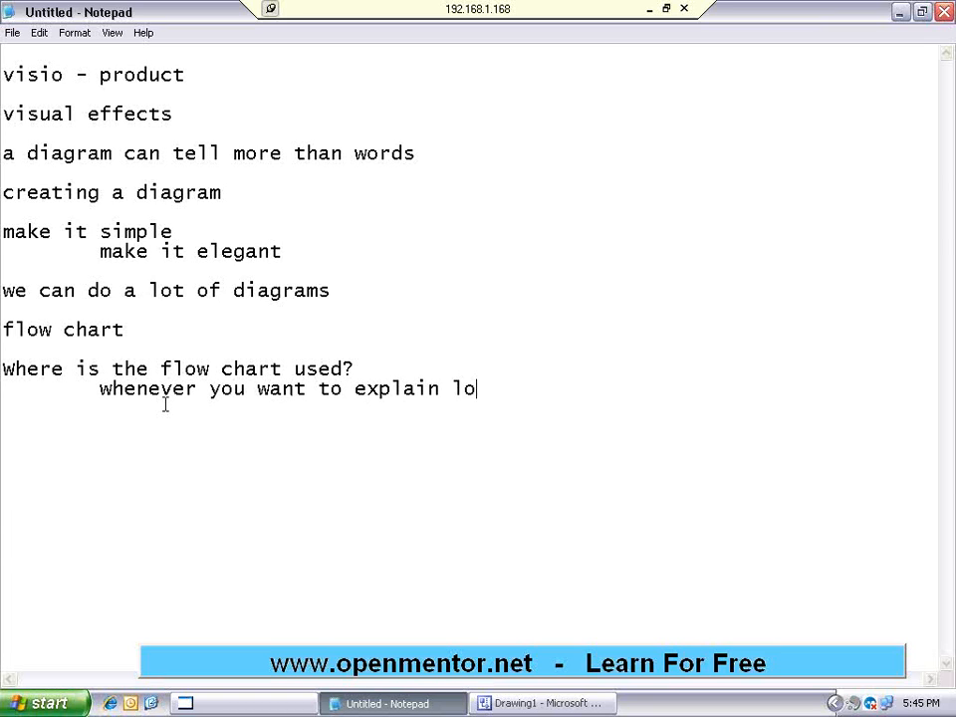
pyautogui.write('gic - step by step')
pyautogui.press('Return')
pyautogui.press('Return')
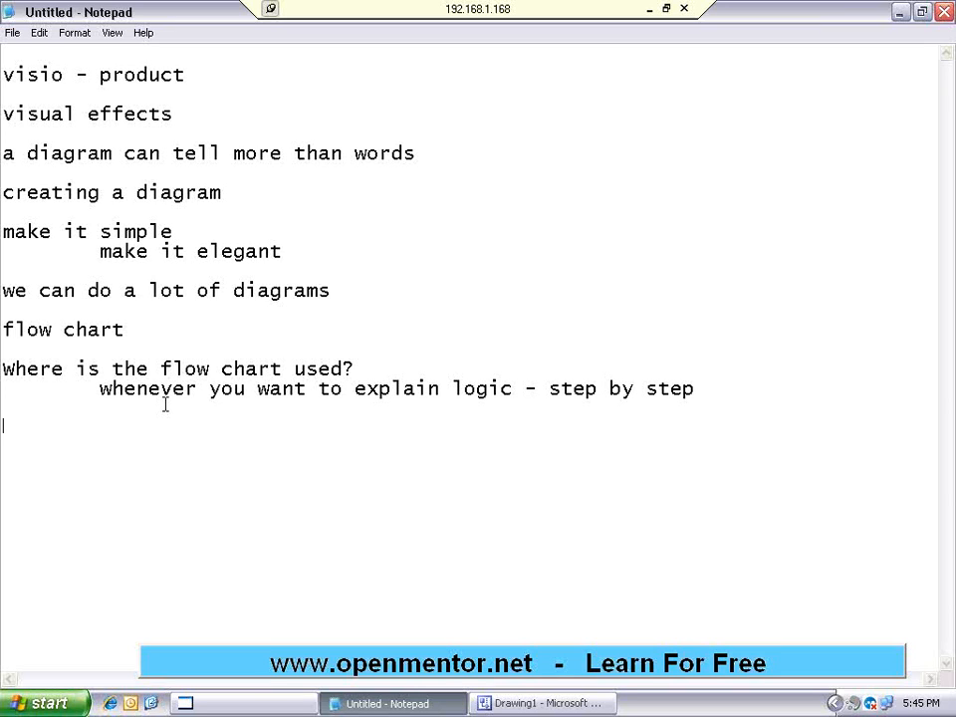
# - Add the note "SOP - standard operating Procedure"
pyautogui.write('SOP - standard ')
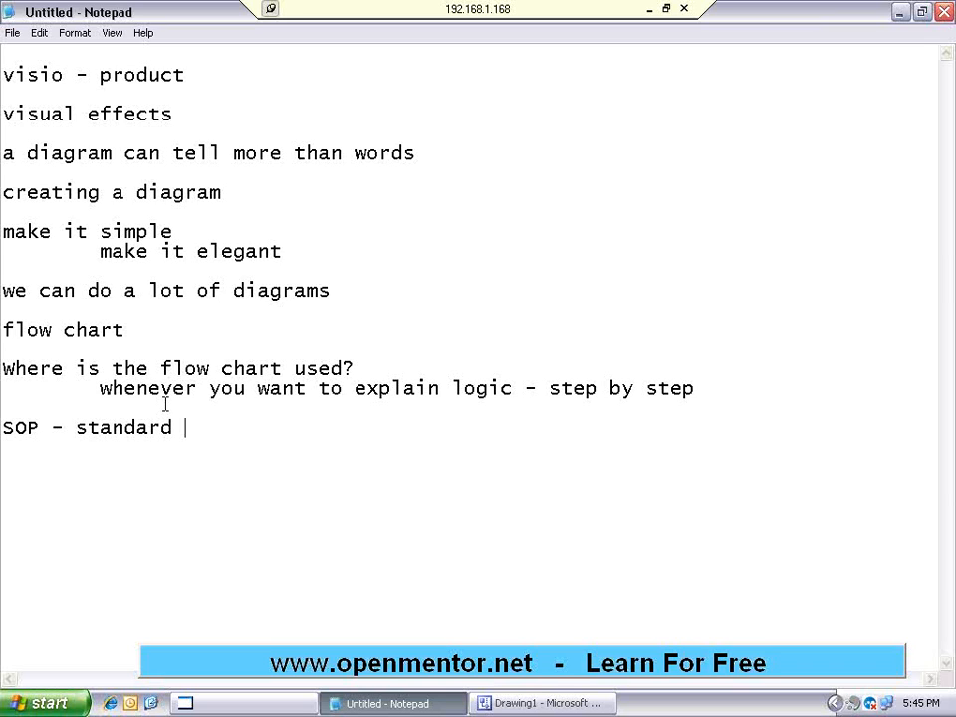
pyautogui.write('operating P')
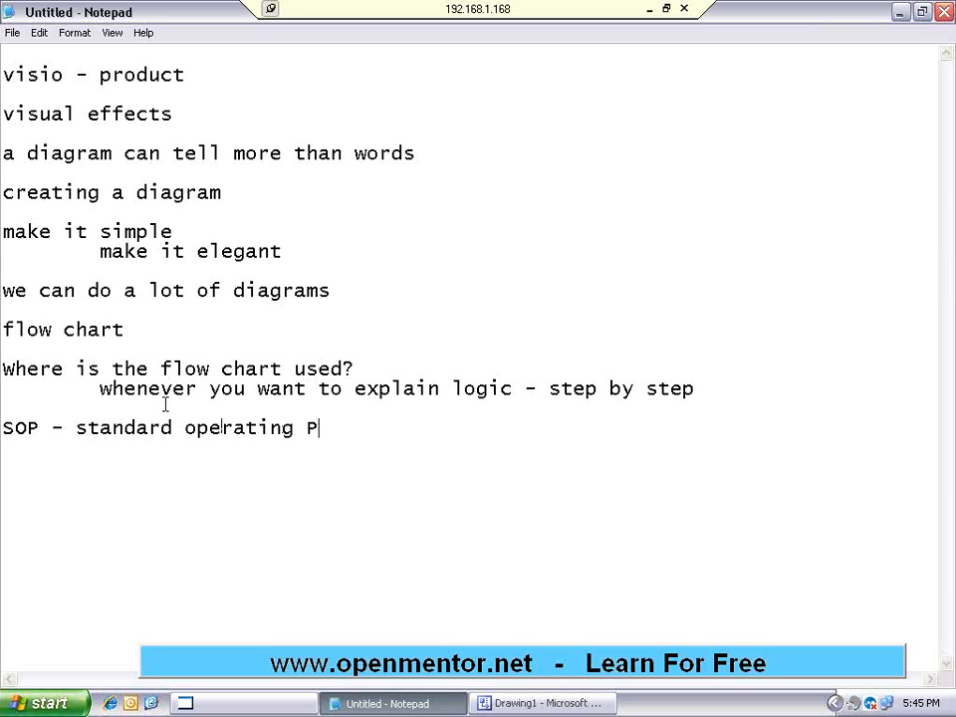
pyautogui.write('rocedure')
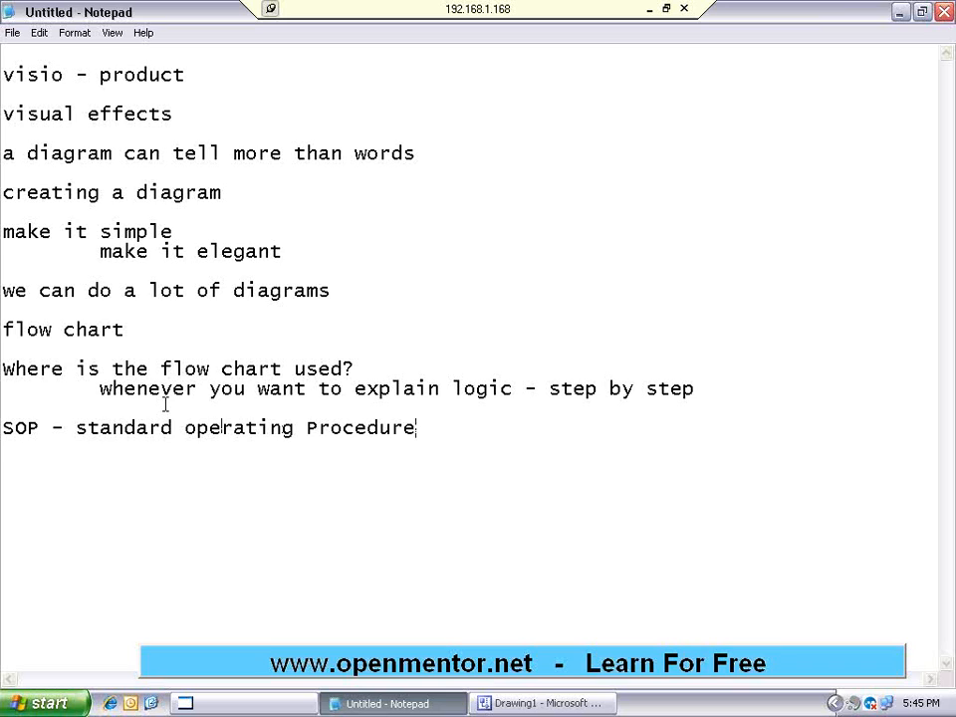
# - Highlight the phrases "standard operating Procedure" and "explain logic" in the notes for emphasis
pyautogui.moveTo(77, 428); pyautogui.dragTo(416, 428)
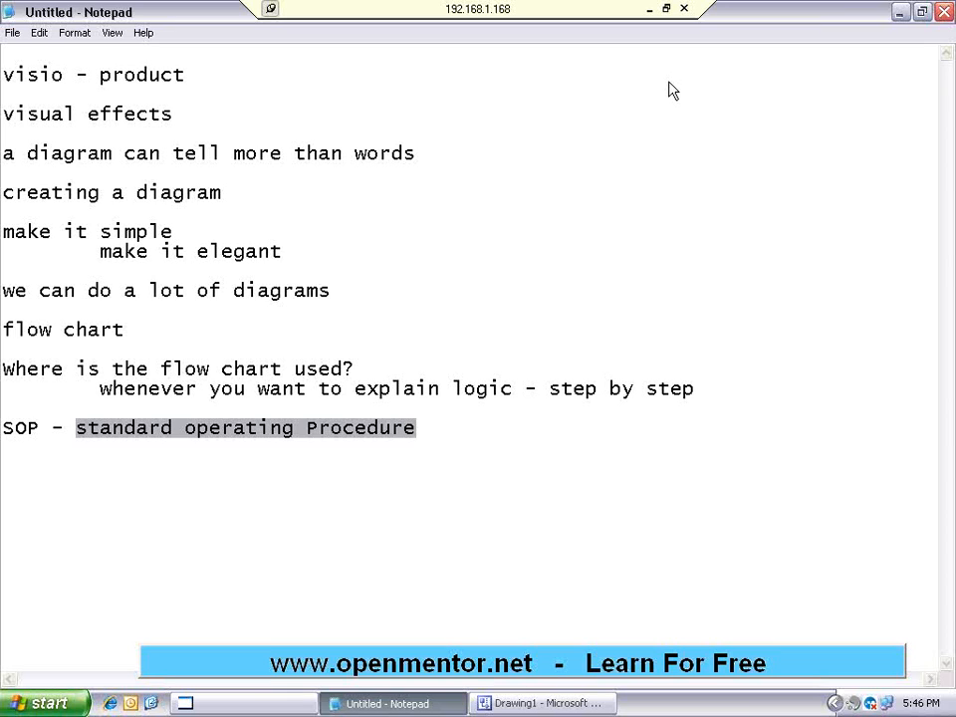
pyautogui.click(376, 471)
pyautogui.click(464, 442)
pyautogui.moveTo(359, 389); pyautogui.dragTo(511, 388)
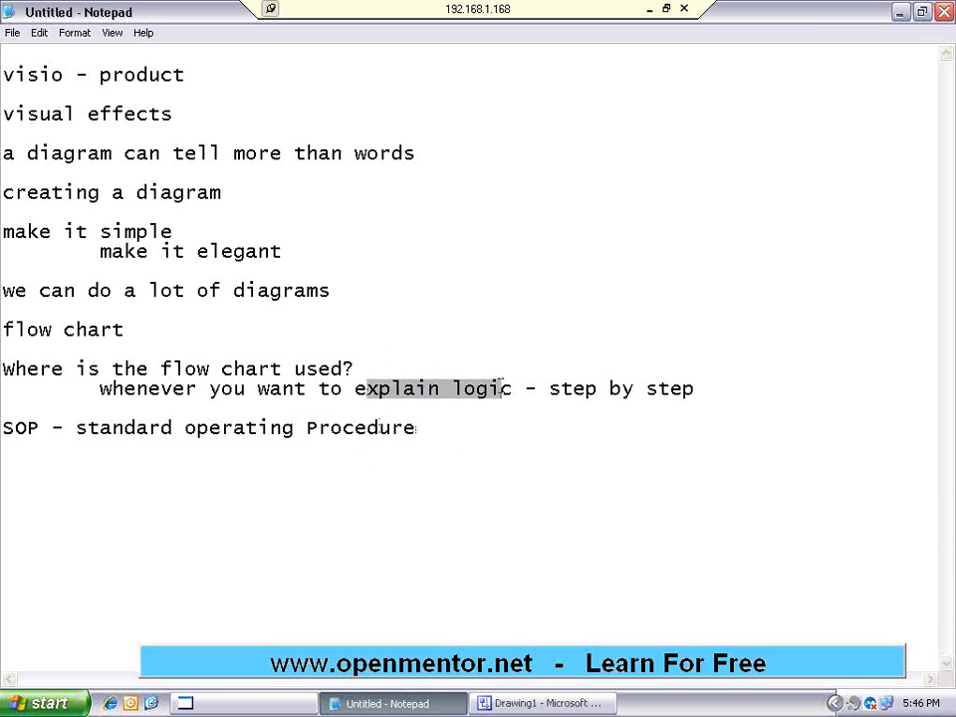
# - Add the line "input >>> process >>> output" below the SOP note, separated by a blank line, and highlight it
pyautogui.click(473, 429)
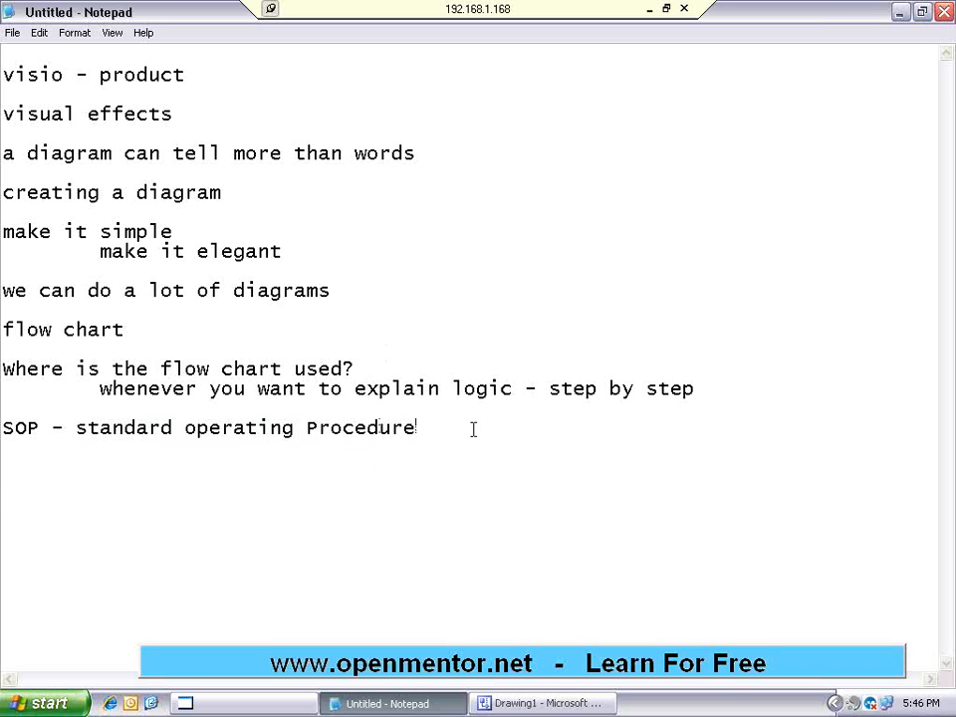
pyautogui.press('Return')
pyautogui.press('Return')
pyautogui.write('input >>> process >>> output')
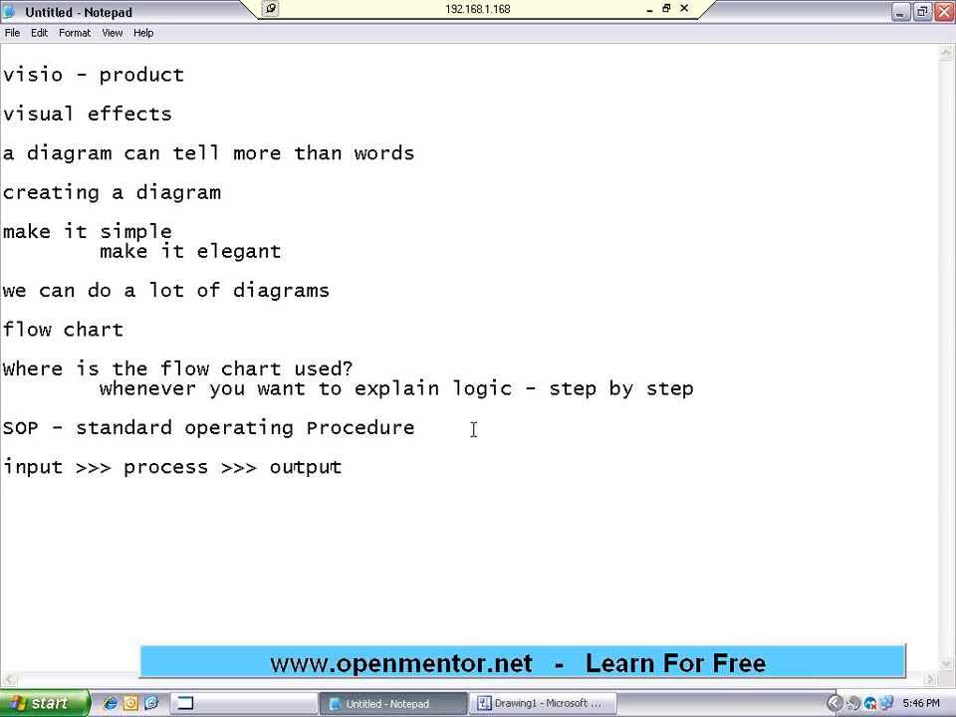
pyautogui.hotkey('shift', 'Home')
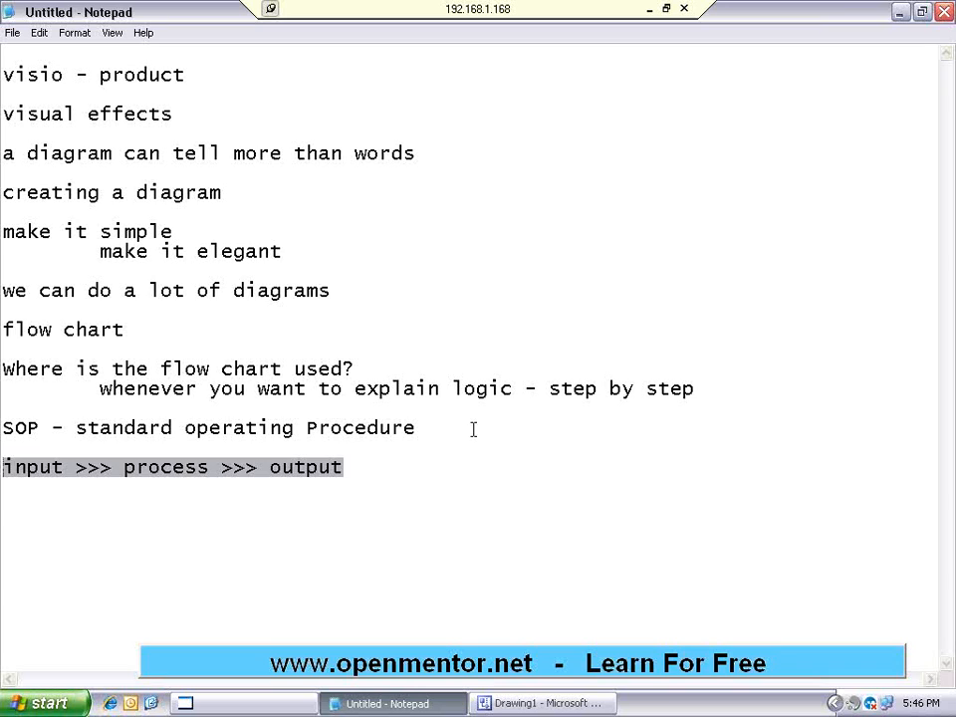
# - List "decisions", "repetitions", "search" and "sorting" on separate lines below the input-process-output line, after a blank line
pyautogui.press('End')
pyautogui.press('Return')
pyautogui.press('Return')
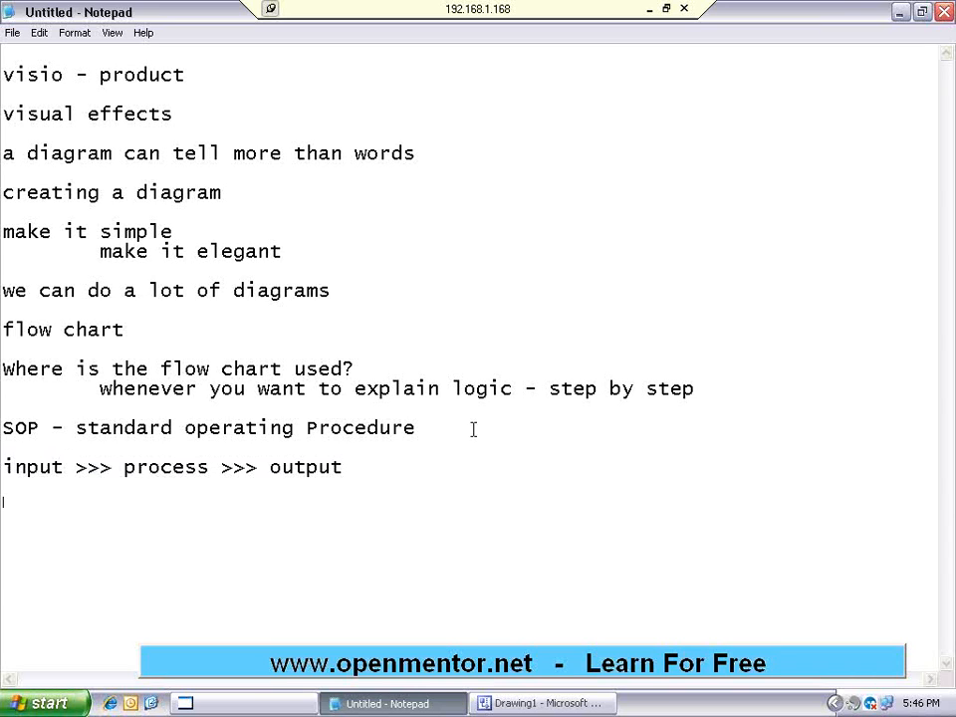
pyautogui.write('decisions')
pyautogui.press('Return')
pyautogui.write('r')
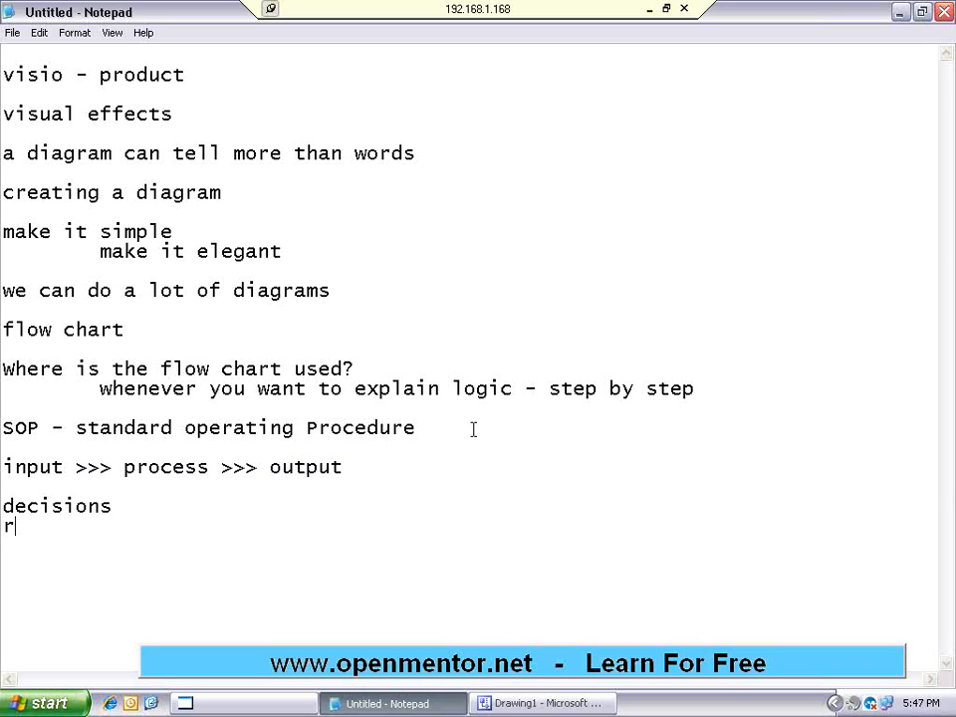
pyautogui.write('epetitions')
pyautogui.press('Return')
pyautogui.write('search')
pyautogui.press('Return')
pyautogui.write('sorting')
pyautogui.press('Return')
pyautogui.write('print')
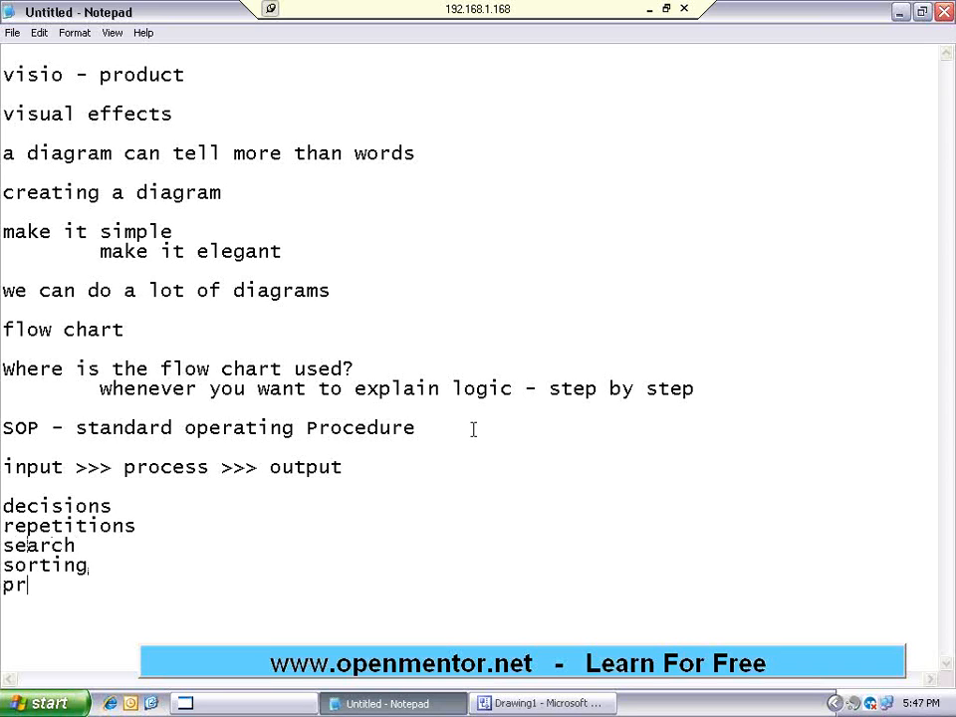
pyautogui.press('BackSpace')
pyautogui.press('BackSpace')
pyautogui.press('BackSpace')
pyautogui.press('BackSpace')
pyautogui.press('BackSpace')
# - Highlight the notes from the "input >>> process >>> output" line through "sorting"
pyautogui.press('Up')
pyautogui.press('Up')
pyautogui.press('Up')
pyautogui.hotkey('shift', 'Up')
pyautogui.press('Up')
pyautogui.press('Up')
pyautogui.press('Up')
pyautogui.hotkey('shift', 'Down')
pyautogui.hotkey('shift', 'Down')
pyautogui.hotkey('shift', 'Down')
pyautogui.hotkey('shift', 'Down')
pyautogui.hotkey('shift', 'Down')
pyautogui.hotkey('shift', 'Down')
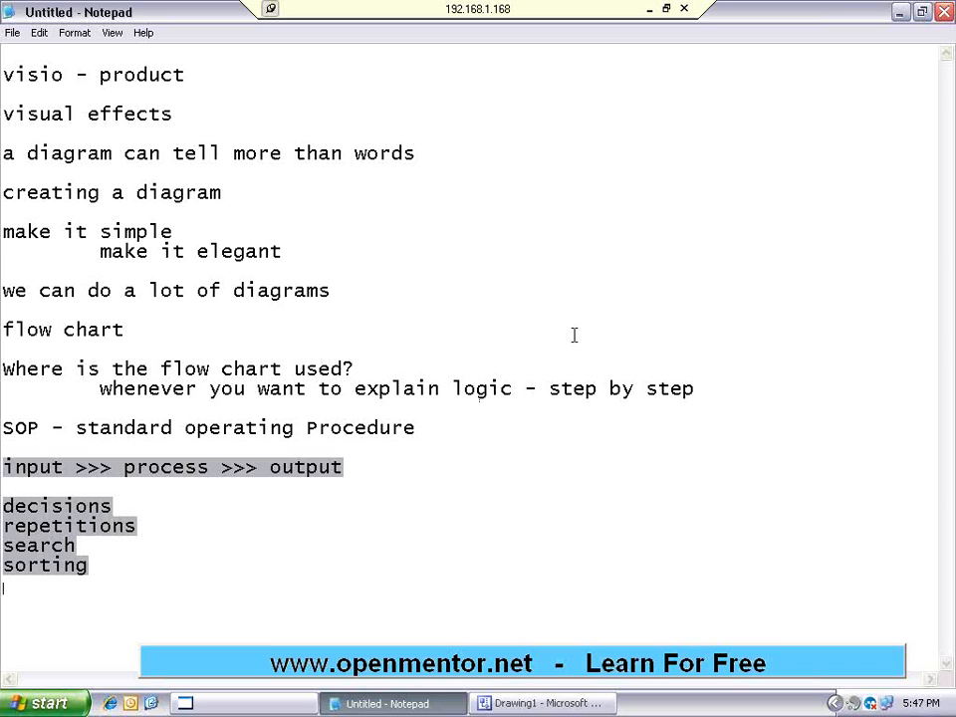
# - Insert several blank lines at the end of the notes and return to the space just below "sorting"
pyautogui.click(479, 532)
pyautogui.press('Down')
pyautogui.press('Down')
pyautogui.press('Return')
pyautogui.press('Return')
pyautogui.press('Return')
pyautogui.press('Return')
pyautogui.press('Return')
pyautogui.press('Return')
pyautogui.press('Return')
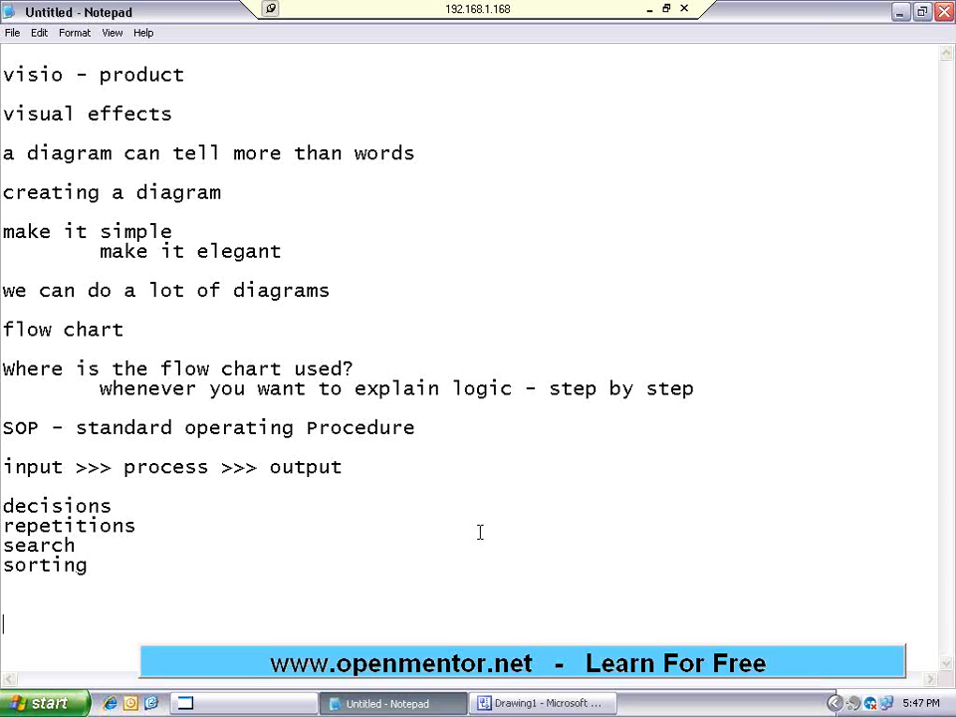
pyautogui.press('Up')
pyautogui.press('Up')
pyautogui.press('Up')
pyautogui.press('Up')
pyautogui.press('Up')
# - Enter the line "flow chart symbols are universally understood" one blank line below the list
pyautogui.write('flow chart symp')
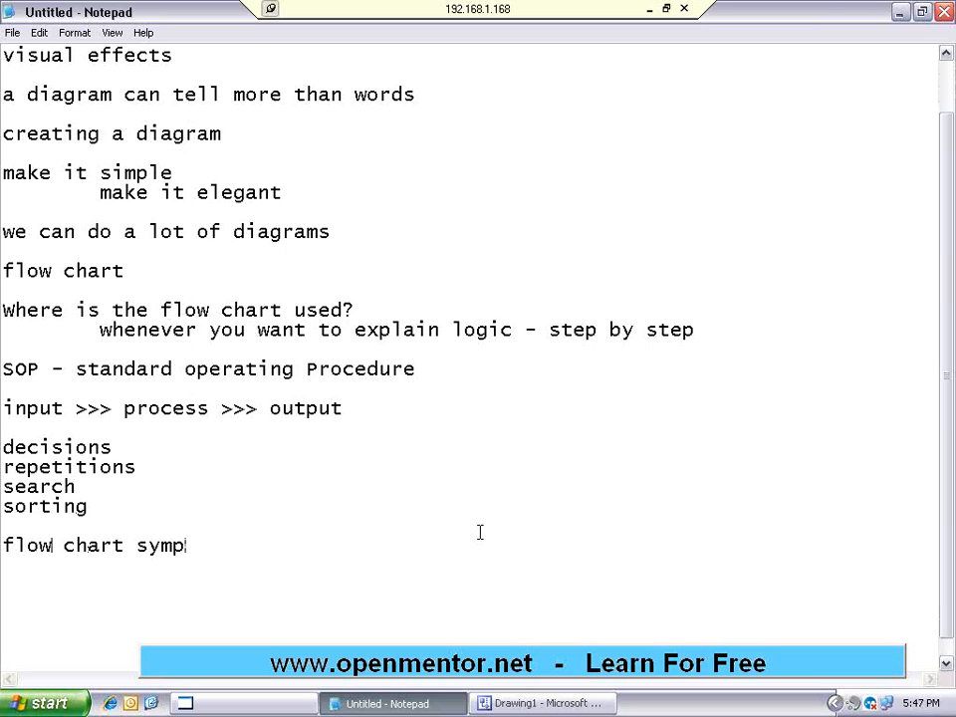
pyautogui.press('BackSpace')
pyautogui.write('bols are unive')
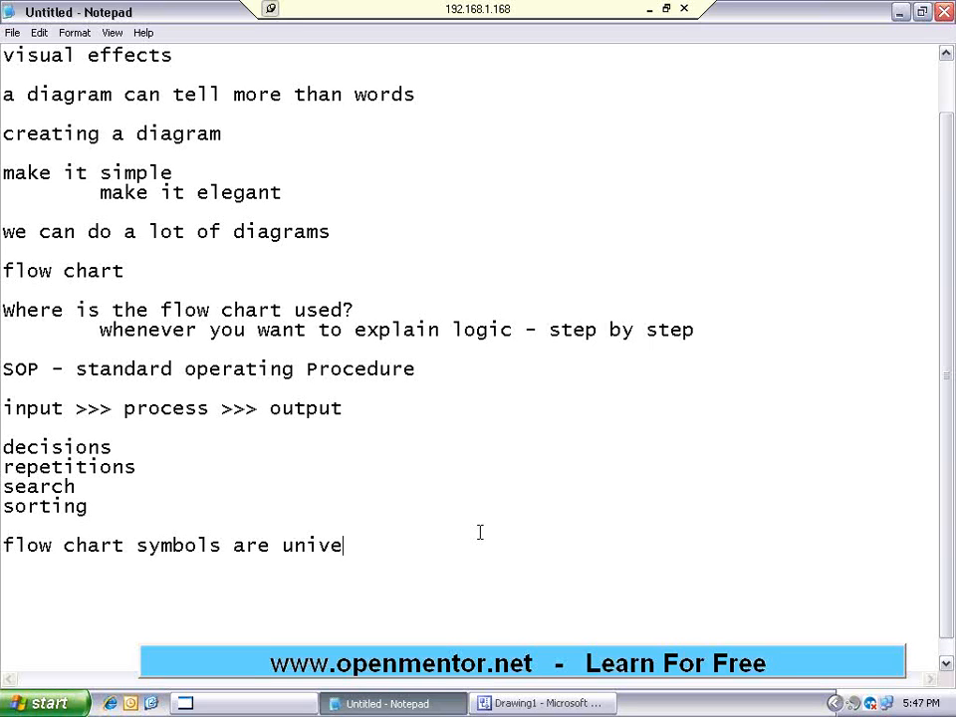
pyautogui.write('rsally under')
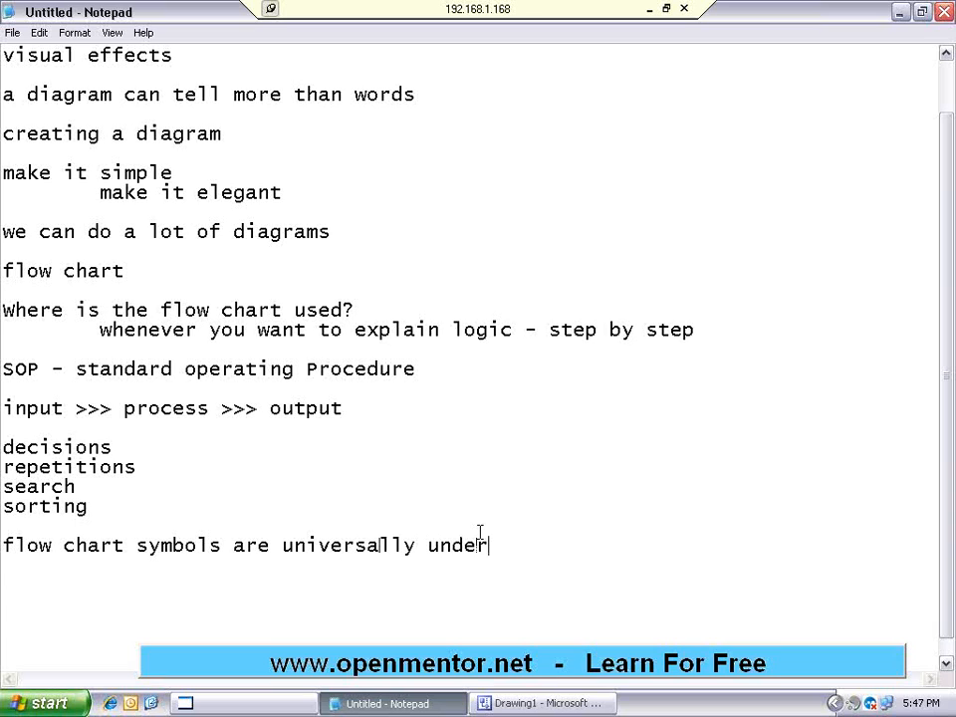
pyautogui.write('stood')
pyautogui.press('Return')
pyautogui.press('Return')
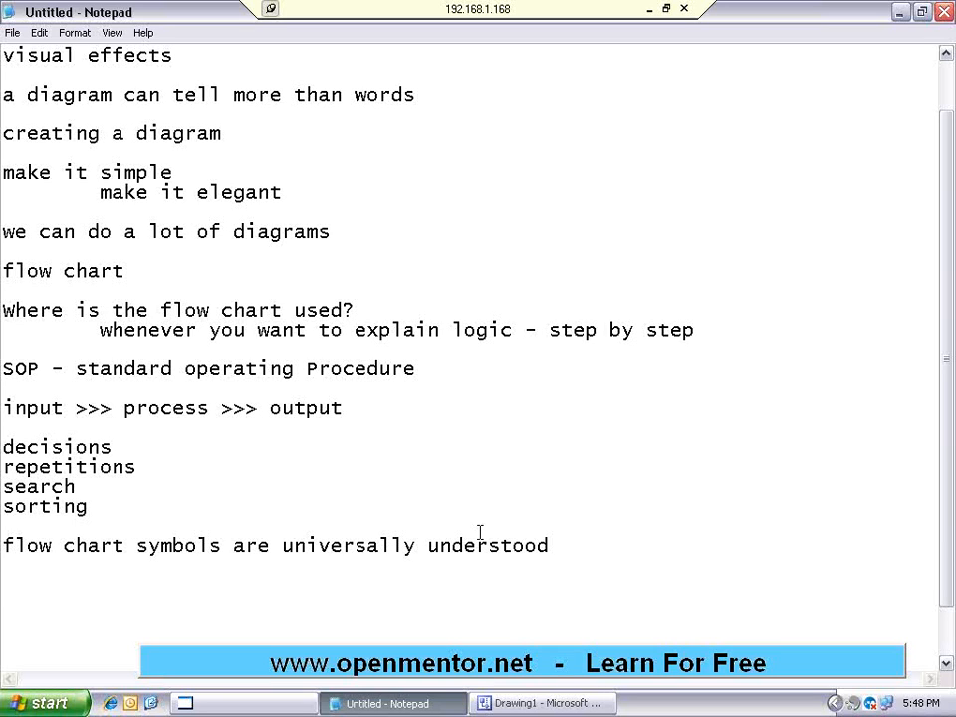
# - Highlight the line about flow chart symbols for emphasis, then clear the highlight
pyautogui.press('Up')
pyautogui.hotkey('shift', 'Up')
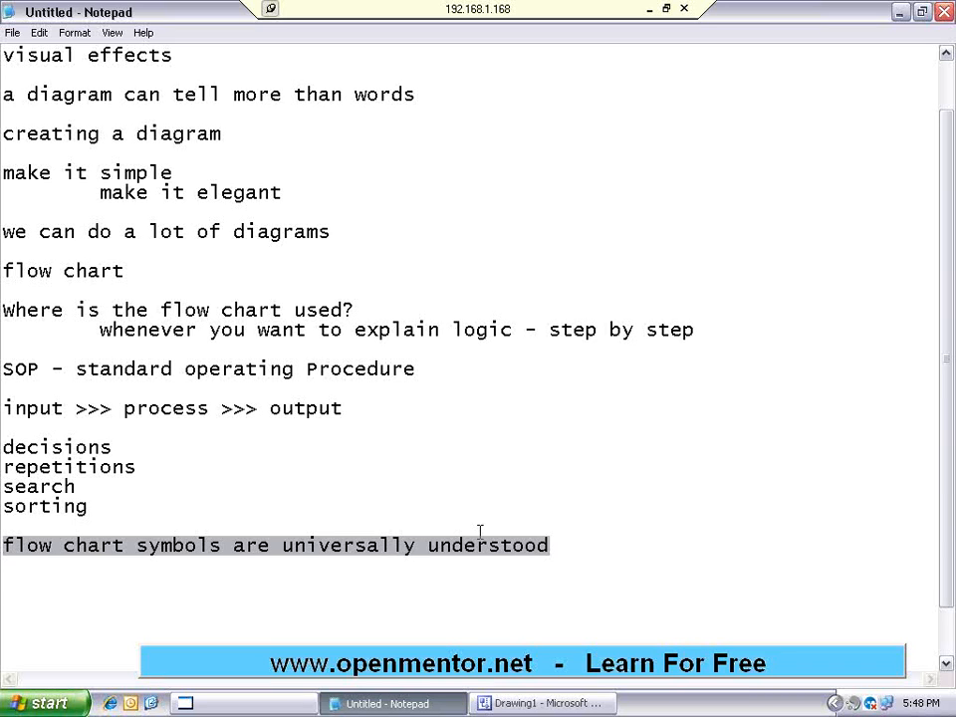
pyautogui.press('Down')
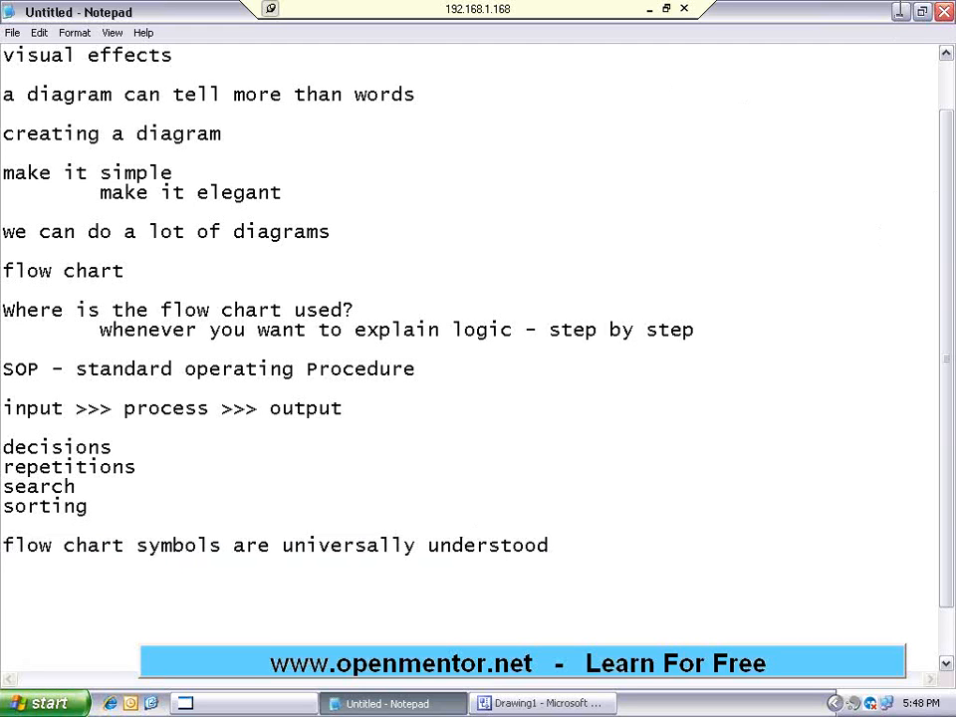
# - Switch to the Visio drawing and place a Manual input shape about 70 mm wide and 18 mm high, centred below the Start shape
pyautogui.click(900, 12)
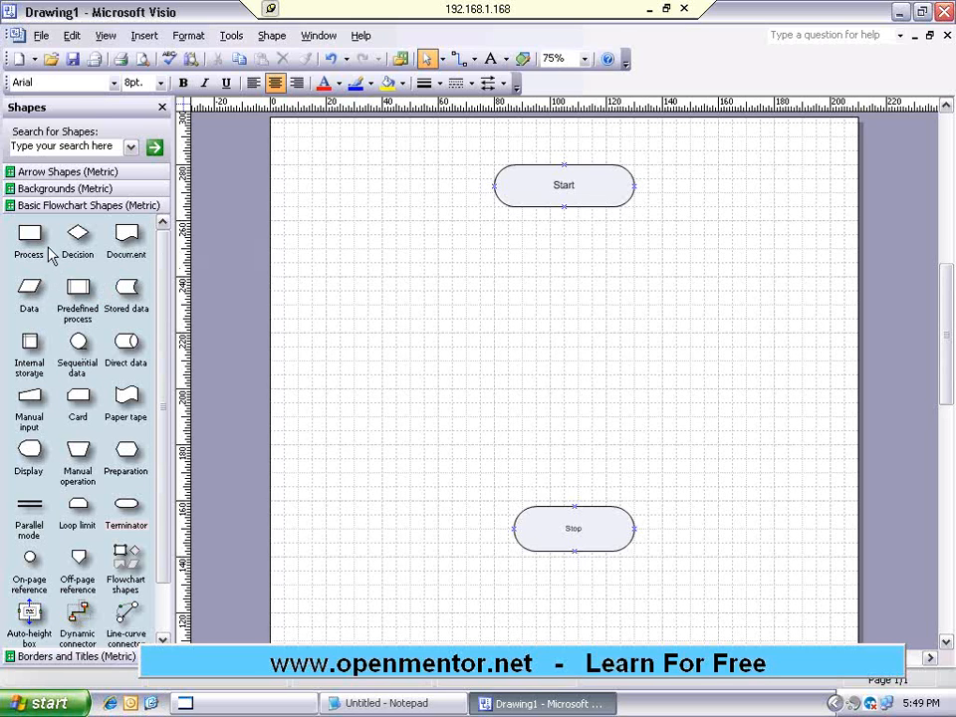
pyautogui.click(30, 399)
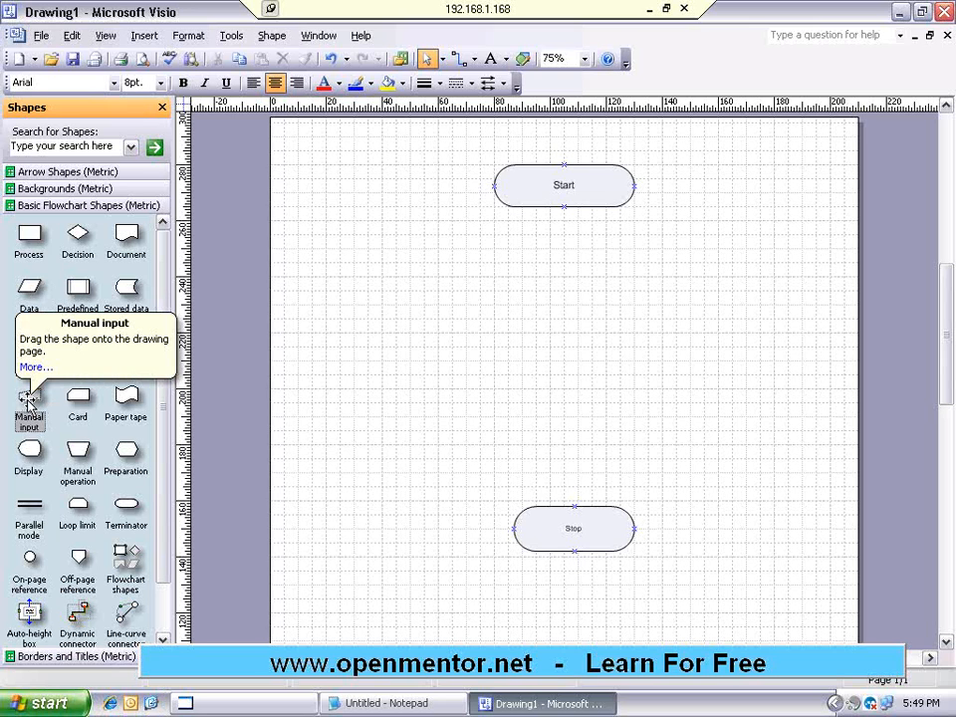
pyautogui.click(29, 450)
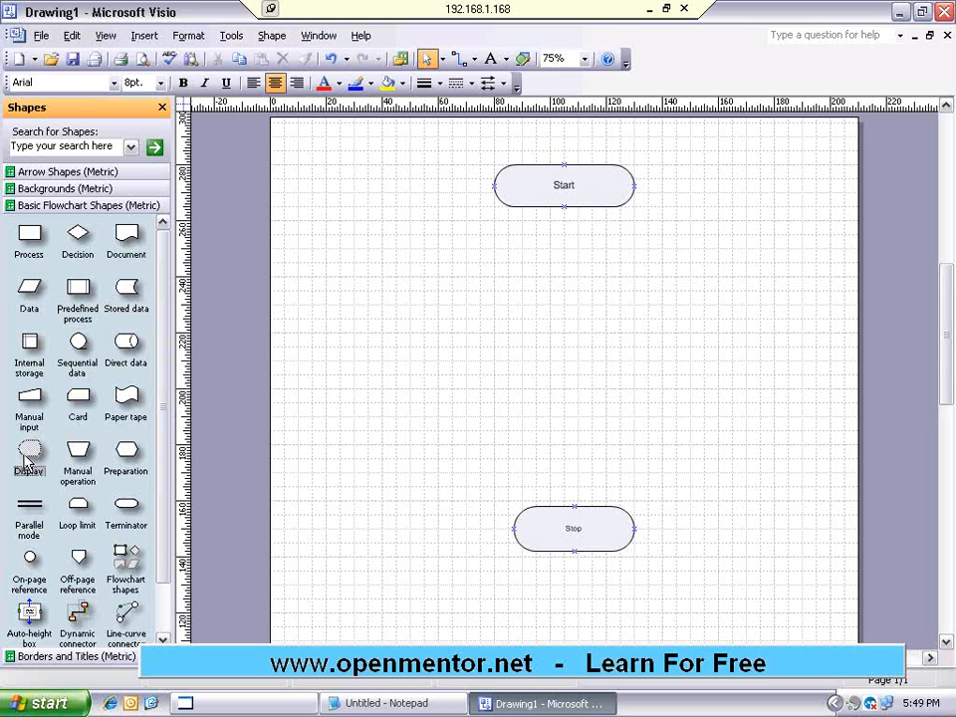
pyautogui.click(32, 400)
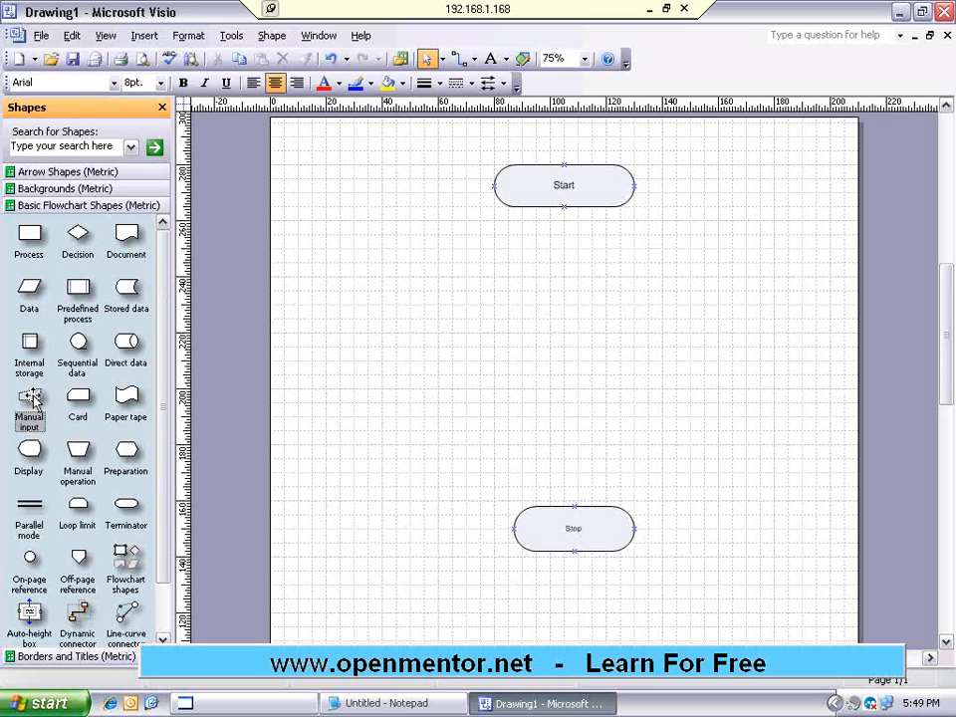
pyautogui.moveTo(29, 398); pyautogui.dragTo(480, 292)
pyautogui.moveTo(601, 295); pyautogui.dragTo(673, 293)
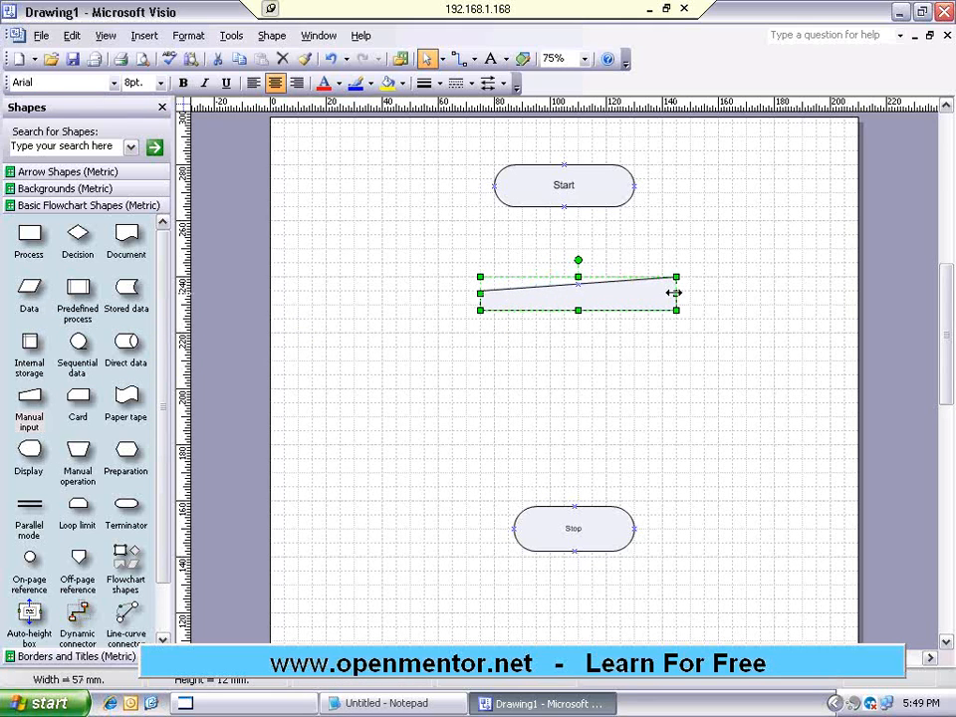
pyautogui.moveTo(577, 309); pyautogui.dragTo(563, 263)
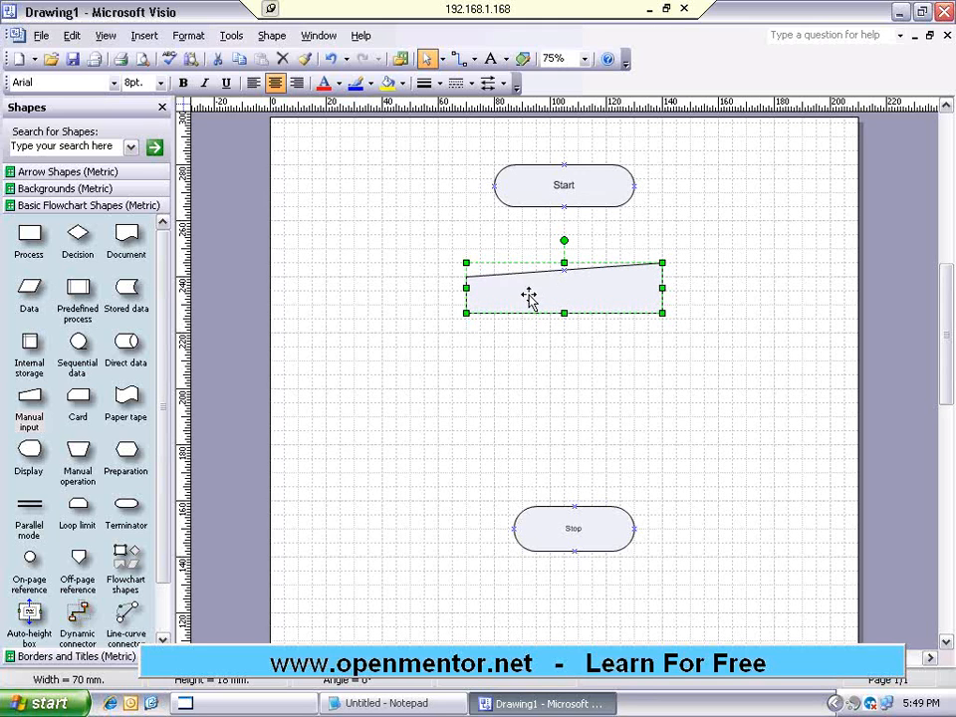
# - Label the Manual input shape below Start with "Get the number from the user"
pyautogui.doubleClick(558, 287)
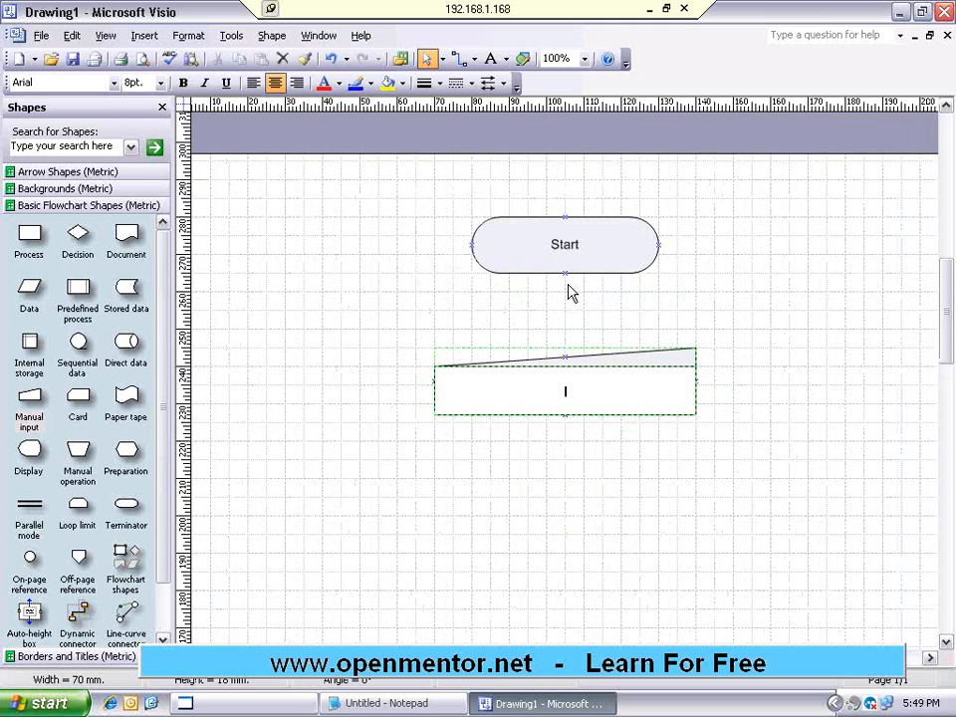
pyautogui.write('Get the number from the user')
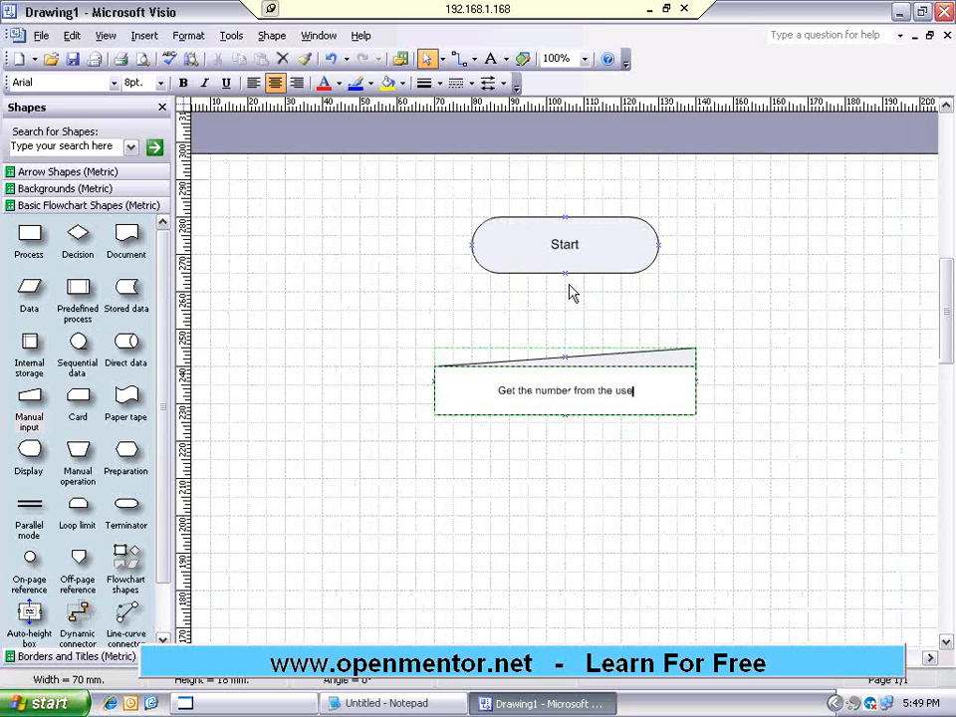
pyautogui.press('Escape')
pyautogui.click(742, 289)
pyautogui.scroll(-1, 741, 289)
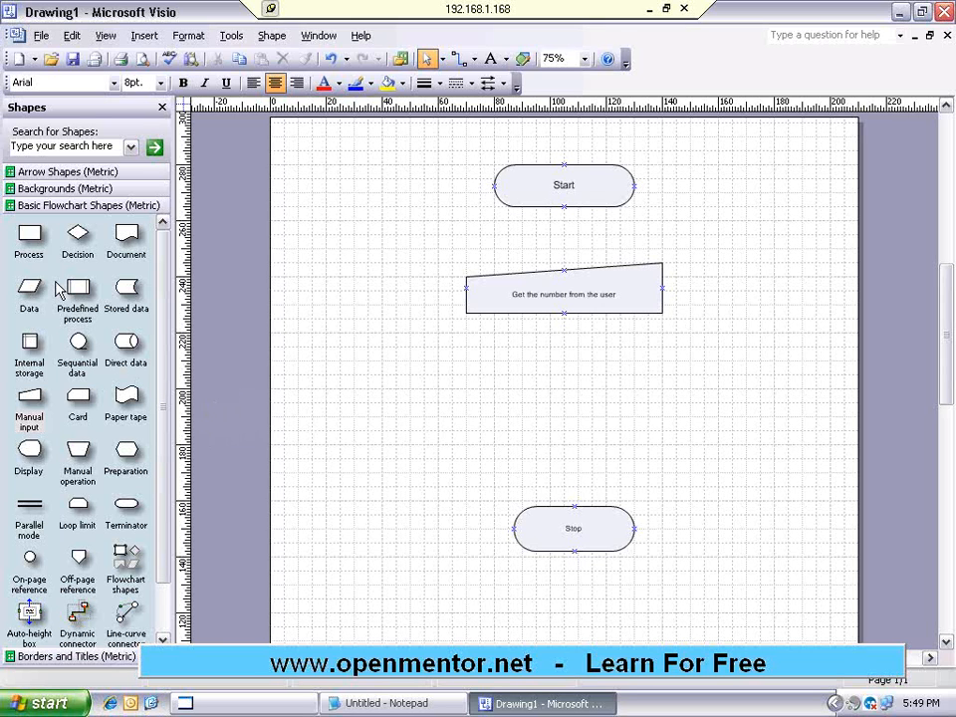
# - Place a Process shape about 62 mm wide and 15 mm high between the Manual input shape and the Stop shape
pyautogui.click(30, 261)
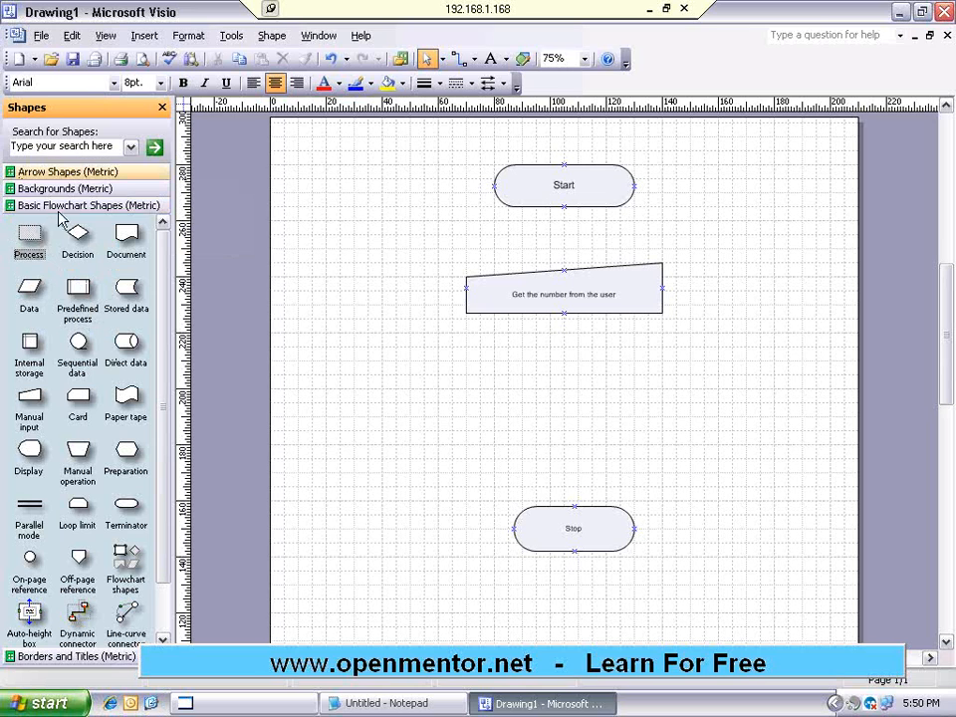
pyautogui.moveTo(31, 237); pyautogui.dragTo(480, 428)
pyautogui.moveTo(567, 404); pyautogui.dragTo(553, 404)
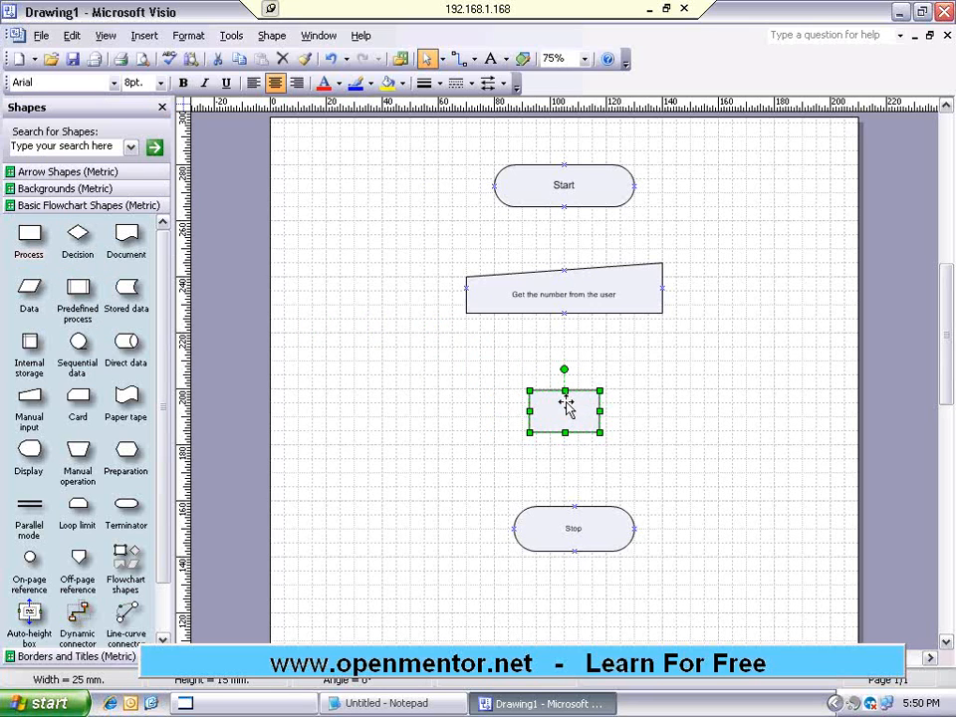
pyautogui.moveTo(531, 411); pyautogui.dragTo(488, 411)
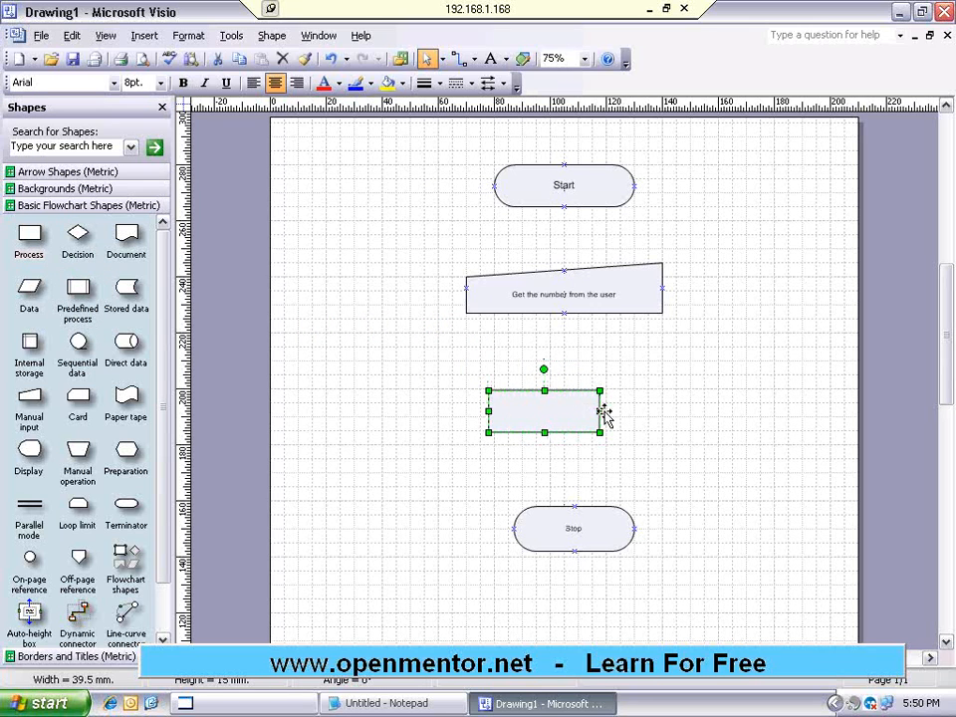
pyautogui.moveTo(601, 411); pyautogui.dragTo(662, 410)
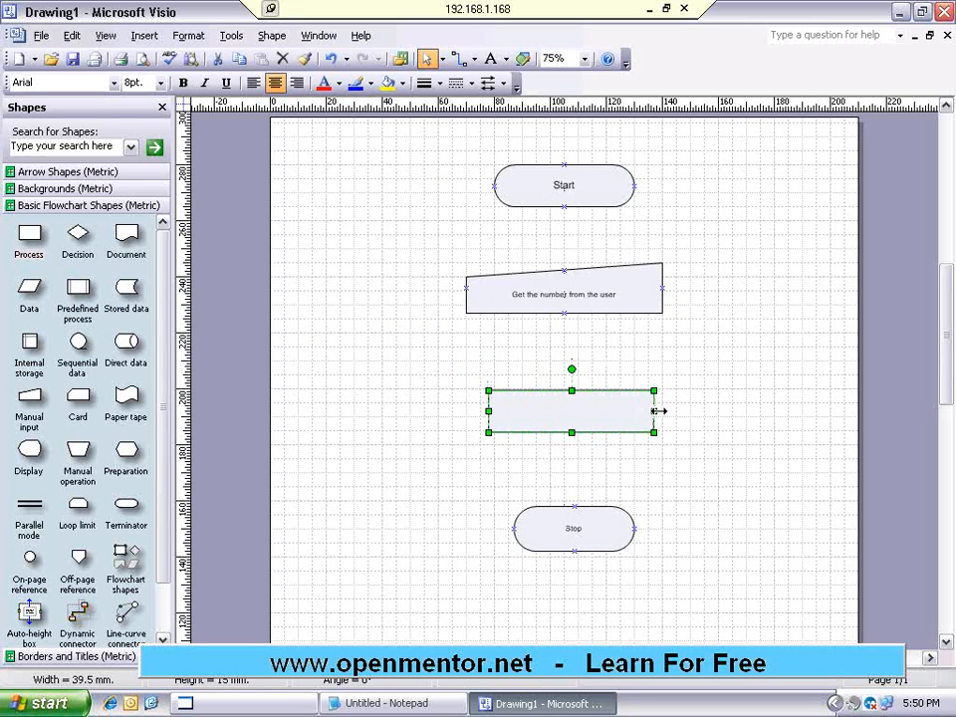
# - Label the Process shape "Calculate the square. Store it in variable S"
pyautogui.doubleClick(572, 412)
pyautogui.write('Calcu')
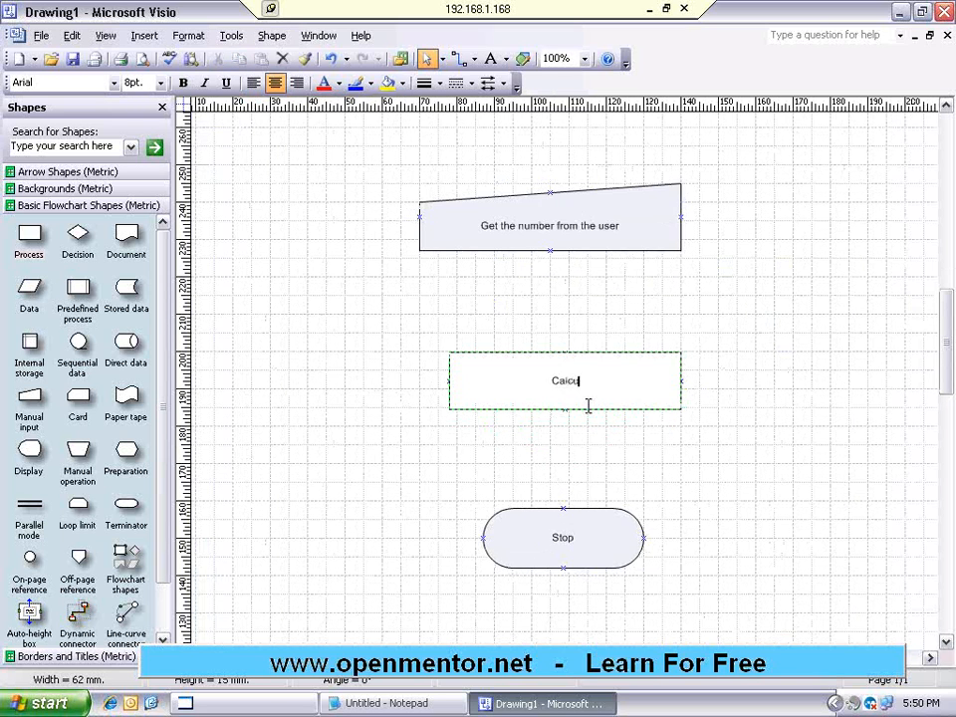
pyautogui.write('late she square. Stor')
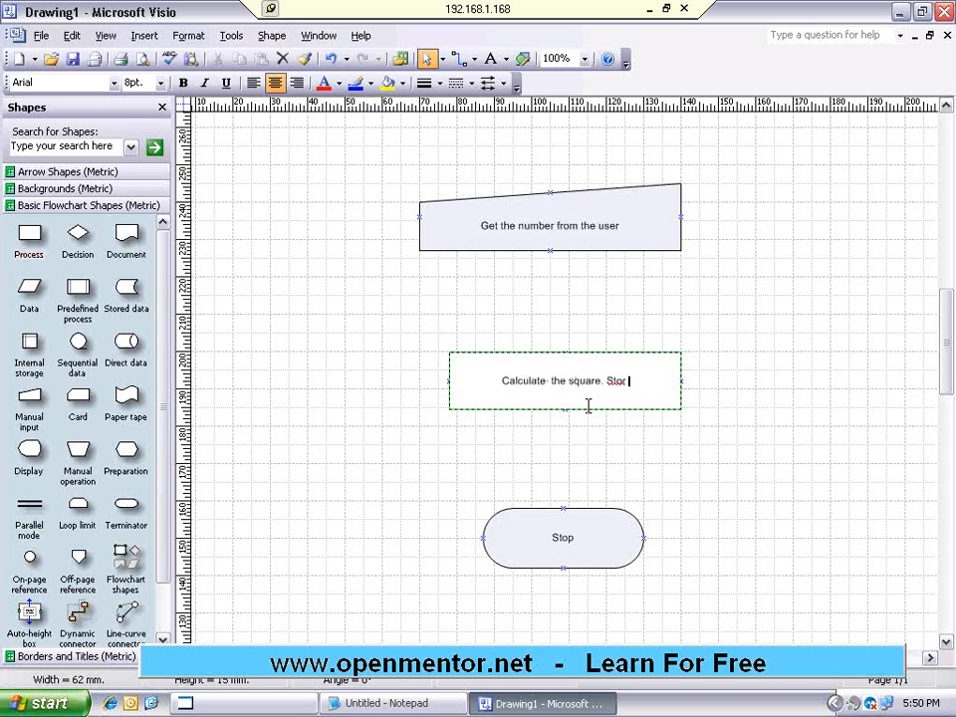
pyautogui.write('e it in ')
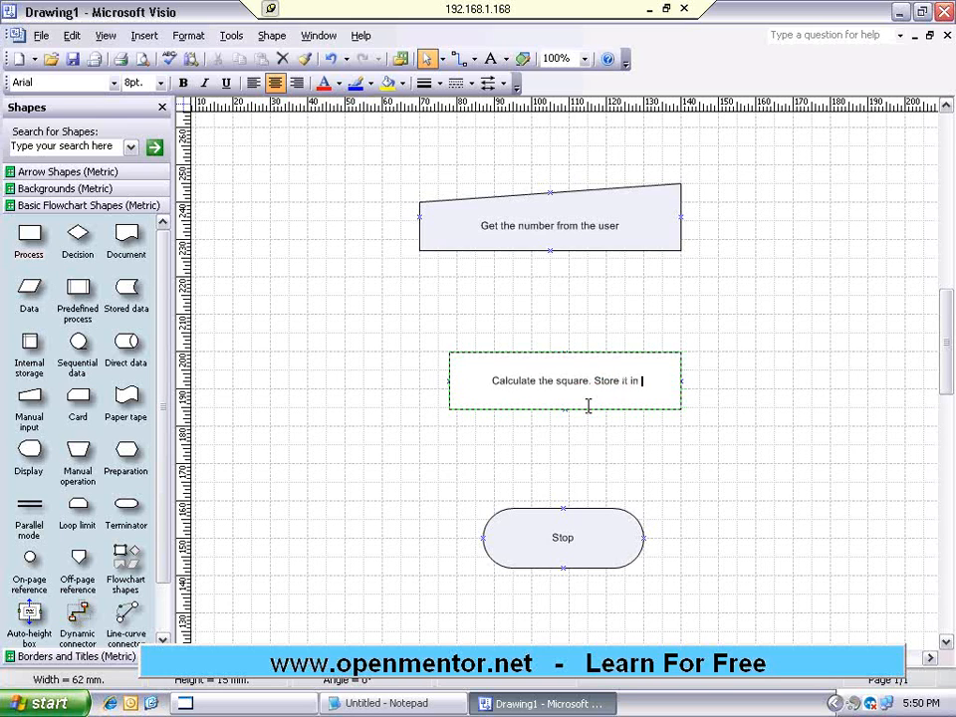
pyautogui.write('variable C')
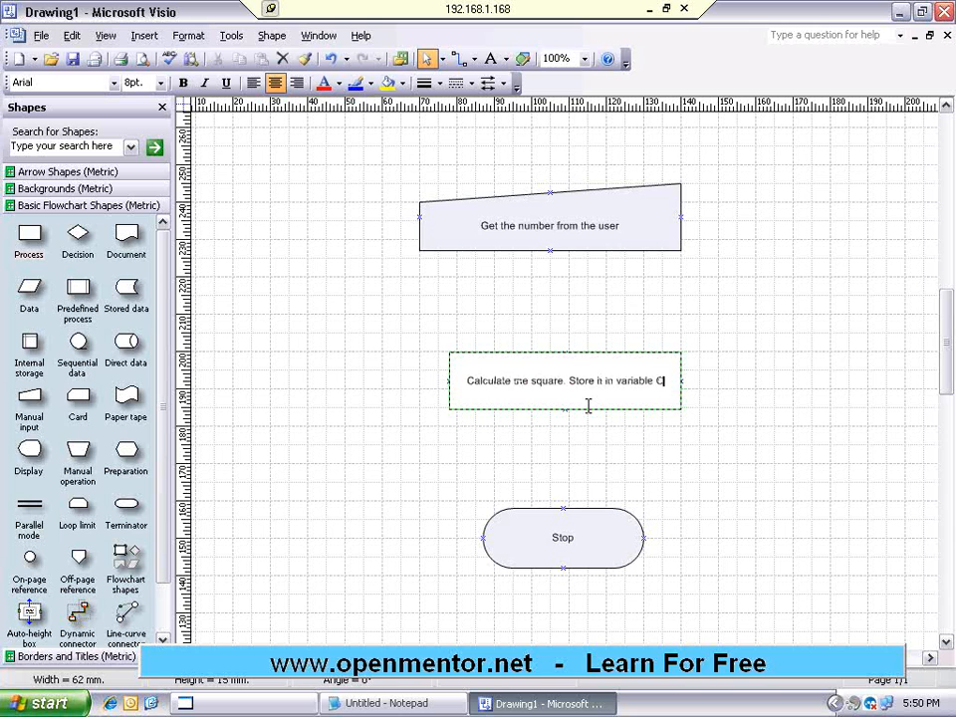
pyautogui.press('BackSpace')
pyautogui.write('S')
pyautogui.click(584, 435)
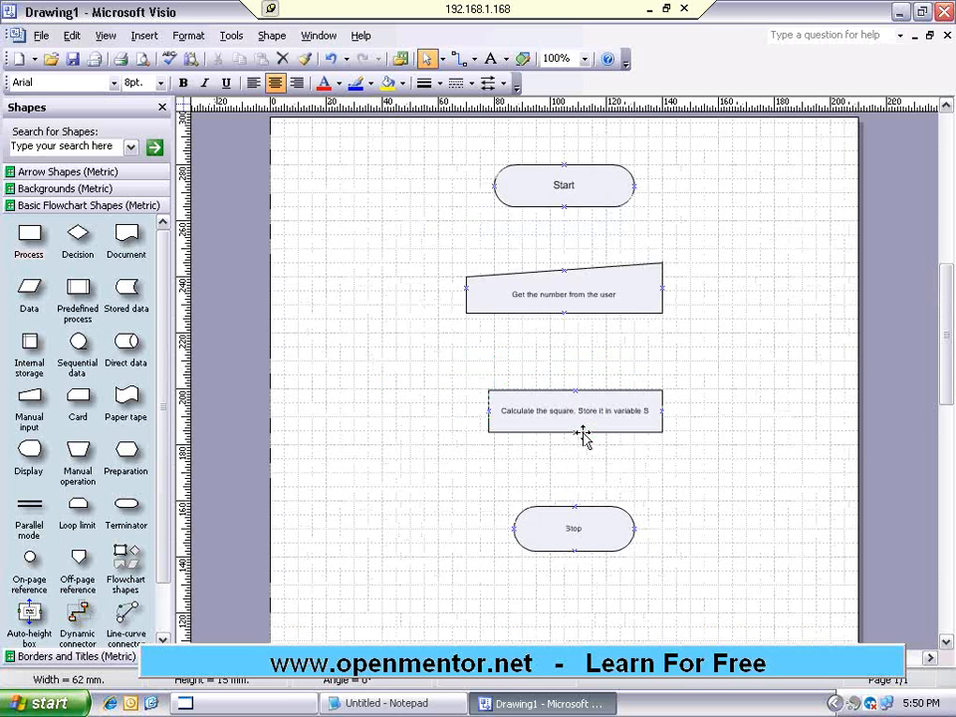
# - Move the Stop shape slightly down and place a Display shape about 58 mm wide and 15 mm high above it
pyautogui.moveTo(578, 533); pyautogui.dragTo(579, 555)
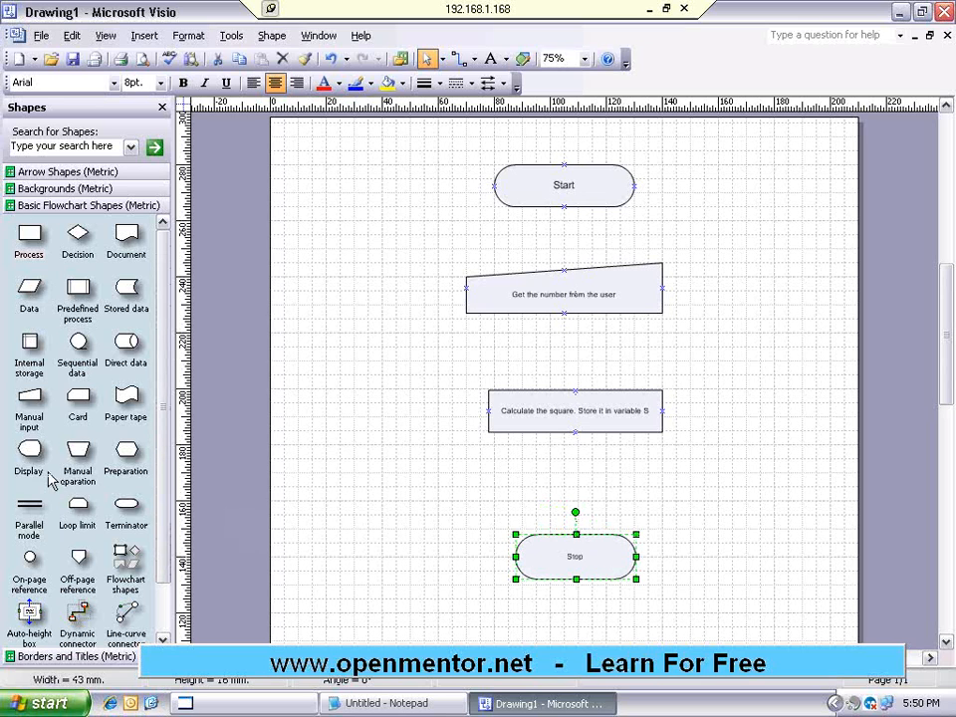
pyautogui.moveTo(28, 450); pyautogui.dragTo(547, 483)
pyautogui.moveTo(574, 488); pyautogui.dragTo(494, 487)
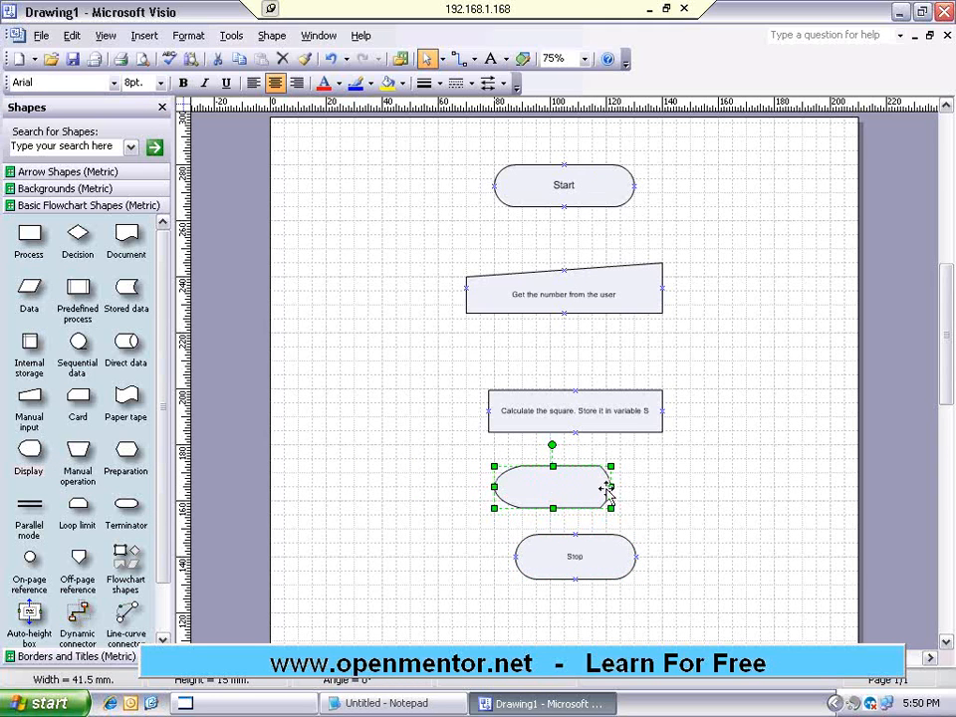
pyautogui.moveTo(610, 487); pyautogui.dragTo(658, 488)
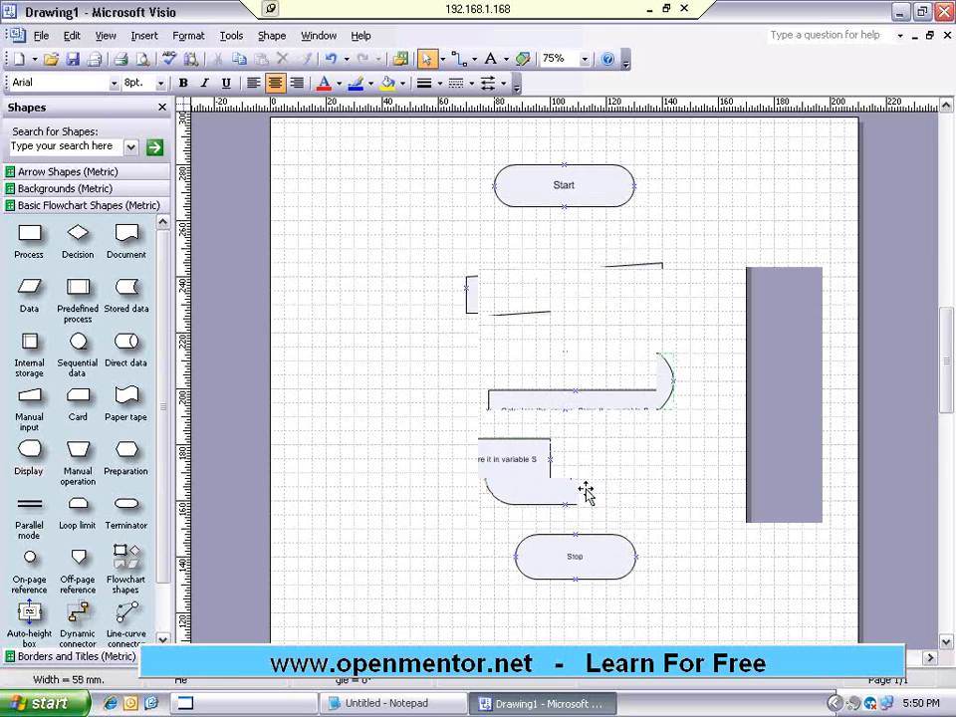
# - Label the Display shape "Display value of S"
pyautogui.doubleClick(587, 490)
pyautogui.write('Displa')
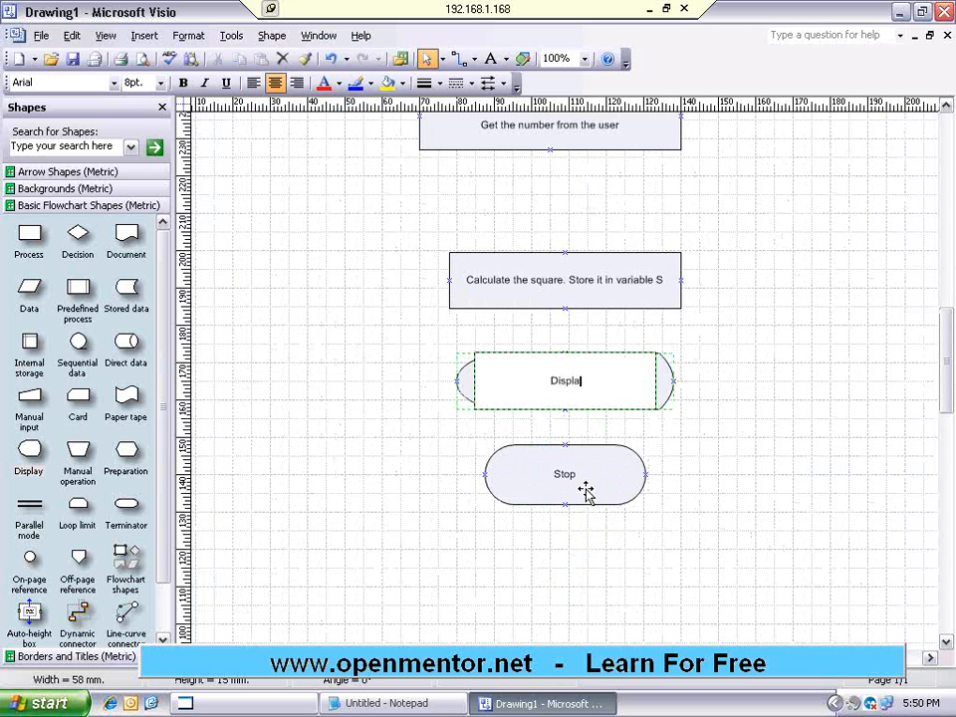
pyautogui.write('y value of S')
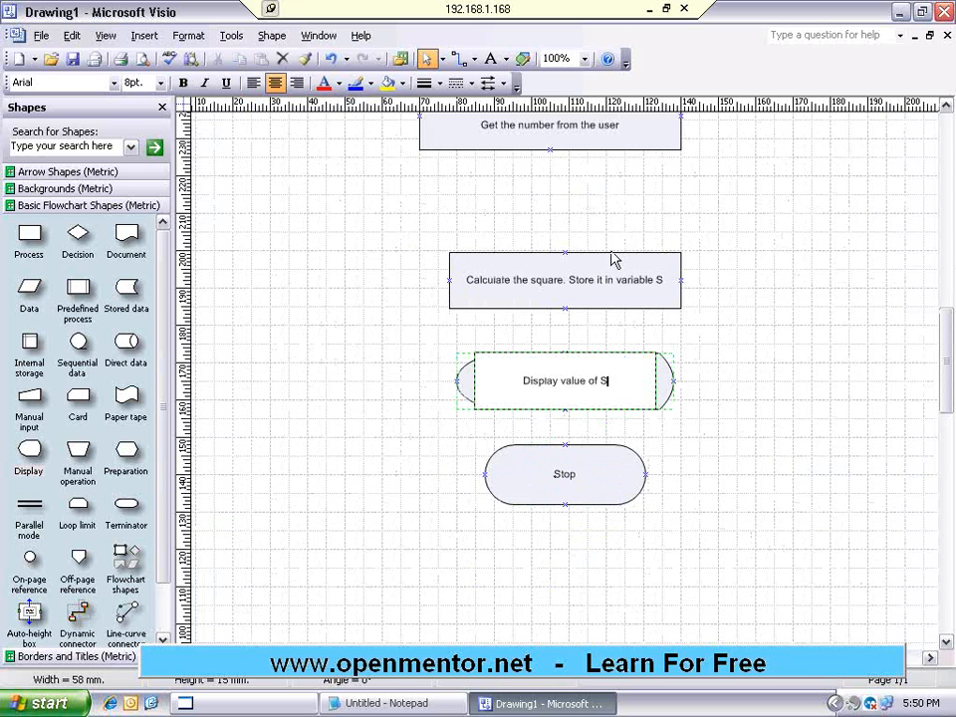
pyautogui.click(653, 231)
pyautogui.scroll(-1, 554, 239)
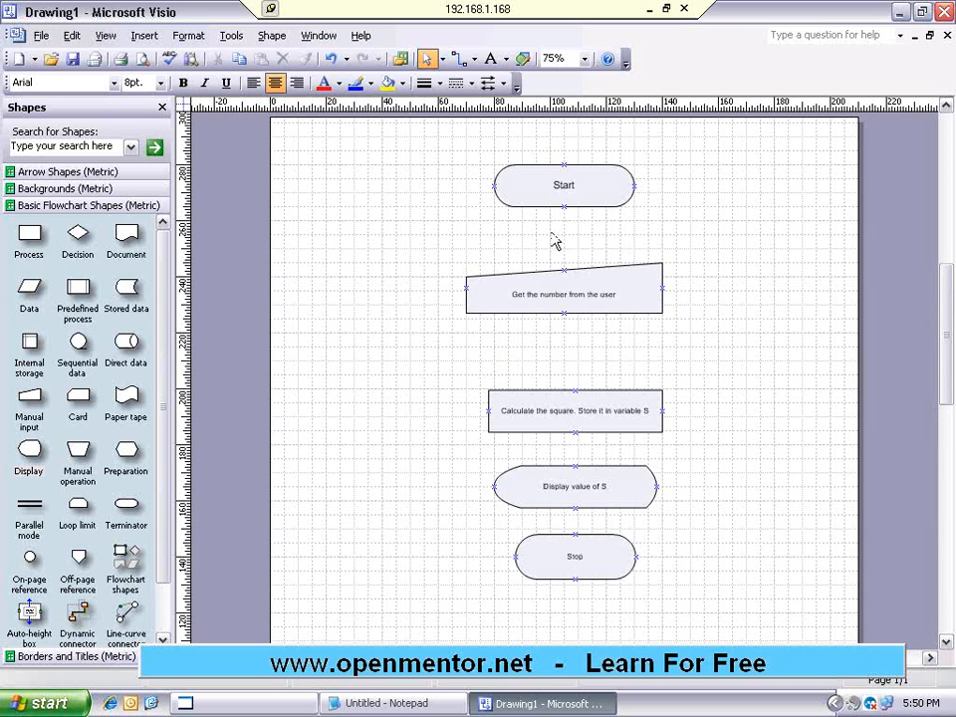
# - Select the Manual input, Process, Display and Stop shapes one after another to review the order of the flow
pyautogui.click(552, 289)
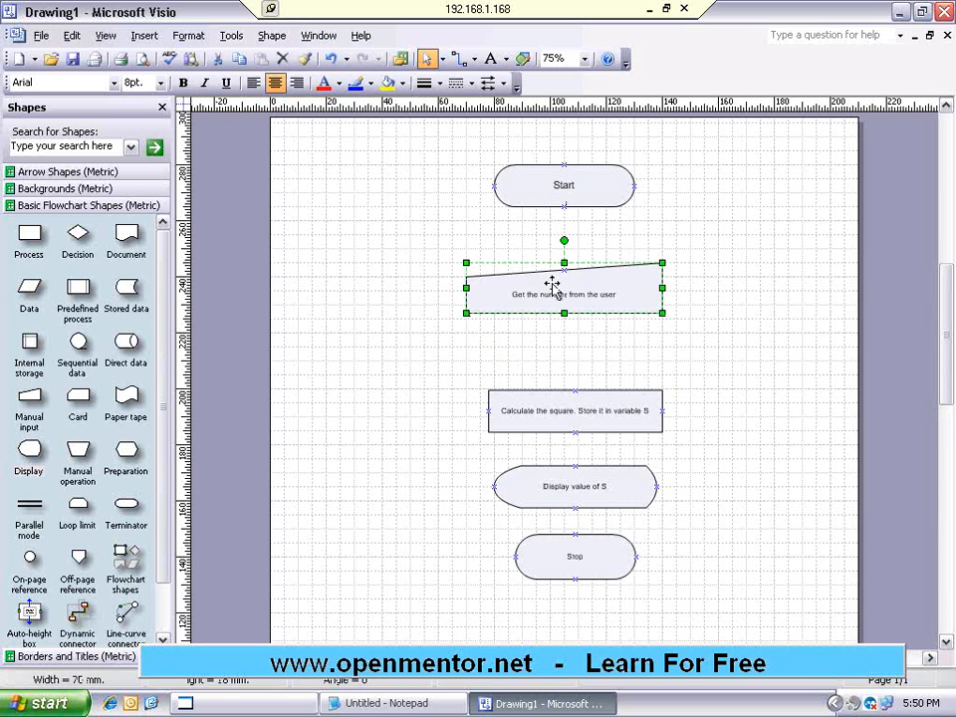
pyautogui.click(576, 420)
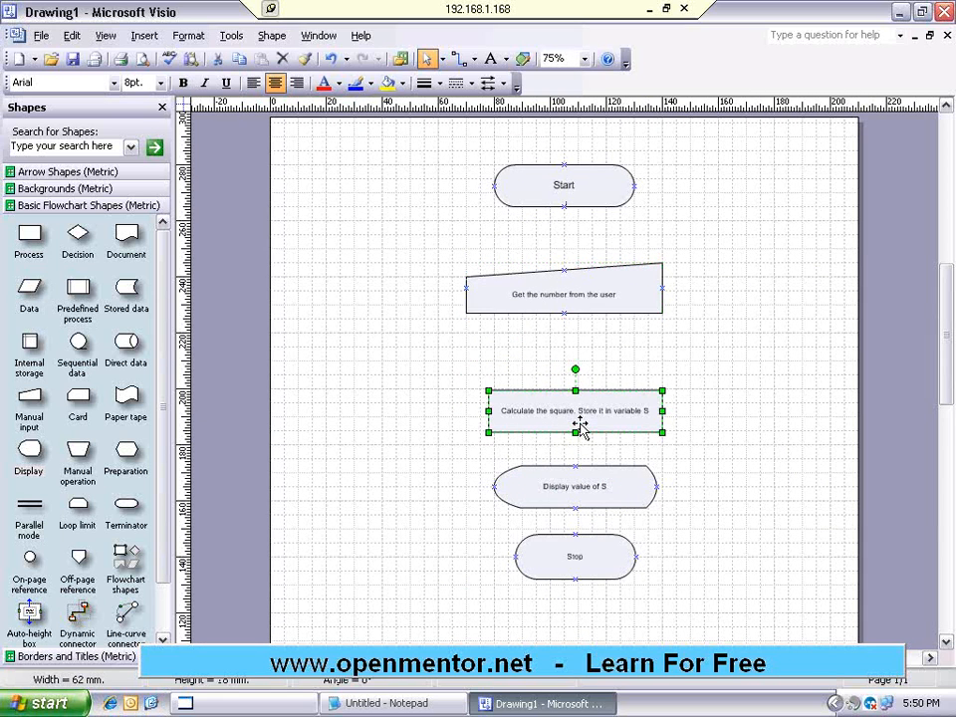
pyautogui.click(576, 487)
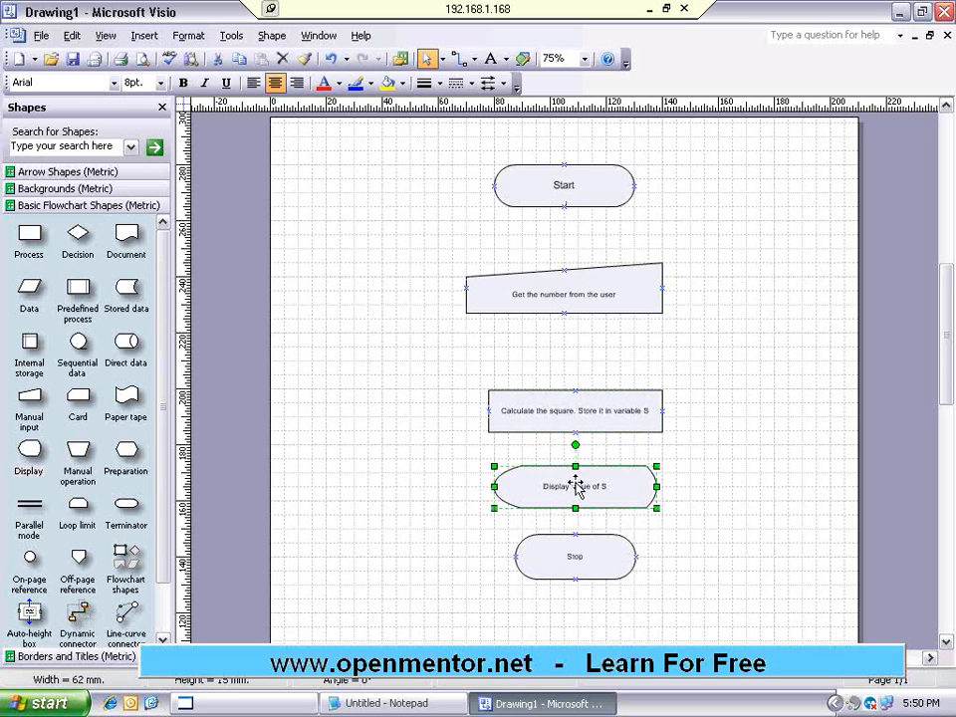
pyautogui.click(578, 561)
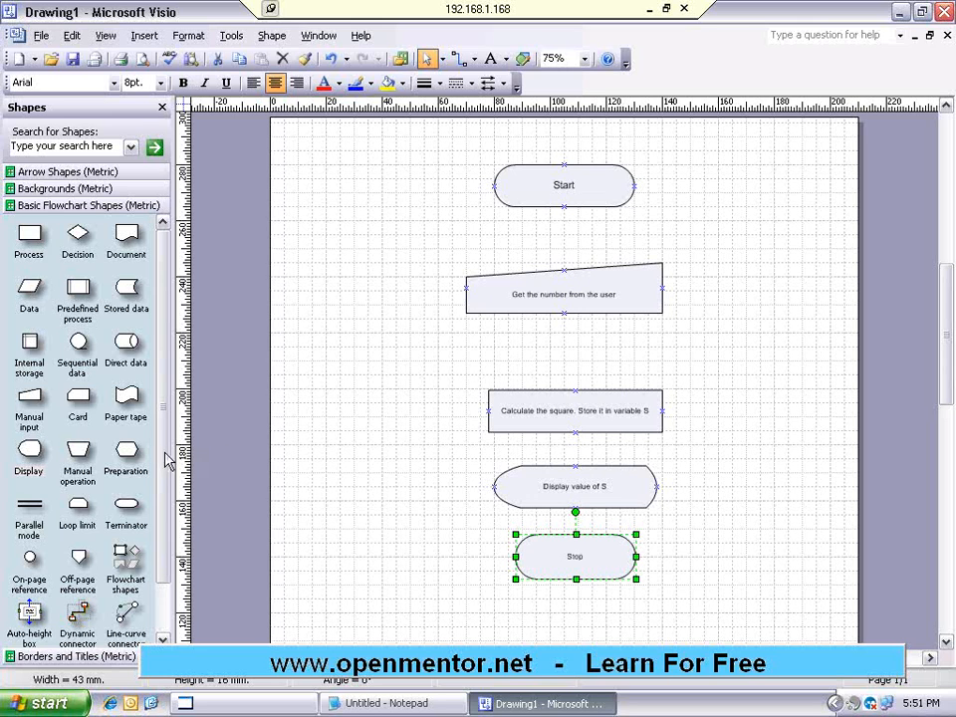
# - Look through the basic flowchart shapes and the Arrow Shapes stencil for an arrow to join the shapes
pyautogui.scroll(-1, 171, 500)
pyautogui.scroll(-1, 171, 500)
pyautogui.scroll(-1, 172, 506)
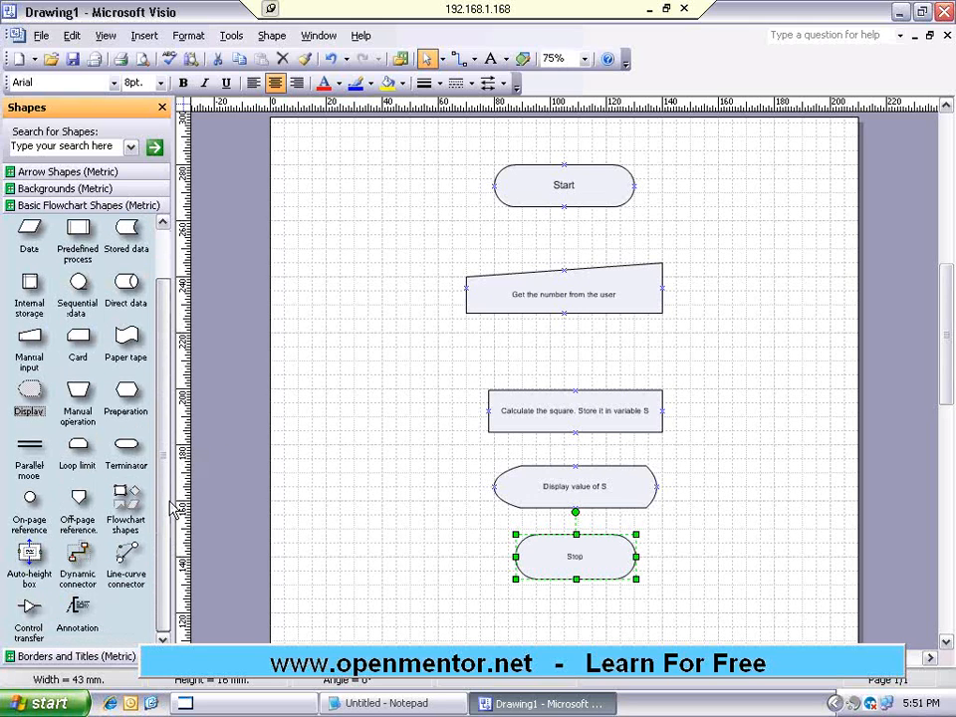
pyautogui.scroll(3, 168, 418)
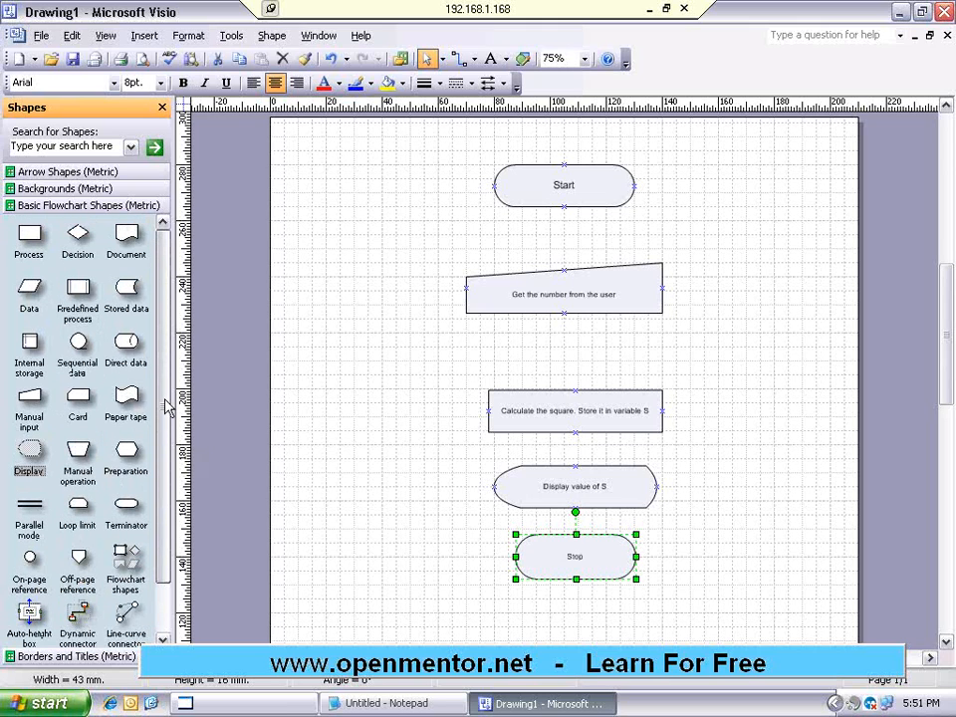
pyautogui.click(113, 173)
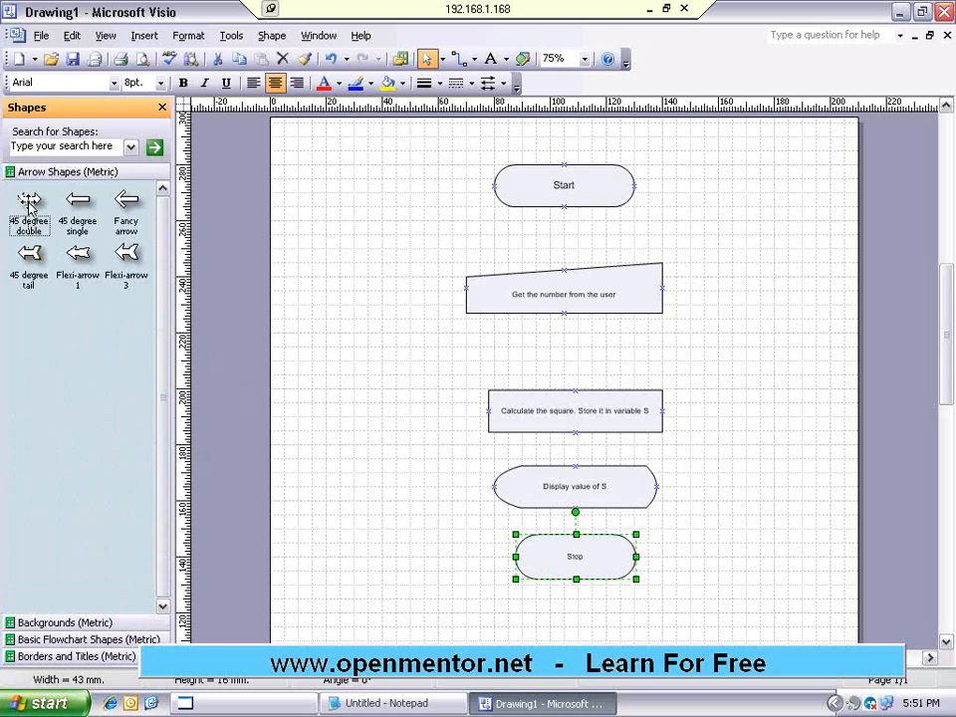
pyautogui.click(58, 147)
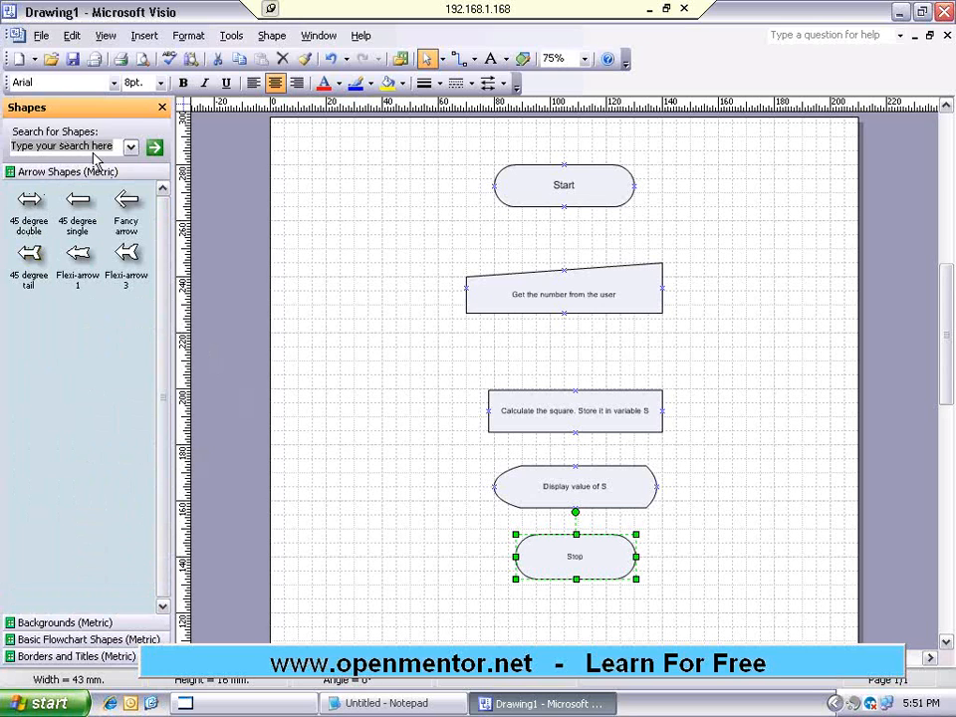
pyautogui.write('arrow')
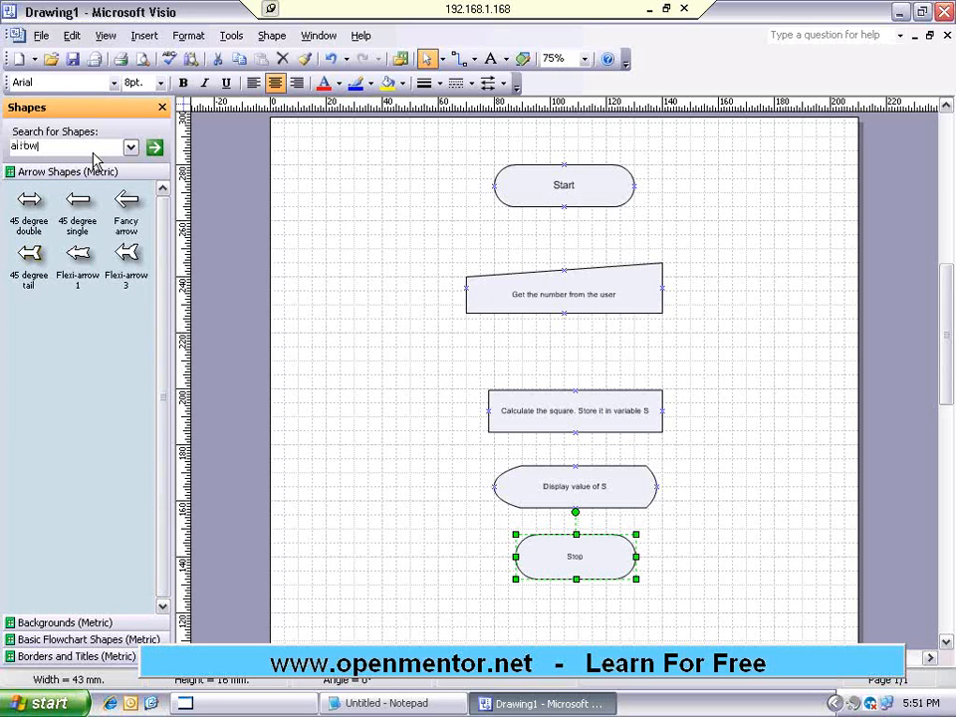
pyautogui.press('Return')
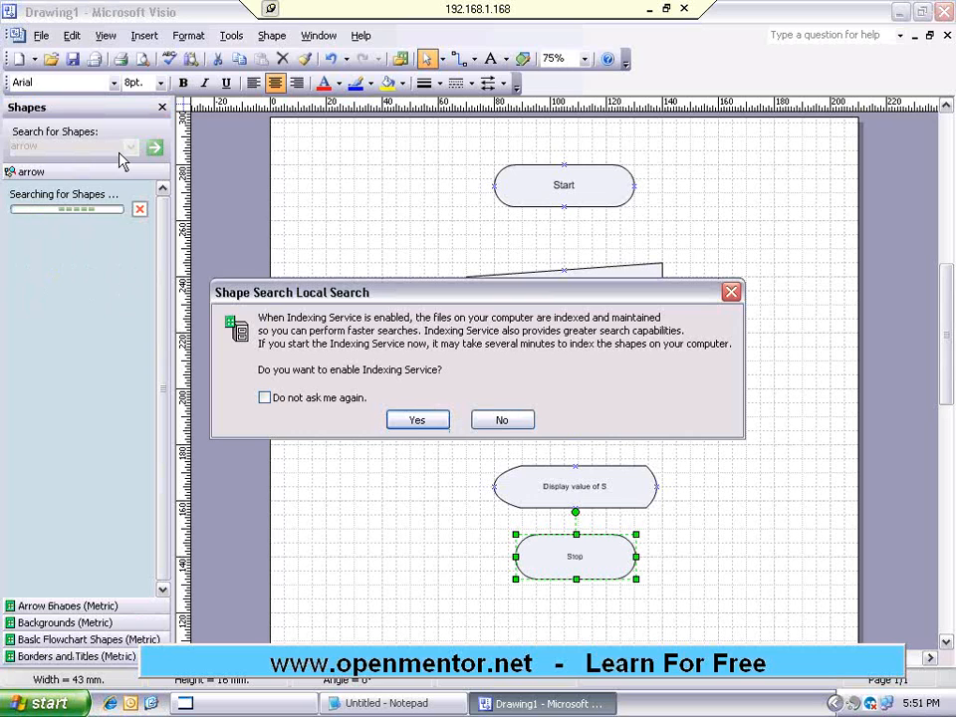
pyautogui.click(501, 420)
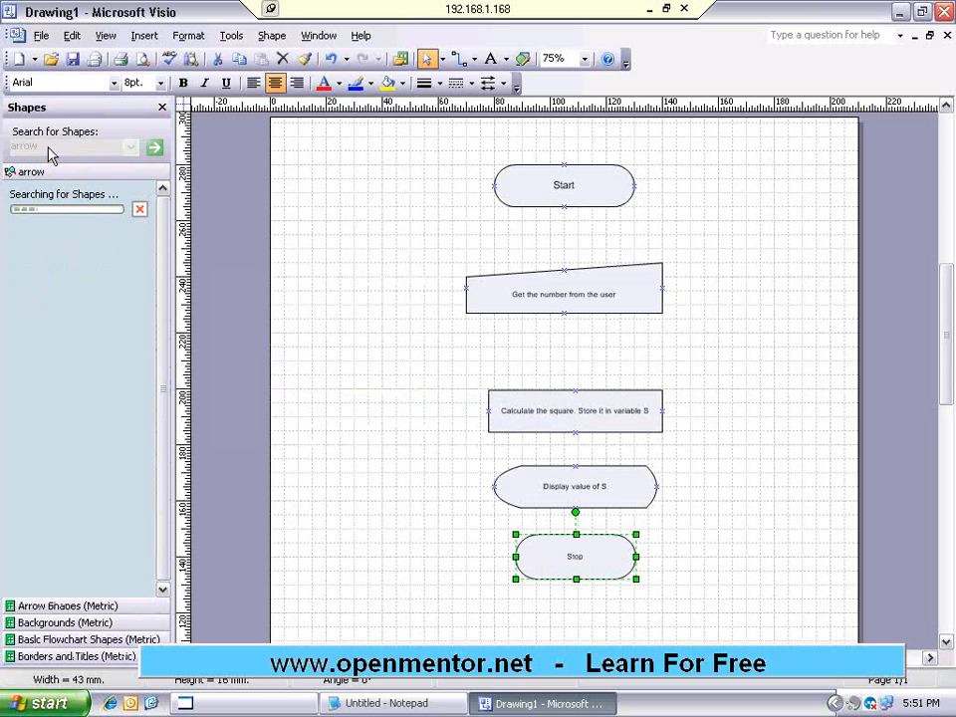
pyautogui.click(142, 213)
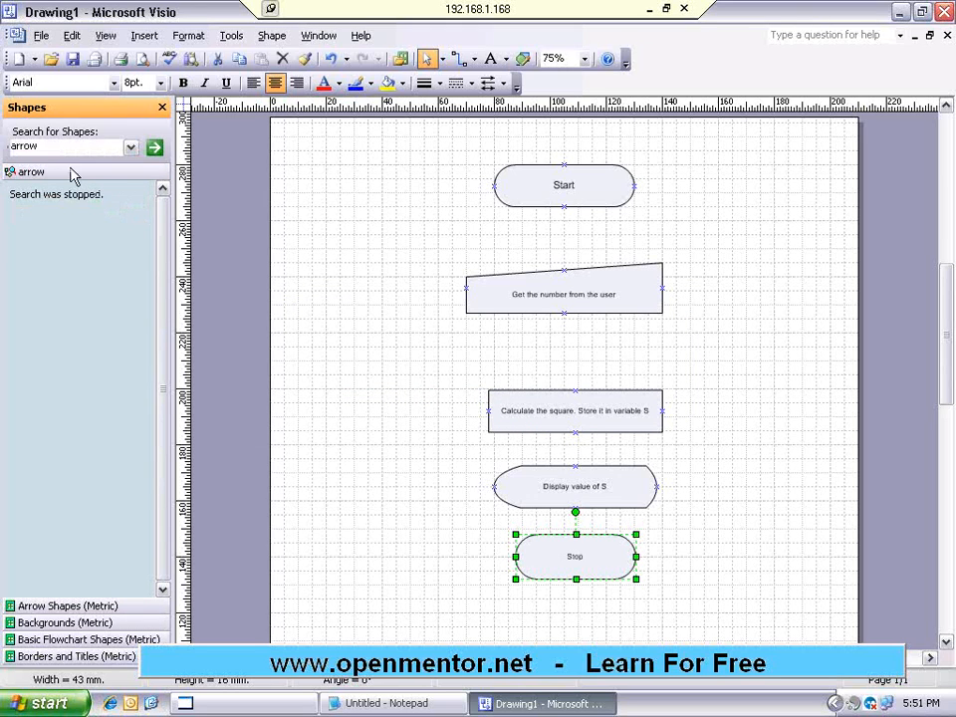
# - Search the shapes for "line" without enabling Indexing Service, and look through the results for a connecting line
pyautogui.write('line')
pyautogui.click(154, 148)
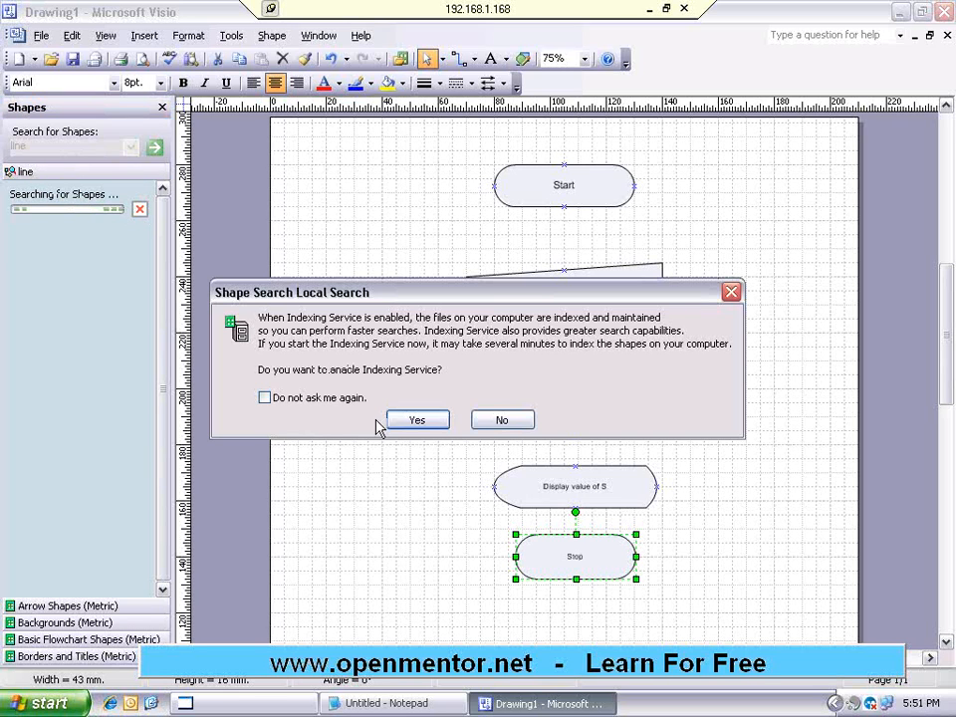
pyautogui.click(503, 420)
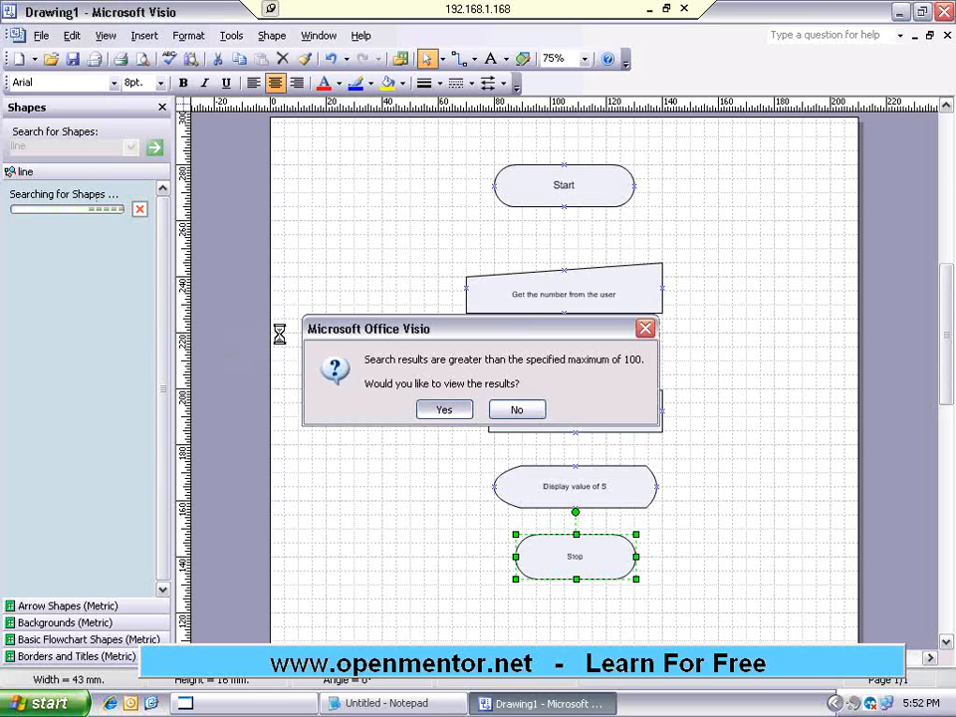
pyautogui.press('Return')
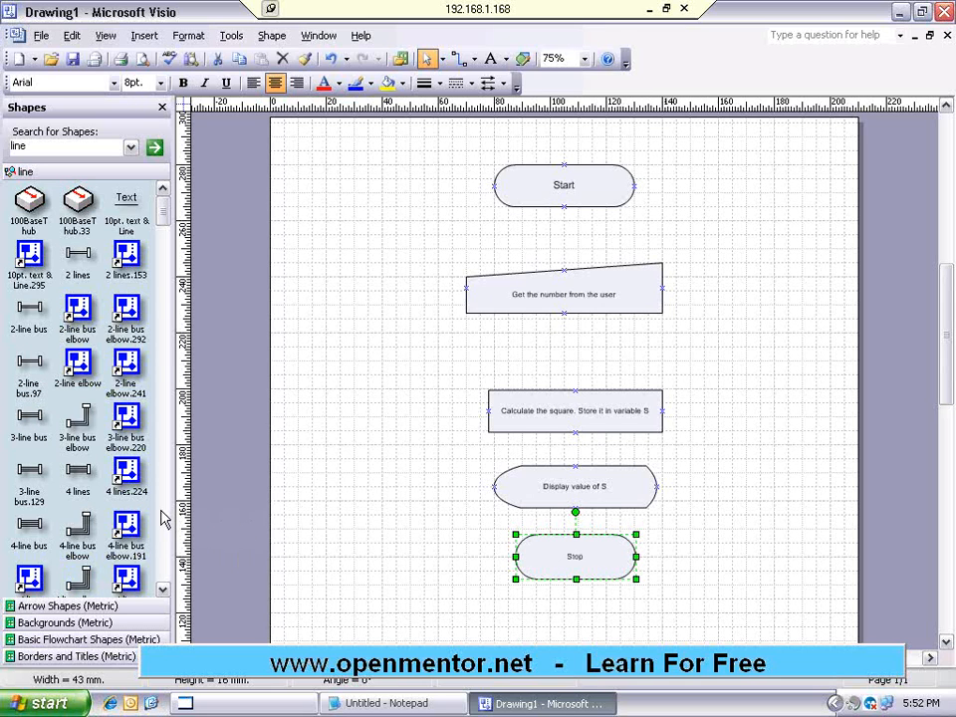
pyautogui.scroll(-3, 162, 518)
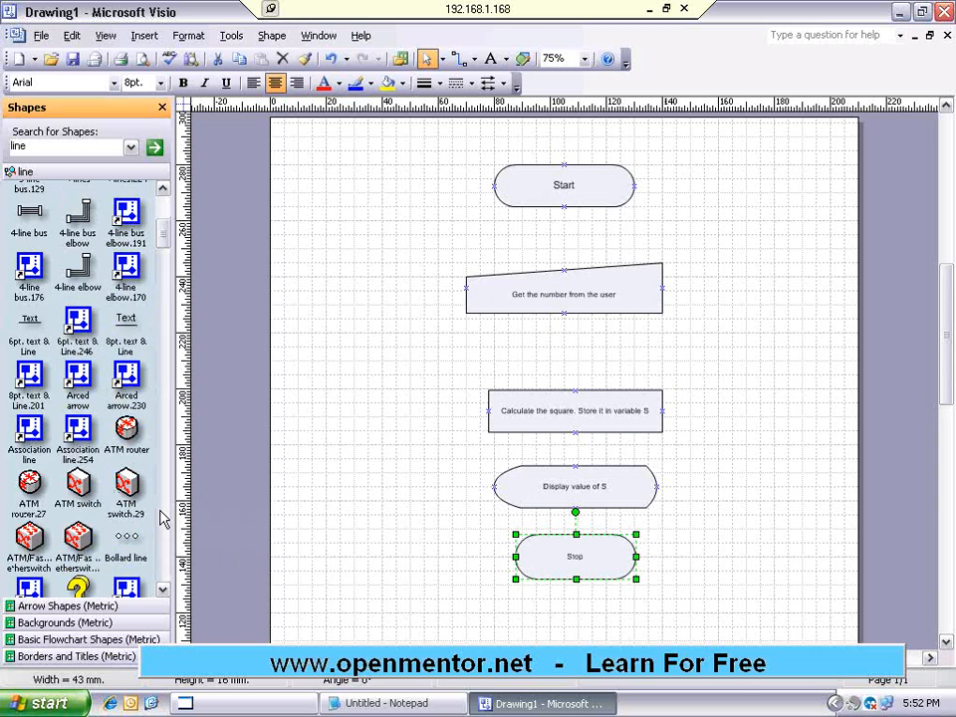
pyautogui.scroll(-3, 162, 518)
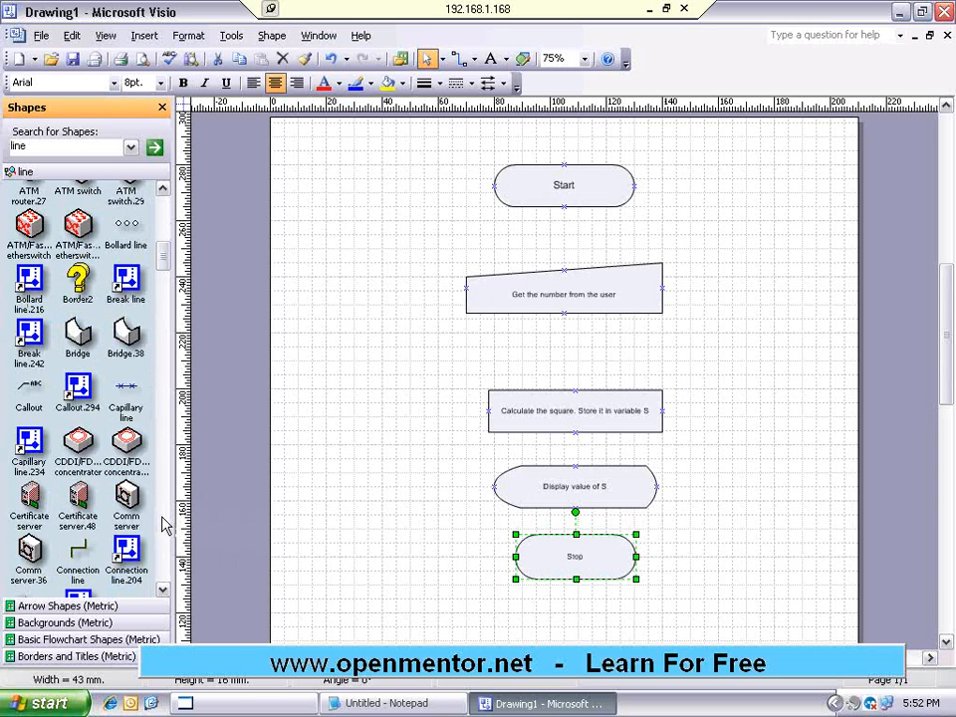
# - Place a Directed line 1 shape and glue its ends so it runs from Start down to the Manual input shape
pyautogui.scroll(-3, 165, 528)
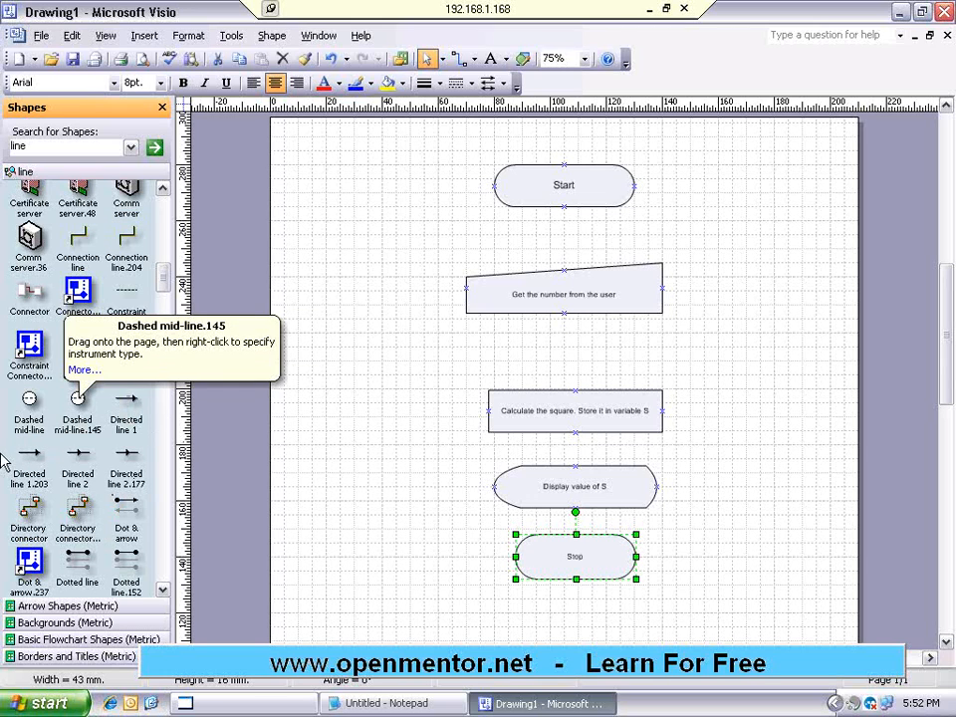
pyautogui.moveTo(126, 403); pyautogui.dragTo(571, 236)
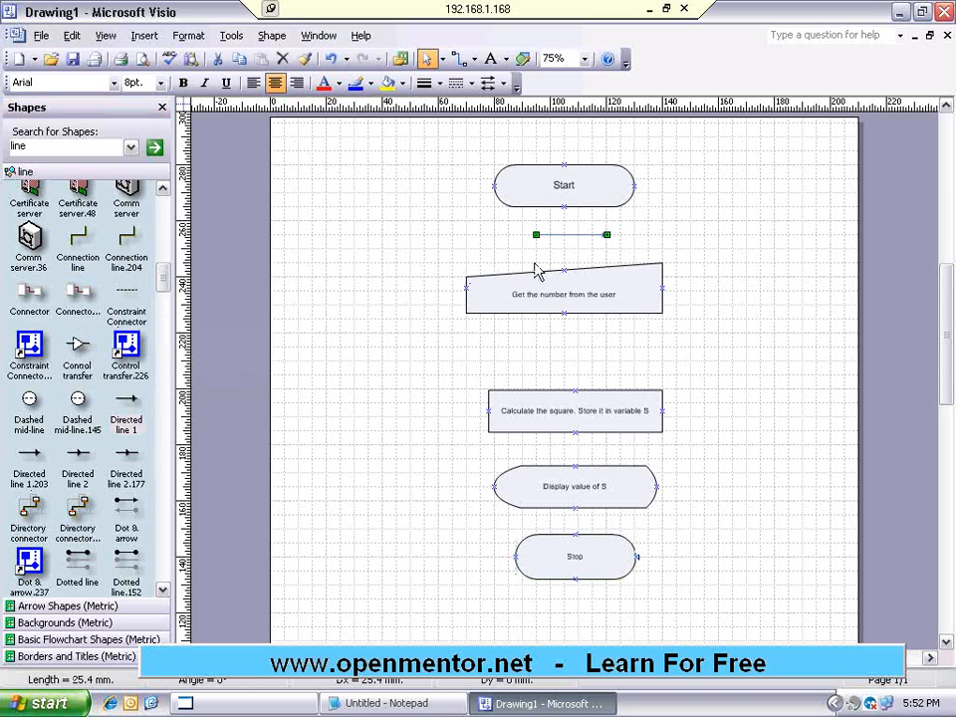
pyautogui.click(576, 251)
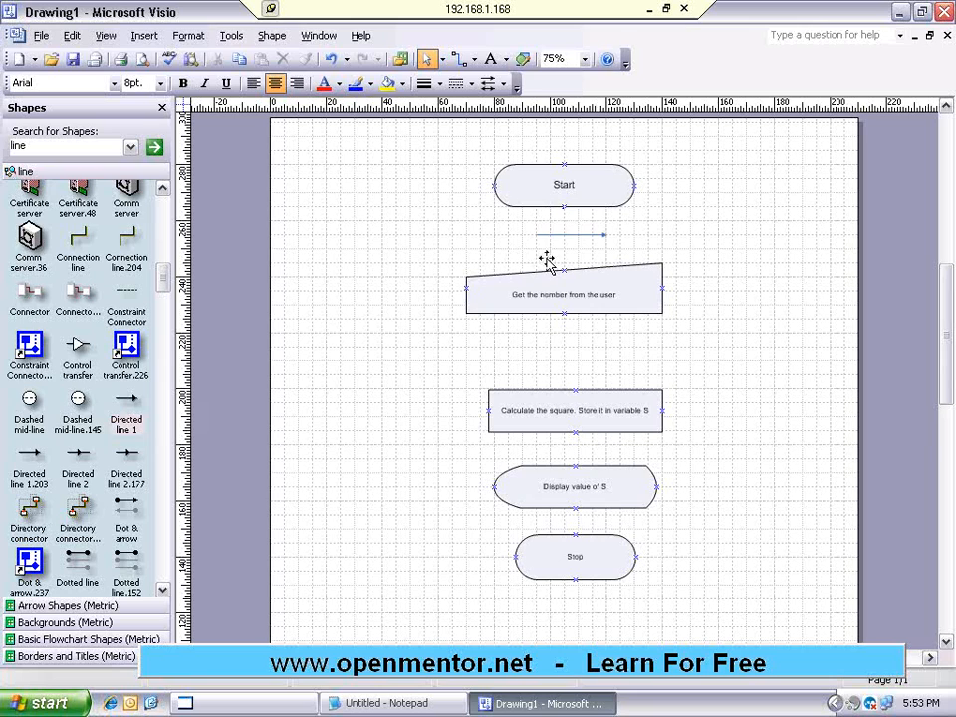
pyautogui.moveTo(539, 237); pyautogui.dragTo(565, 207)
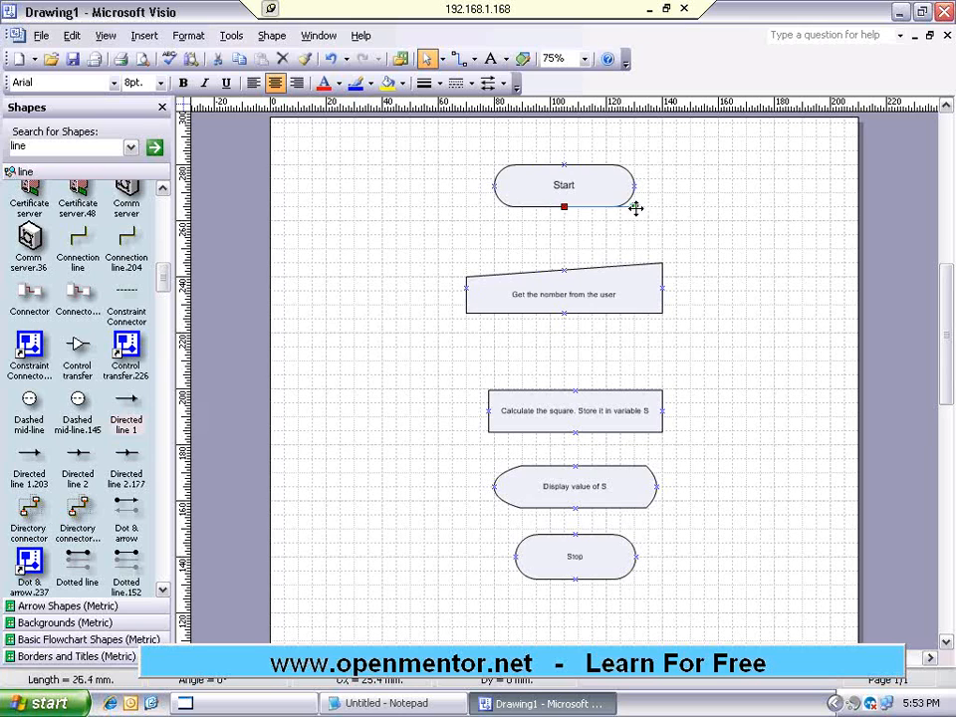
pyautogui.moveTo(635, 208); pyautogui.dragTo(565, 257)
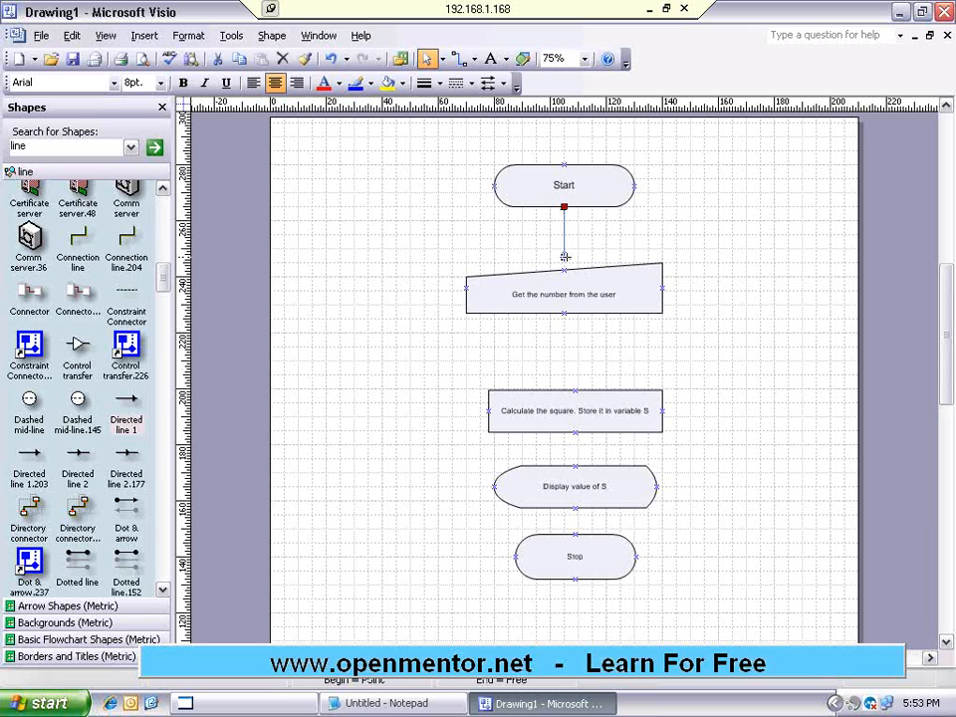
pyautogui.moveTo(565, 258); pyautogui.dragTo(565, 268)
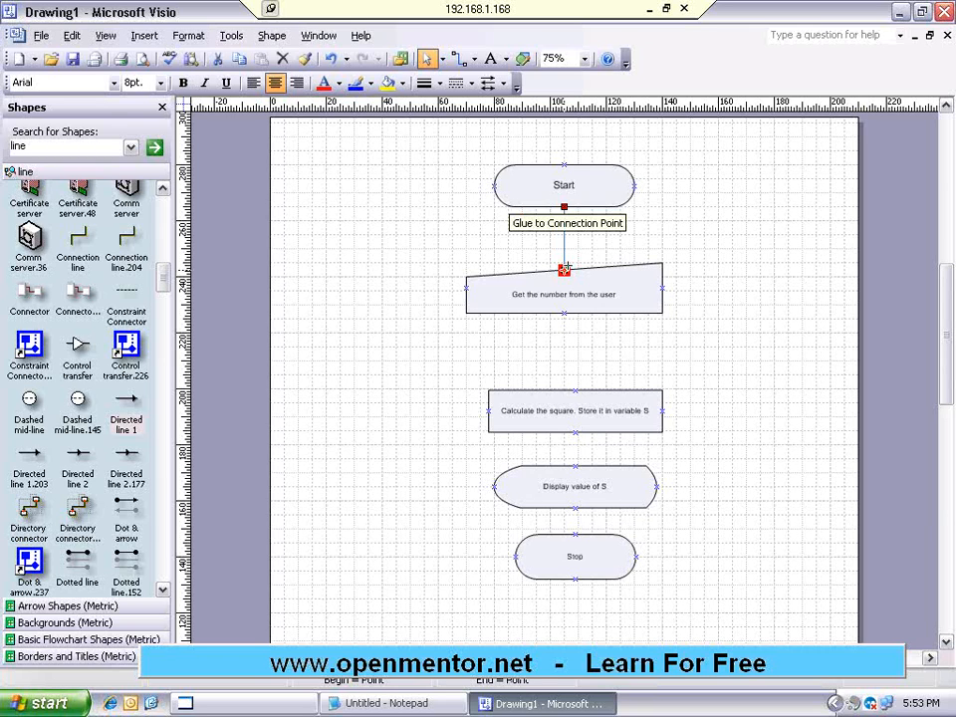
pyautogui.moveTo(565, 268); pyautogui.dragTo(564, 269)
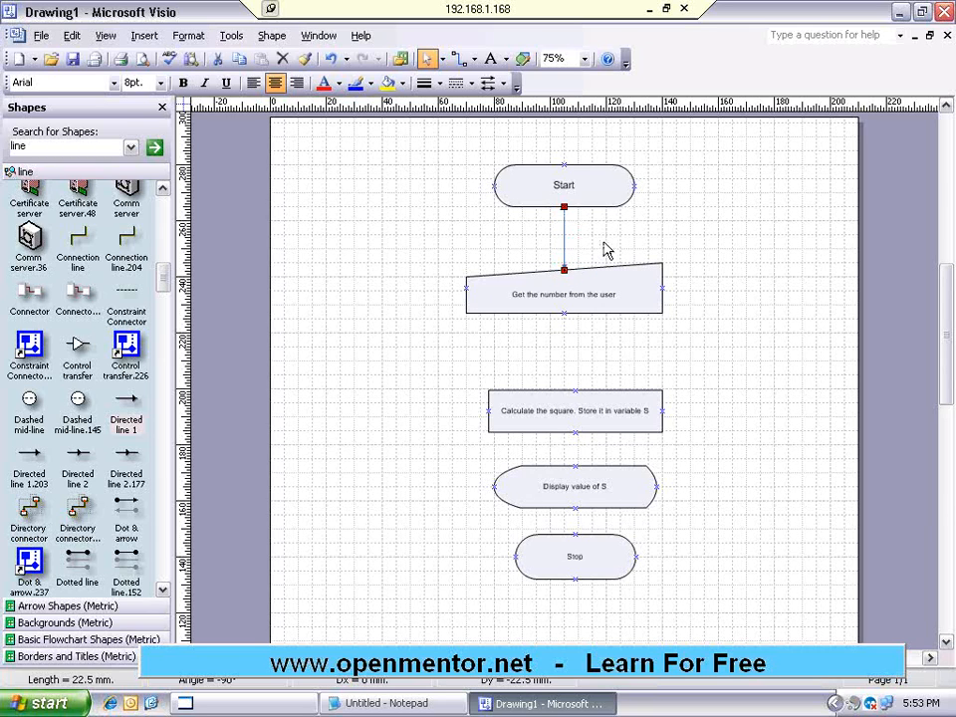
pyautogui.click(610, 248)
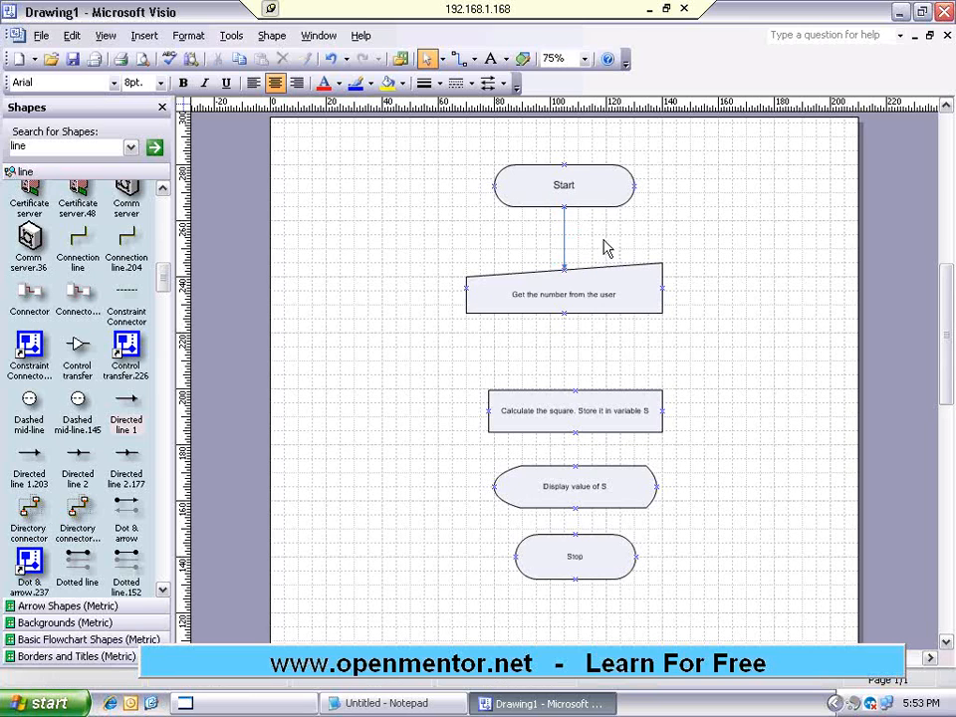
pyautogui.click(583, 191)
pyautogui.click(609, 309)
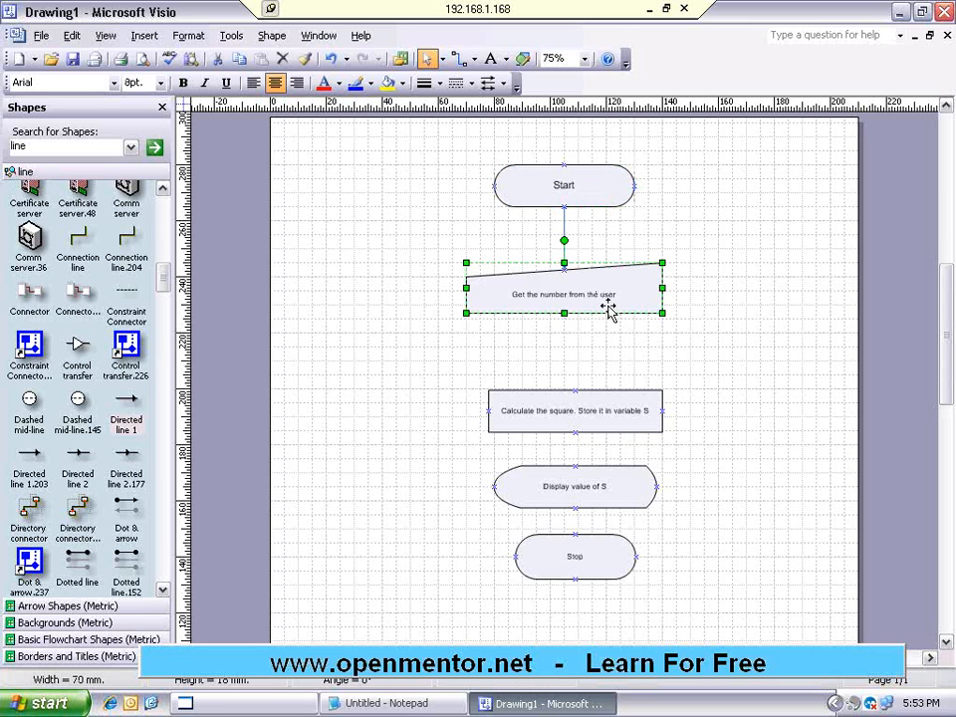
pyautogui.click(683, 242)
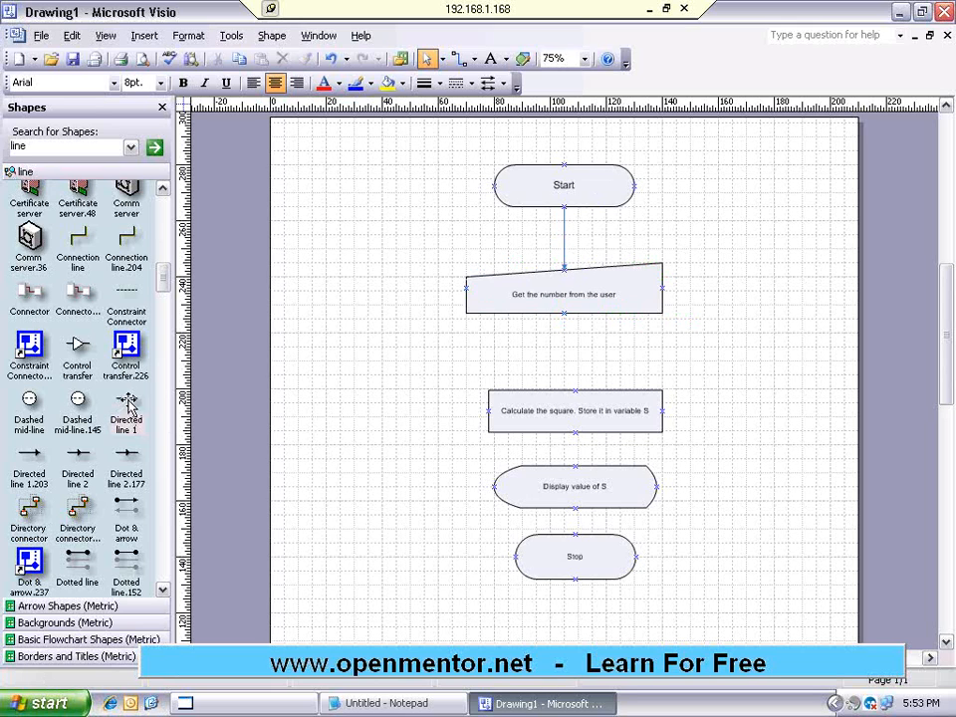
# - Join the Manual input shape to the Process shape with a Directed line 1, and nudge the Process shape left until the line is vertical
pyautogui.moveTo(127, 402); pyautogui.dragTo(562, 316)
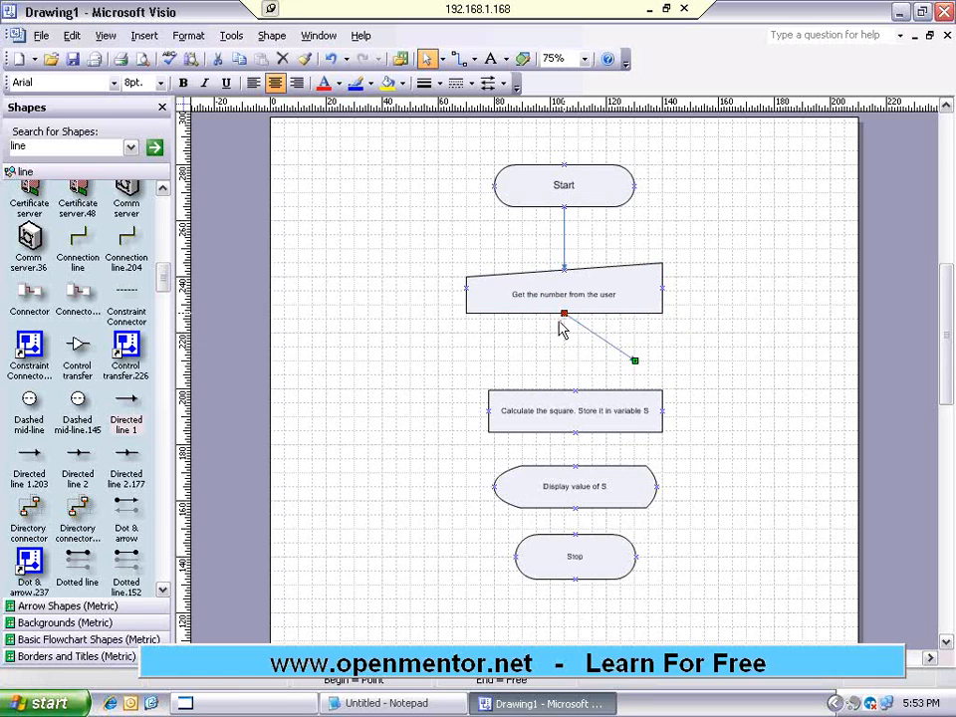
pyautogui.moveTo(634, 361); pyautogui.dragTo(574, 391)
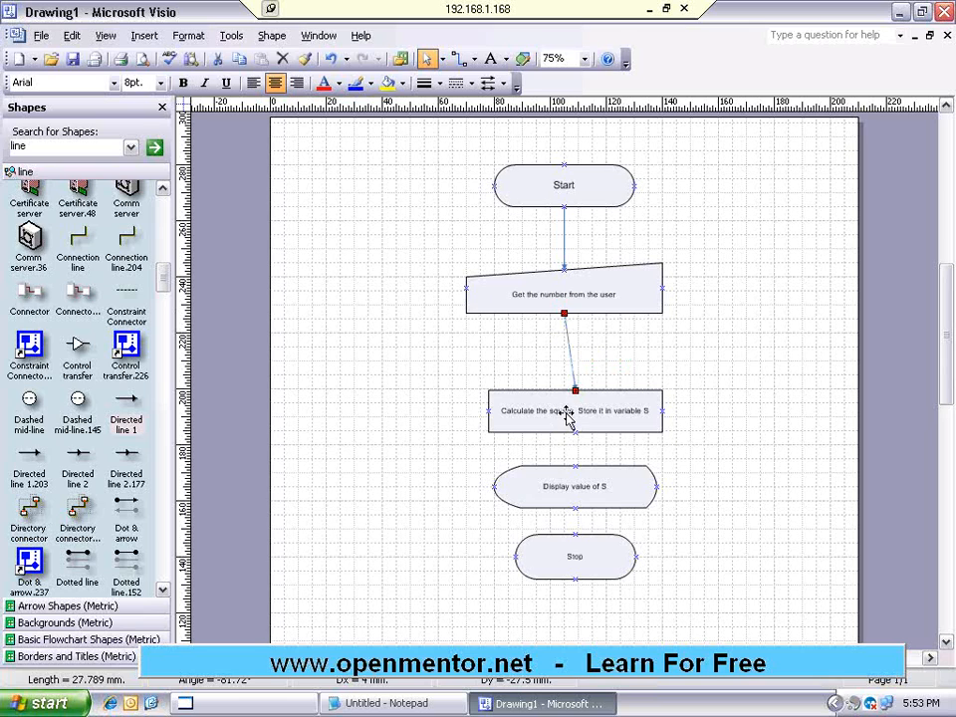
pyautogui.click(566, 418)
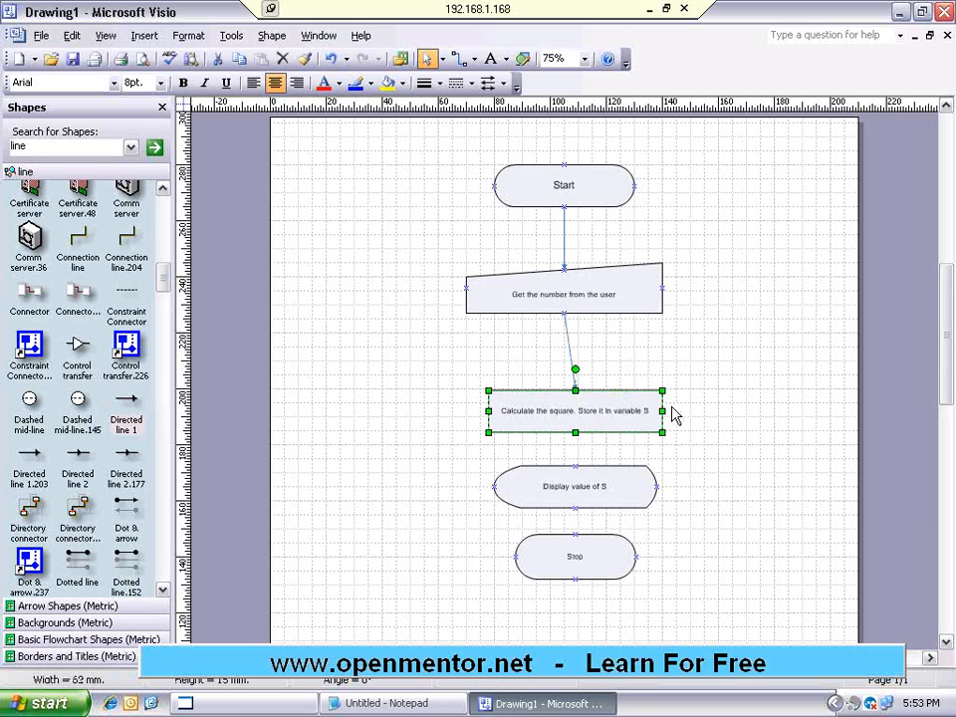
pyautogui.doubleClick(608, 409)
pyautogui.click(722, 356)
pyautogui.press('Escape')
pyautogui.hotkey('shift', 'Left')
pyautogui.hotkey('shift', 'Left')
pyautogui.hotkey('shift', 'Left')
pyautogui.hotkey('shift', 'Left')
pyautogui.hotkey('shift', 'Left')
pyautogui.hotkey('shift', 'Left')
pyautogui.hotkey('shift', 'Left')
pyautogui.hotkey('shift', 'Left')
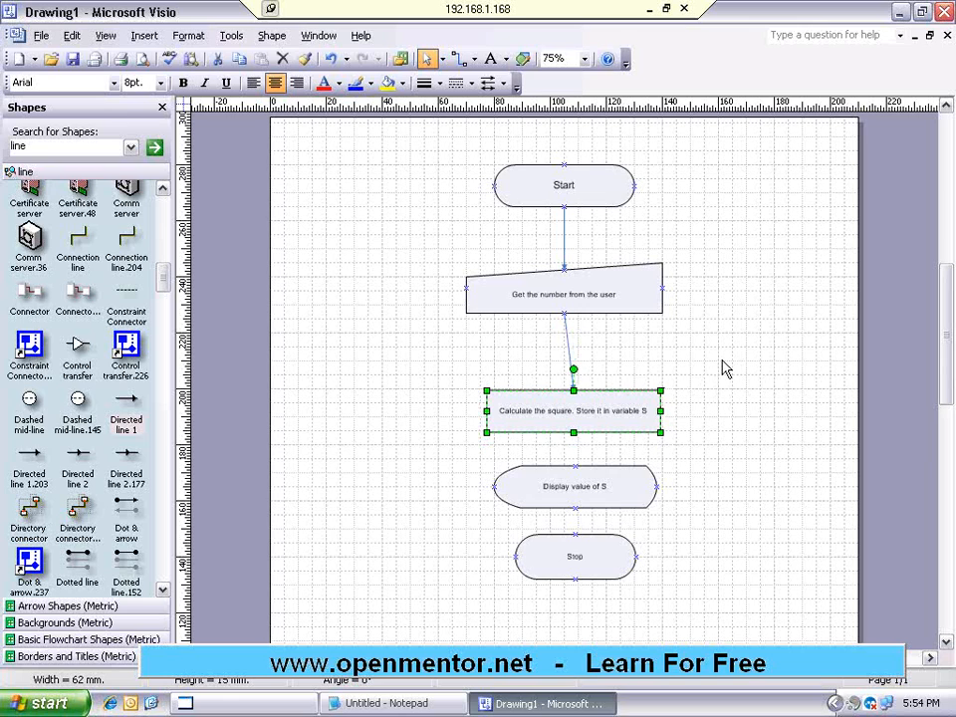
pyautogui.hotkey('shift', 'Left')
pyautogui.hotkey('shift', 'Left')
pyautogui.hotkey('shift', 'Left')
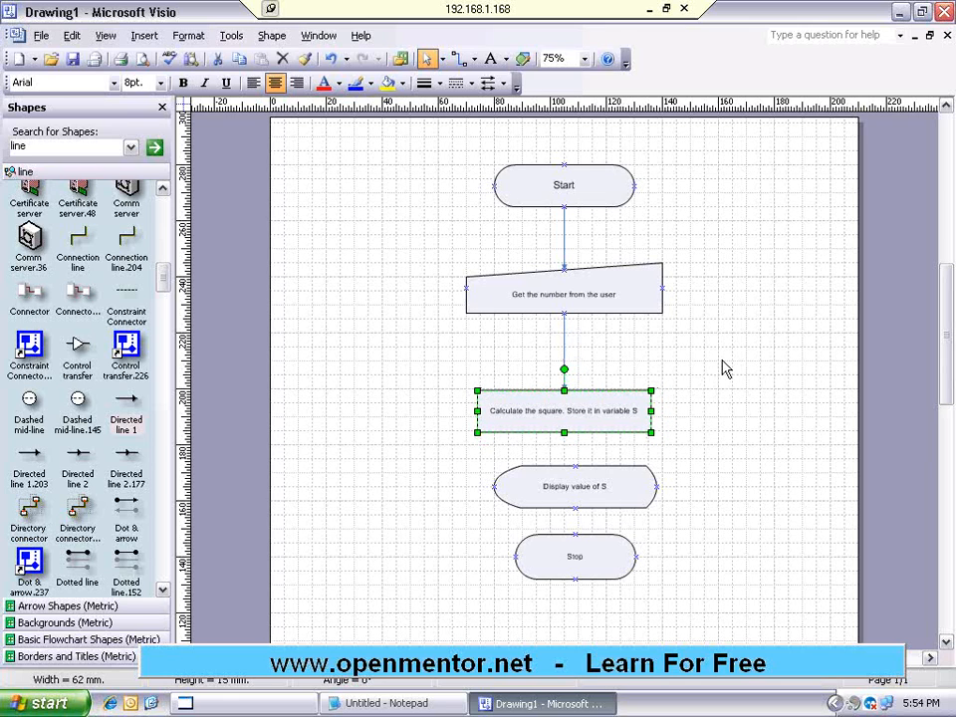
pyautogui.hotkey('shift', 'Left')
pyautogui.hotkey('shift', 'Left')
pyautogui.hotkey('shift', 'Left')
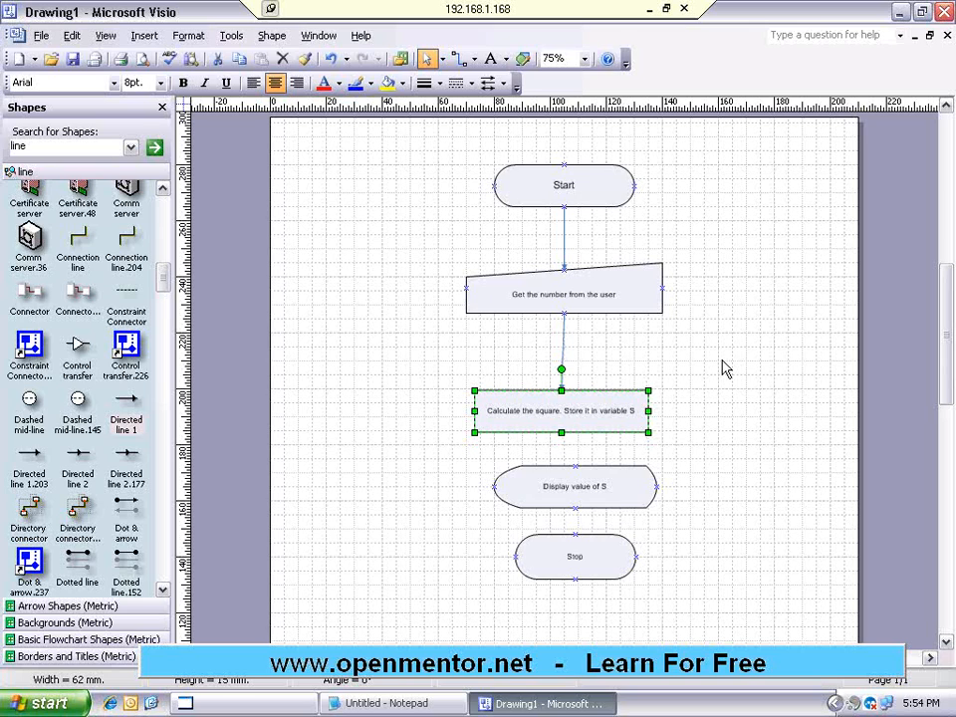
pyautogui.hotkey('shift', 'Right')
pyautogui.hotkey('shift', 'Right')
pyautogui.hotkey('shift', 'Right')
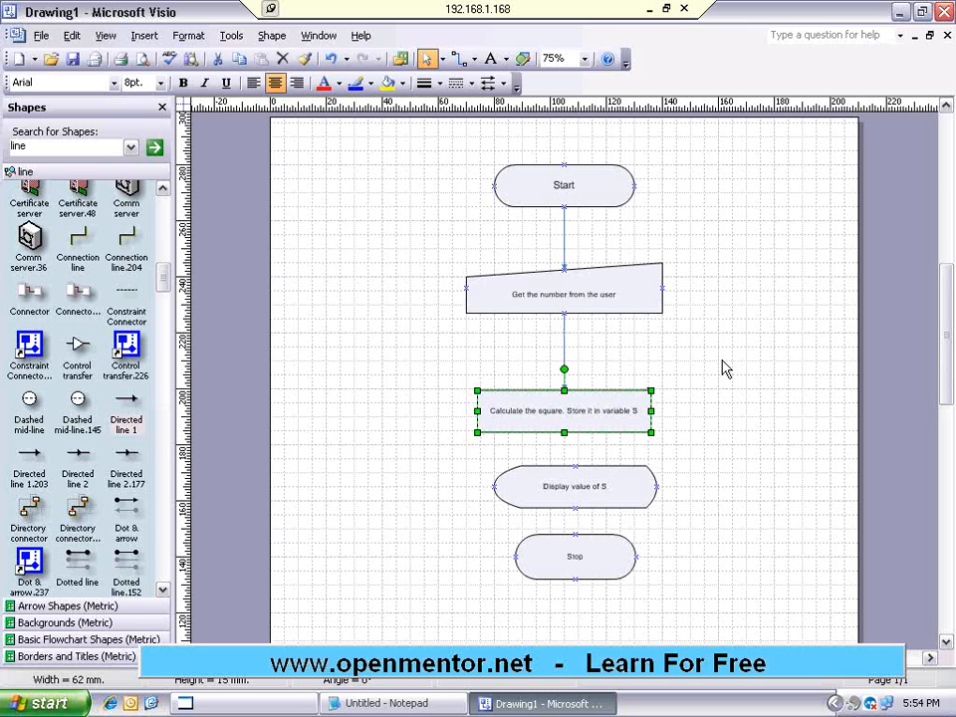
pyautogui.click(768, 313)
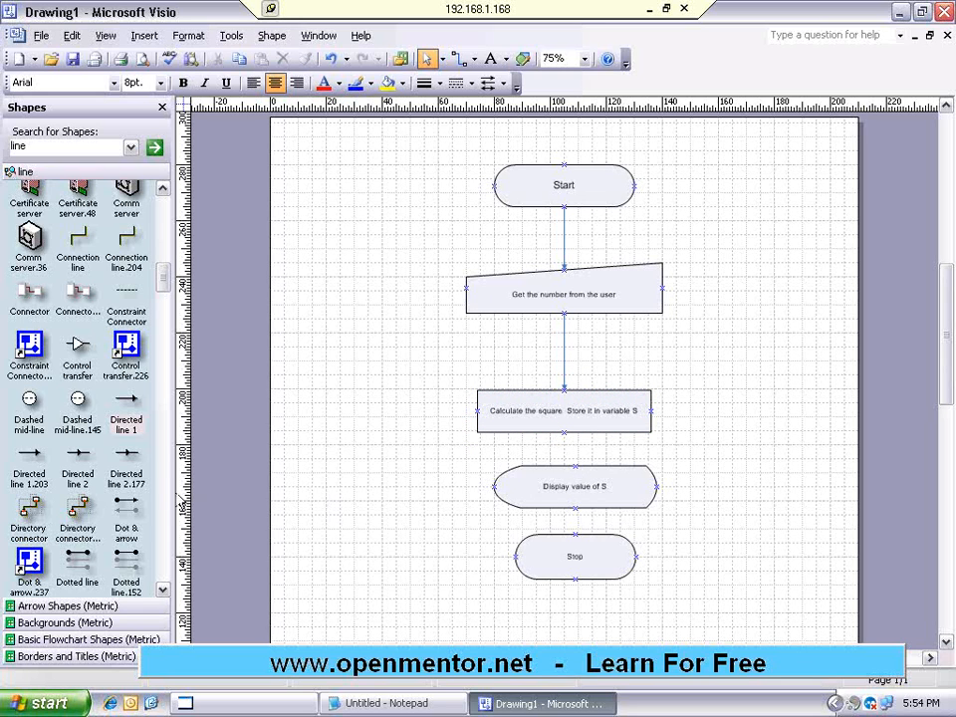
# - Join the Process shape to the Display shape with a Directed line 1, and nudge the Display shape left to straighten the line
pyautogui.moveTo(129, 400); pyautogui.dragTo(564, 432)
pyautogui.moveTo(485, 505); pyautogui.dragTo(573, 464)
pyautogui.click(596, 510)
pyautogui.press('Left')
pyautogui.press('Left')
pyautogui.press('Left')
pyautogui.press('Left')
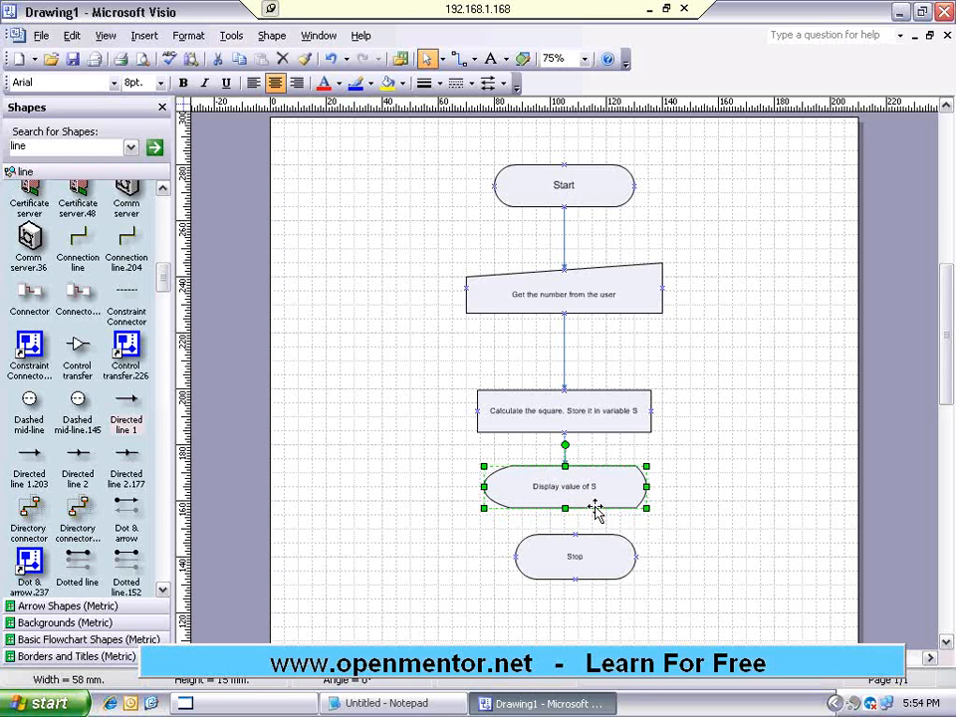
pyautogui.click(701, 513)
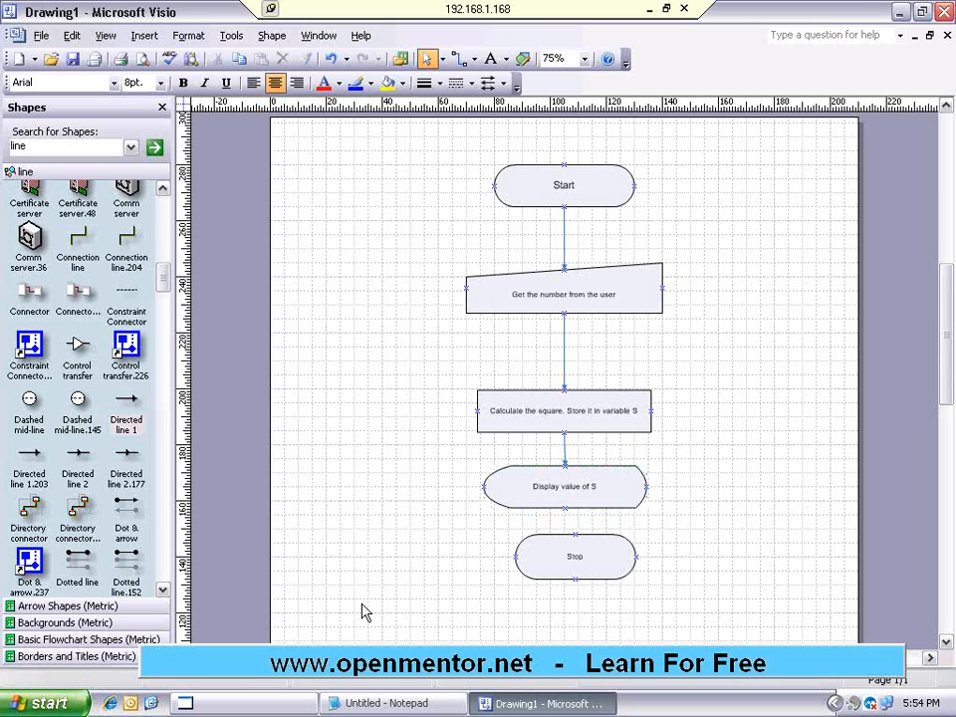
# - Join the Display shape to Stop with a Directed line 1, and nudge Stop left to straighten the line
pyautogui.moveTo(127, 402)
pyautogui.mouseDown()
pyautogui.moveTo(288, 495)
pyautogui.moveTo(399, 521)
pyautogui.moveTo(612, 510)
pyautogui.moveTo(574, 535)
pyautogui.mouseUp()
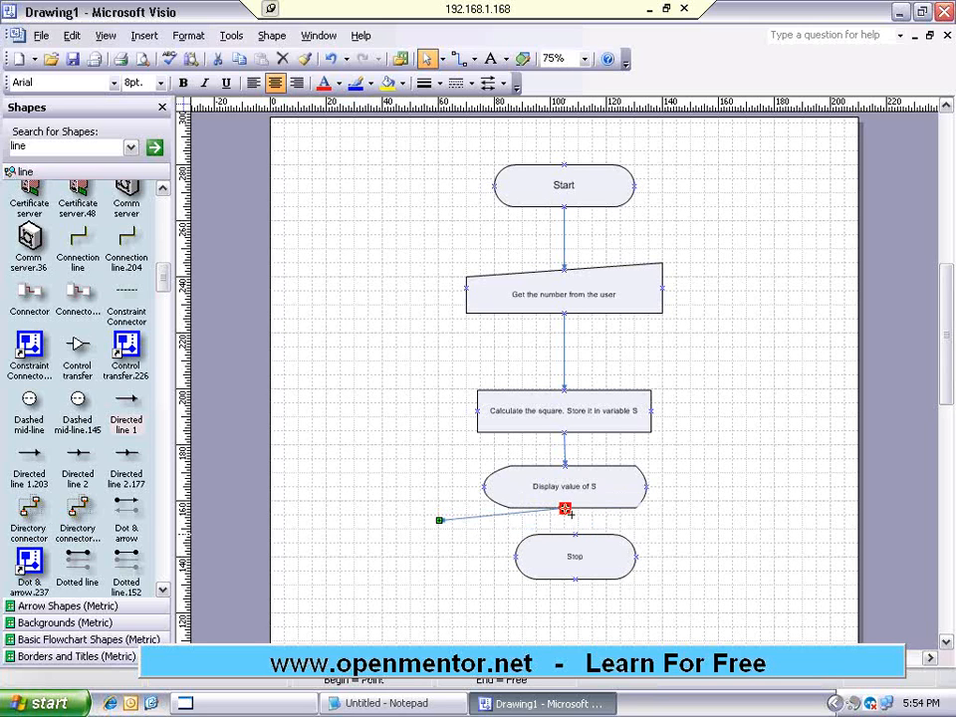
pyautogui.moveTo(439, 519); pyautogui.dragTo(565, 508)
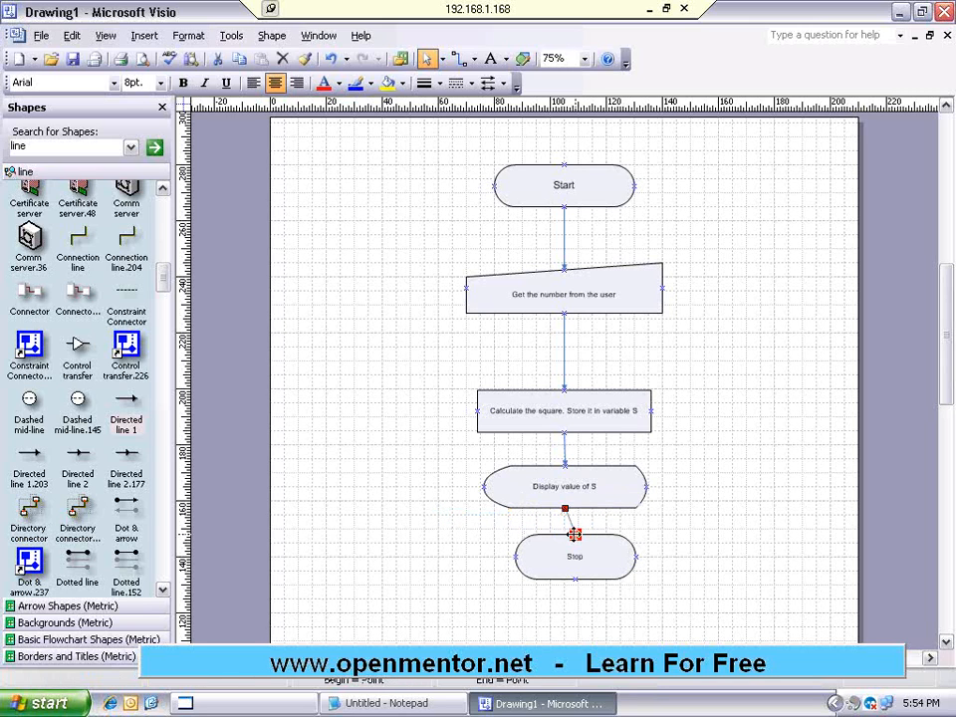
pyautogui.click(591, 560)
pyautogui.hotkey('shift', 'Left')
pyautogui.hotkey('shift', 'Left')
pyautogui.hotkey('shift', 'Left')
pyautogui.hotkey('shift', 'Left')
pyautogui.hotkey('shift', 'Left')
pyautogui.hotkey('shift', 'Left')
pyautogui.hotkey('shift', 'Left')
pyautogui.hotkey('shift', 'Left')
pyautogui.hotkey('shift', 'Left')
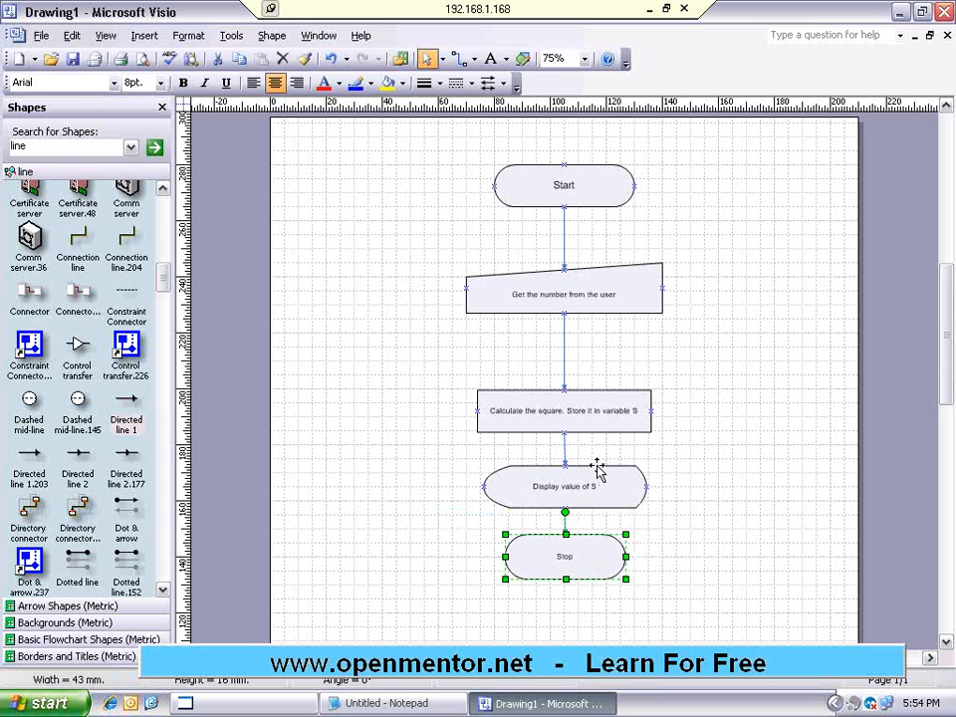
pyautogui.click(678, 427)
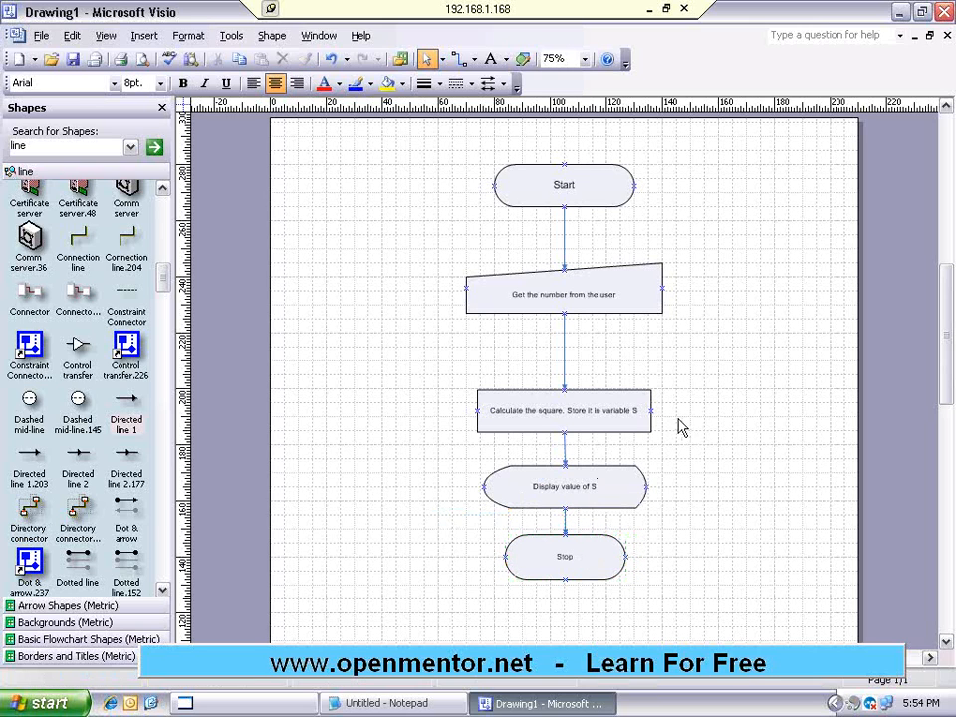
# - Move the Process shape up to even out the gaps to the Manual input and Display shapes
pyautogui.click(570, 406)
pyautogui.hotkey('shift', 'Up')
pyautogui.hotkey('shift', 'Up')
pyautogui.hotkey('shift', 'Up')
pyautogui.hotkey('shift', 'Up')
pyautogui.hotkey('shift', 'Up')
pyautogui.hotkey('shift', 'Up')
pyautogui.hotkey('shift', 'Up')
pyautogui.hotkey('shift', 'Up')
pyautogui.hotkey('shift', 'Up')
pyautogui.hotkey('shift', 'Up')
pyautogui.hotkey('shift', 'Up')
pyautogui.hotkey('shift', 'Up')
pyautogui.hotkey('shift', 'Up')
pyautogui.hotkey('shift', 'Up')
pyautogui.hotkey('shift', 'Up')
pyautogui.hotkey('shift', 'Up')
pyautogui.hotkey('shift', 'Up')
pyautogui.hotkey('shift', 'Up')
pyautogui.hotkey('shift', 'Up')
pyautogui.hotkey('shift', 'Up')
pyautogui.hotkey('shift', 'Up')
pyautogui.hotkey('shift', 'Up')
pyautogui.hotkey('shift', 'Up')
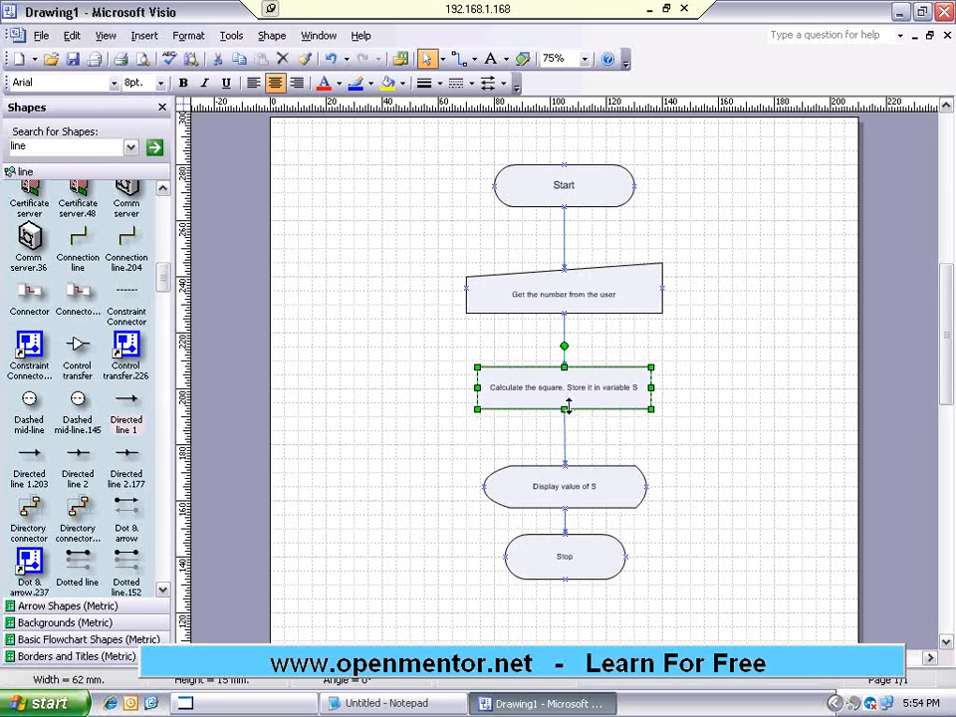
pyautogui.click(689, 362)
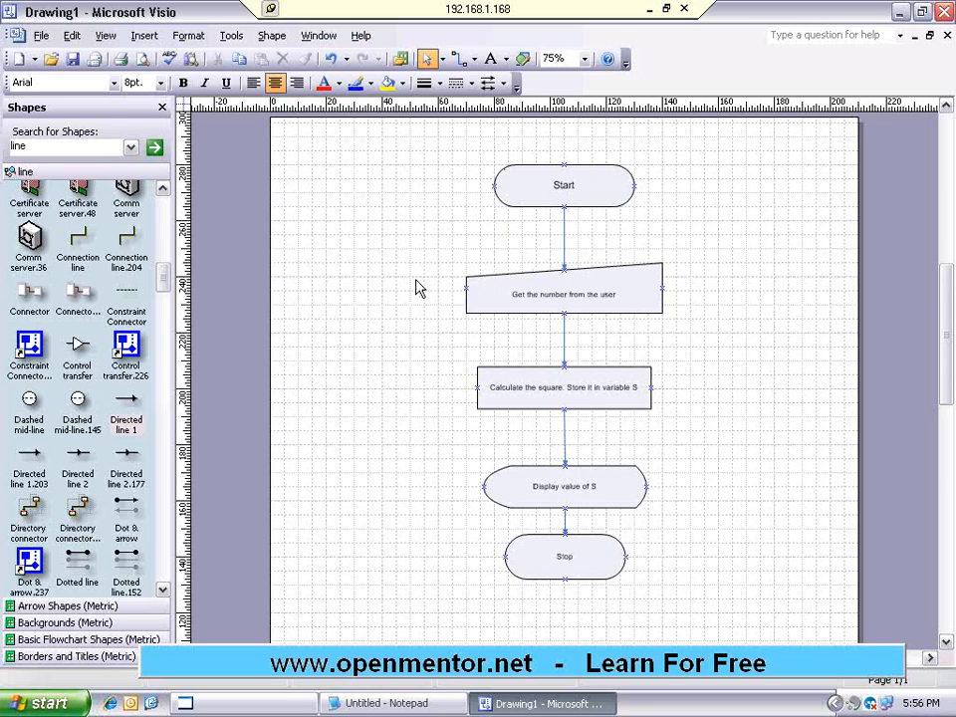
pyautogui.click(160, 205)
pyautogui.click(160, 204)
pyautogui.click(161, 204)
pyautogui.moveTo(163, 211); pyautogui.dragTo(166, 279)
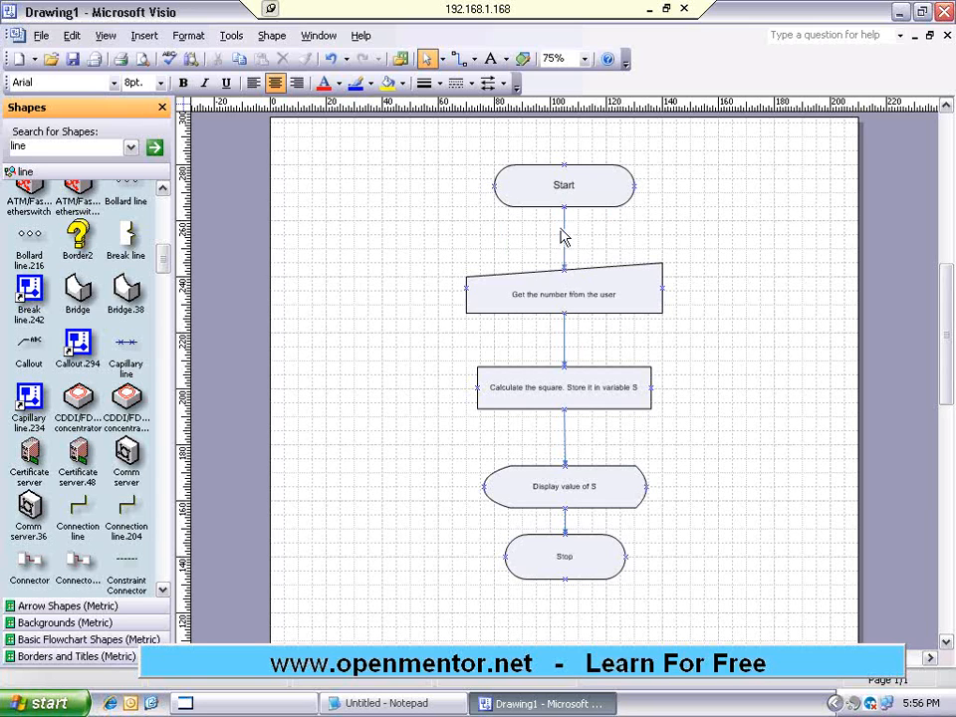
# - Detach the directed line between Start and the Manual input shape, and glue both its ends back to the same connection points
pyautogui.moveTo(563, 231); pyautogui.dragTo(438, 220)
pyautogui.moveTo(496, 215); pyautogui.dragTo(564, 206)
pyautogui.moveTo(340, 274); pyautogui.dragTo(564, 269)
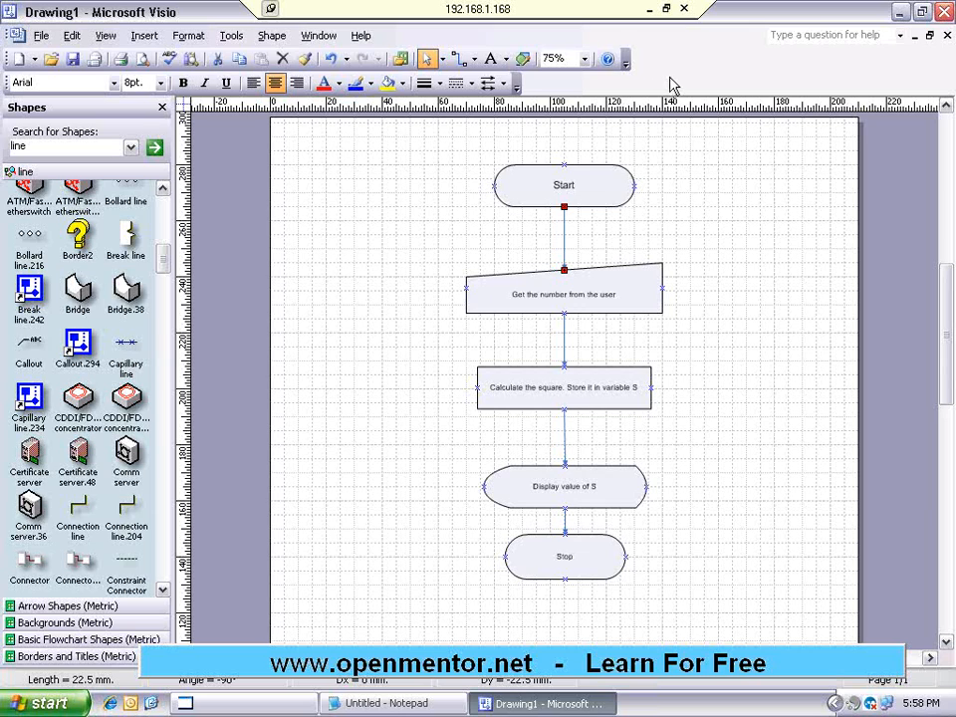
pyautogui.click(746, 283)
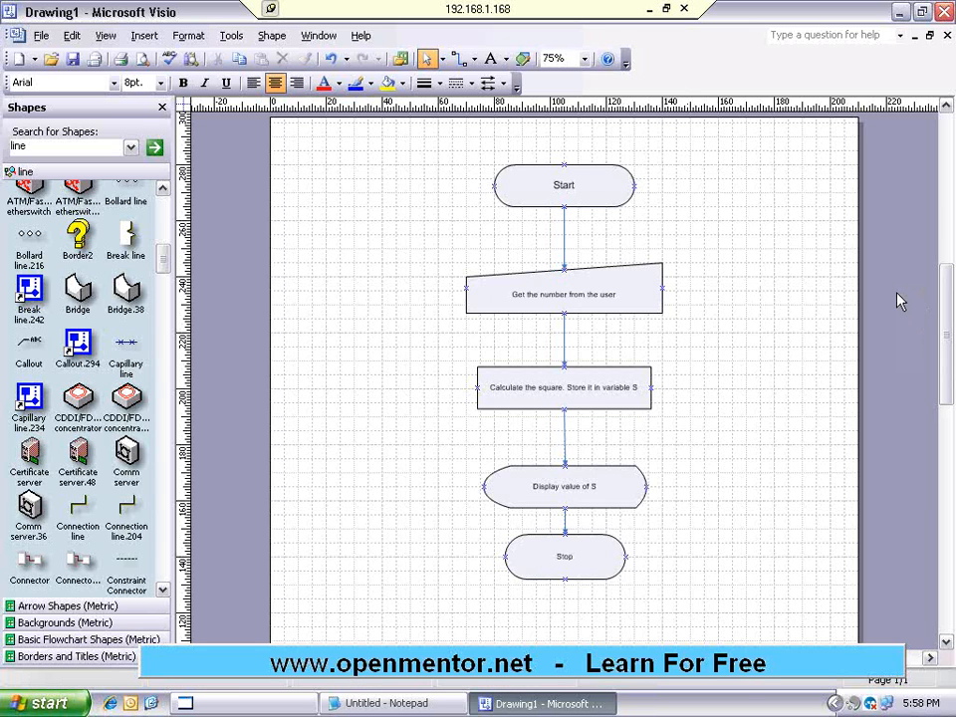
# - Select the Start, Stop, Manual input, Process and Display shapes one after another to review the finished flowchart
pyautogui.click(564, 187)
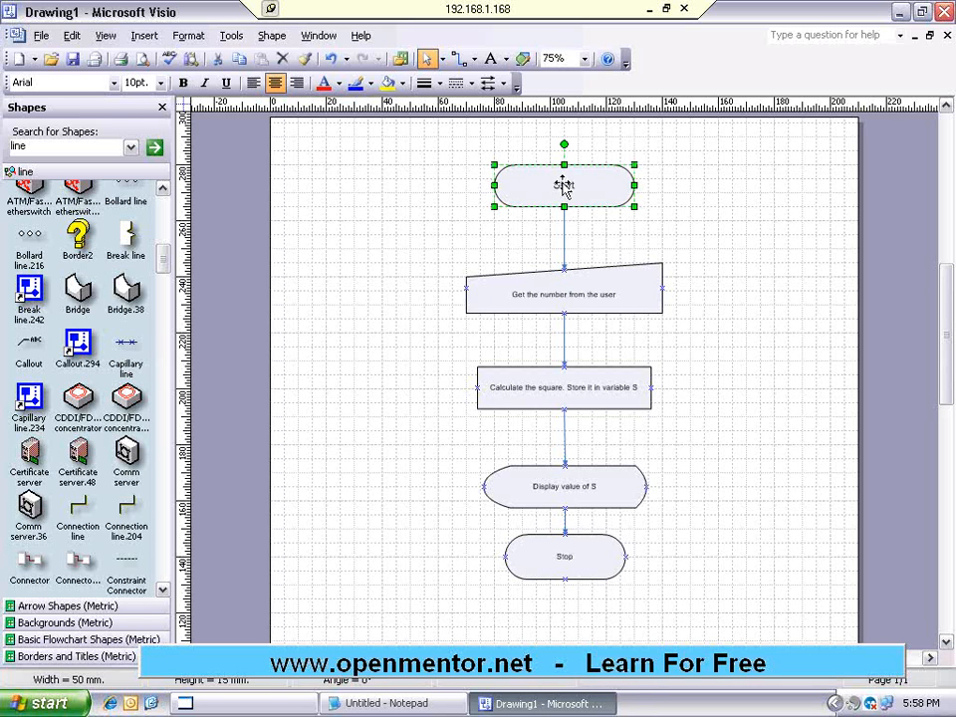
pyautogui.click(591, 559)
pyautogui.keyDown('shift'); pyautogui.click(596, 289); pyautogui.keyUp('shift')
pyautogui.click(598, 289)
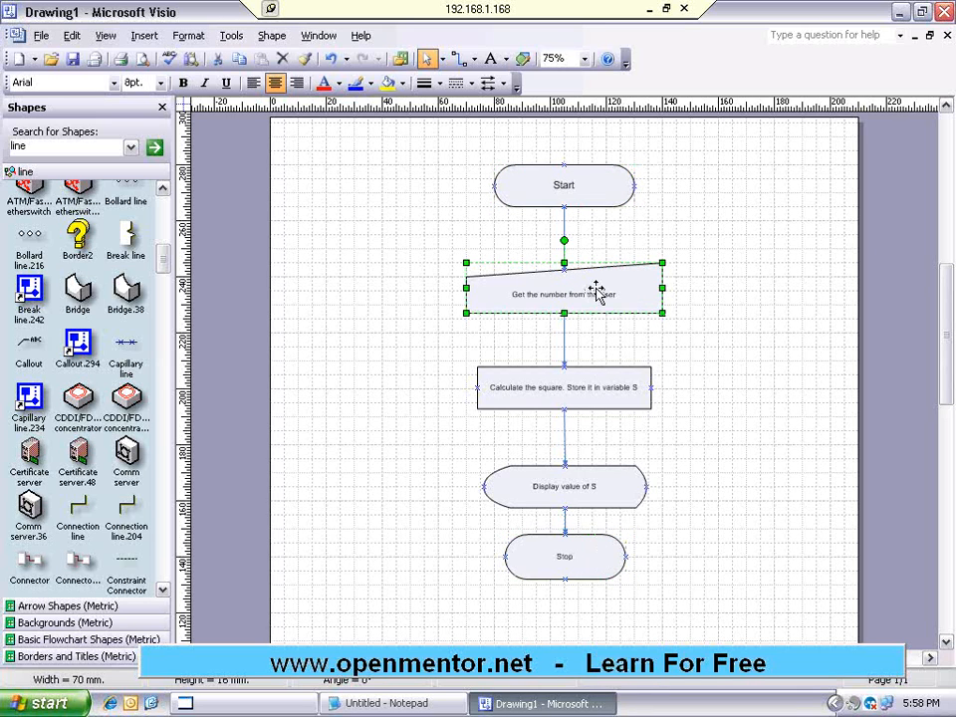
pyautogui.click(580, 387)
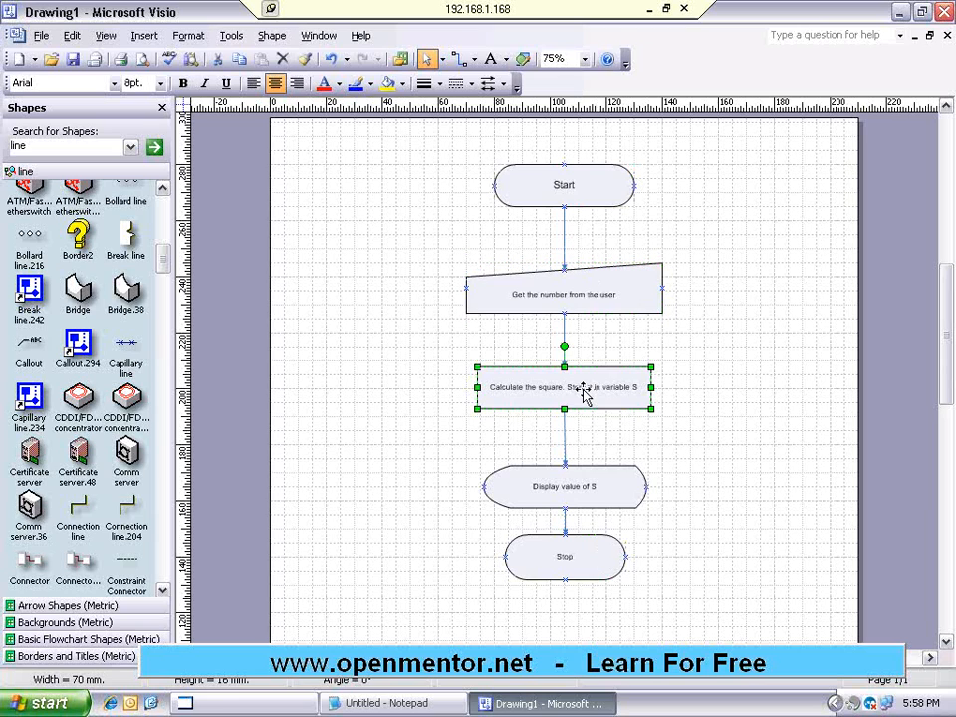
pyautogui.click(581, 491)
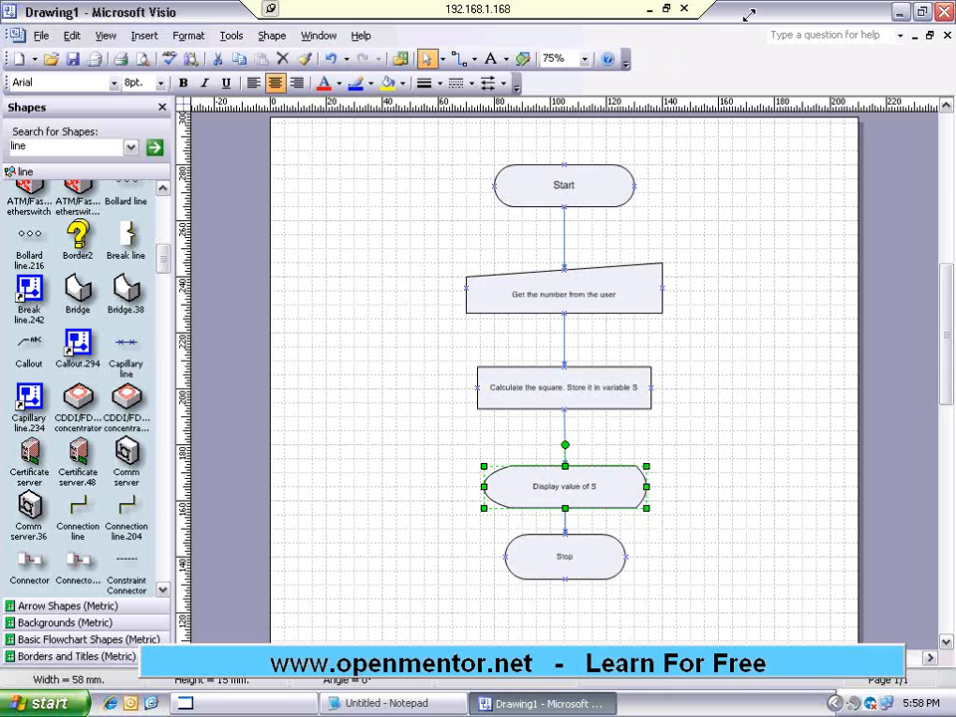
# - Move the Manual input shape straight down, closer to the Process shape, with its glued lines attached
pyautogui.click(579, 293)
pyautogui.click(586, 345)
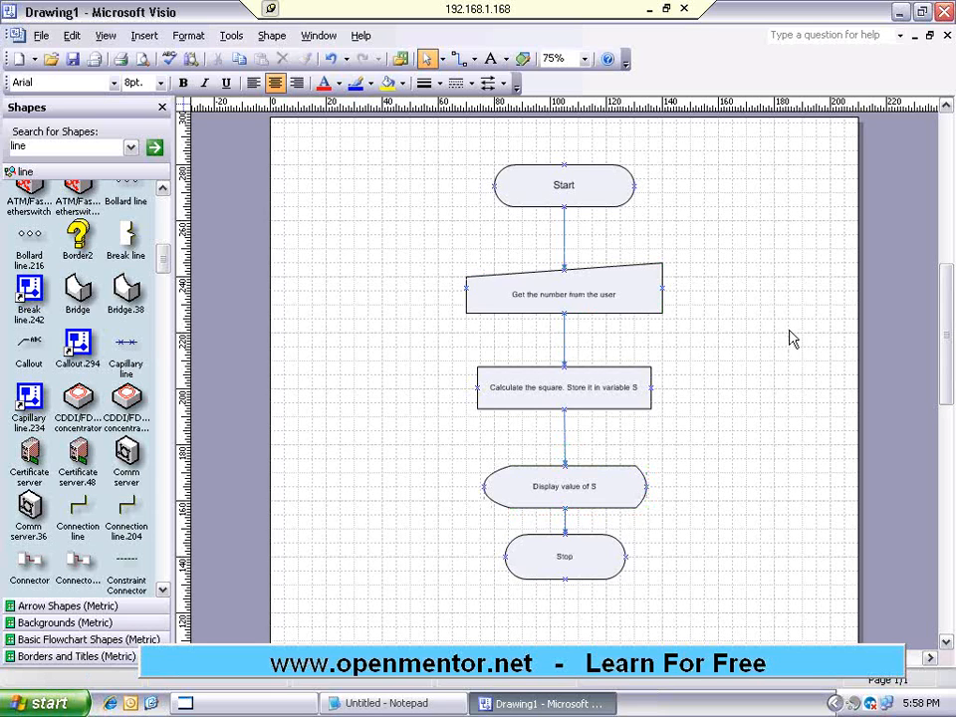
pyautogui.moveTo(578, 292); pyautogui.dragTo(575, 319)
pyautogui.click(588, 263)
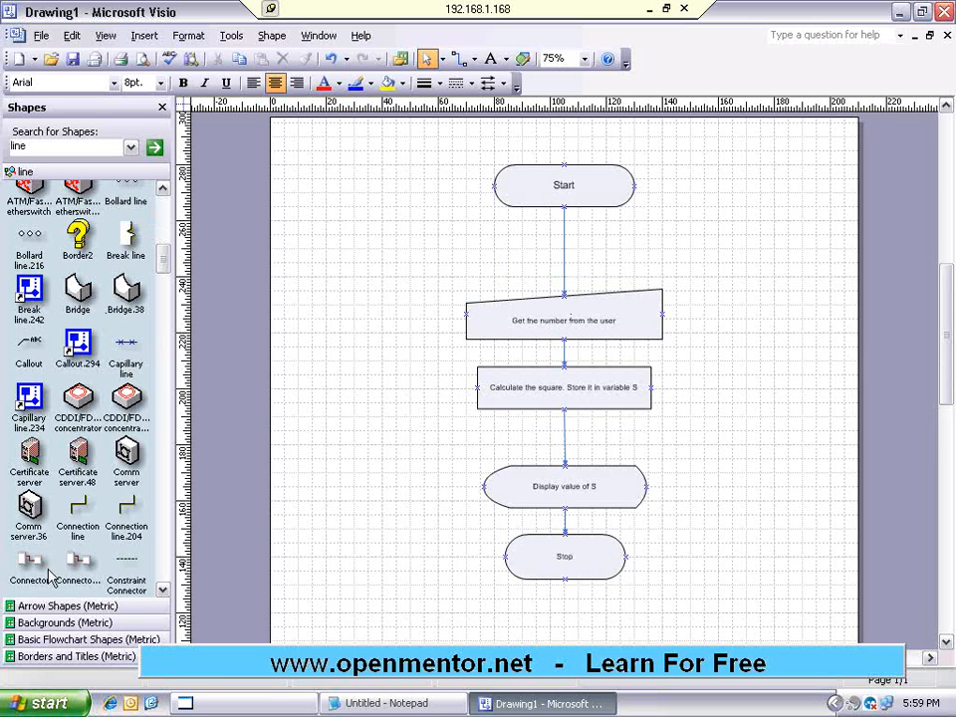
# - Add a Display shape from Basic Flowchart Shapes on the line between Start and the Manual input shape, labelled "Print: Give a number"
pyautogui.click(50, 639)
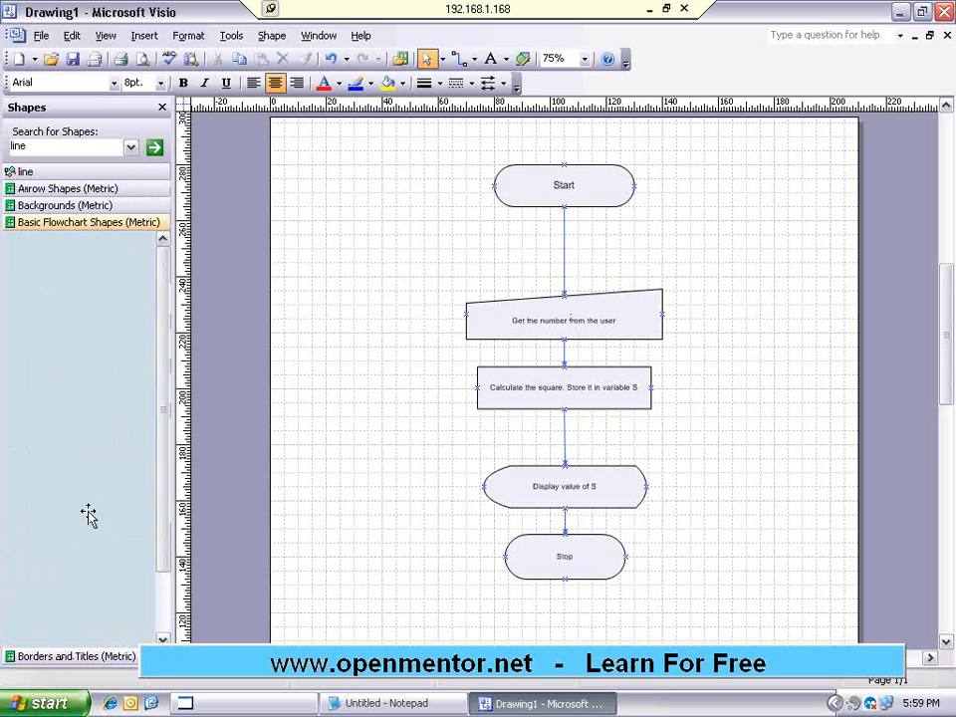
pyautogui.moveTo(29, 466); pyautogui.dragTo(561, 241)
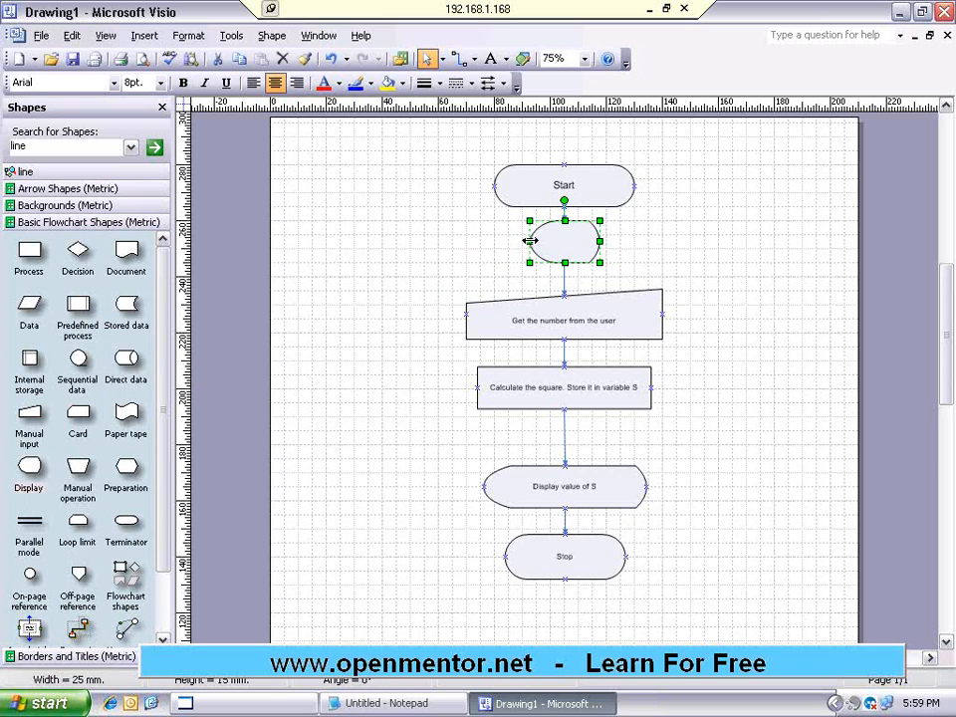
pyautogui.doubleClick(561, 246)
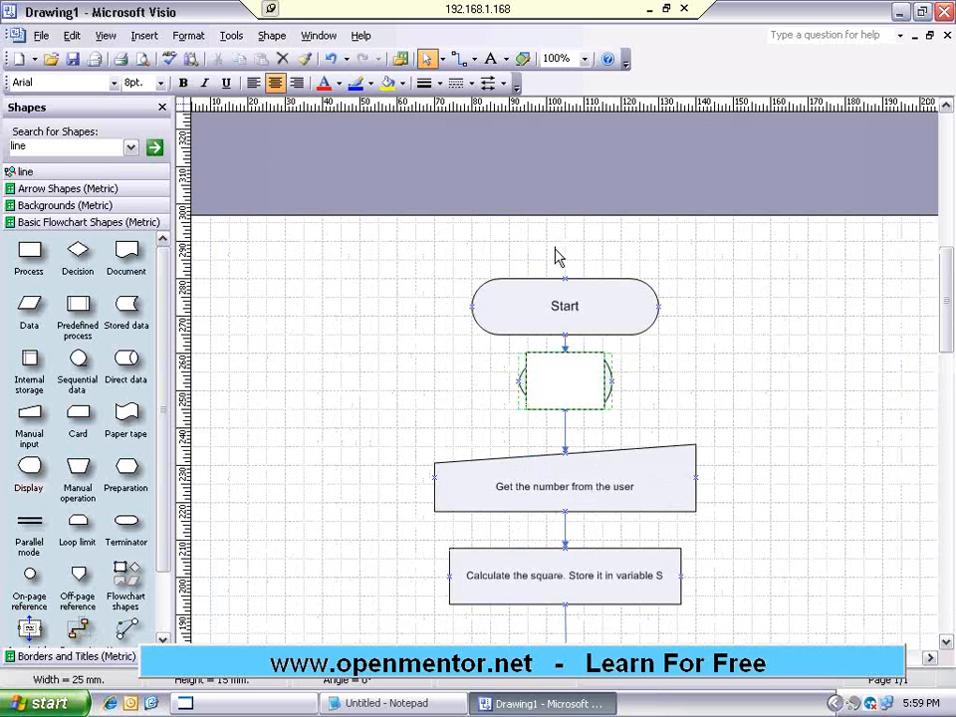
pyautogui.write('Print: Give a number')
pyautogui.click(719, 376)
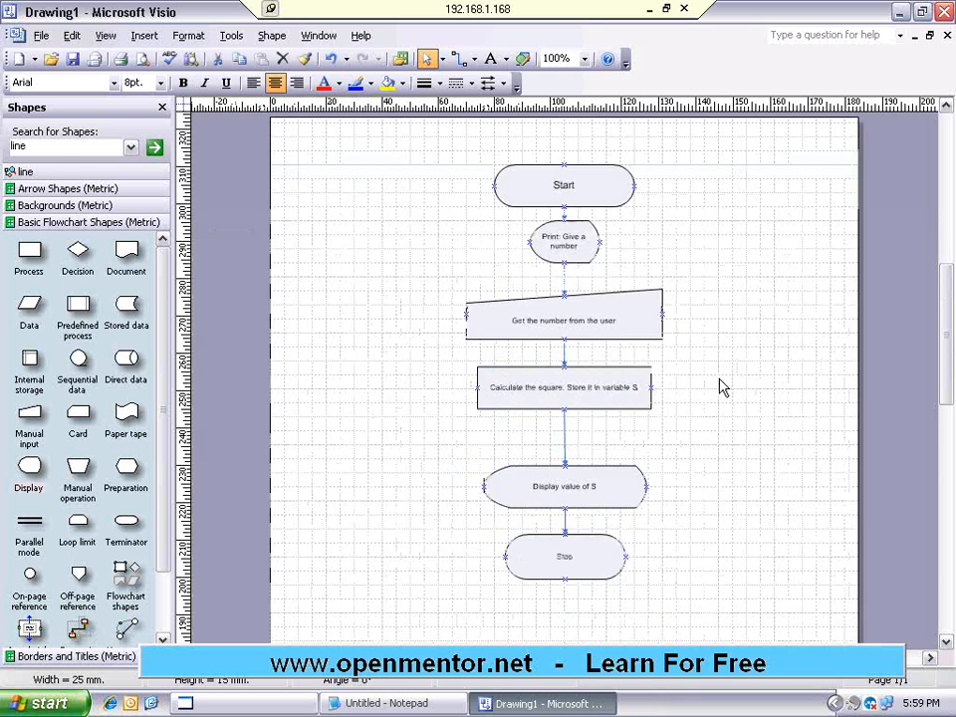
pyautogui.click(580, 251)
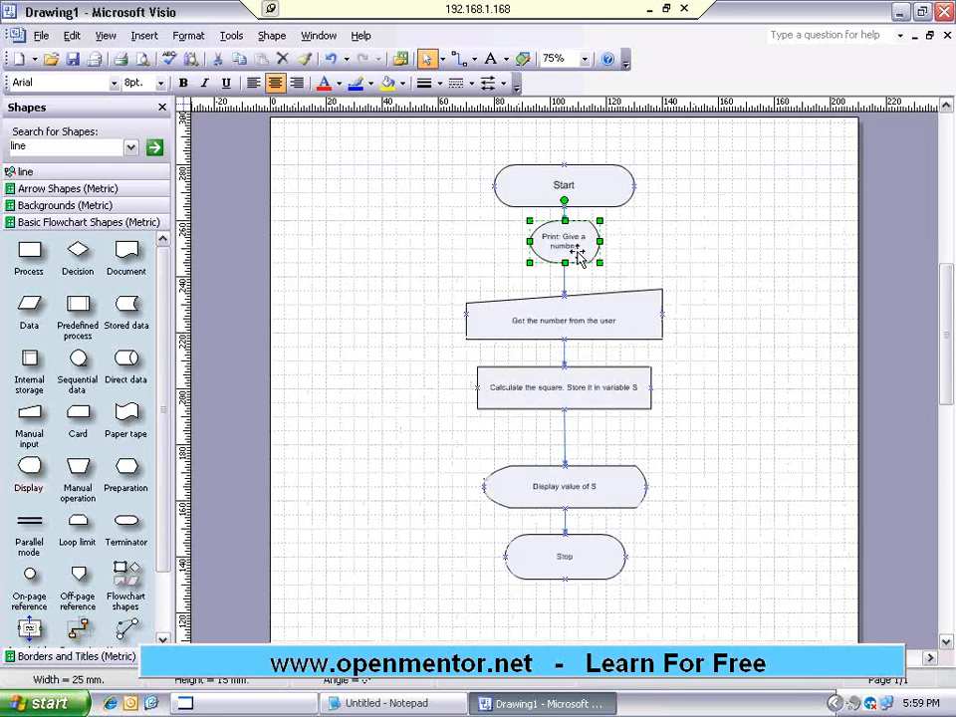
pyautogui.click(644, 253)
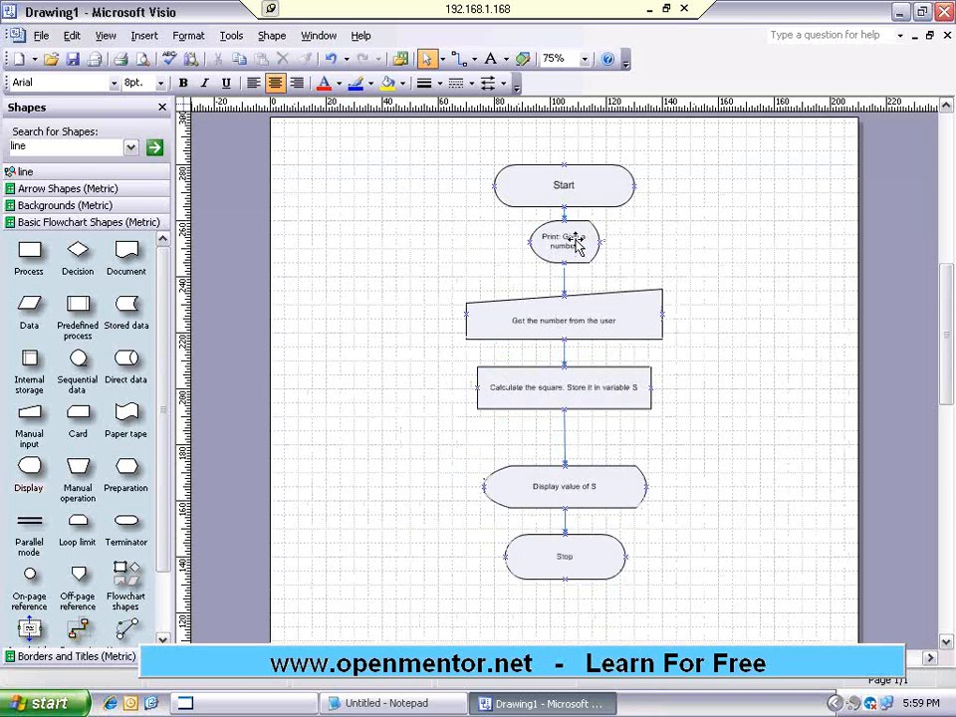
# - Move the Process, lower Display and Stop shapes down to open a wide gap below the Manual input shape
pyautogui.click(581, 322)
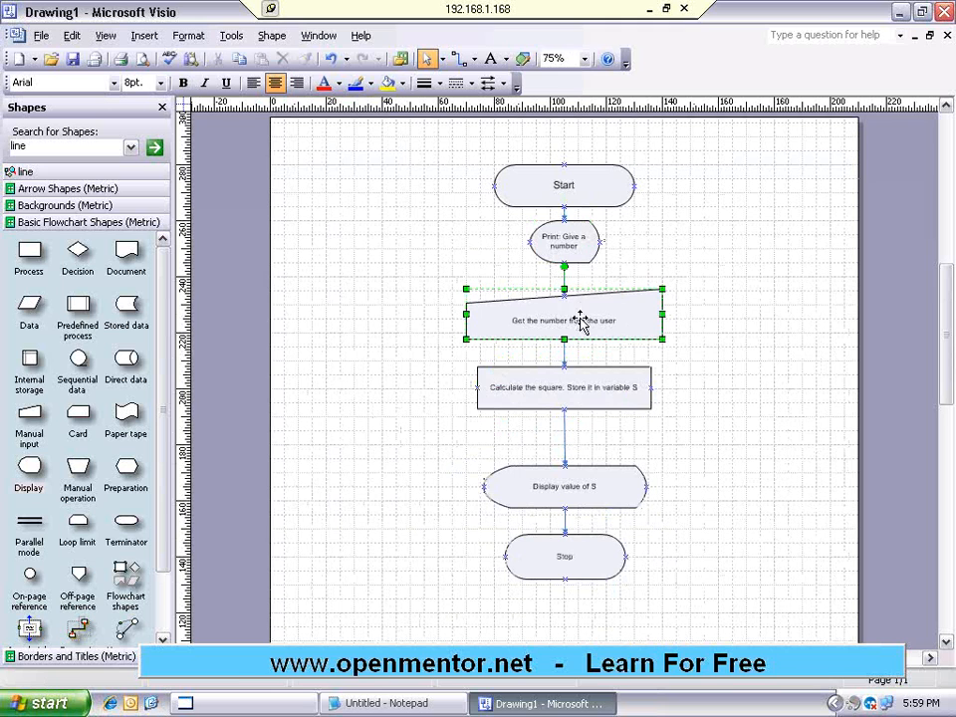
pyautogui.moveTo(571, 394); pyautogui.dragTo(571, 415)
pyautogui.click(564, 388)
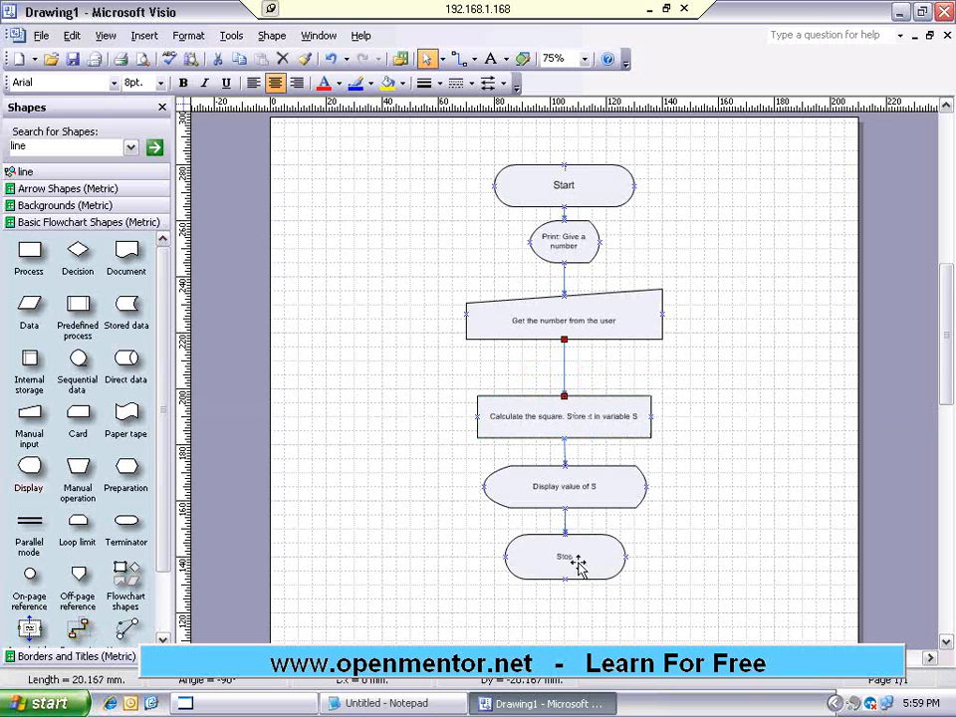
pyautogui.moveTo(577, 579); pyautogui.dragTo(572, 626)
pyautogui.moveTo(566, 504); pyautogui.dragTo(566, 553)
pyautogui.moveTo(570, 426); pyautogui.dragTo(570, 466)
pyautogui.click(565, 371)
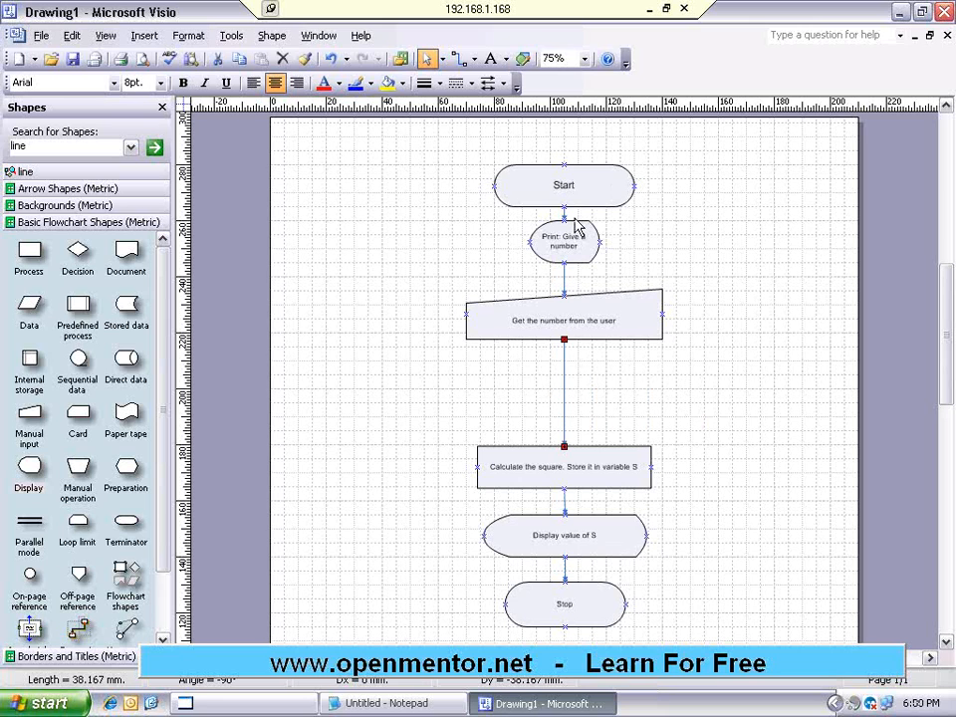
# - Nudge the "Print: Give a number" shape slightly down, away from Start
pyautogui.click(570, 246)
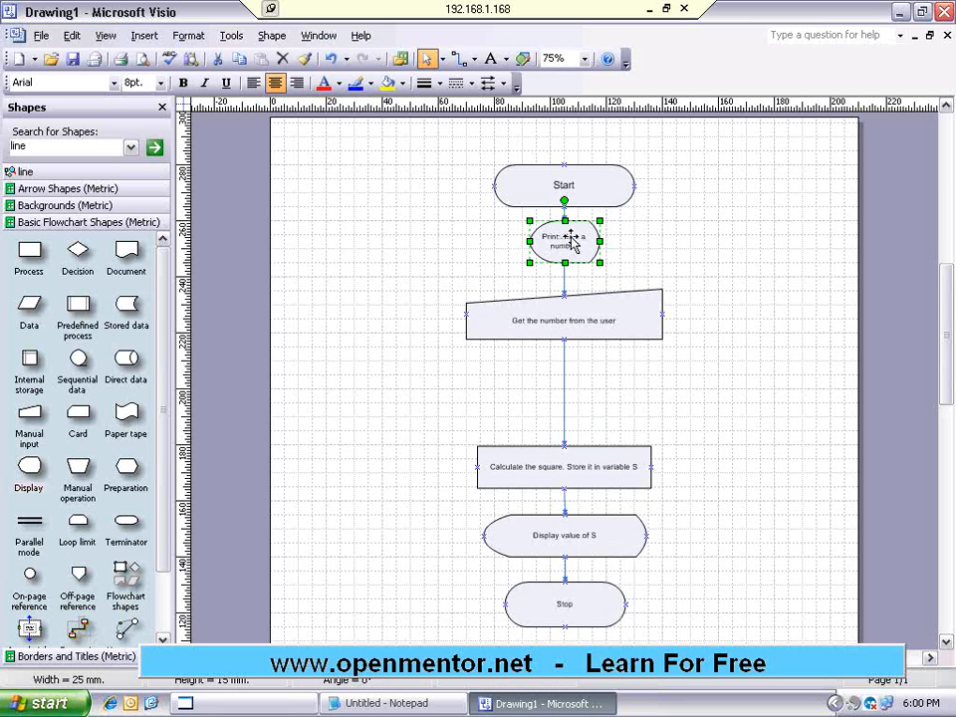
pyautogui.moveTo(571, 239); pyautogui.dragTo(571, 245)
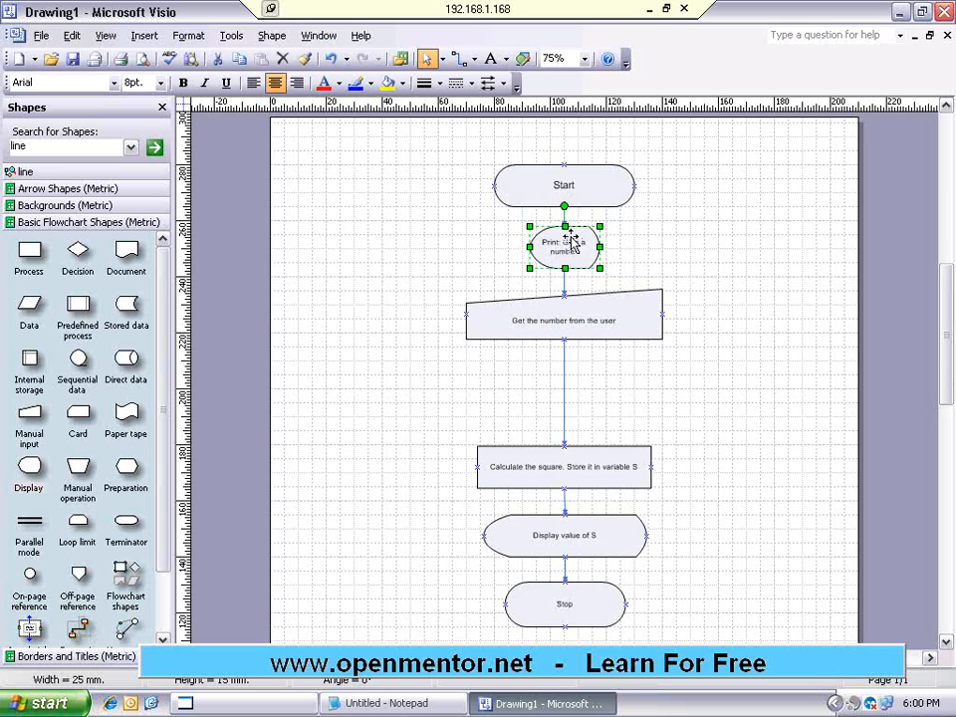
pyautogui.click(730, 267)
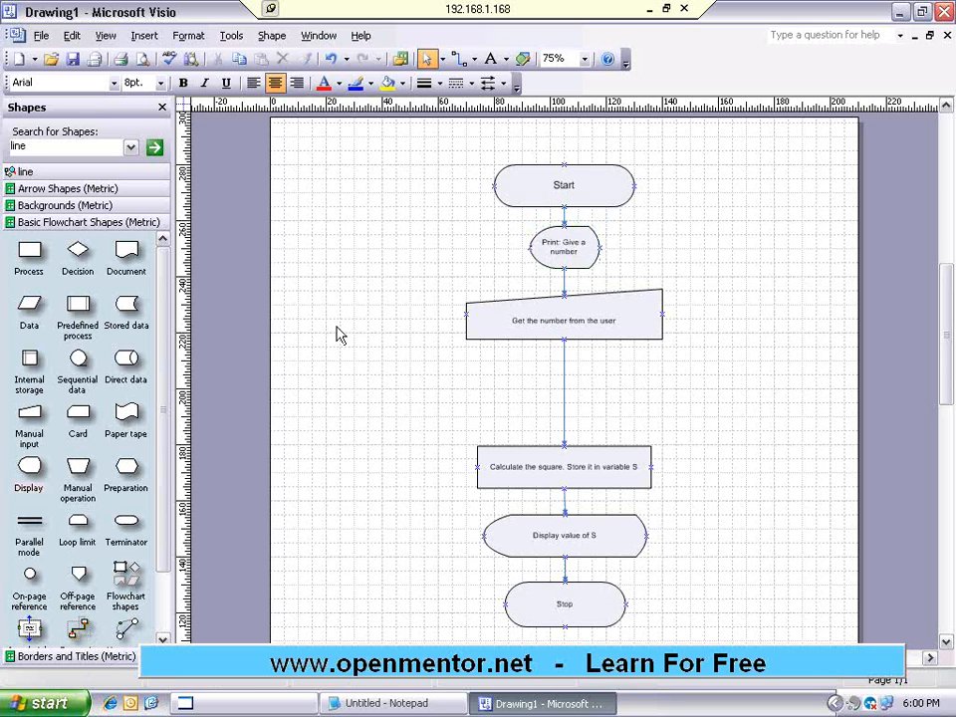
# - Insert a Decision shape on the line between the Manual input and Process shapes, and widen it to about 64 mm, centred on the flow
pyautogui.click(78, 254)
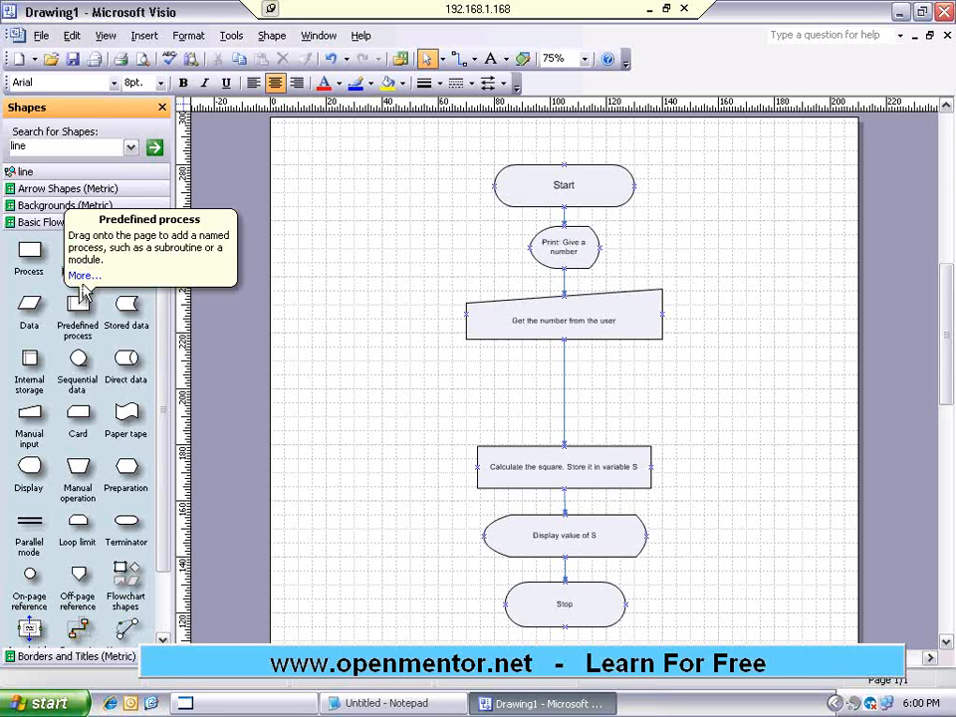
pyautogui.moveTo(77, 251); pyautogui.dragTo(556, 398)
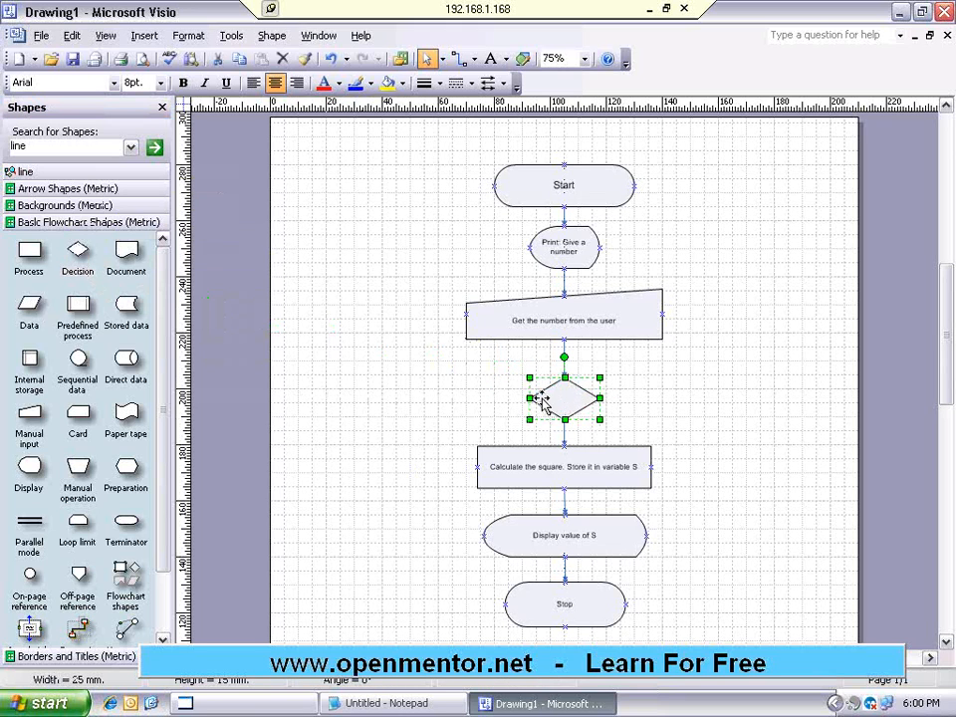
pyautogui.moveTo(528, 399); pyautogui.dragTo(505, 398)
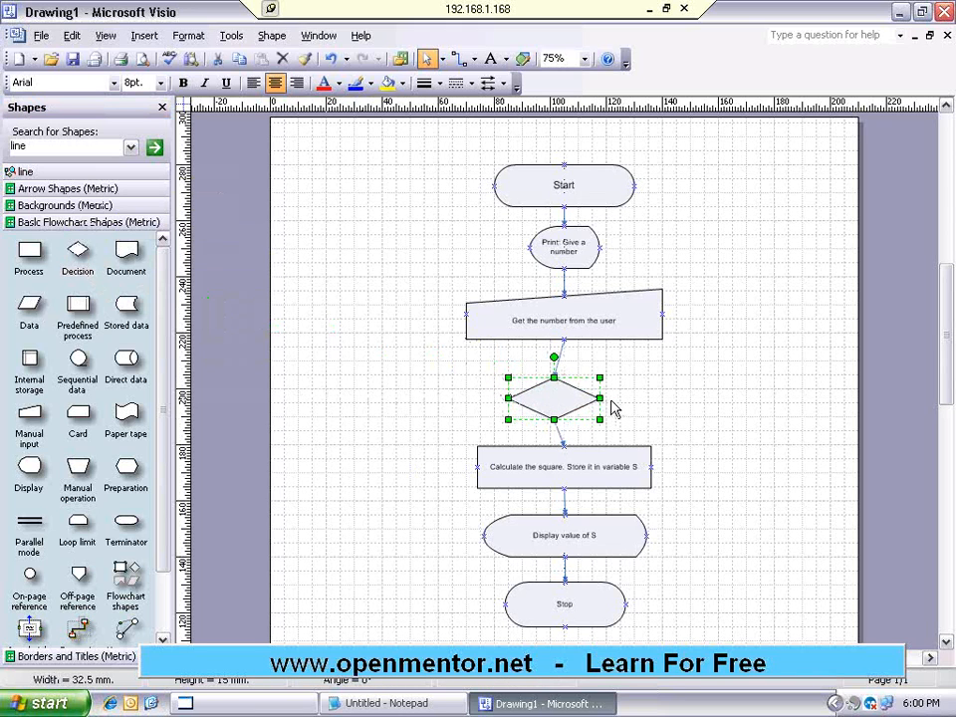
pyautogui.moveTo(600, 397); pyautogui.dragTo(653, 397)
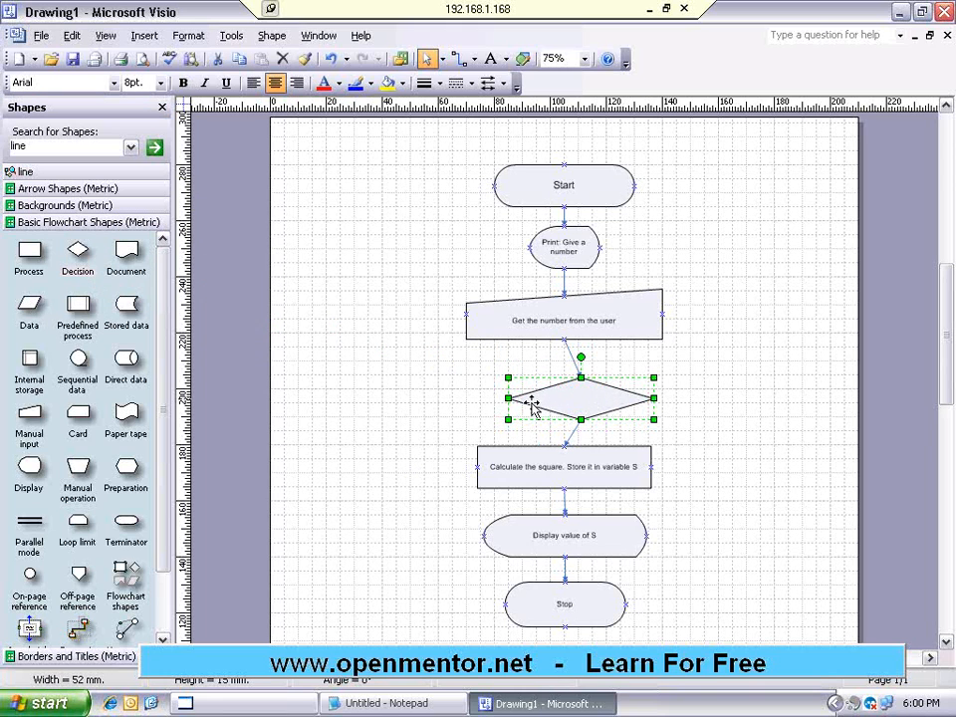
pyautogui.moveTo(508, 399); pyautogui.dragTo(474, 398)
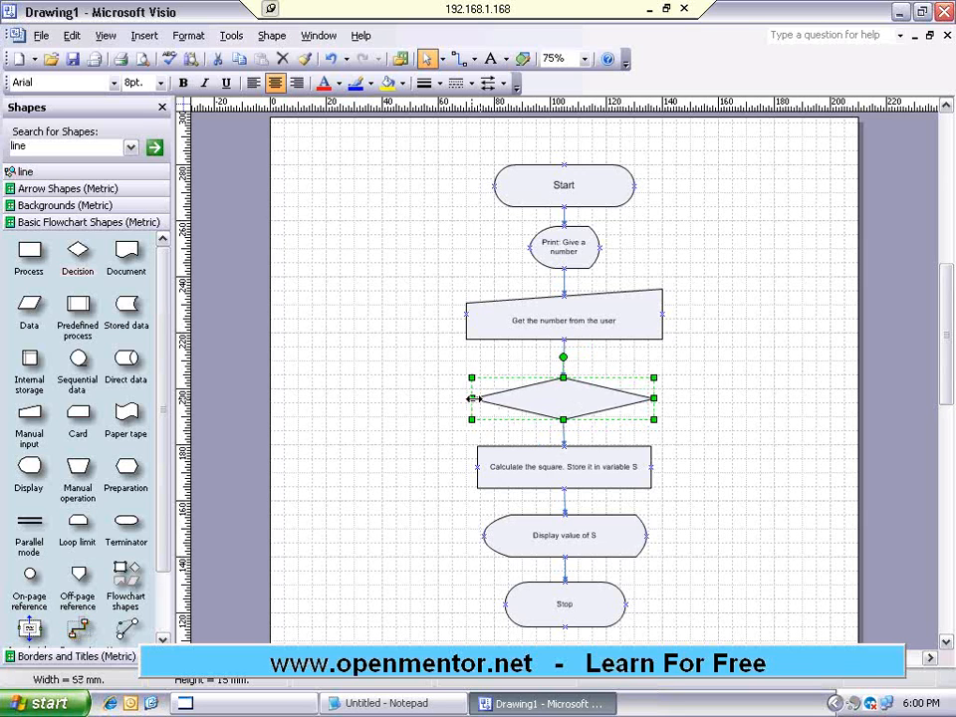
# - Label the Decision shape "If number <= 0"
pyautogui.doubleClick(559, 397)
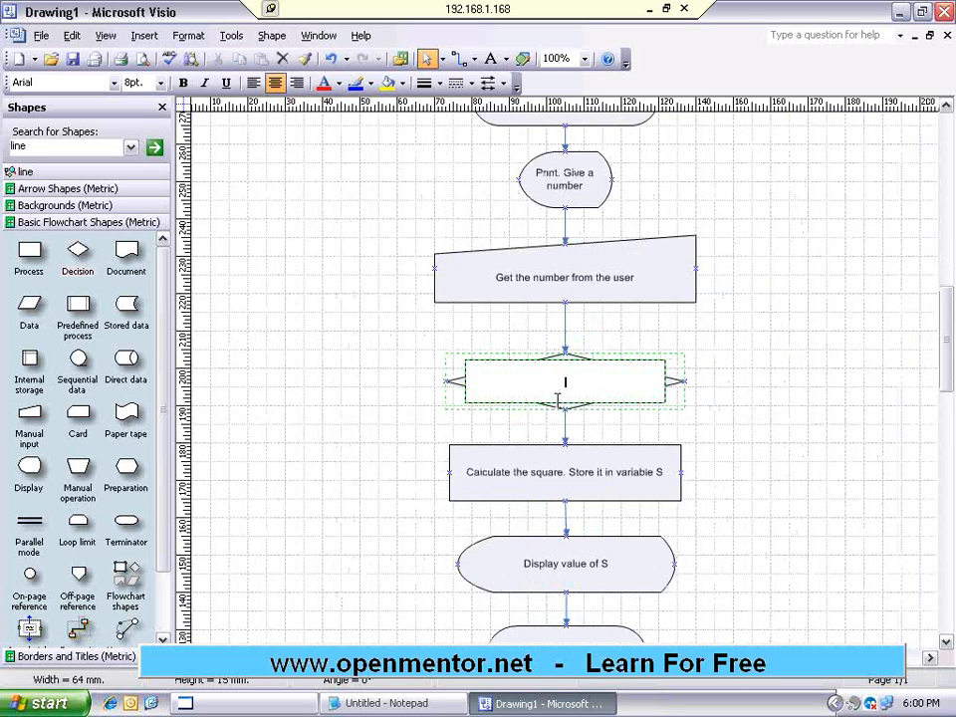
pyautogui.write('If number <= 0')
pyautogui.click(775, 362)
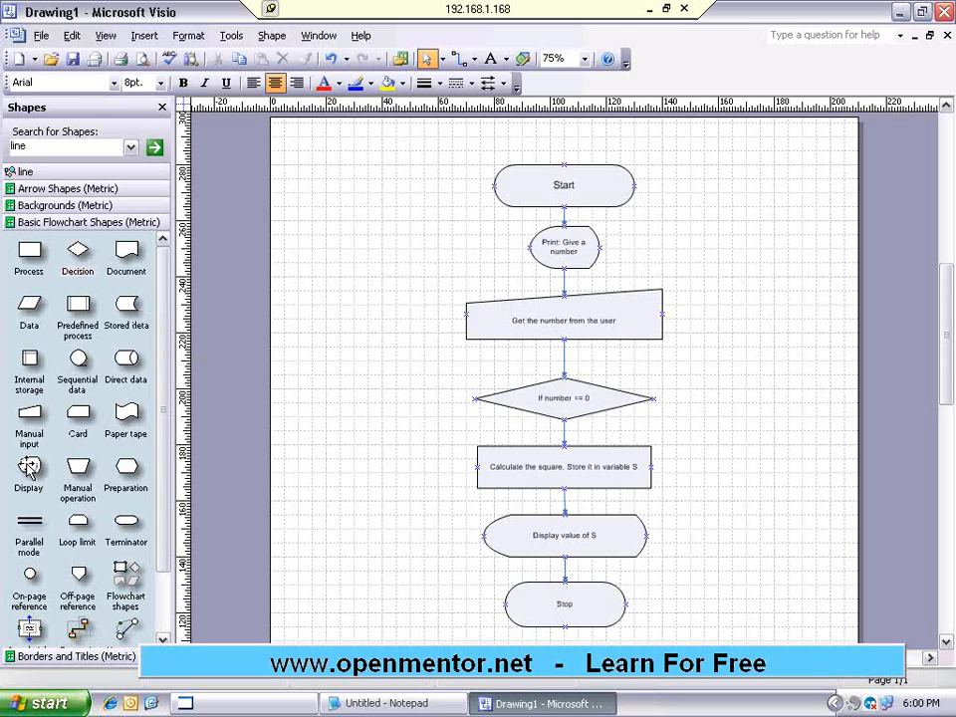
# - Place a Display shape to the right of the Decision shape, labelled "Print: Number must be >= 0. Try agin."
pyautogui.moveTo(30, 470); pyautogui.dragTo(733, 400)
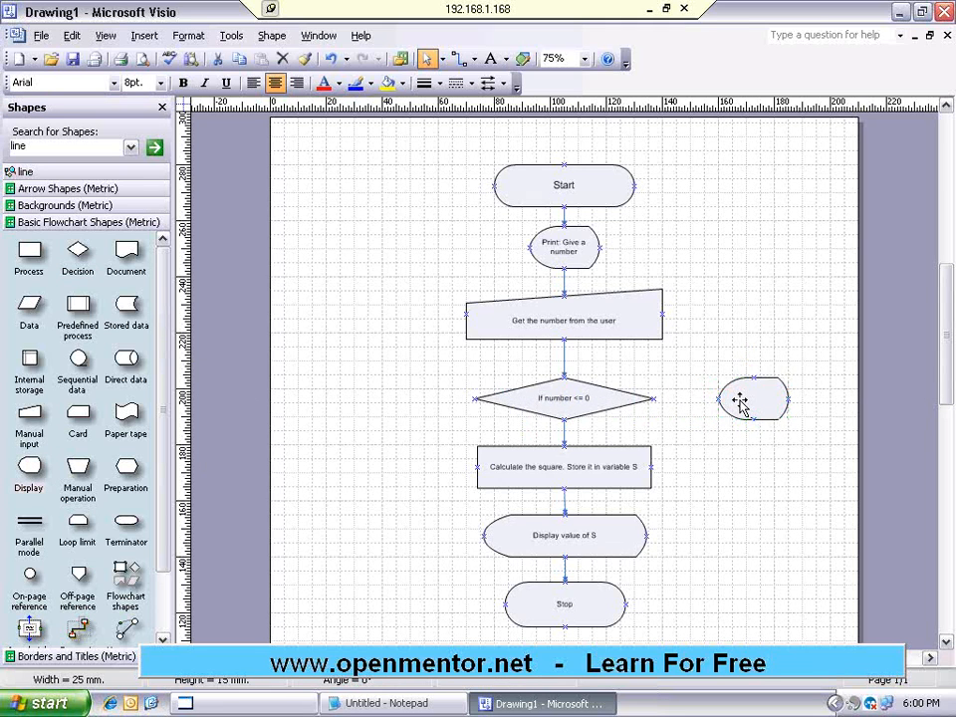
pyautogui.doubleClick(741, 404)
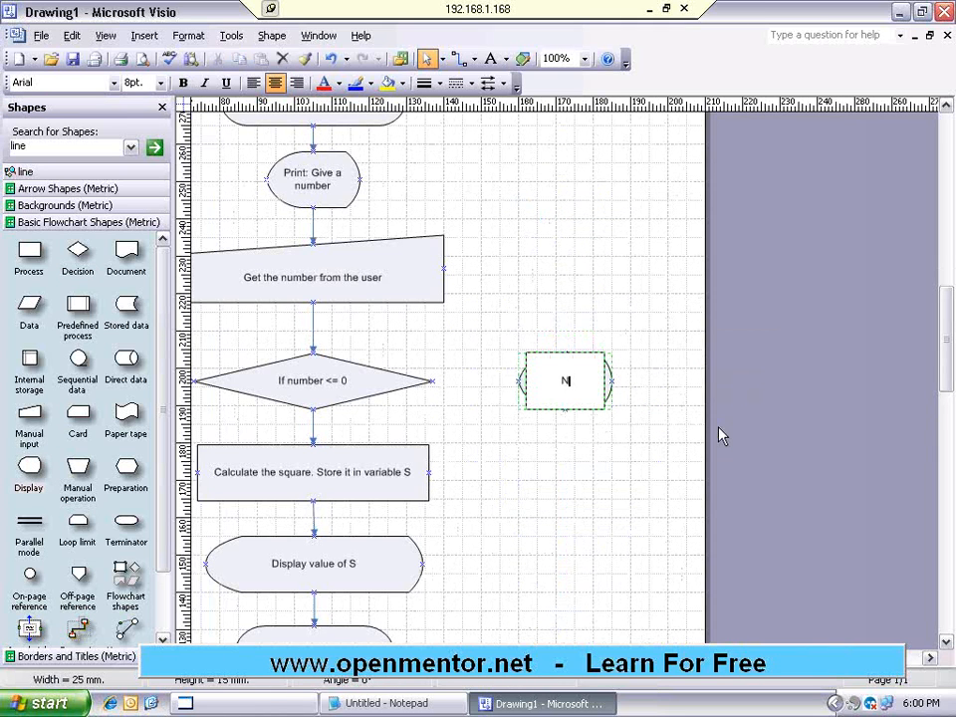
pyautogui.write('Print: Number must be >=')
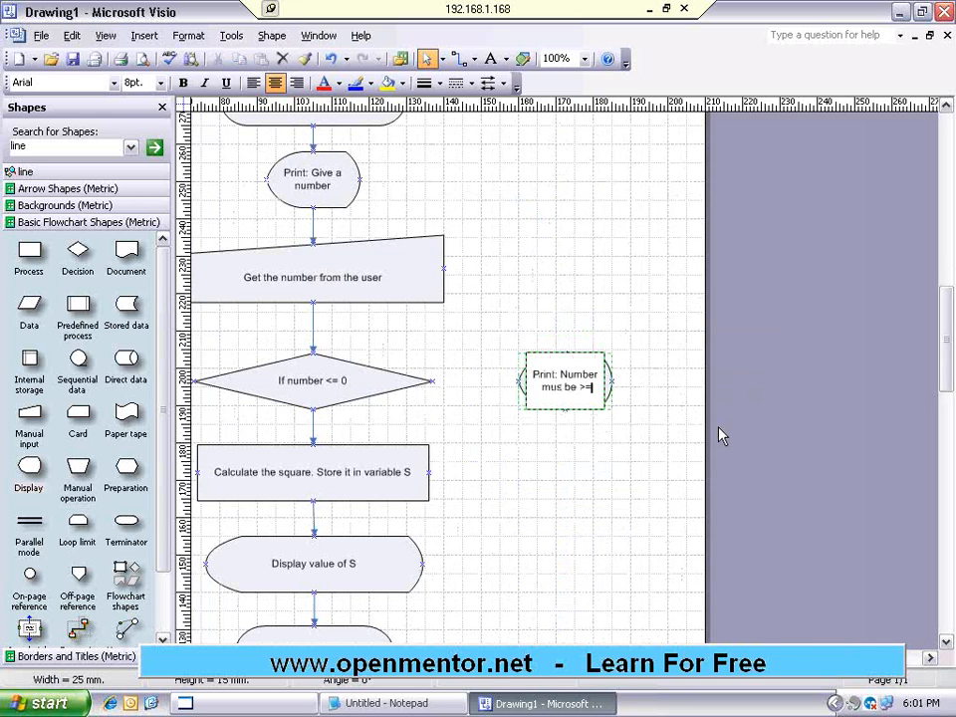
pyautogui.write(' 0. Try')
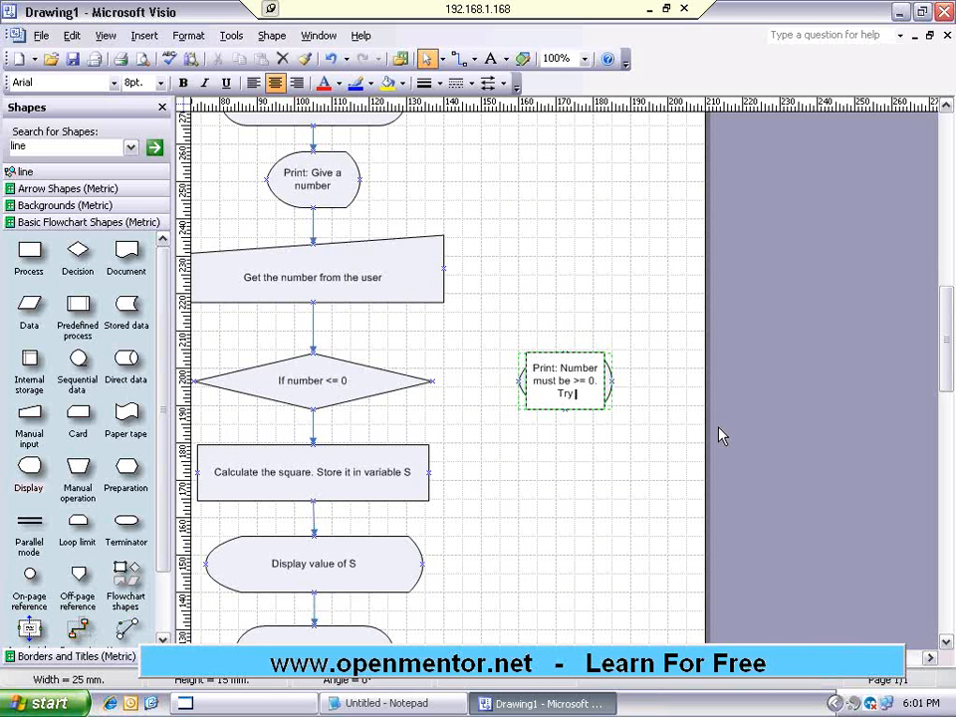
pyautogui.write(' agin.')
pyautogui.click(761, 307)
# - Connect the Decision shape's right point to the left point of the "Print: Number must be >= 0" shape with the Connector tool
pyautogui.scroll(-1, 683, 321)
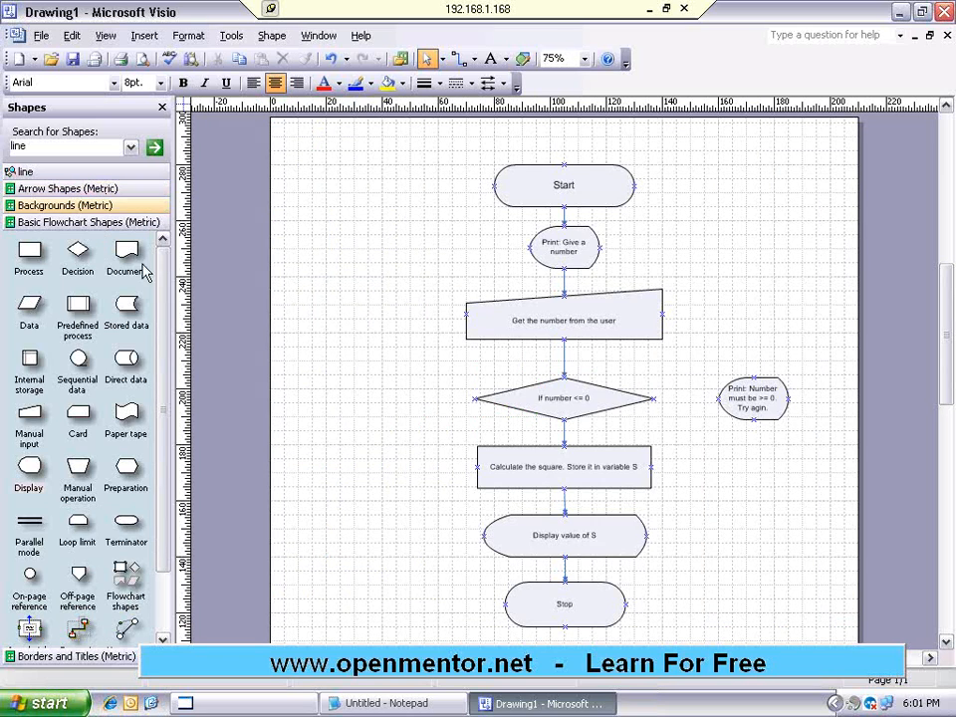
pyautogui.scroll(-1, 169, 383)
pyautogui.scroll(1, 169, 378)
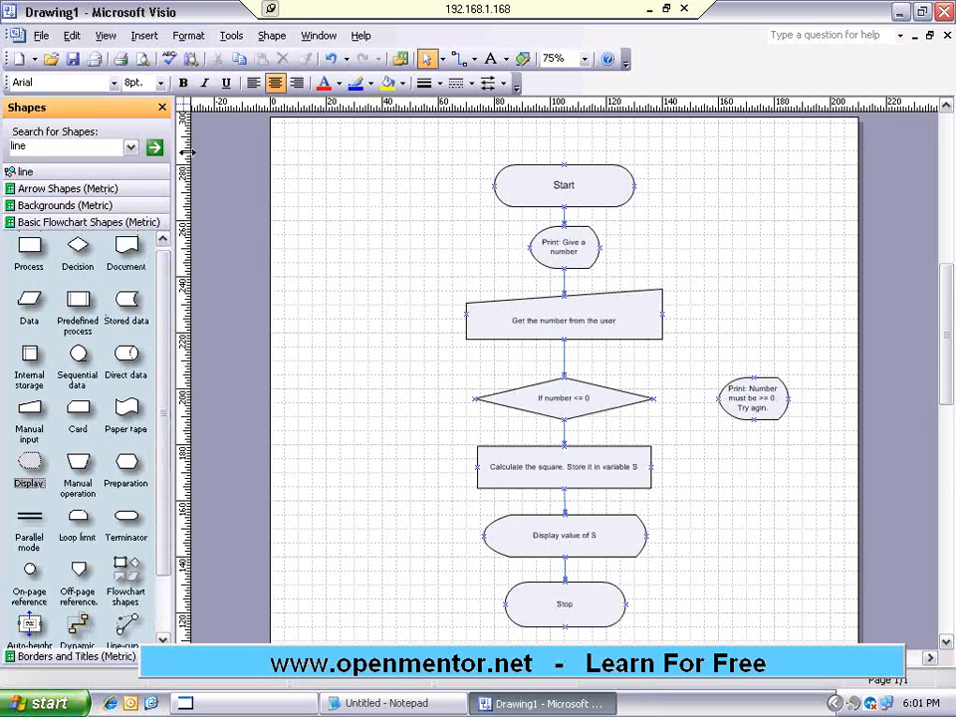
pyautogui.click(475, 60)
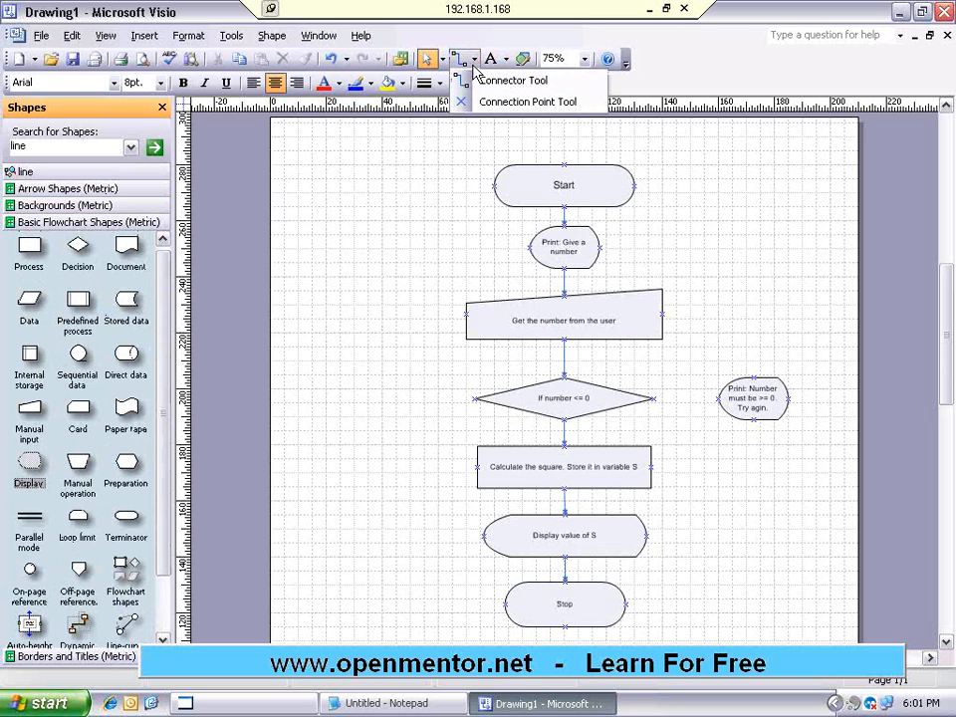
pyautogui.click(486, 36)
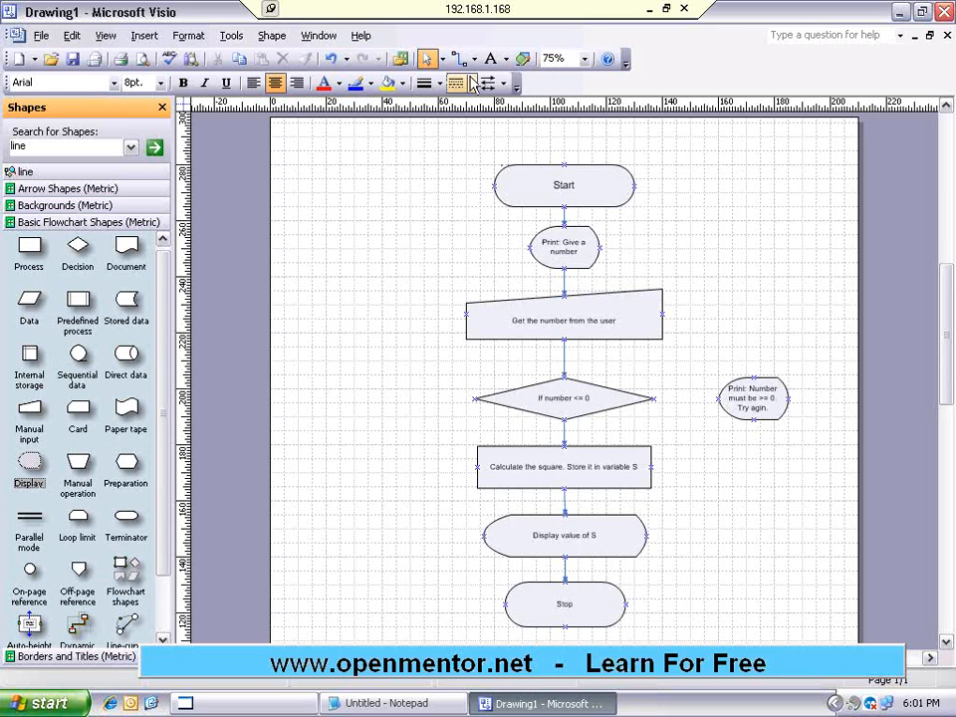
pyautogui.click(458, 59)
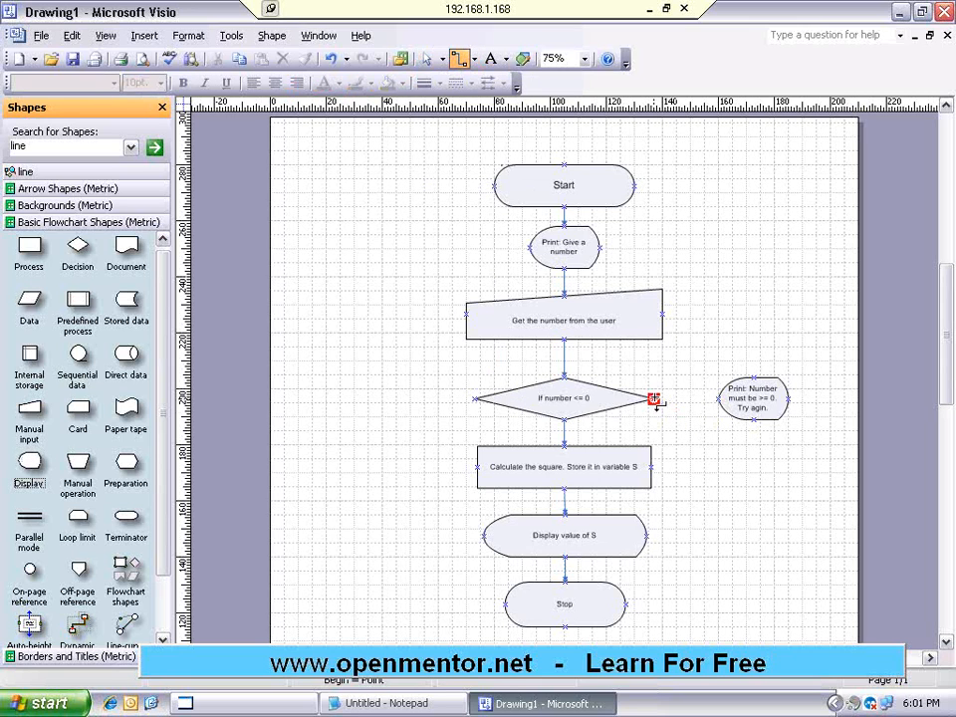
pyautogui.moveTo(655, 399); pyautogui.dragTo(716, 398)
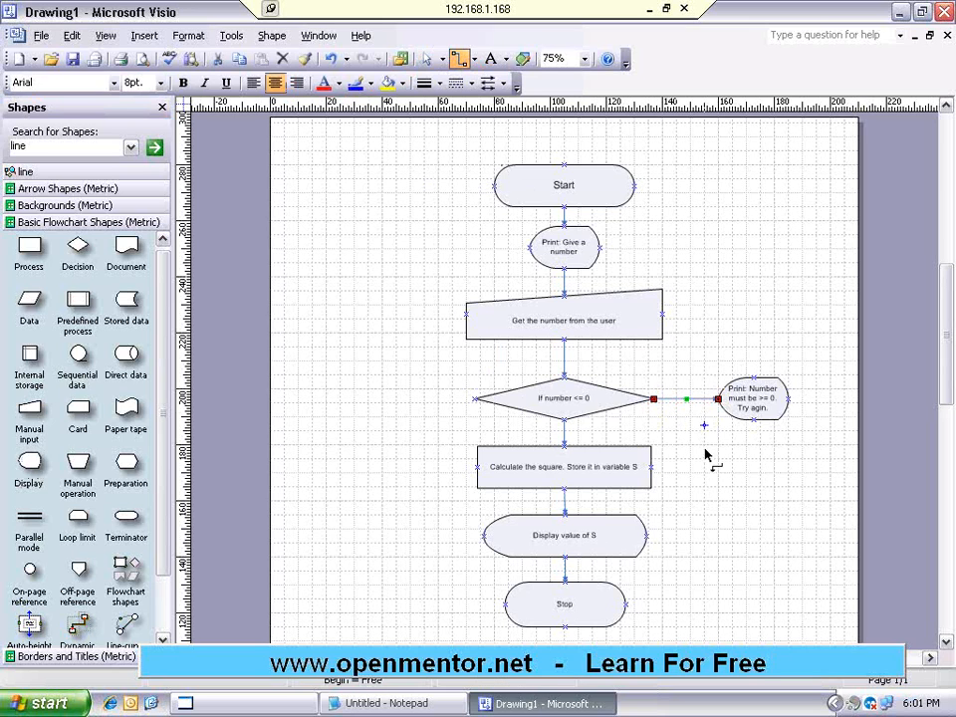
pyautogui.click(505, 152)
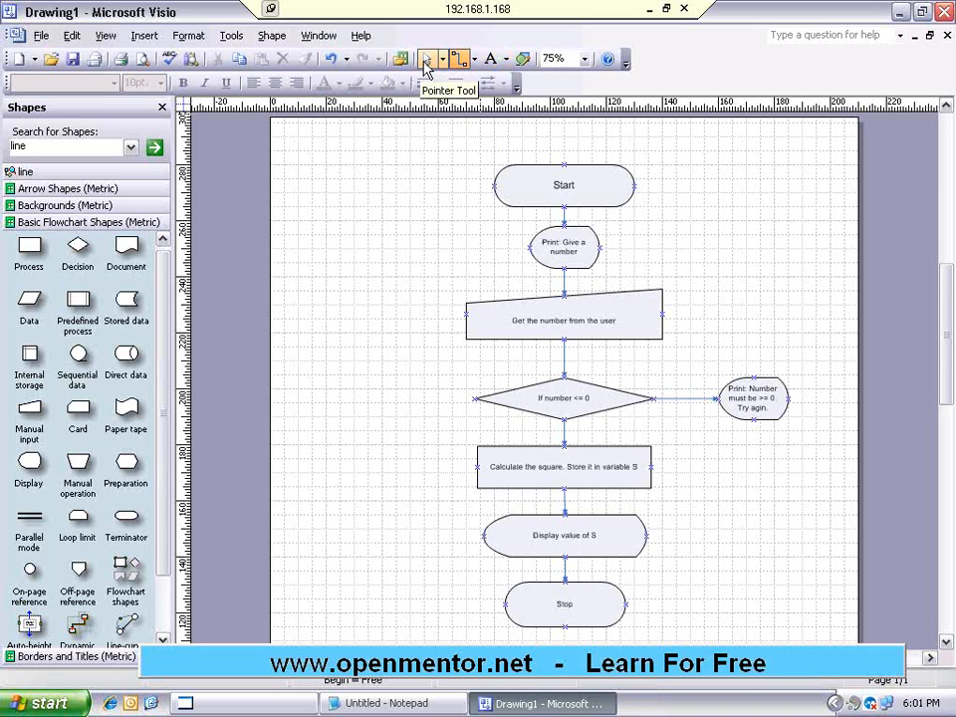
pyautogui.click(425, 62)
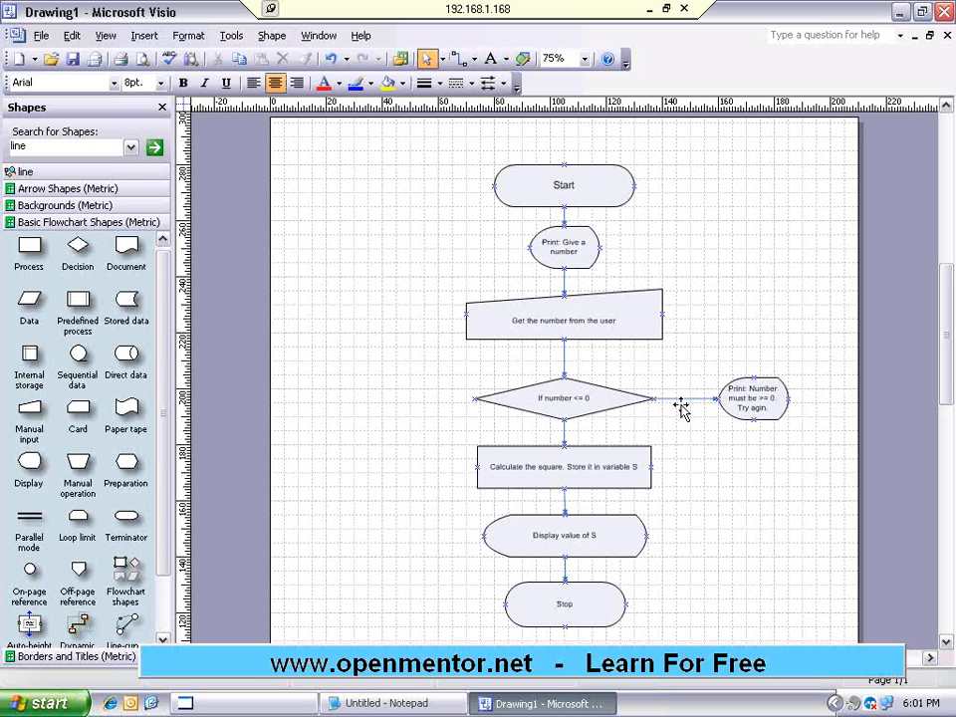
pyautogui.click(428, 62)
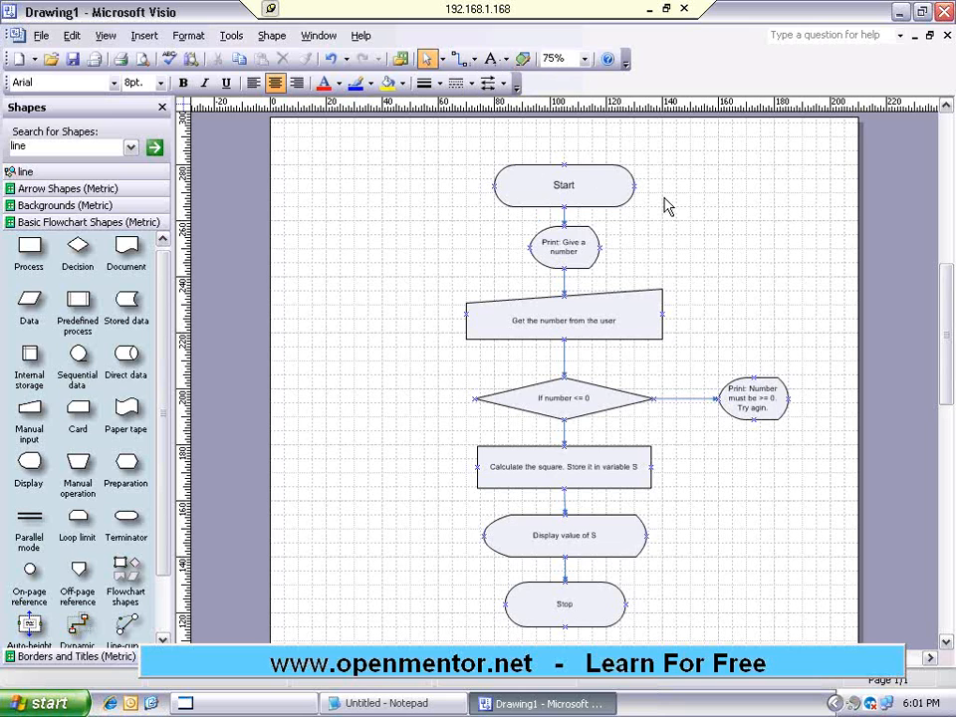
pyautogui.click(457, 58)
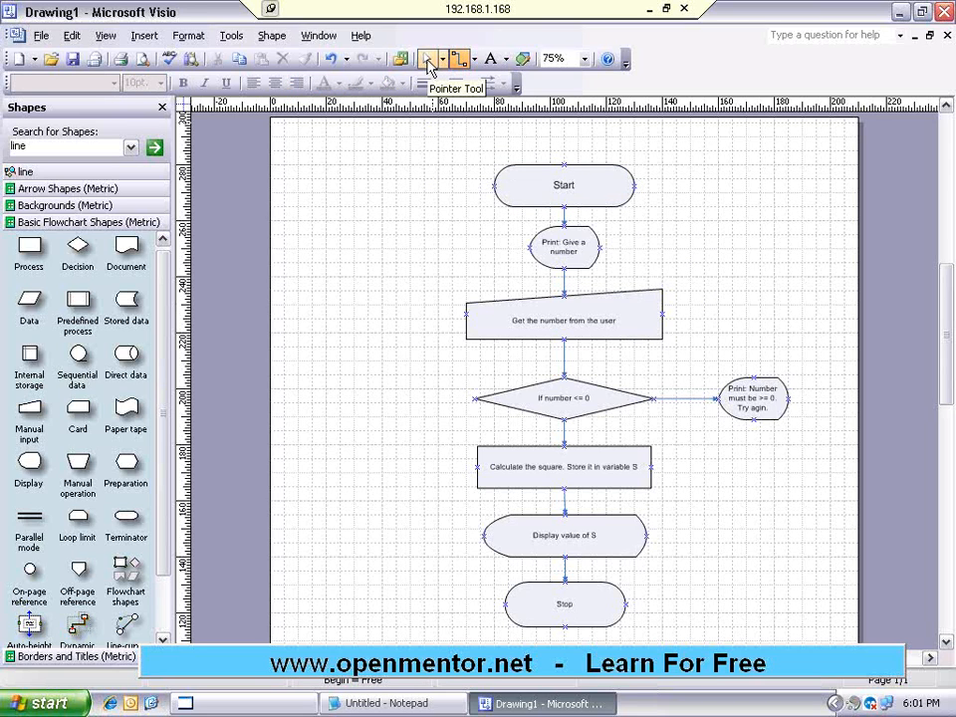
pyautogui.click(429, 60)
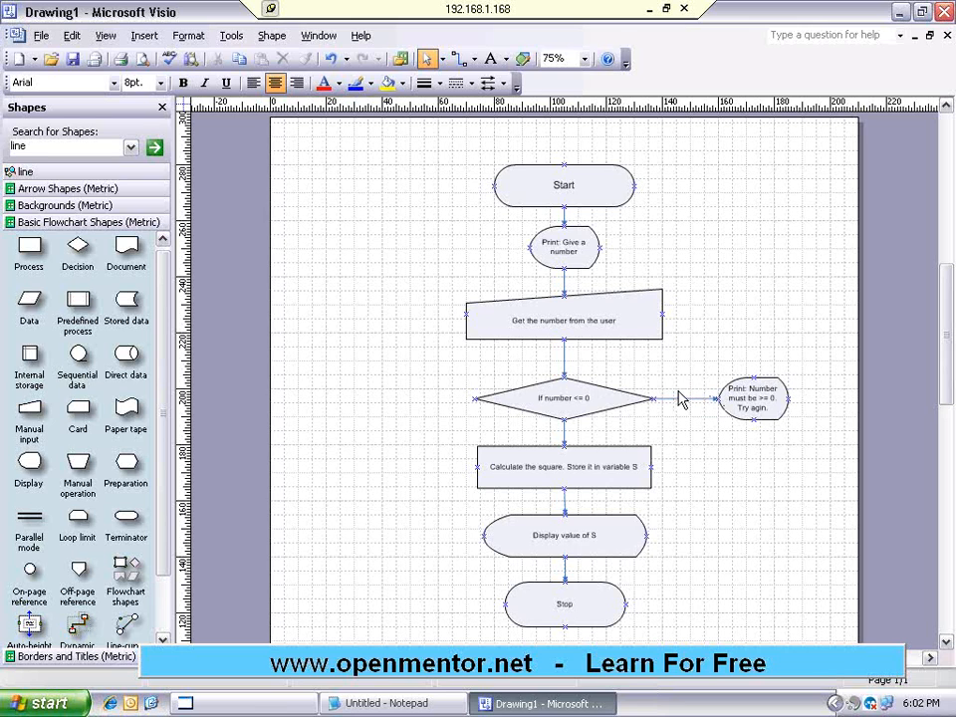
# - Add the text "Yes" just above the connector between the Decision shape and the "Print: Number must be >= 0" shape
pyautogui.click(491, 62)
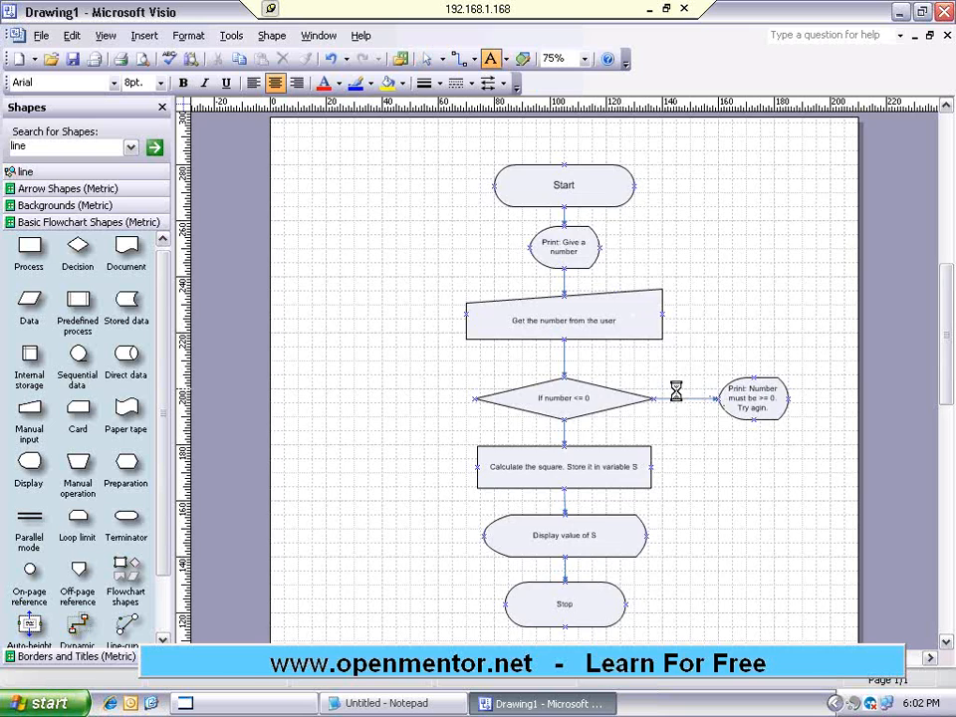
pyautogui.click(678, 395)
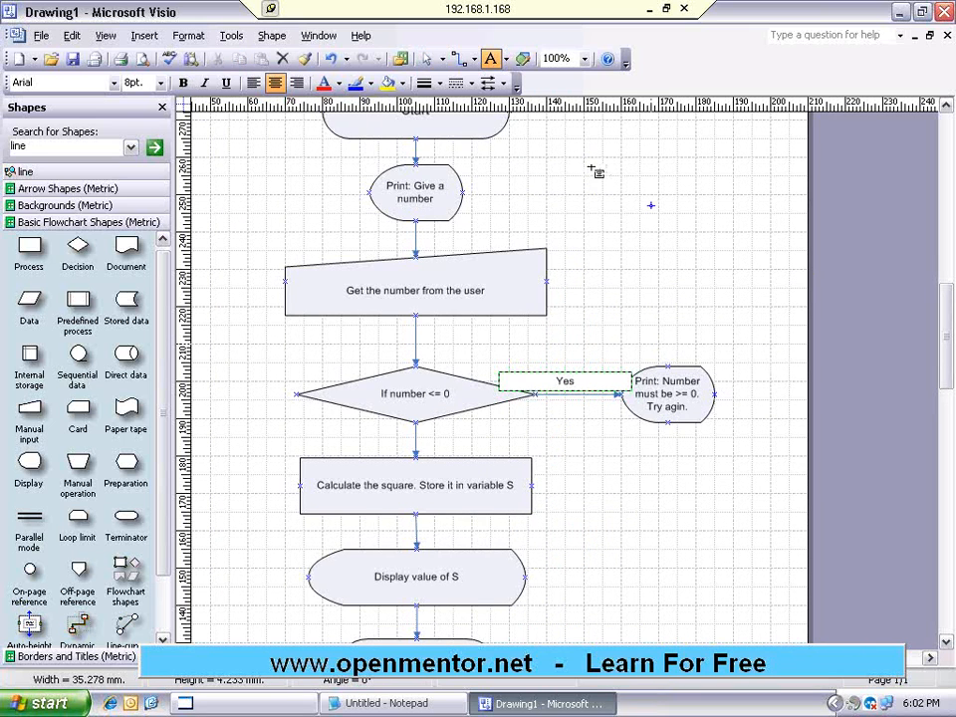
pyautogui.click(429, 57)
pyautogui.click(693, 428)
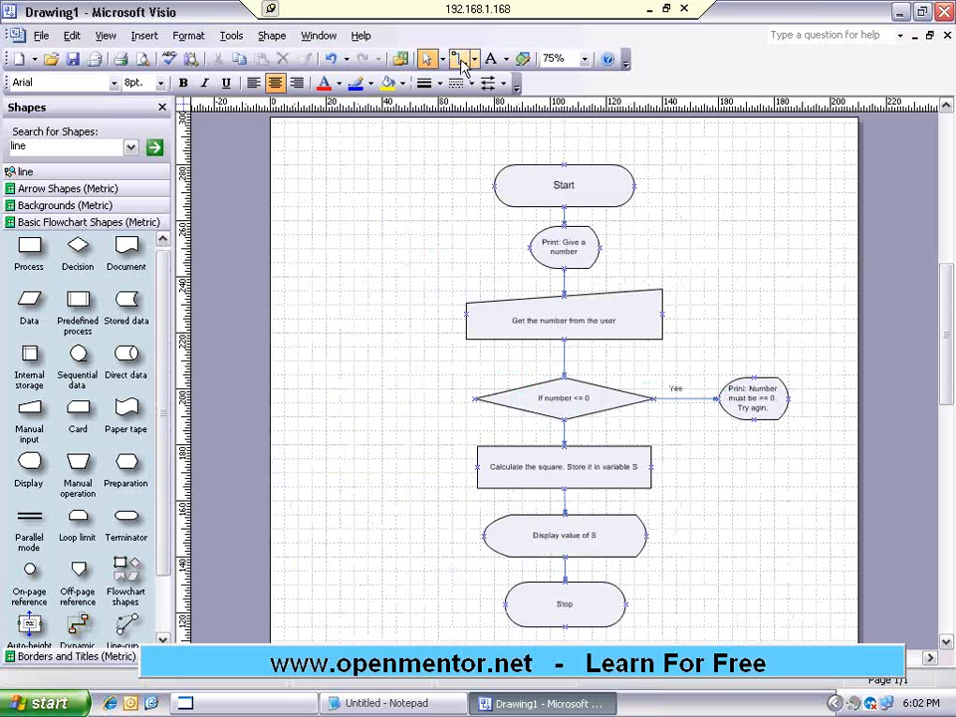
# - Connect the top point of the "Print: Number must be >= 0" shape to the top of the "Print: Give a number" shape
pyautogui.click(459, 59)
pyautogui.moveTo(754, 378); pyautogui.dragTo(563, 206)
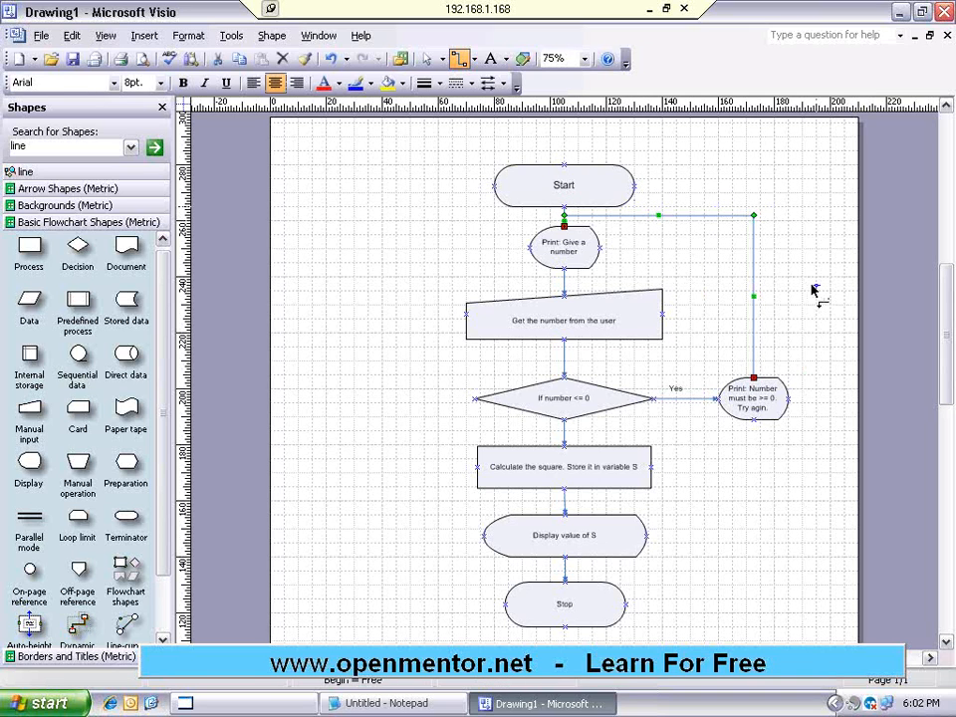
pyautogui.click(428, 59)
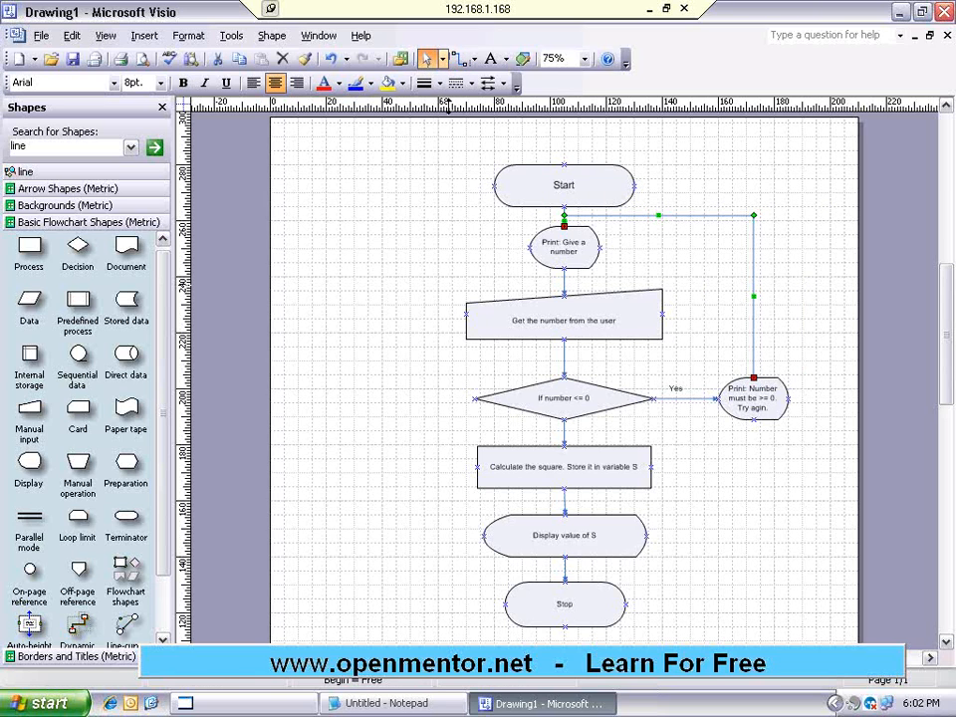
pyautogui.click(723, 434)
pyautogui.click(747, 403)
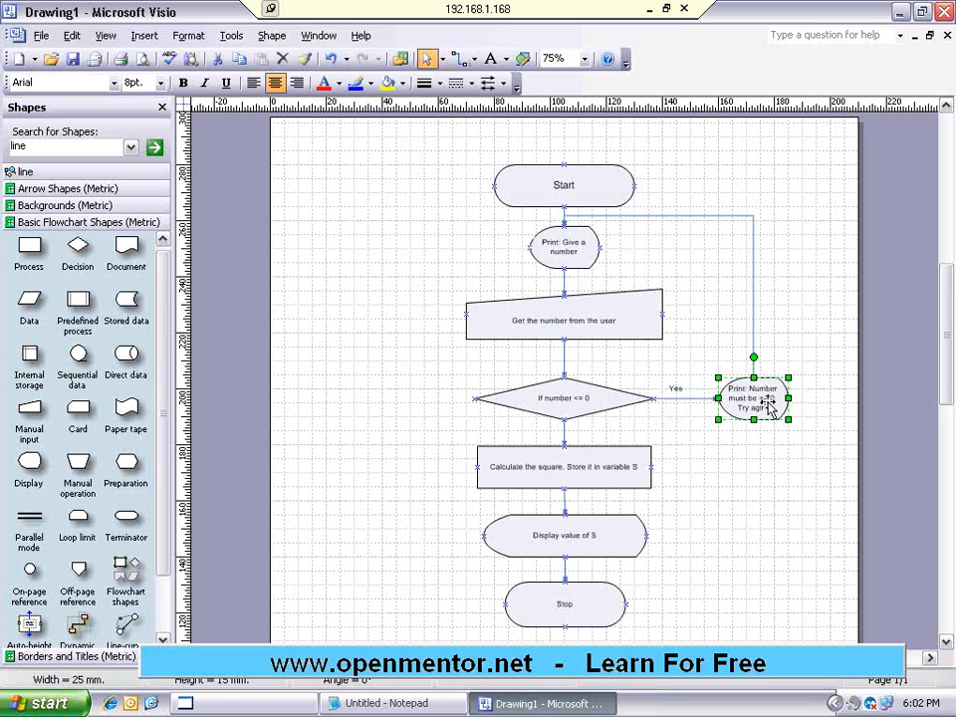
# - Give the connector looping back to "Print: Give a number" a solid arrowhead at its beginning, by the "Print: Number must be >= 0" shape
pyautogui.click(613, 215)
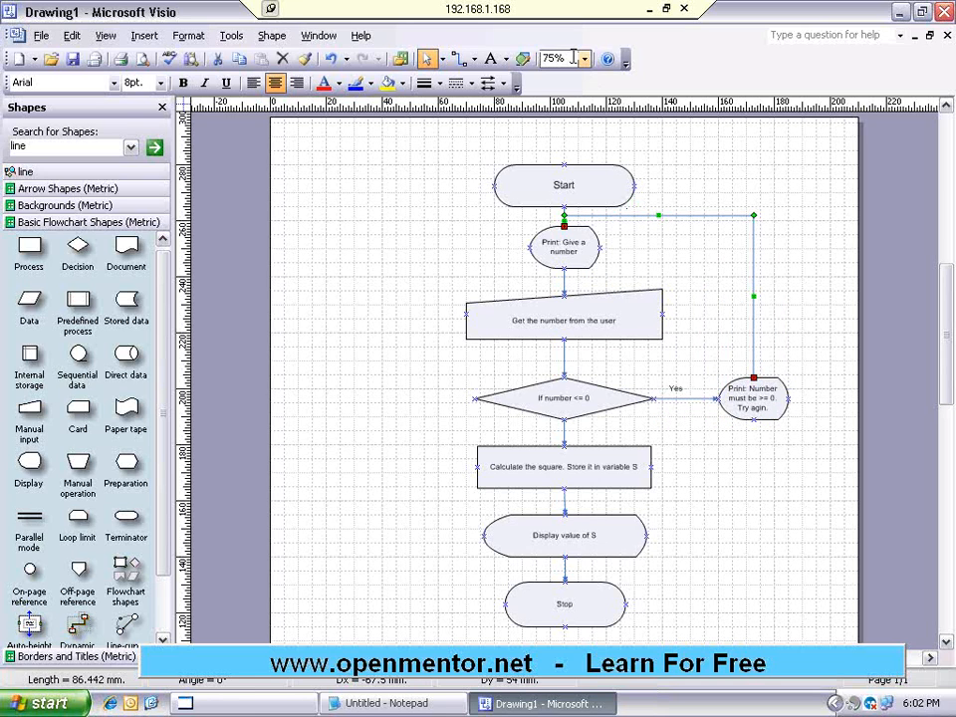
pyautogui.write('90')
pyautogui.press('Return')
pyautogui.click(702, 516)
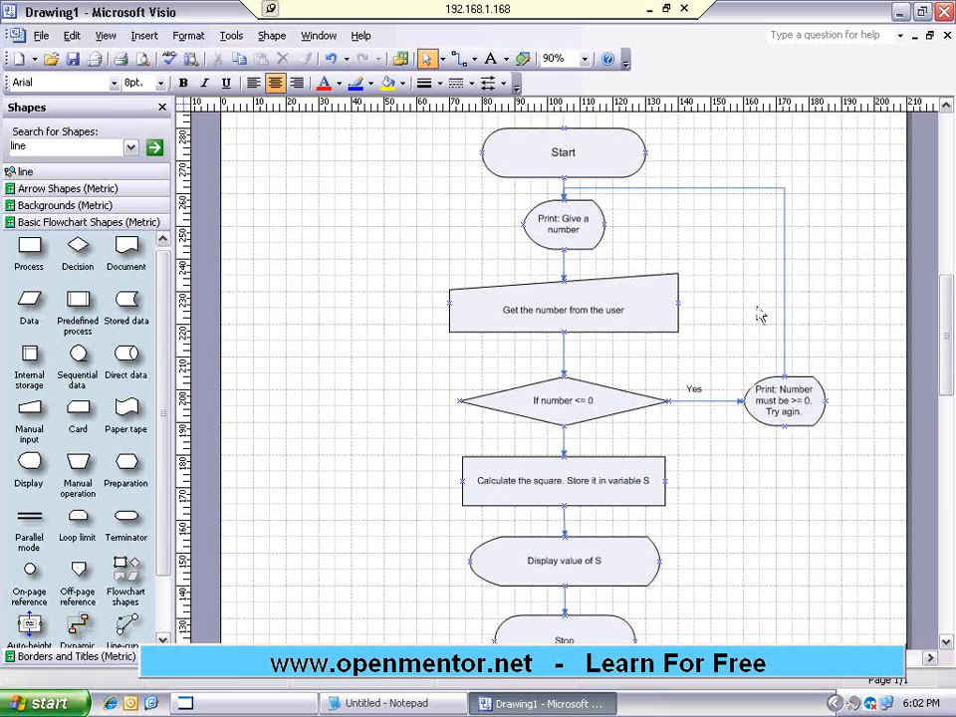
pyautogui.click(783, 268)
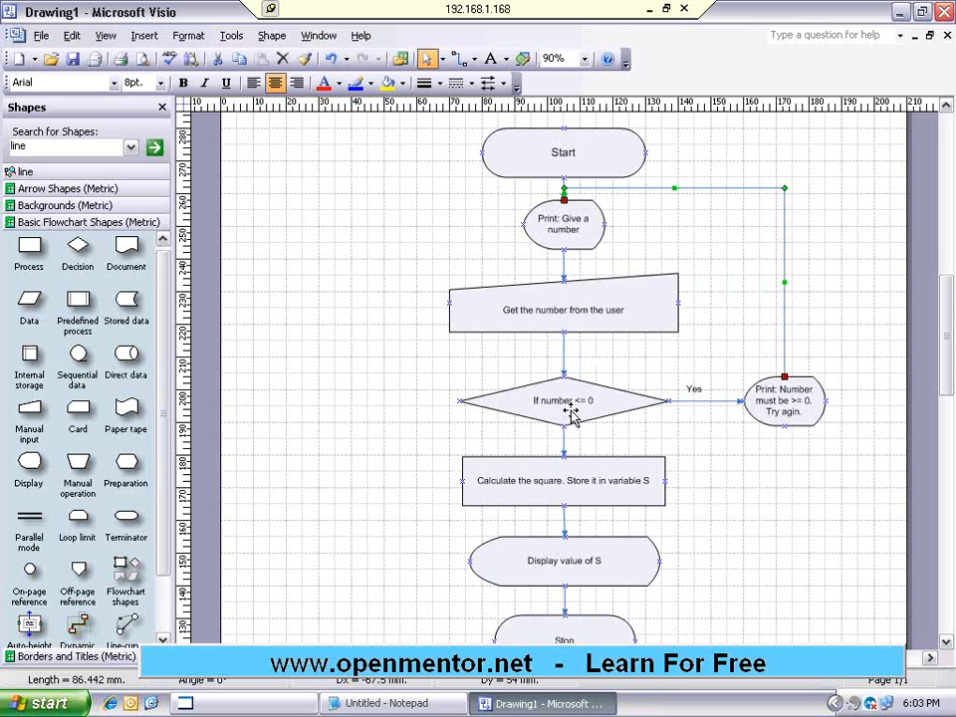
pyautogui.click(684, 189)
pyautogui.click(684, 190)
pyautogui.click(506, 86)
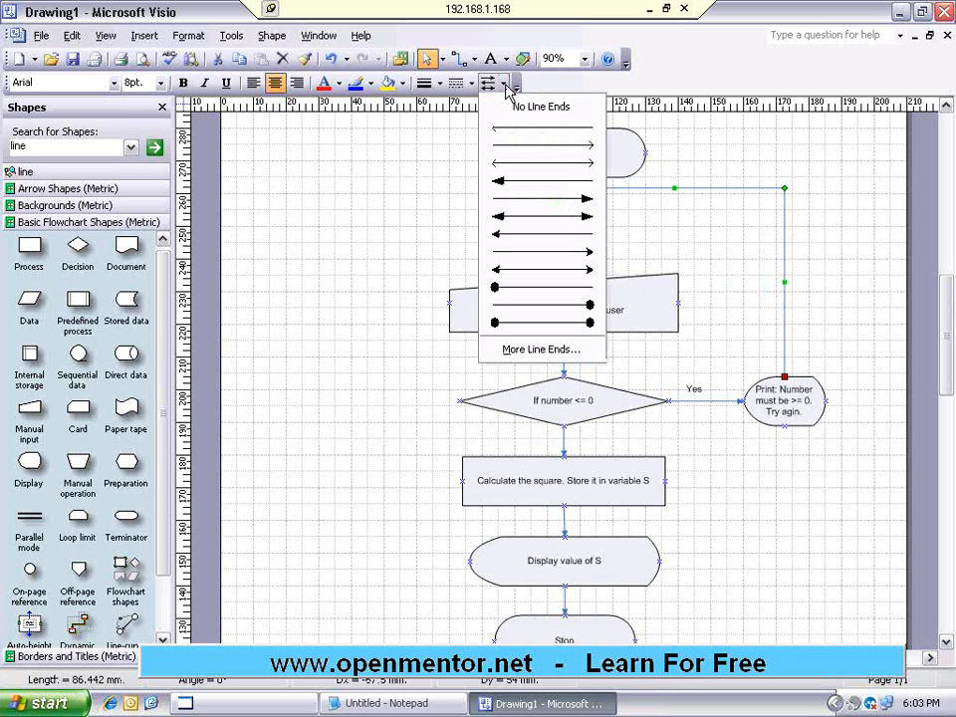
pyautogui.click(531, 185)
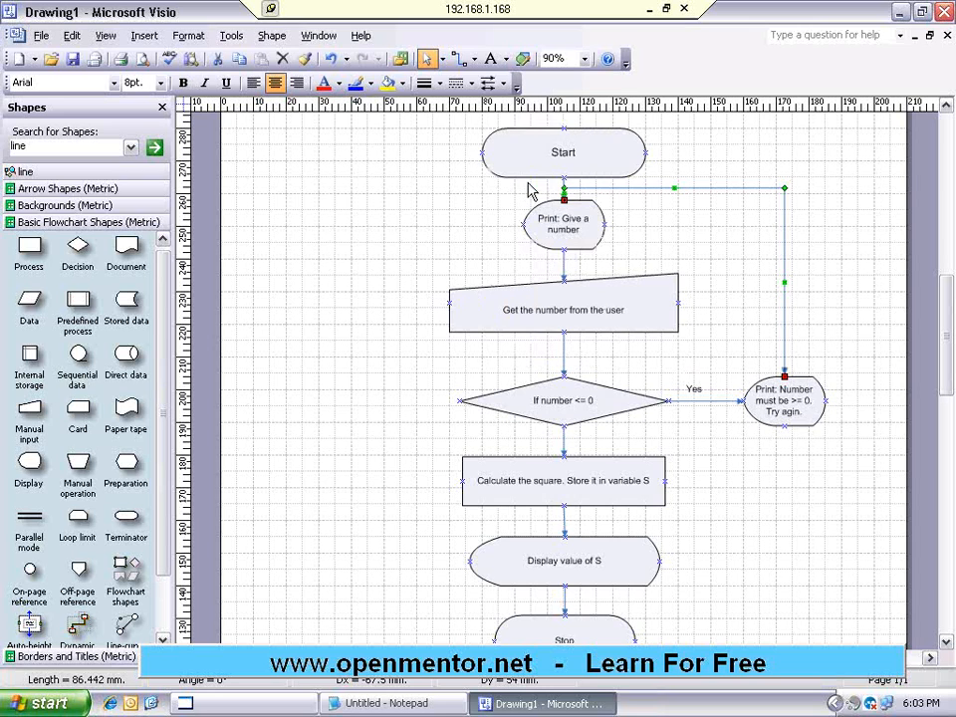
pyautogui.click(654, 211)
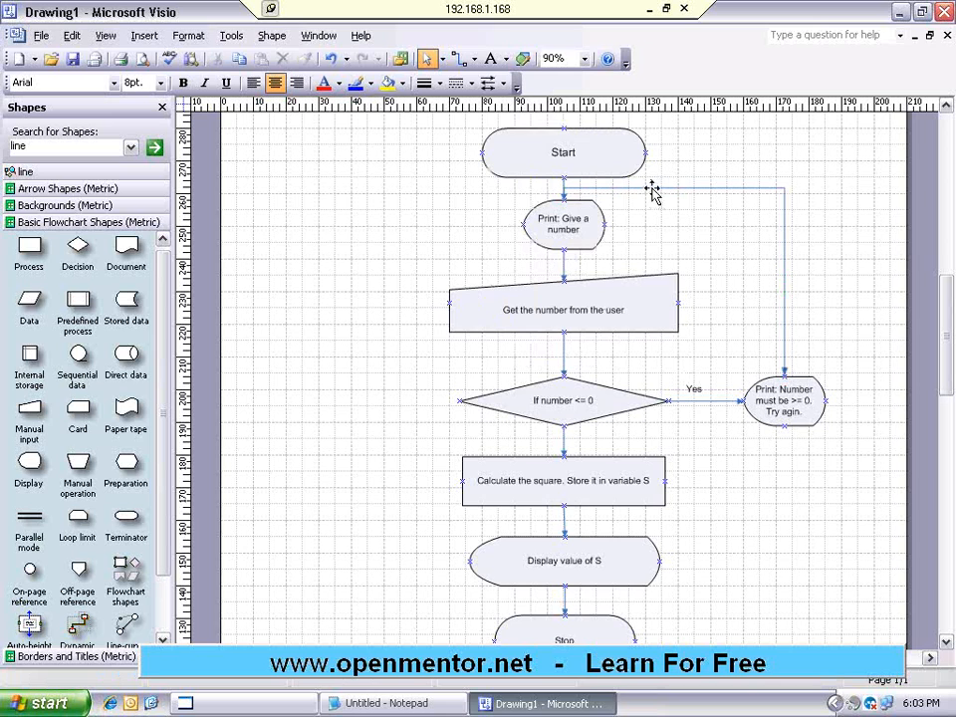
# - Reverse the return connector's line ends so its arrowhead points at the "Print: Give a number" shape
pyautogui.click(653, 192)
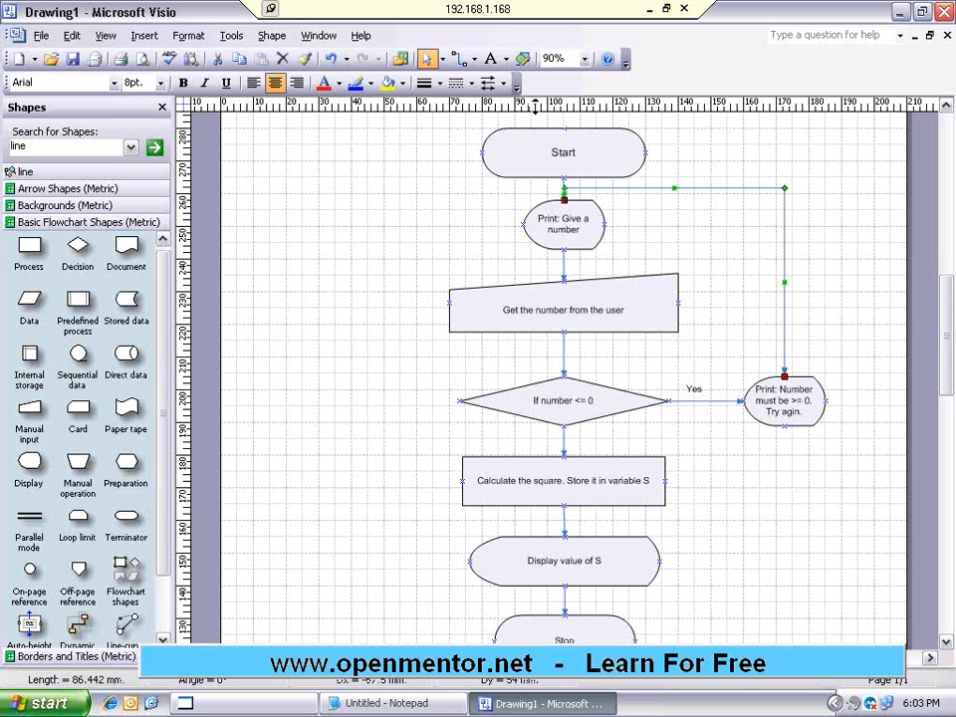
pyautogui.click(514, 88)
pyautogui.click(512, 89)
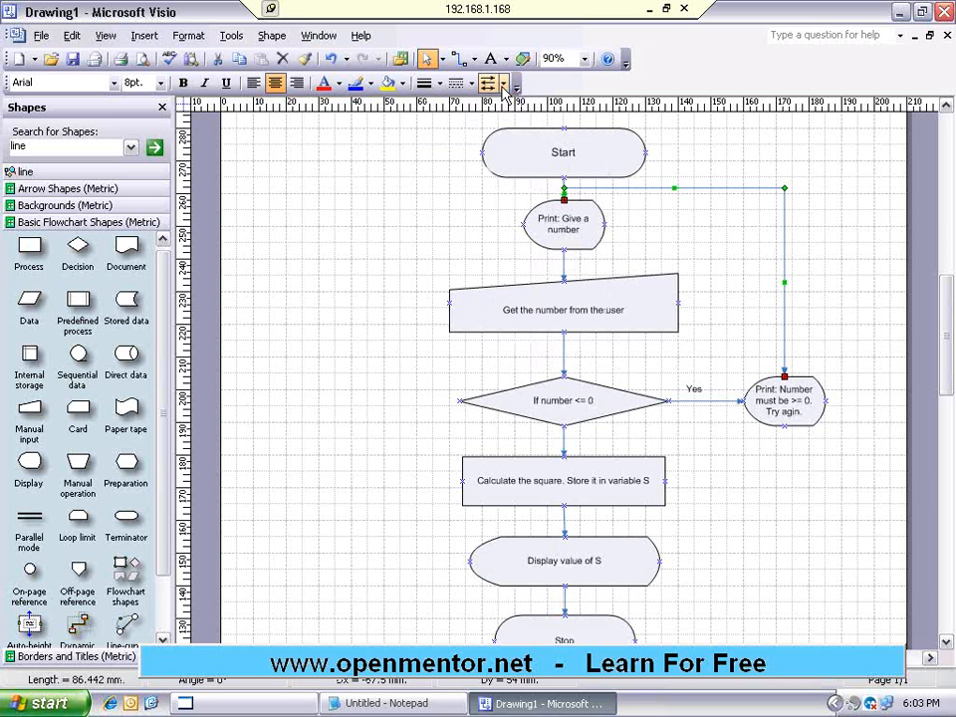
pyautogui.click(512, 89)
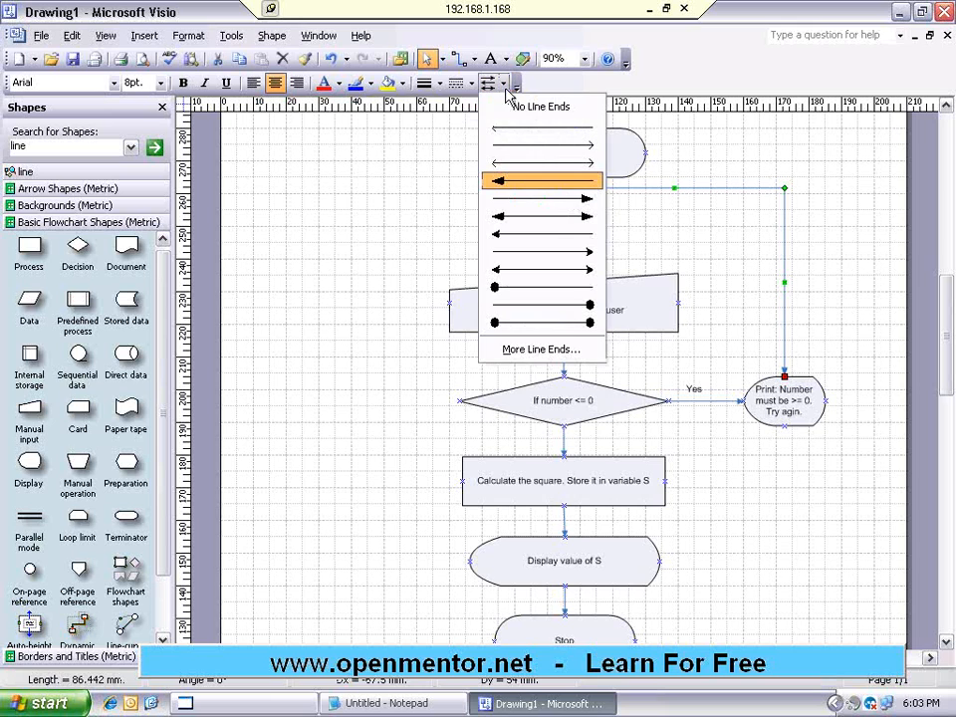
pyautogui.click(549, 207)
pyautogui.click(646, 207)
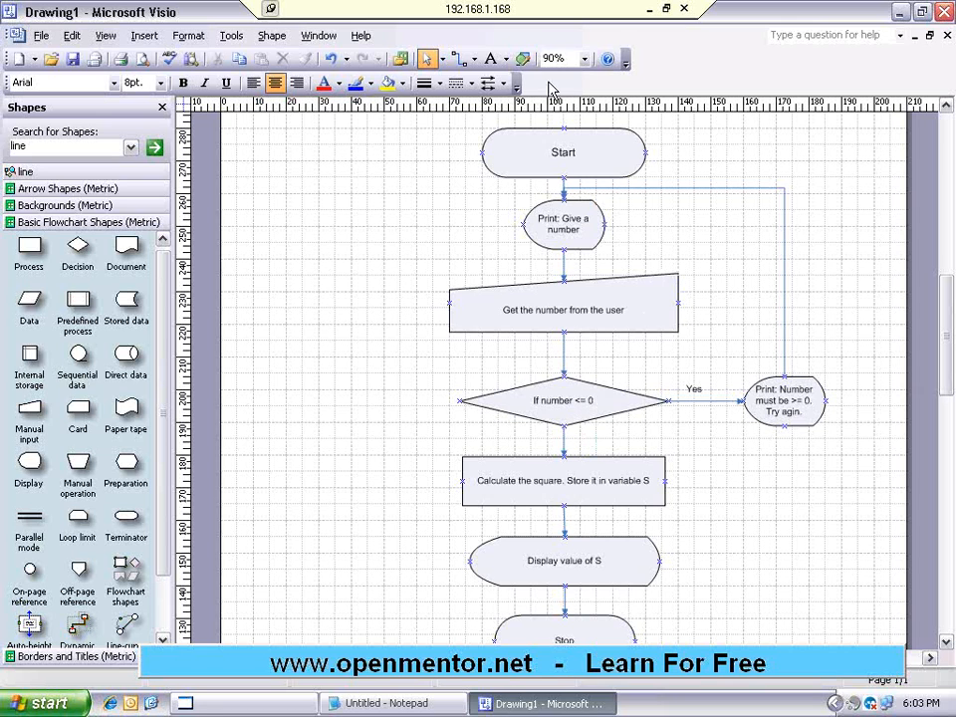
# - Add the text label "No" beside the connector between the decision diamond and the square calculation process
pyautogui.click(490, 58)
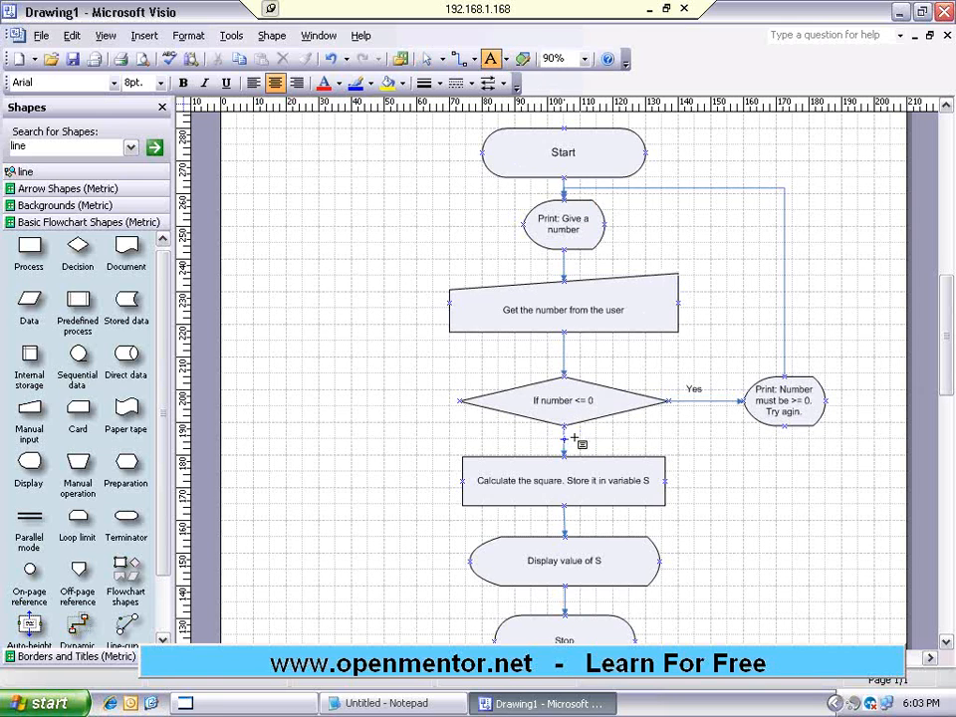
pyautogui.click(574, 438)
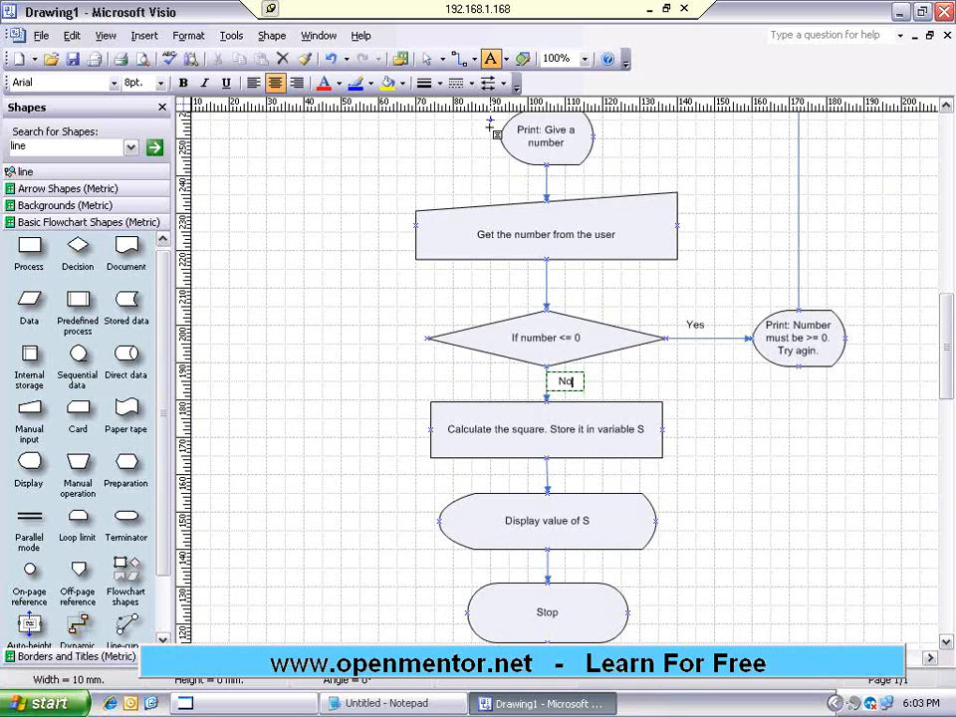
pyautogui.click(428, 60)
pyautogui.click(734, 474)
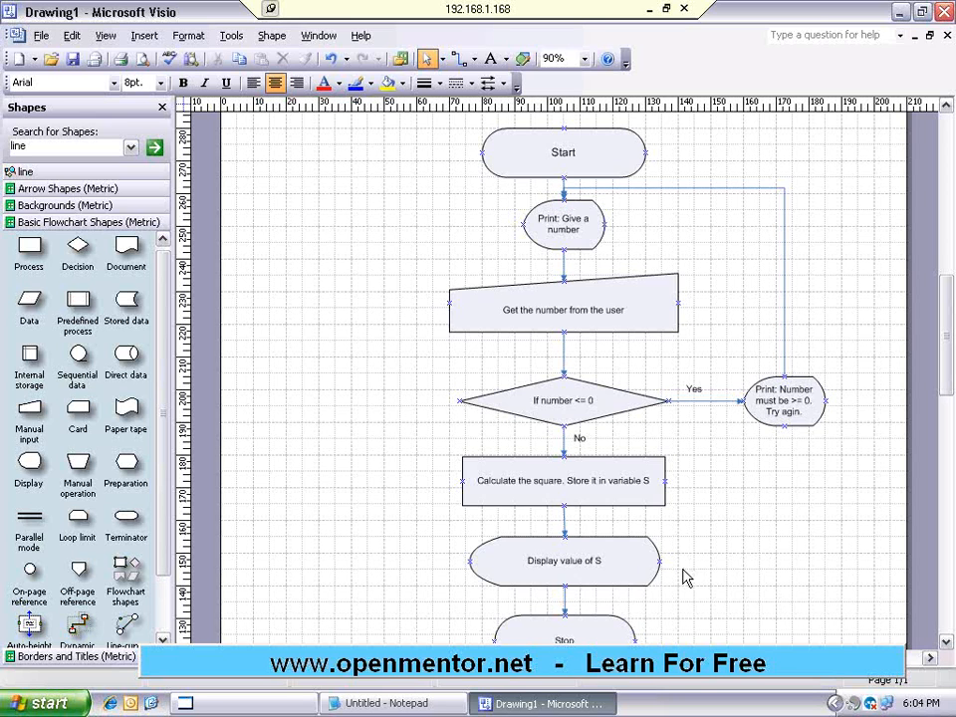
# - Review the page's print setup options for printer paper, orientation, print zoom and gridlines
pyautogui.click(40, 35)
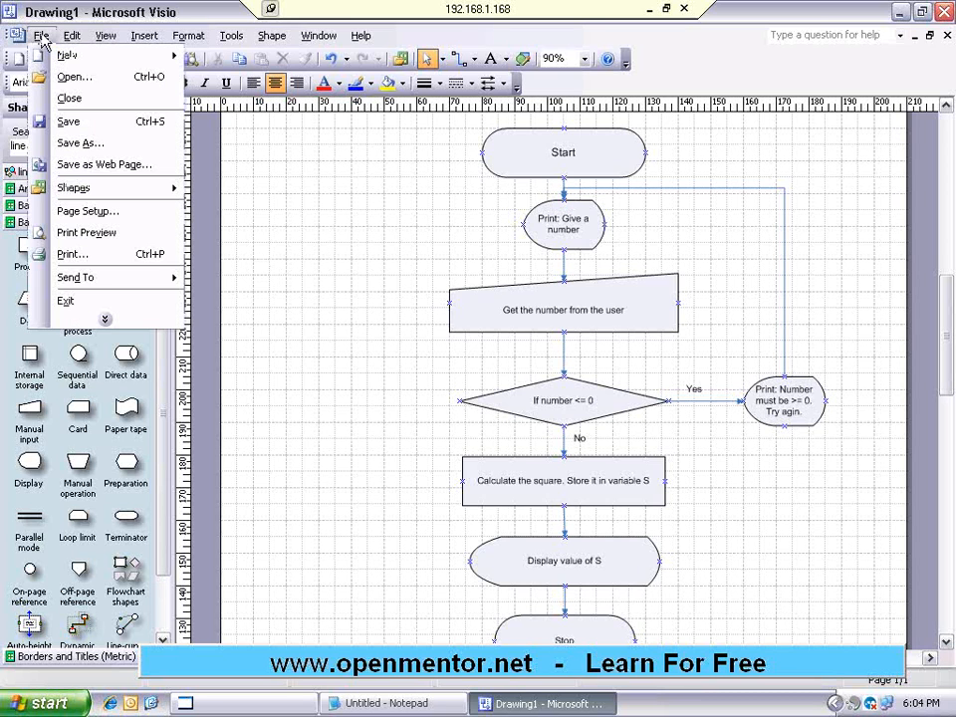
pyautogui.click(100, 212)
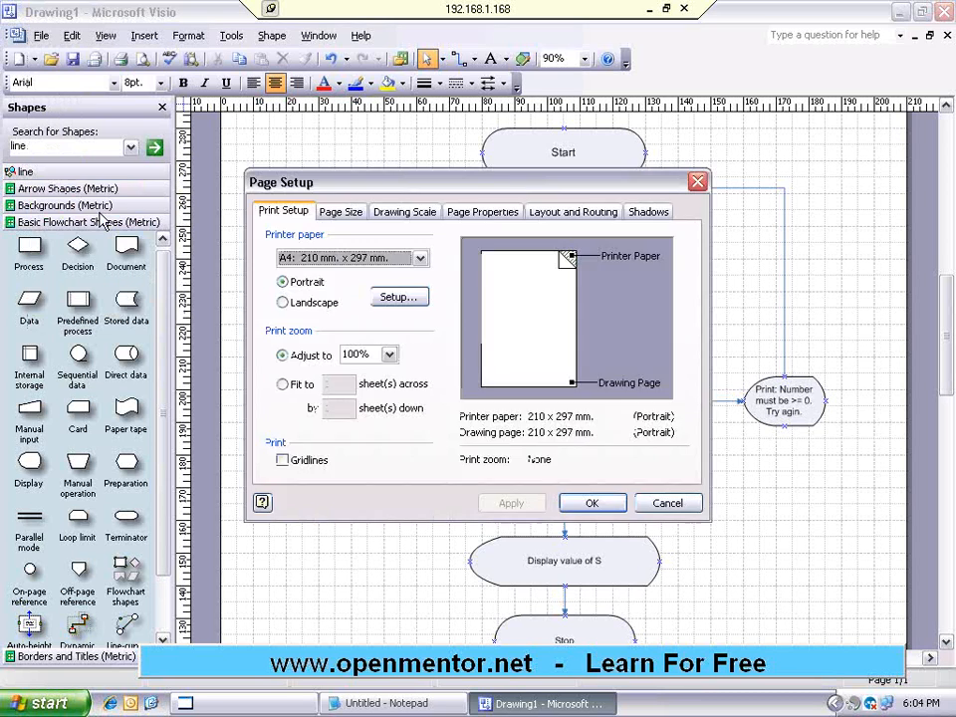
pyautogui.moveTo(554, 182); pyautogui.dragTo(366, 141)
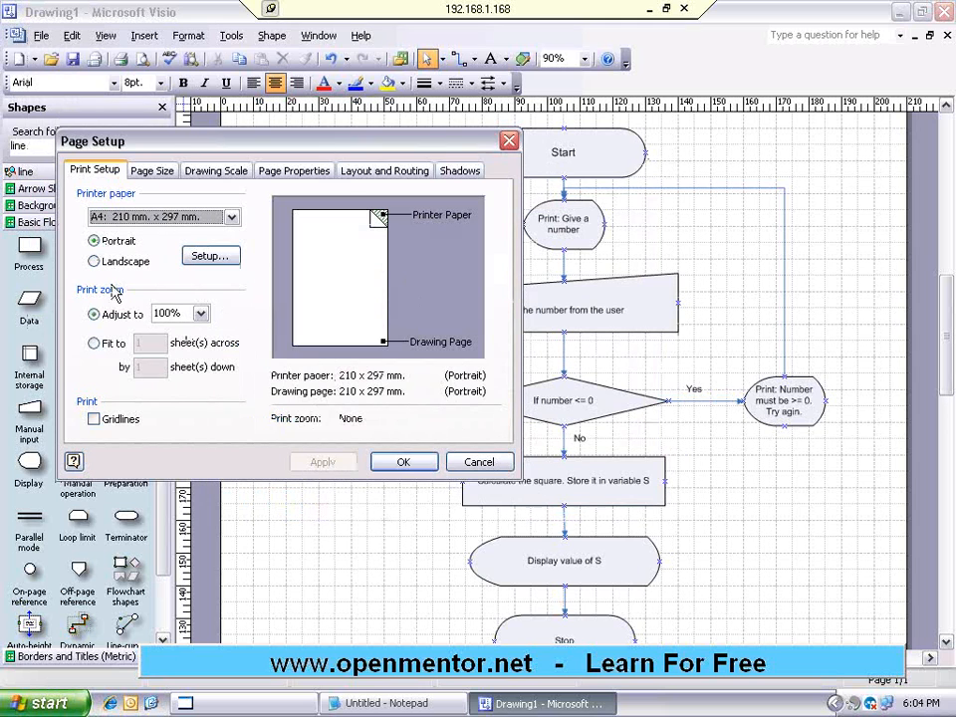
pyautogui.click(477, 465)
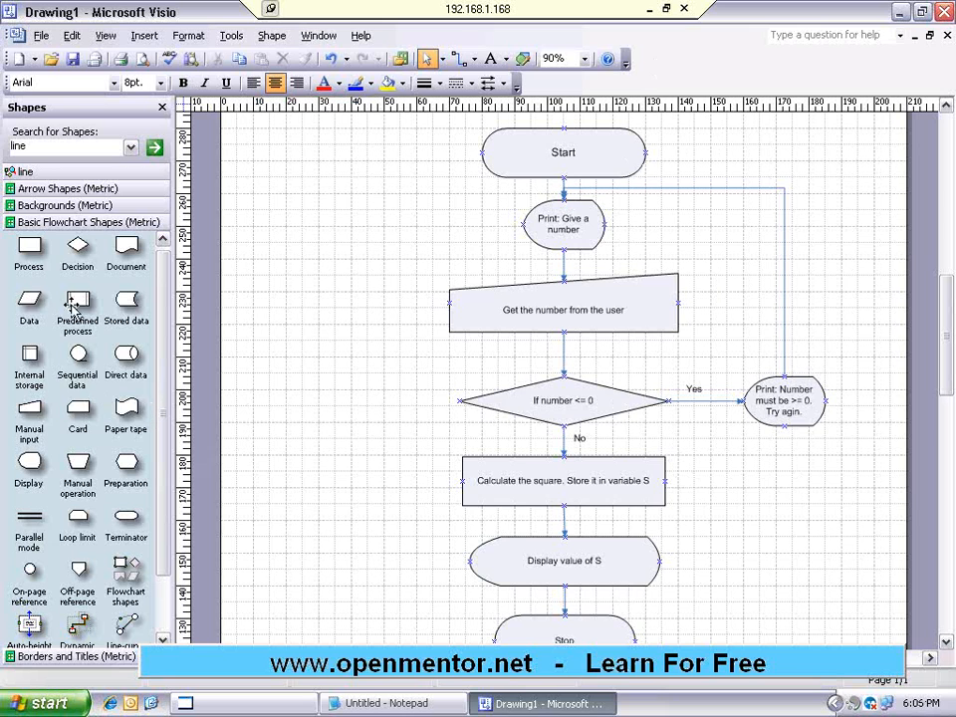
# - Place a Data shape below the "Try agin" display shape, label it Display "welcom", and delete it
pyautogui.moveTo(30, 299); pyautogui.dragTo(787, 508)
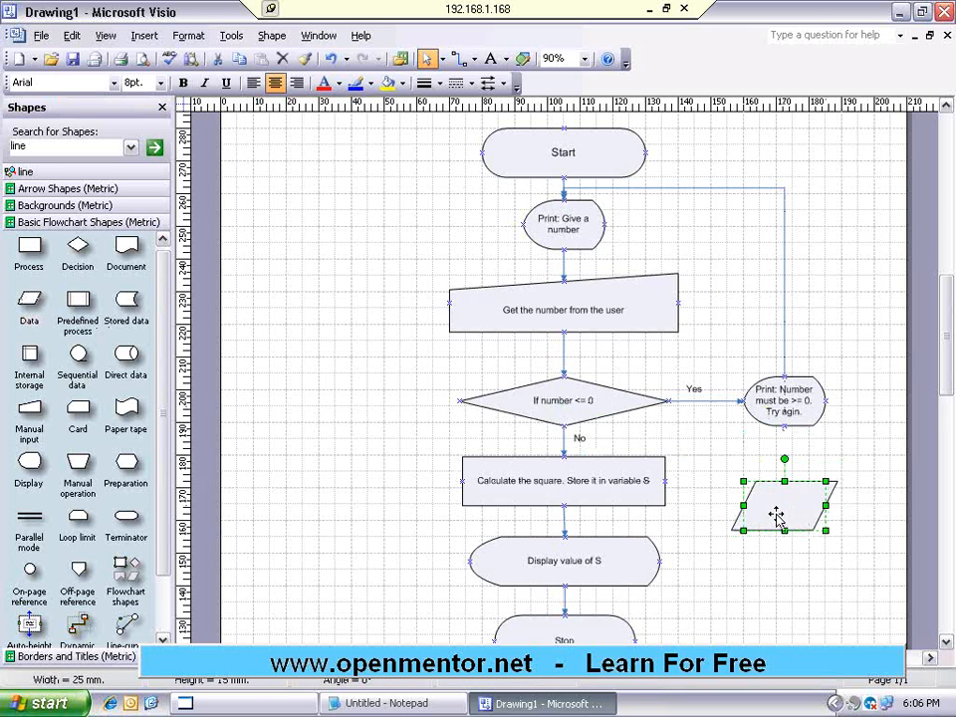
pyautogui.doubleClick(774, 511)
pyautogui.write('Disp')
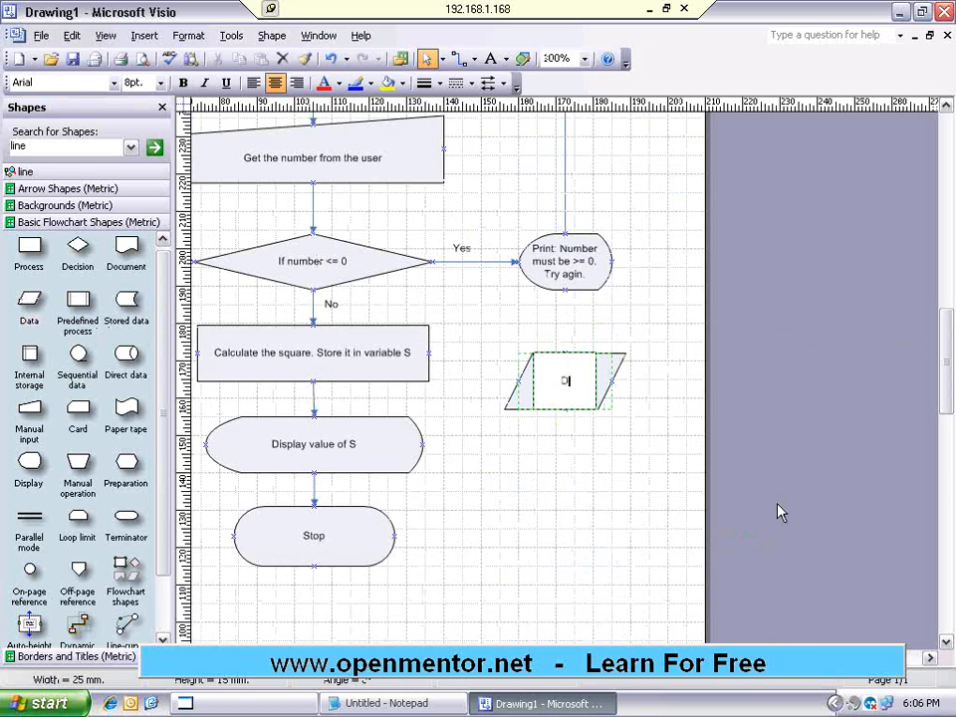
pyautogui.write('lay')
pyautogui.write(' "we')
pyautogui.write('lcom')
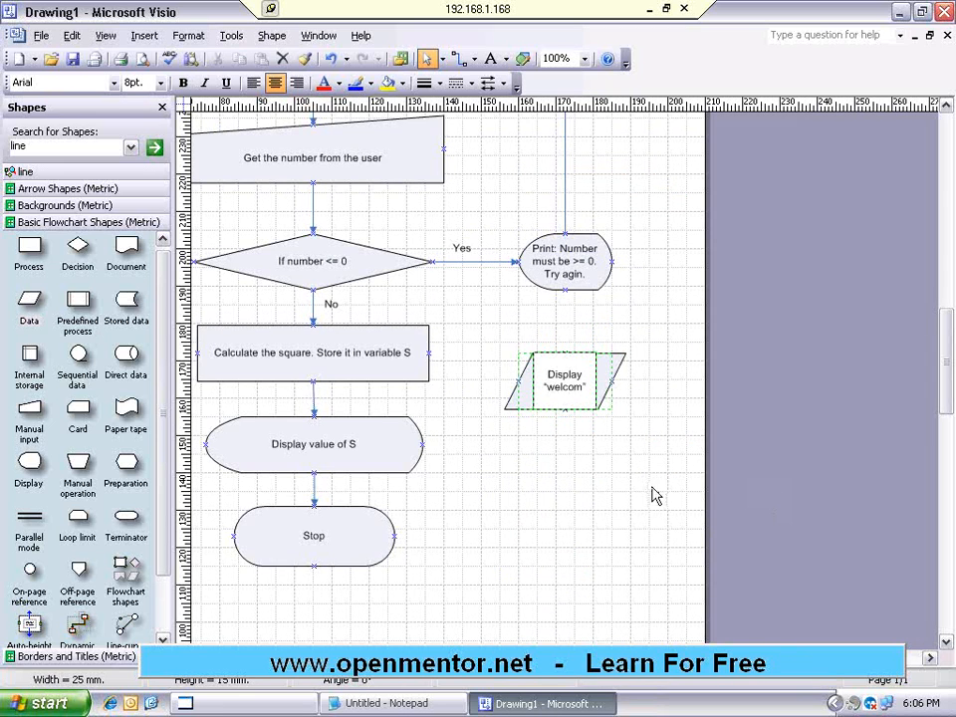
pyautogui.click(640, 474)
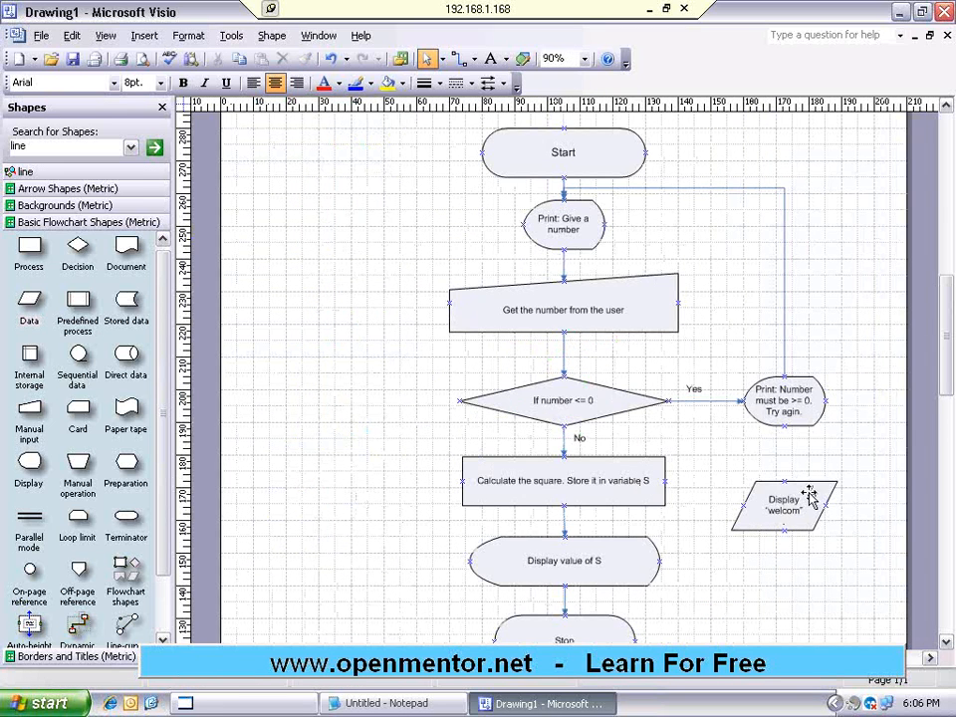
pyautogui.click(811, 495)
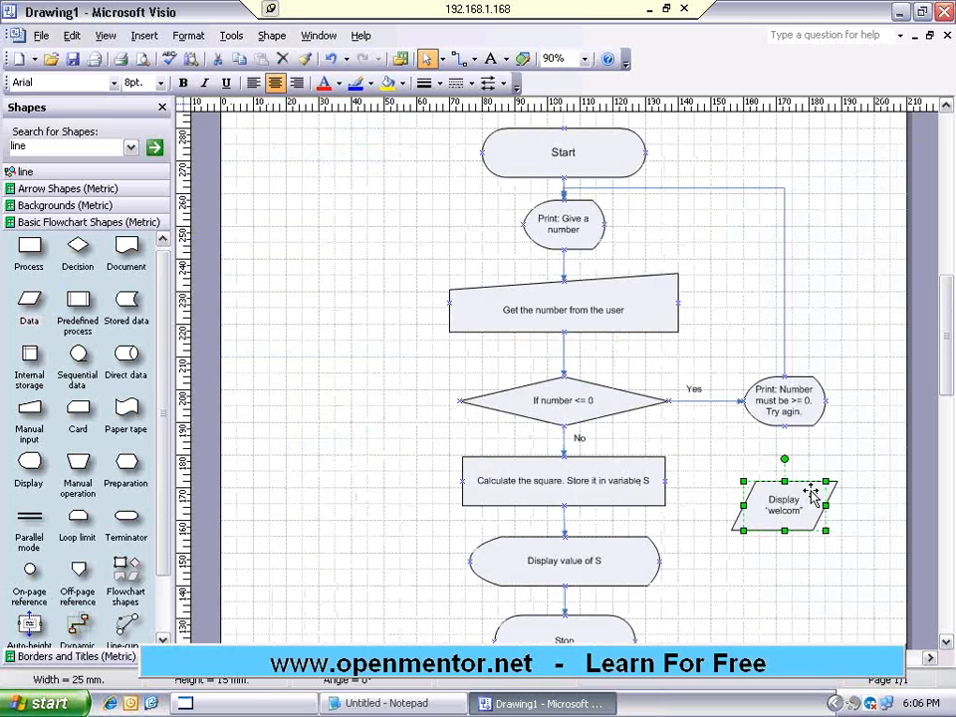
pyautogui.press('Delete')
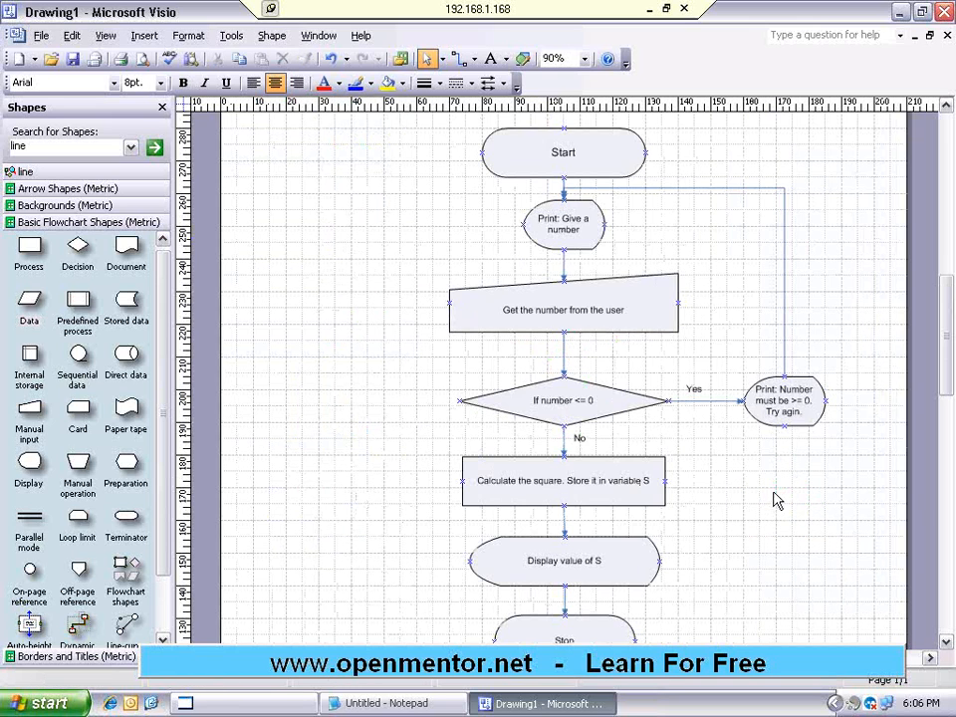
pyautogui.click(565, 392)
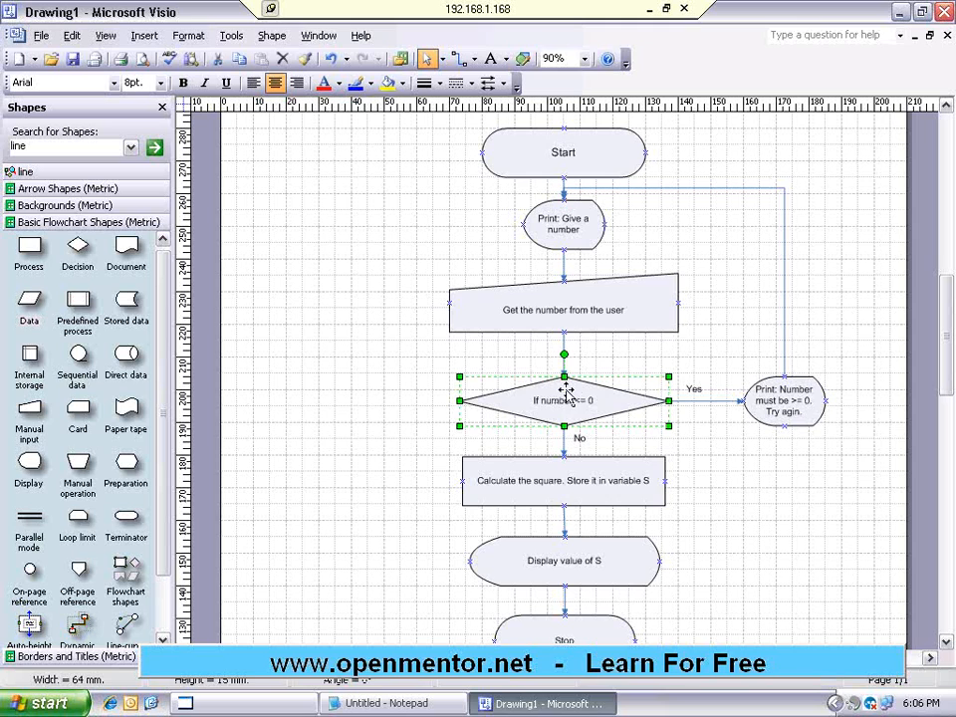
pyautogui.click(789, 398)
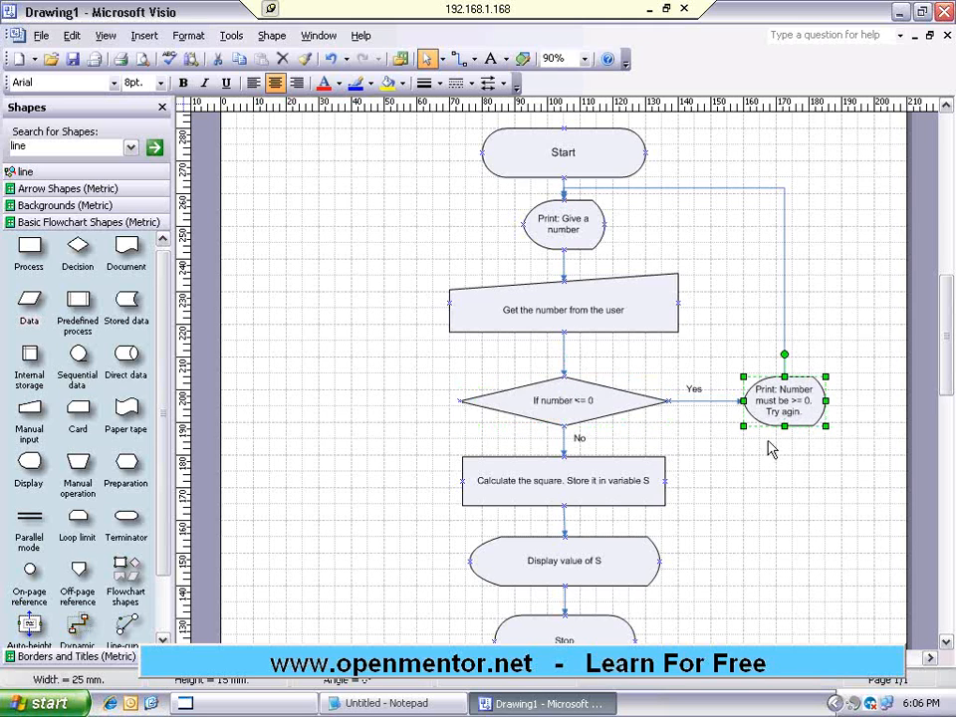
pyautogui.click(577, 483)
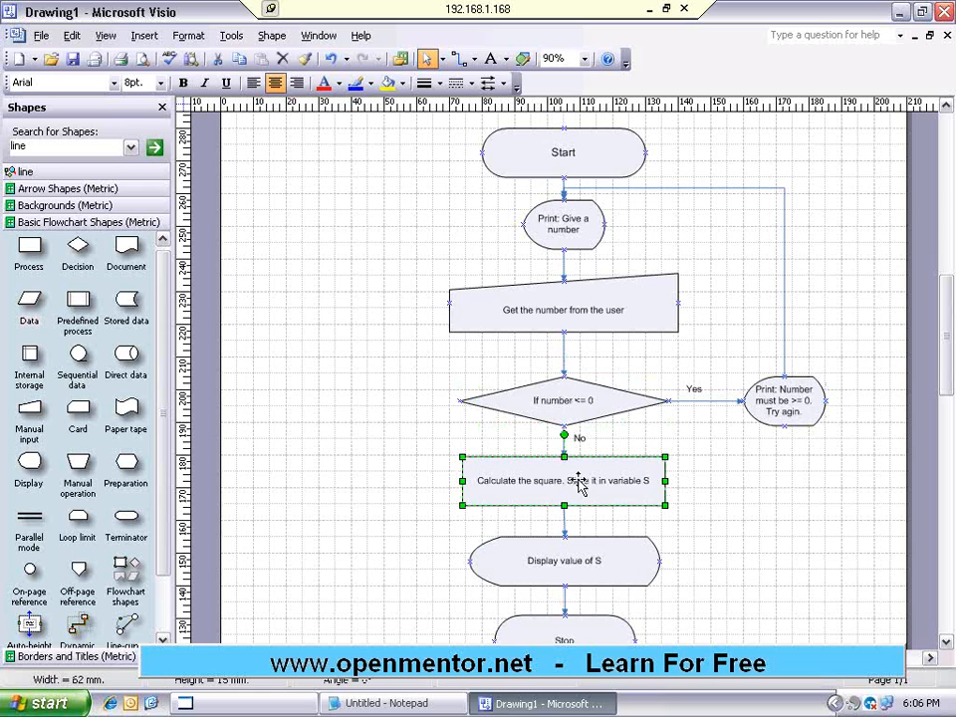
pyautogui.click(572, 559)
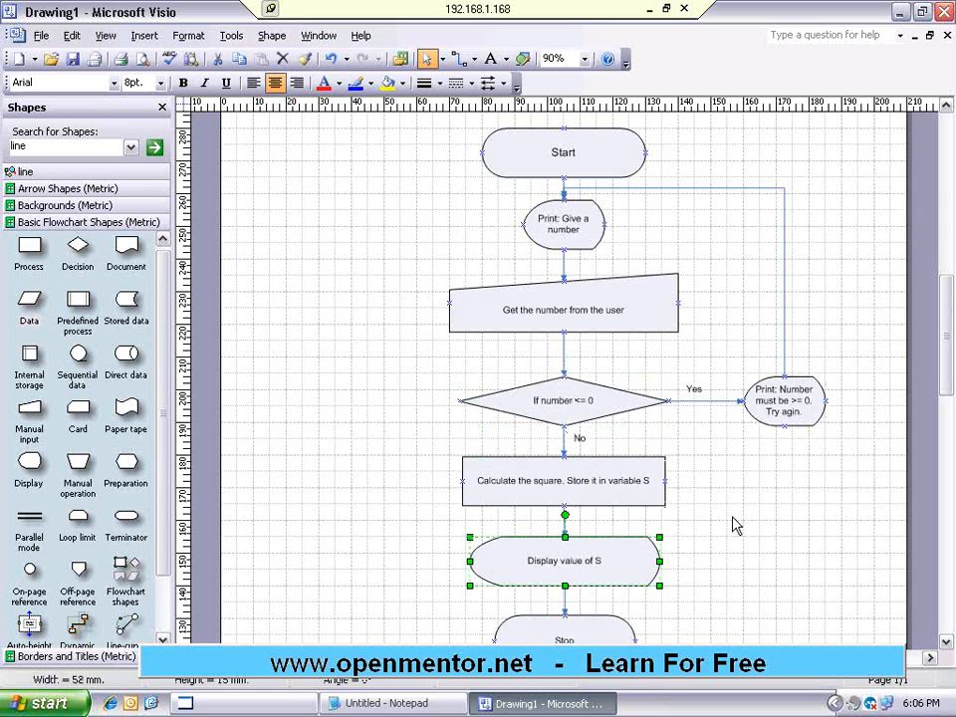
pyautogui.scroll(-1, 736, 524)
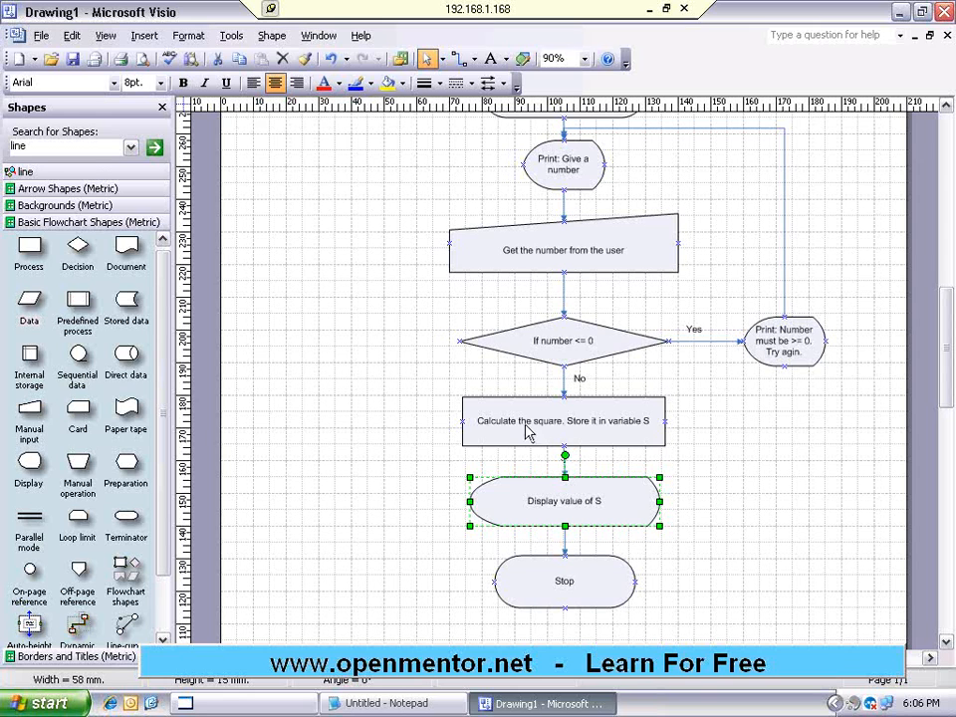
# - Save the drawing in My Documents under the file name basicflowchart
pyautogui.click(72, 59)
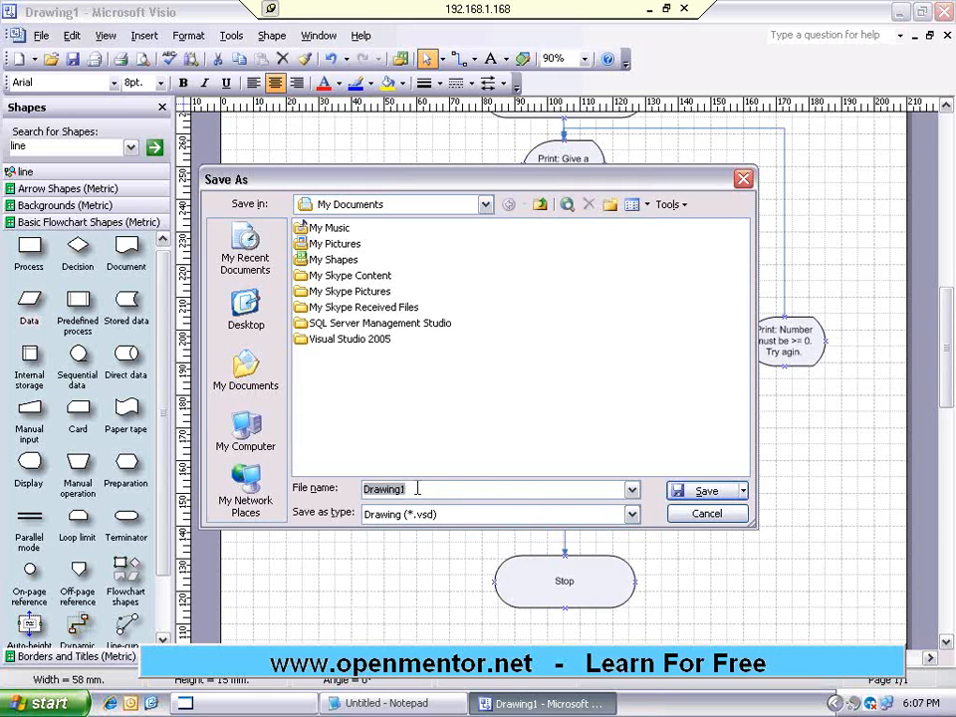
pyautogui.write('basicflowchart')
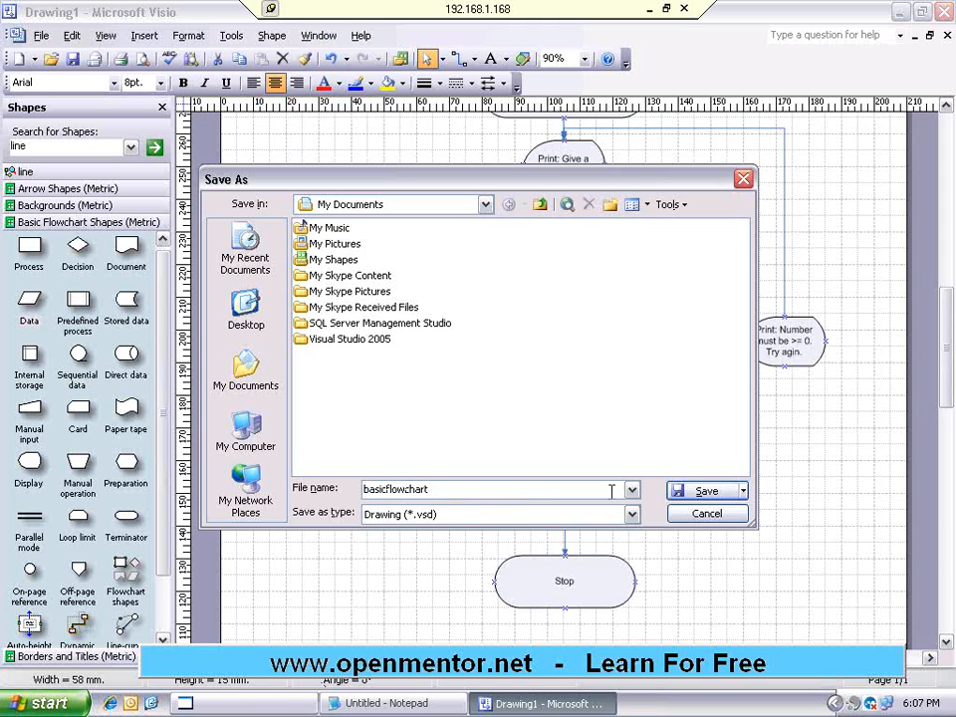
pyautogui.click(693, 491)
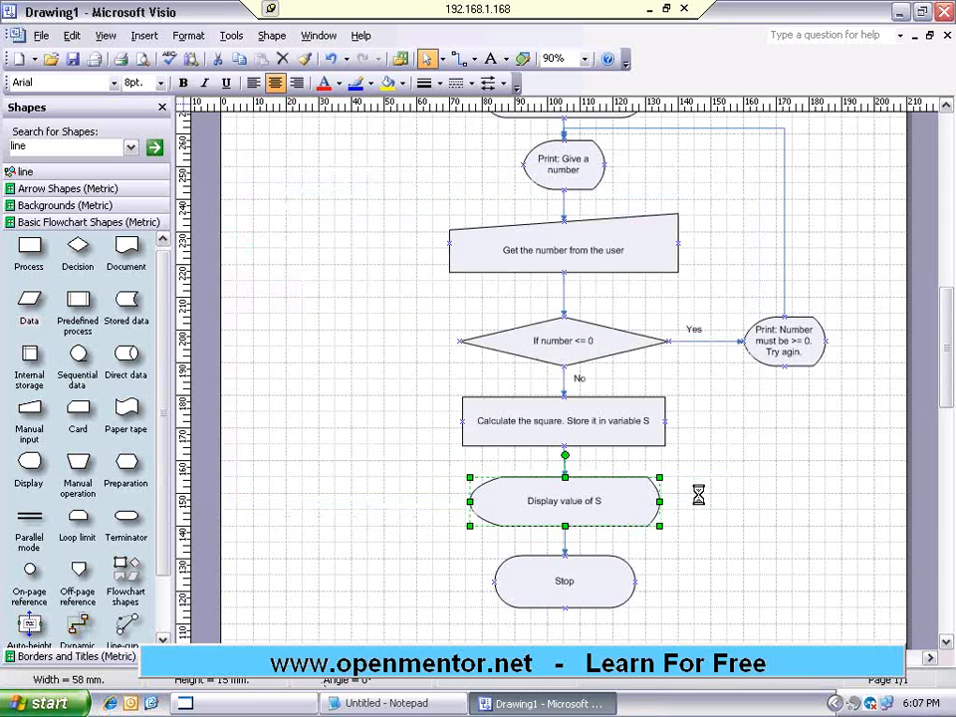
pyautogui.click(821, 215)
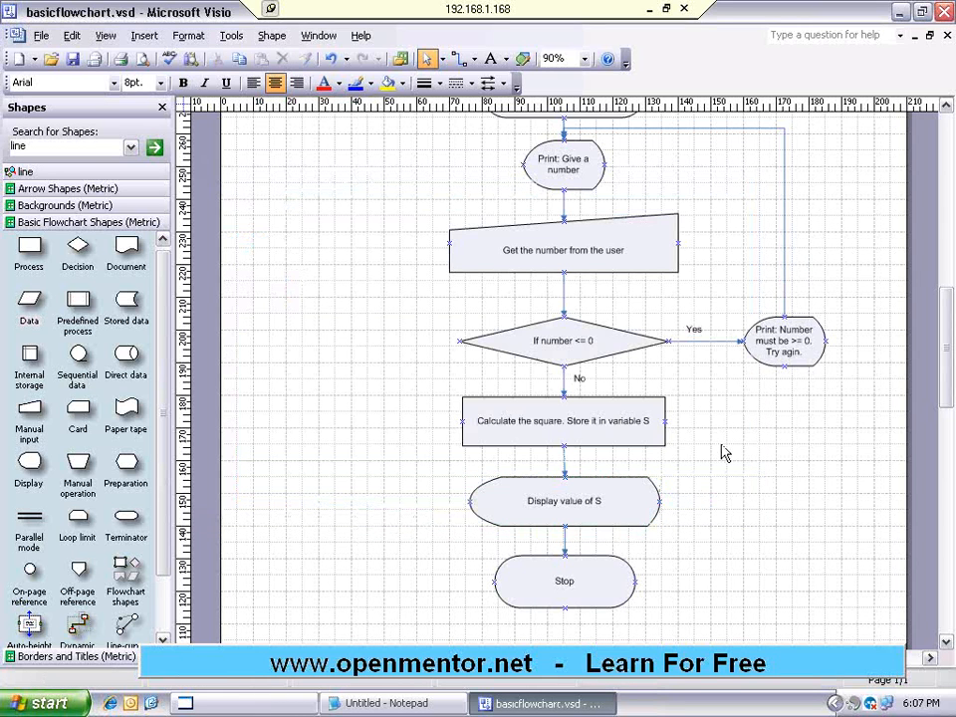
pyautogui.click(598, 345)
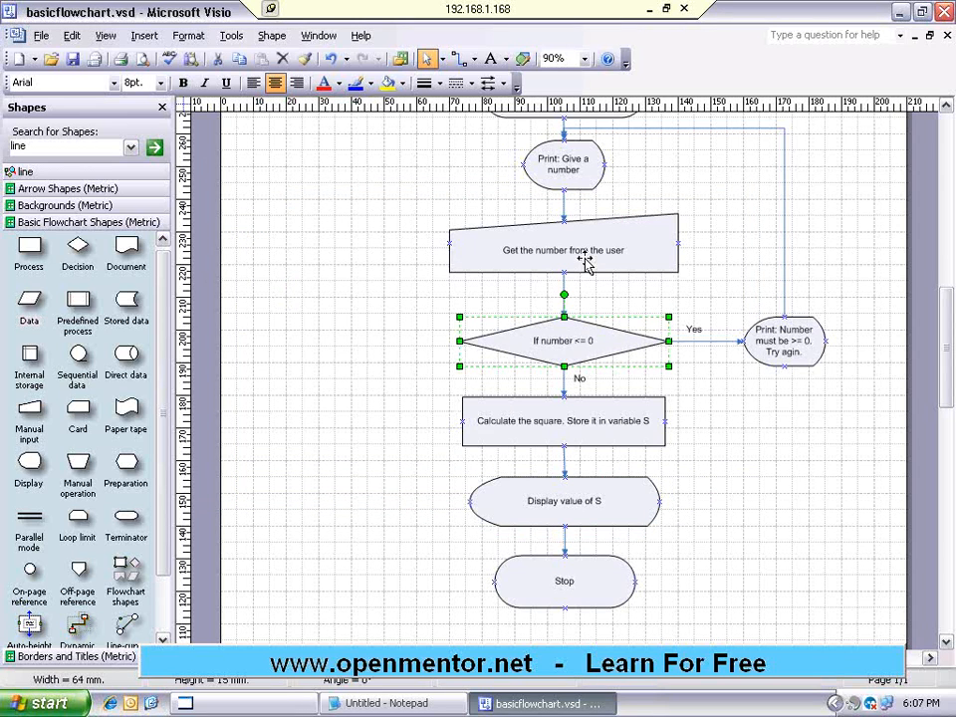
pyautogui.scroll(1, 949, 383)
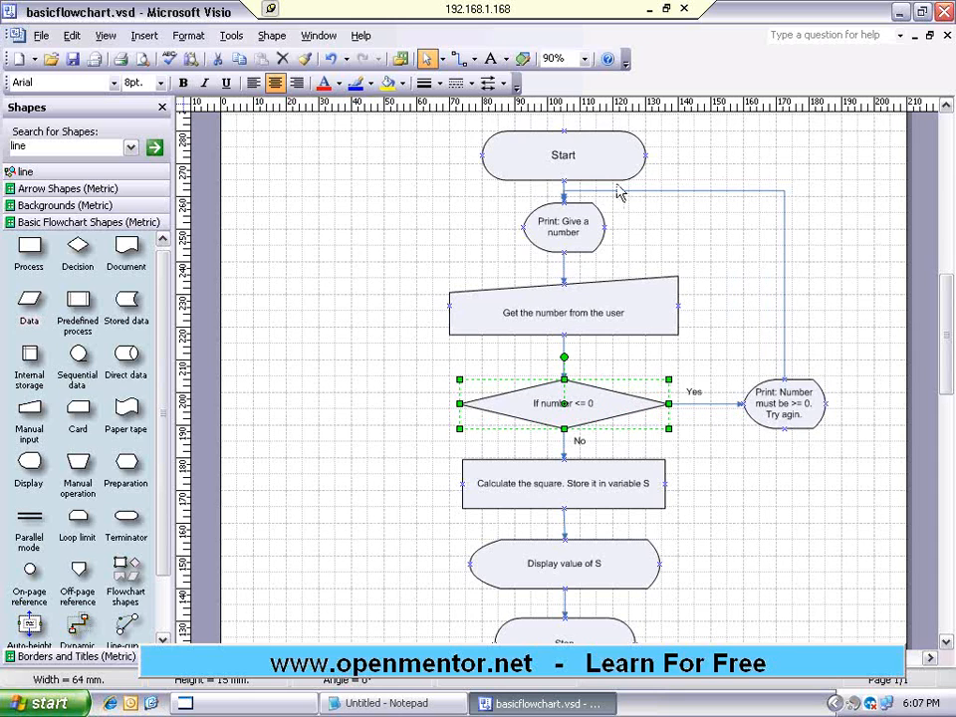
pyautogui.click(565, 229)
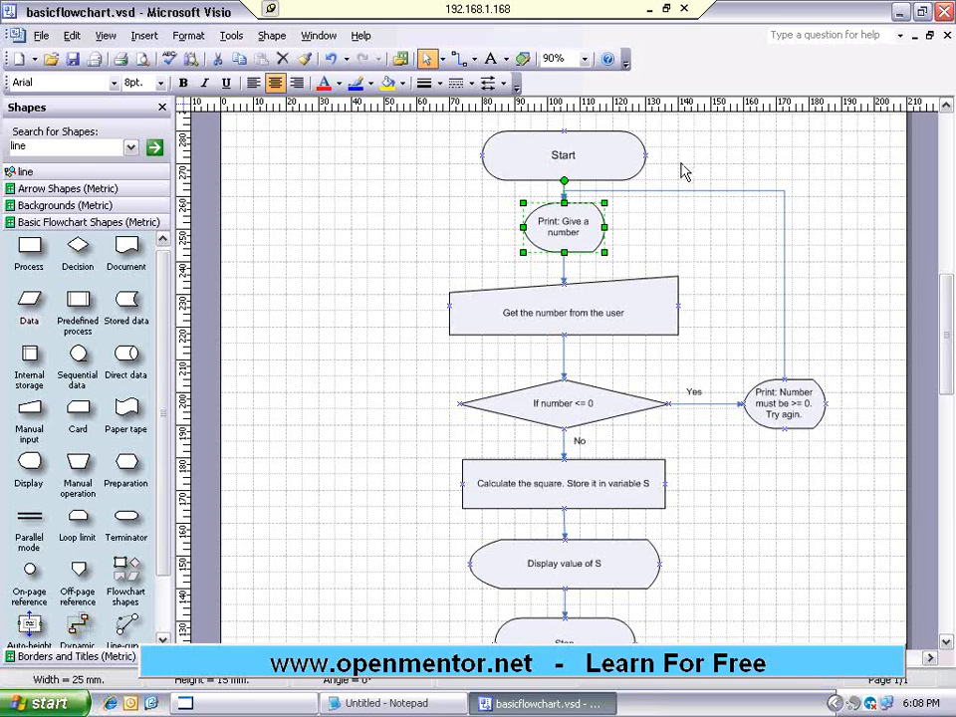
pyautogui.click(814, 201)
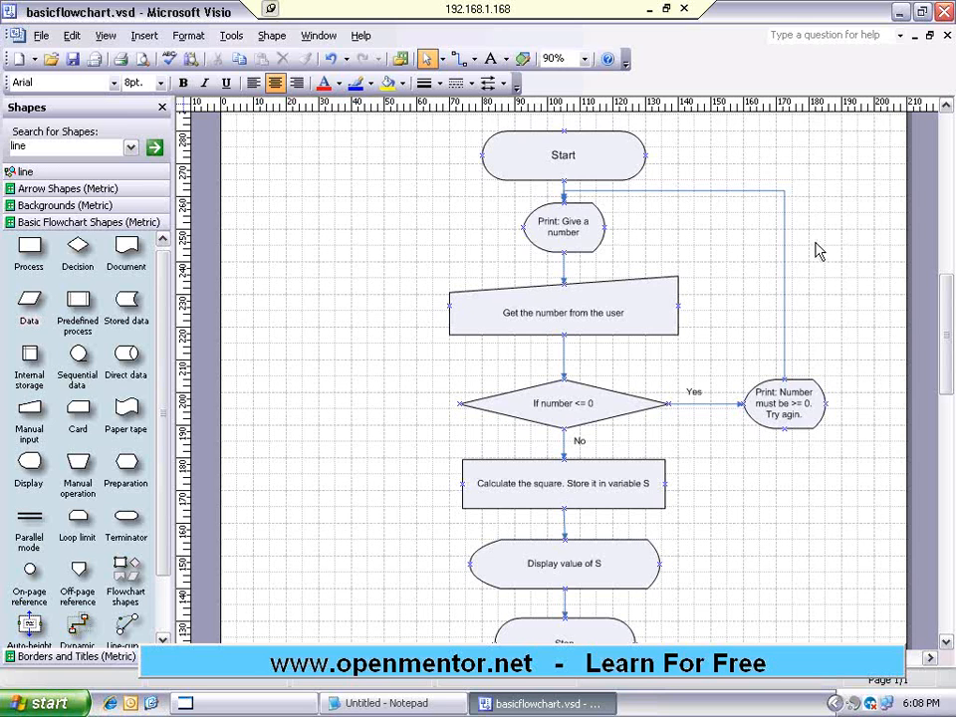
pyautogui.moveTo(949, 267); pyautogui.dragTo(946, 317)
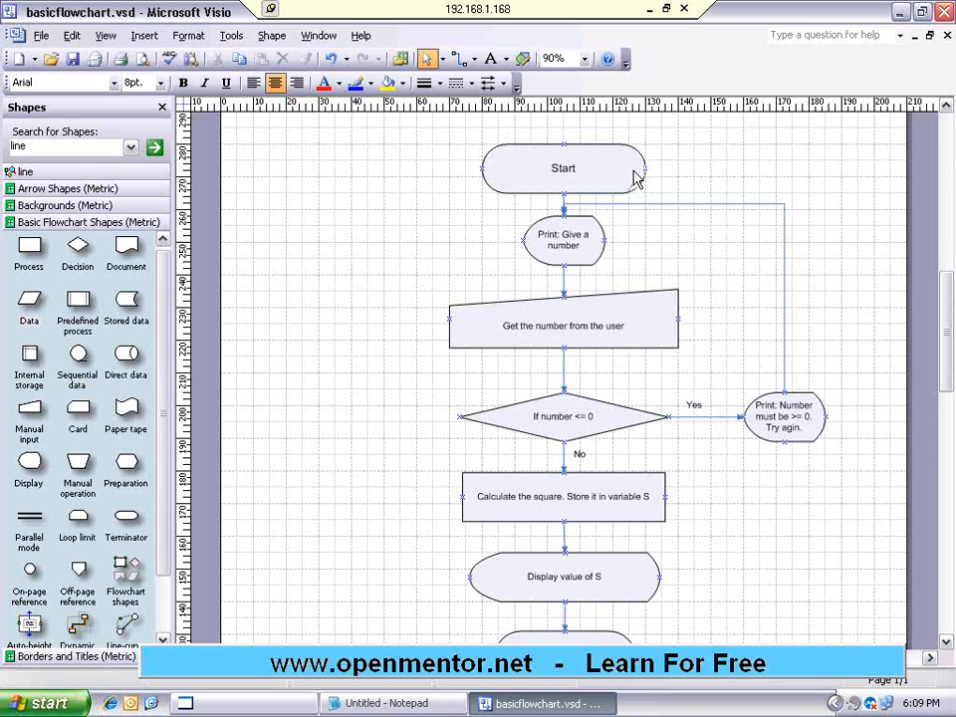
pyautogui.moveTo(946, 298)
pyautogui.mouseDown()
pyautogui.moveTo(945, 329)
pyautogui.moveTo(946, 279)
pyautogui.mouseUp()
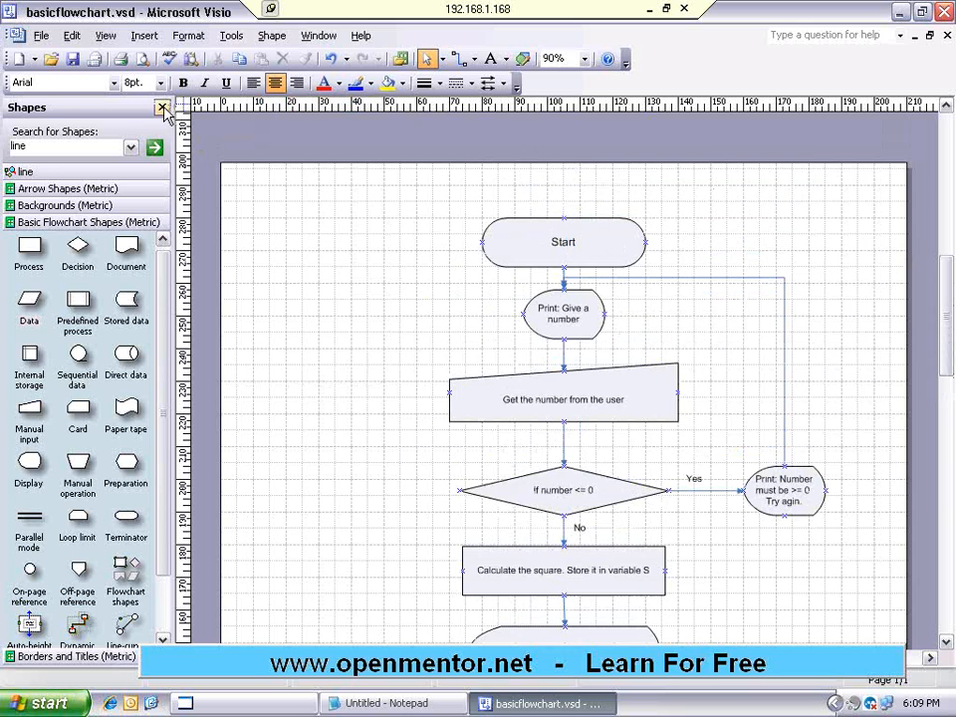
# - Create a new Cross Functional Flowchart (Metric) drawing with vertical band orientation, two bands and a title bar
pyautogui.click(42, 36)
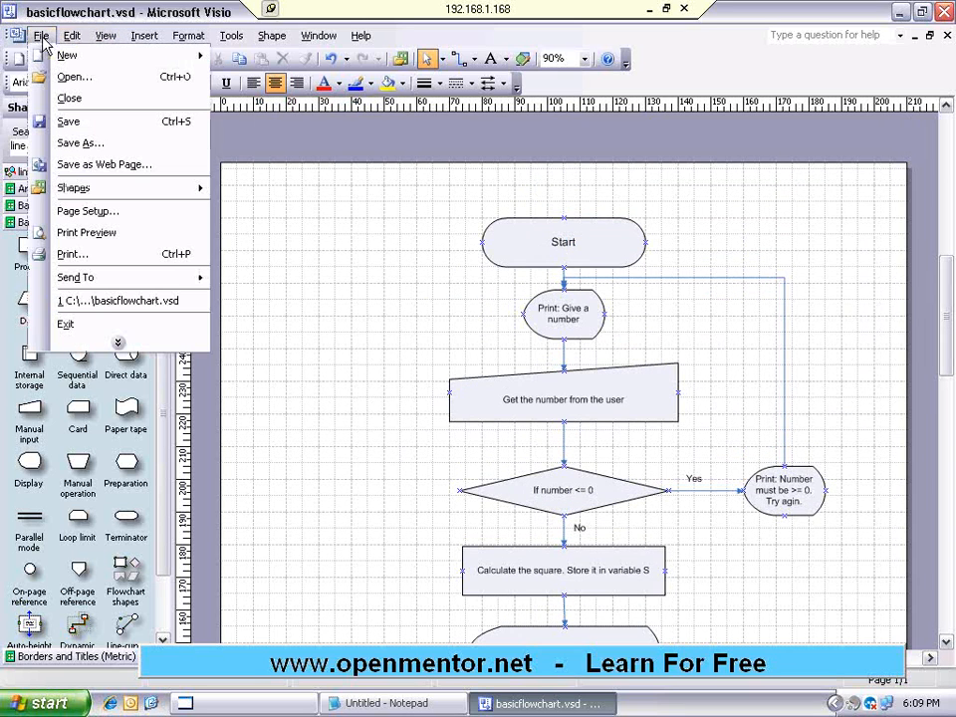
pyautogui.moveTo(55, 57)
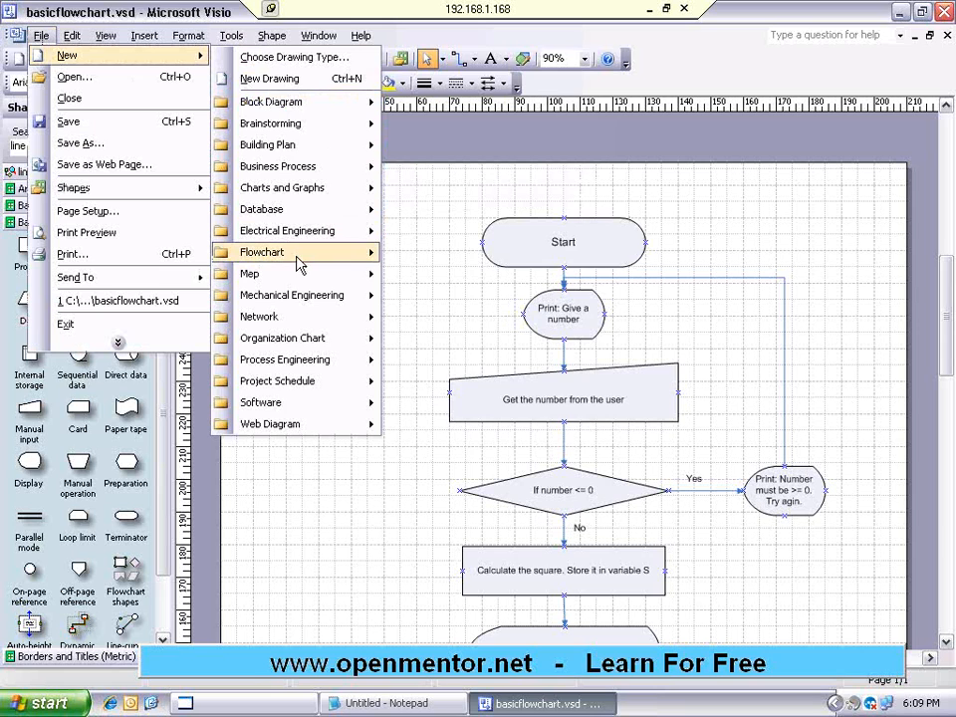
pyautogui.moveTo(334, 265)
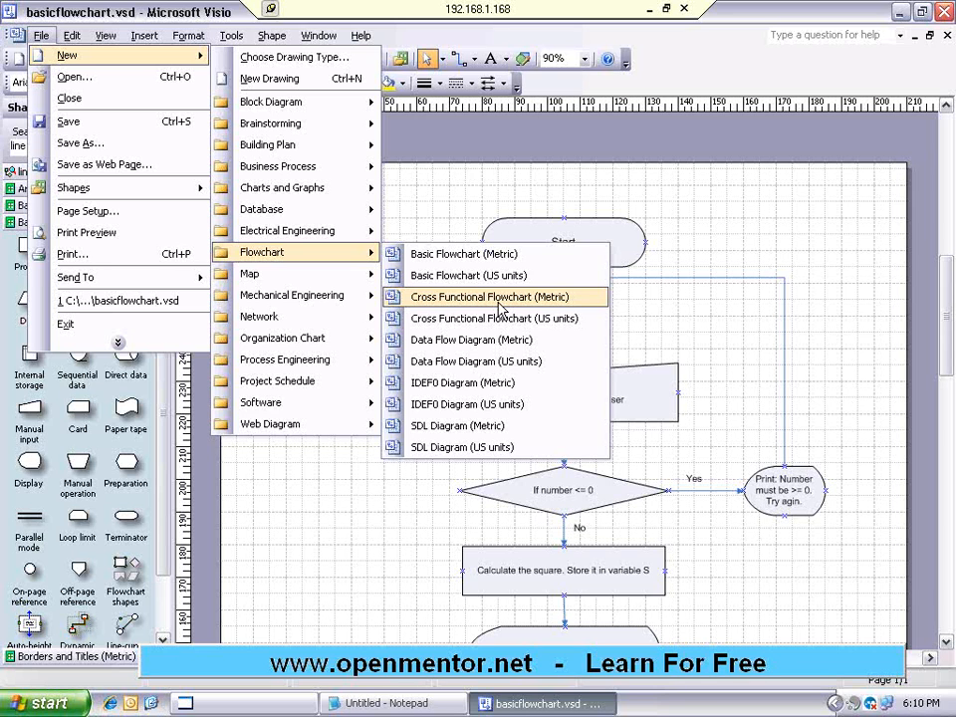
pyautogui.click(498, 301)
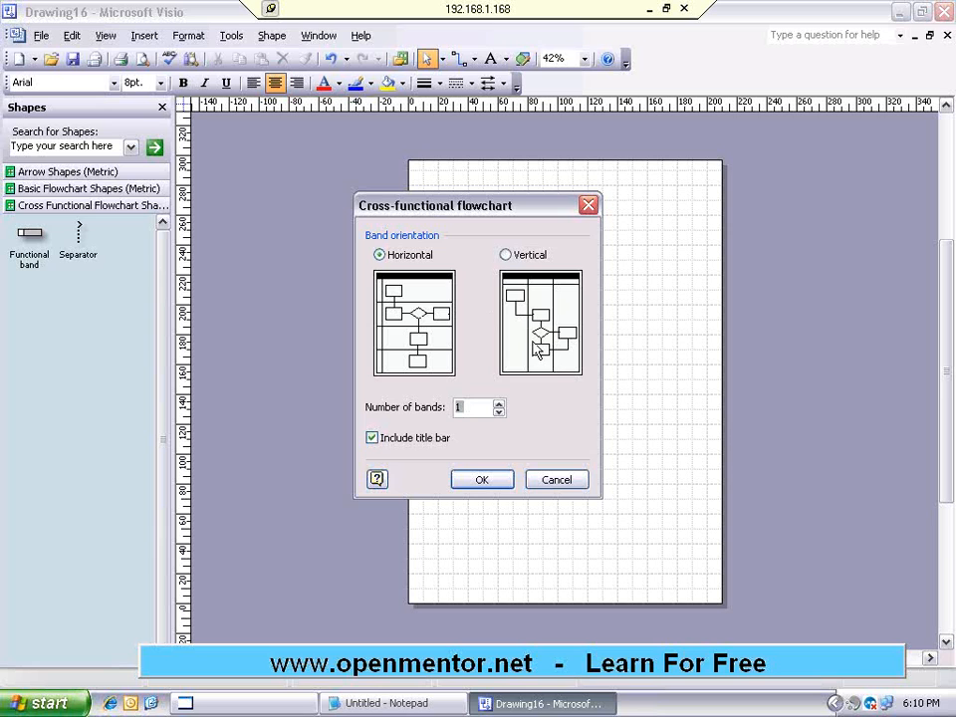
pyautogui.click(498, 403)
pyautogui.click(510, 256)
pyautogui.click(482, 481)
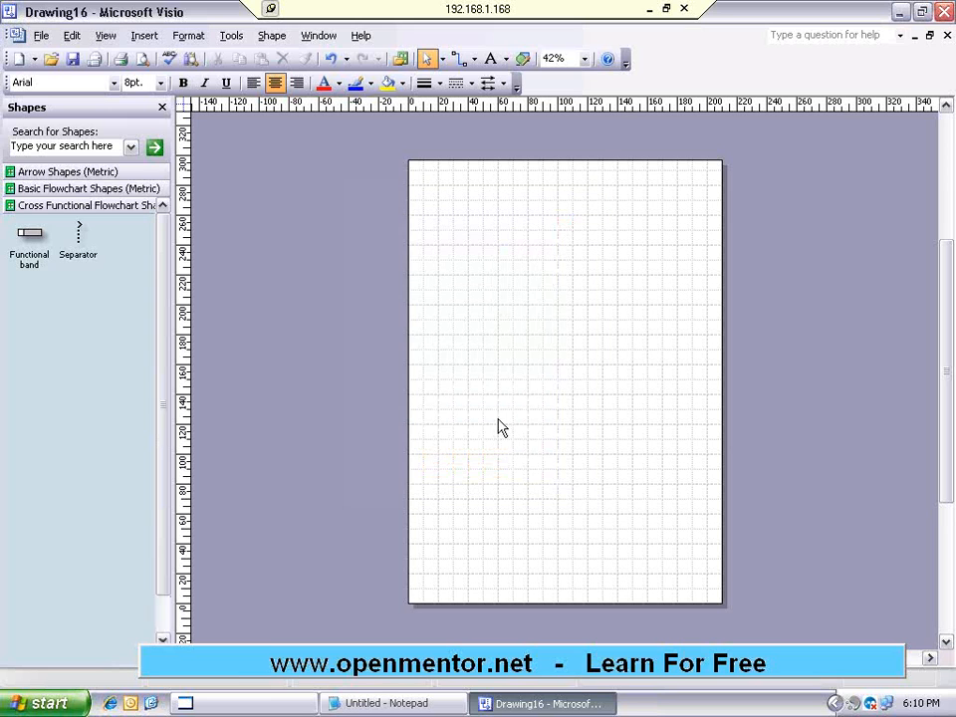
# - Zoom the page to 70% and widen the second function band to about 90 mm
pyautogui.click(569, 204)
pyautogui.click(495, 201)
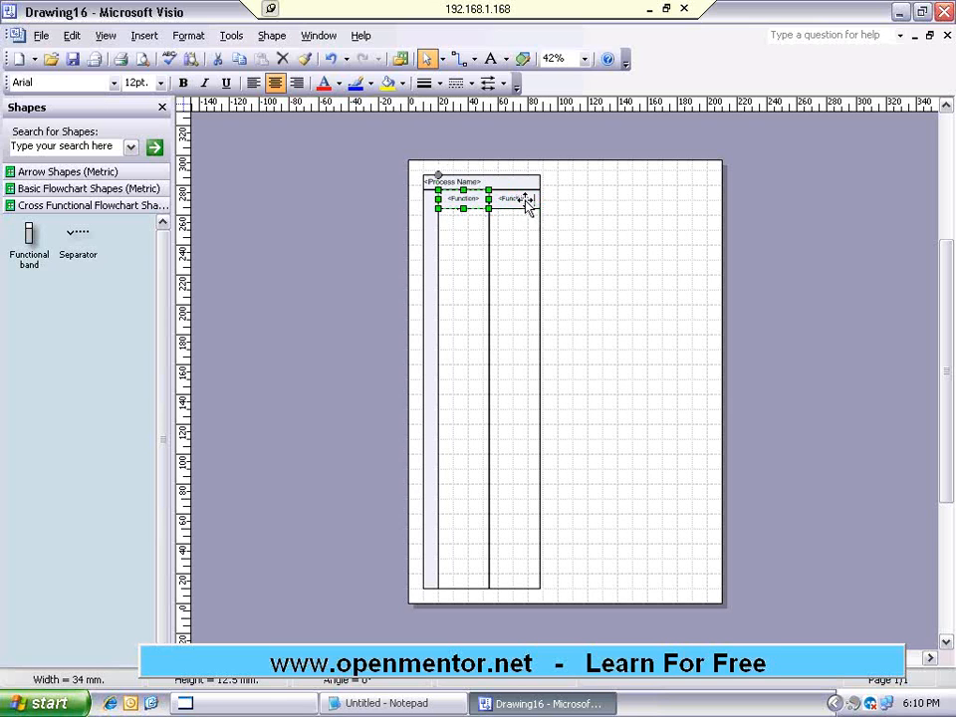
pyautogui.click(560, 58)
pyautogui.write('70')
pyautogui.press('Return')
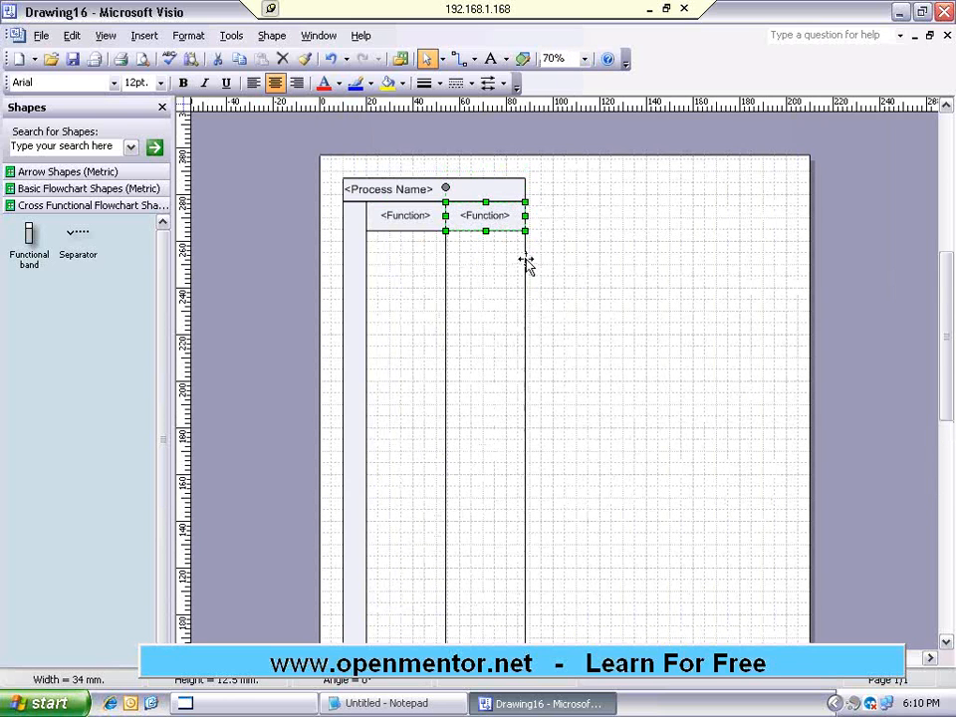
pyautogui.moveTo(526, 215); pyautogui.dragTo(682, 215)
pyautogui.moveTo(445, 215); pyautogui.dragTo(527, 216)
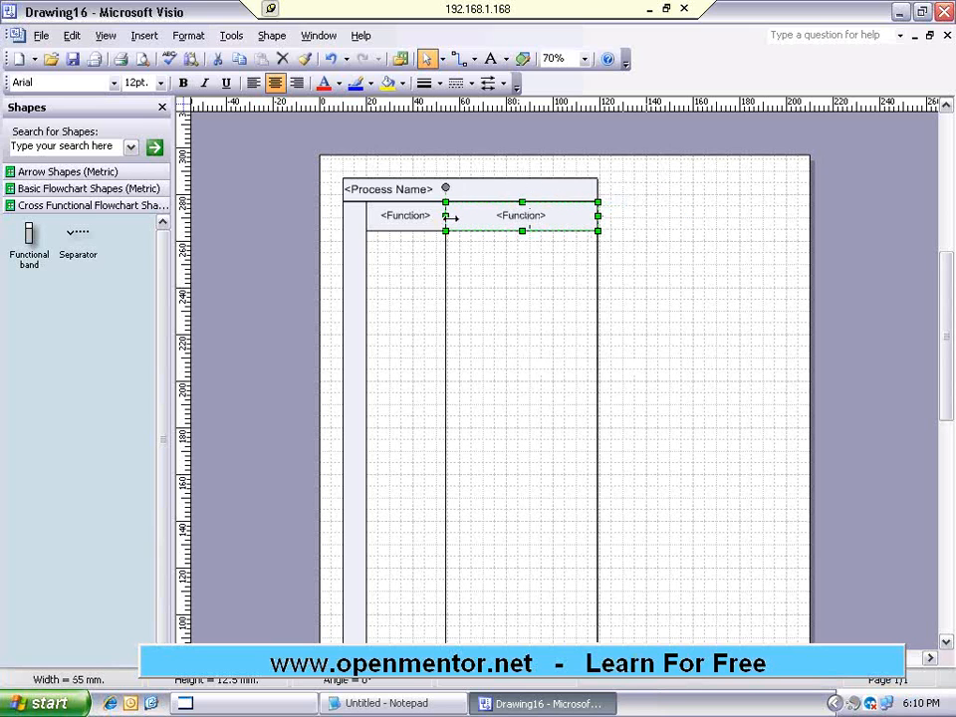
pyautogui.moveTo(447, 216); pyautogui.dragTo(543, 219)
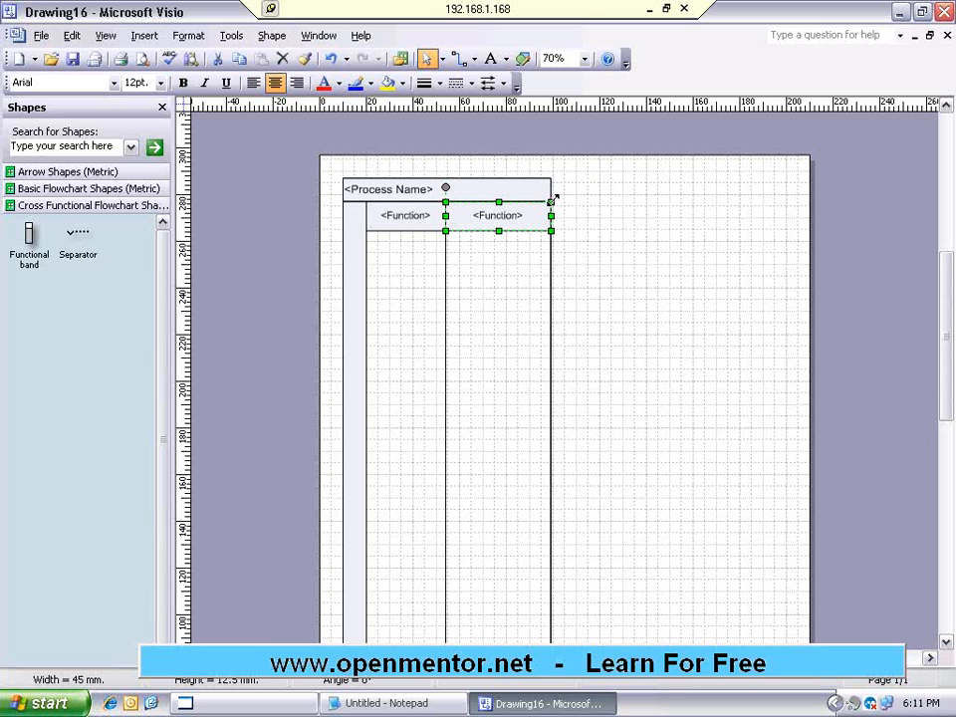
pyautogui.moveTo(550, 215); pyautogui.dragTo(737, 221)
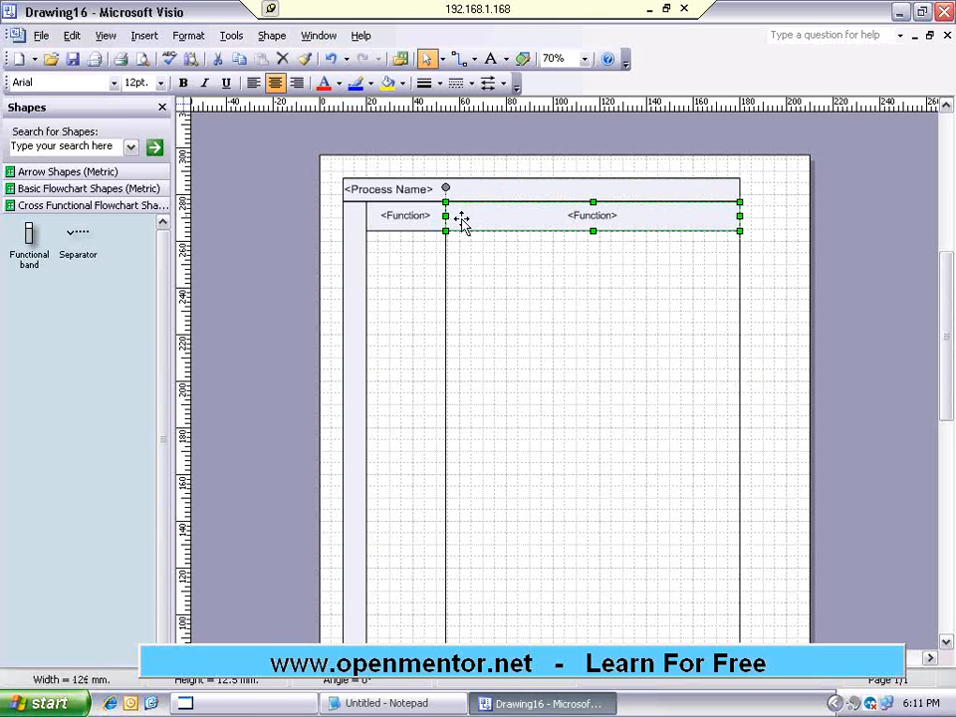
pyautogui.moveTo(448, 216); pyautogui.dragTo(526, 215)
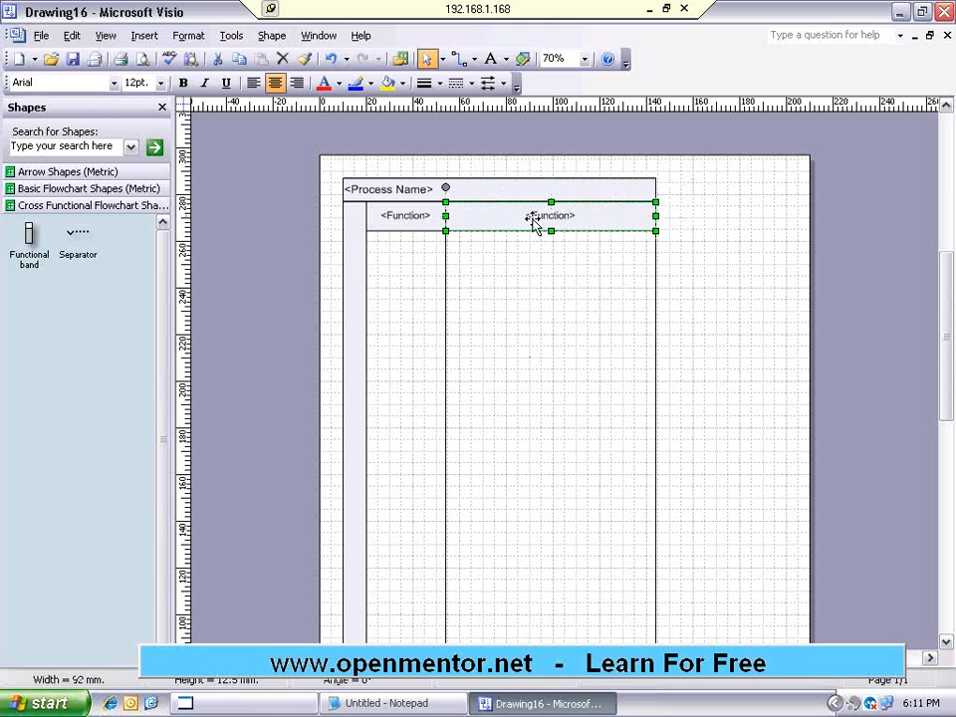
pyautogui.scroll(-3, 738, 215)
pyautogui.scroll(3, 737, 215)
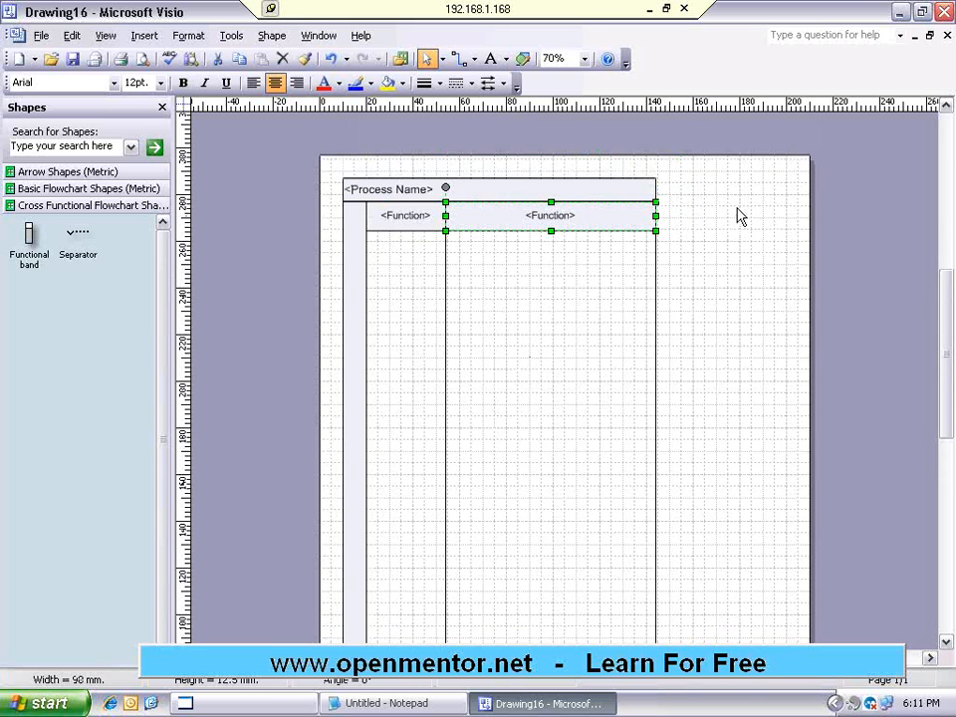
# - Replace the first band's function heading with "Employee Tasks"
pyautogui.click(472, 193)
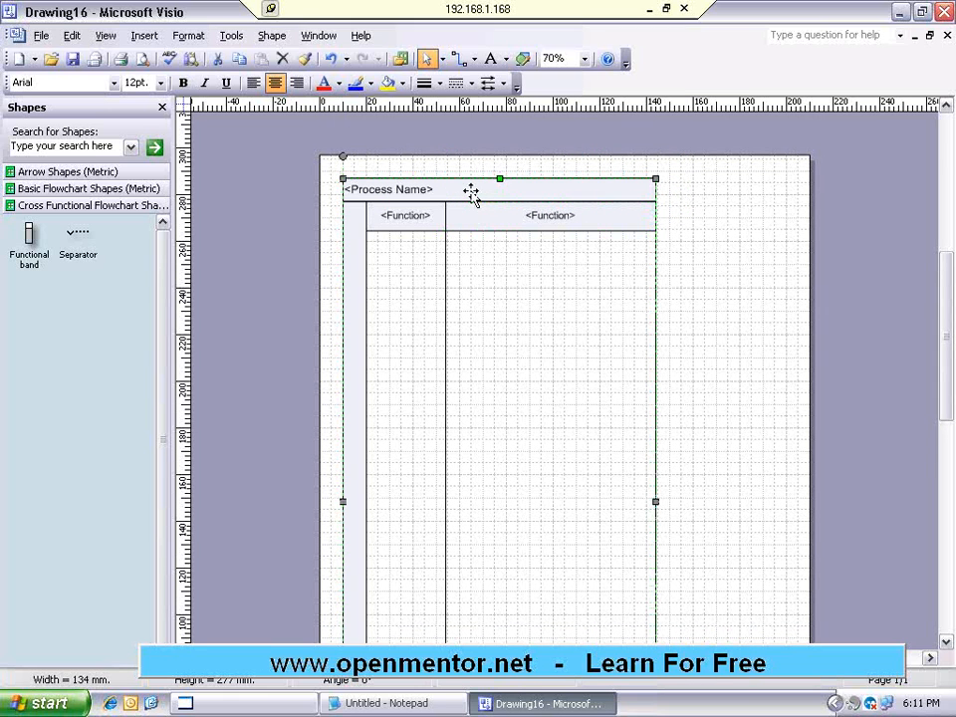
pyautogui.click(420, 219)
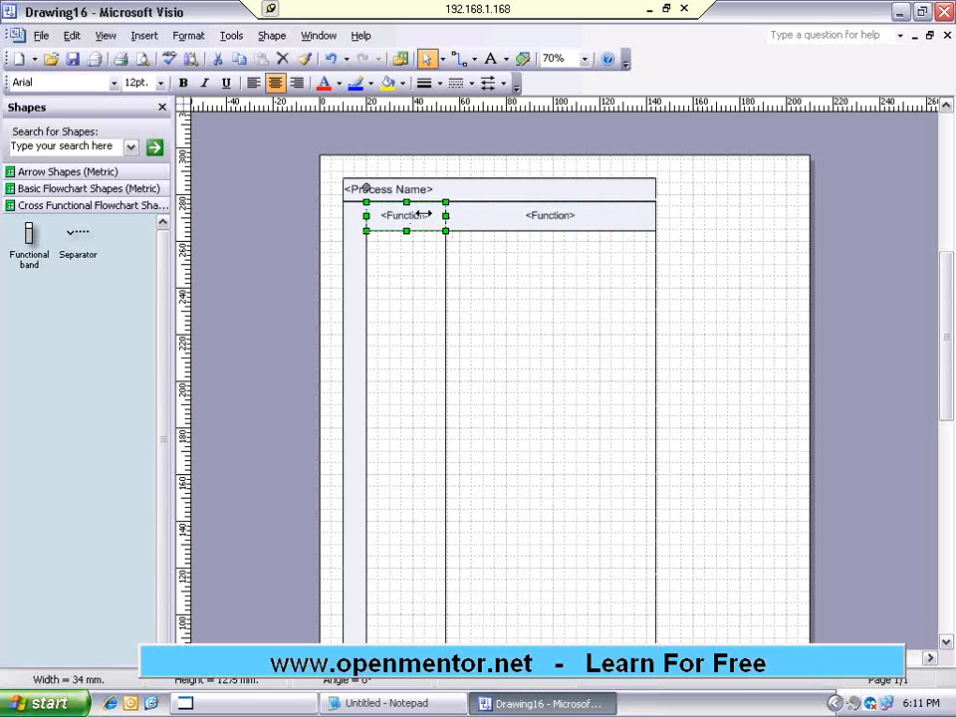
pyautogui.doubleClick(402, 219)
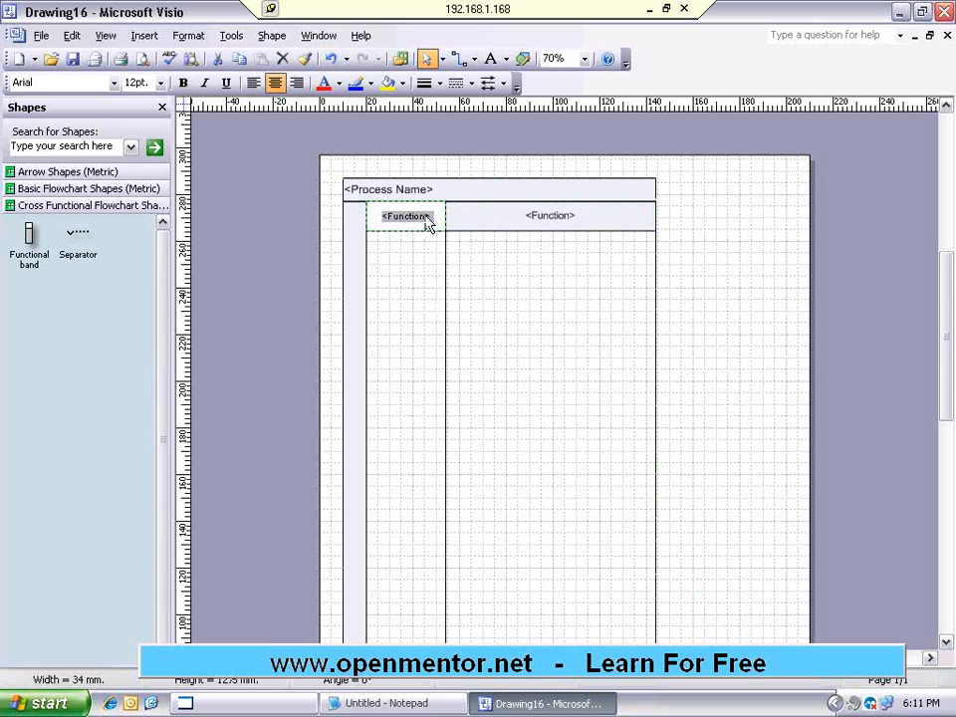
pyautogui.write('Employee')
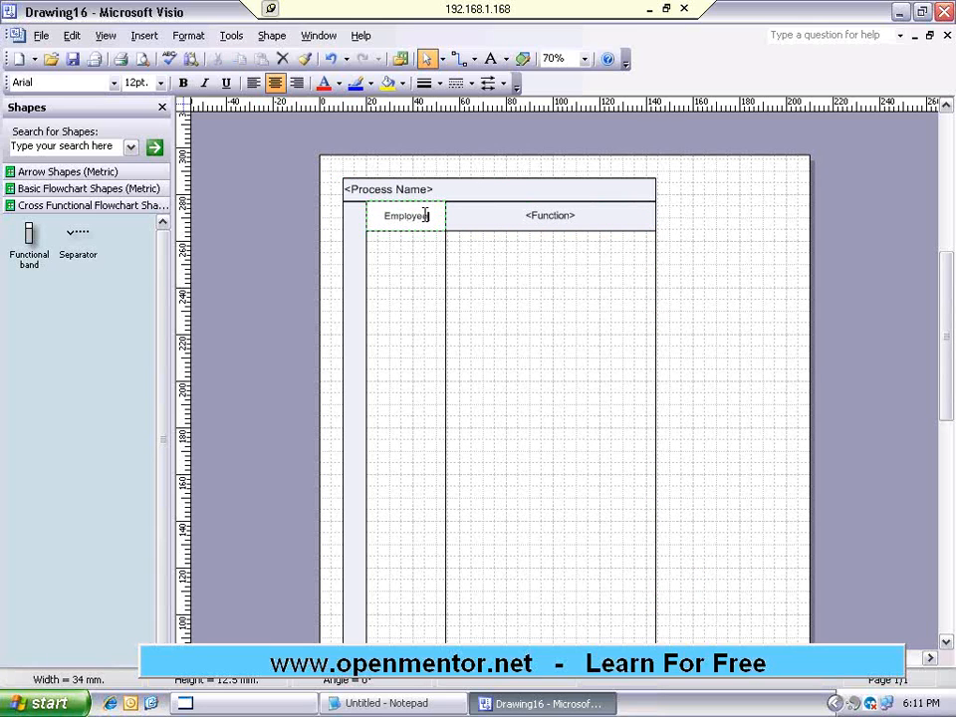
pyautogui.write(' Tasks')
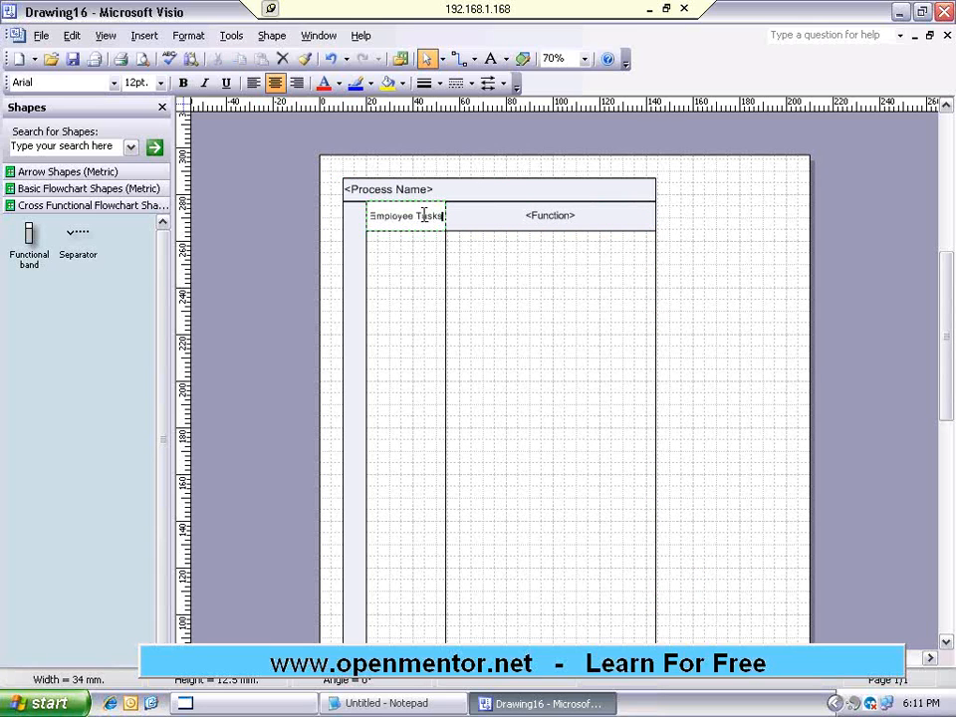
# - Replace the second band's function heading with "Manager Tasks"
pyautogui.click(557, 221)
pyautogui.click(558, 223)
pyautogui.write('Manag')
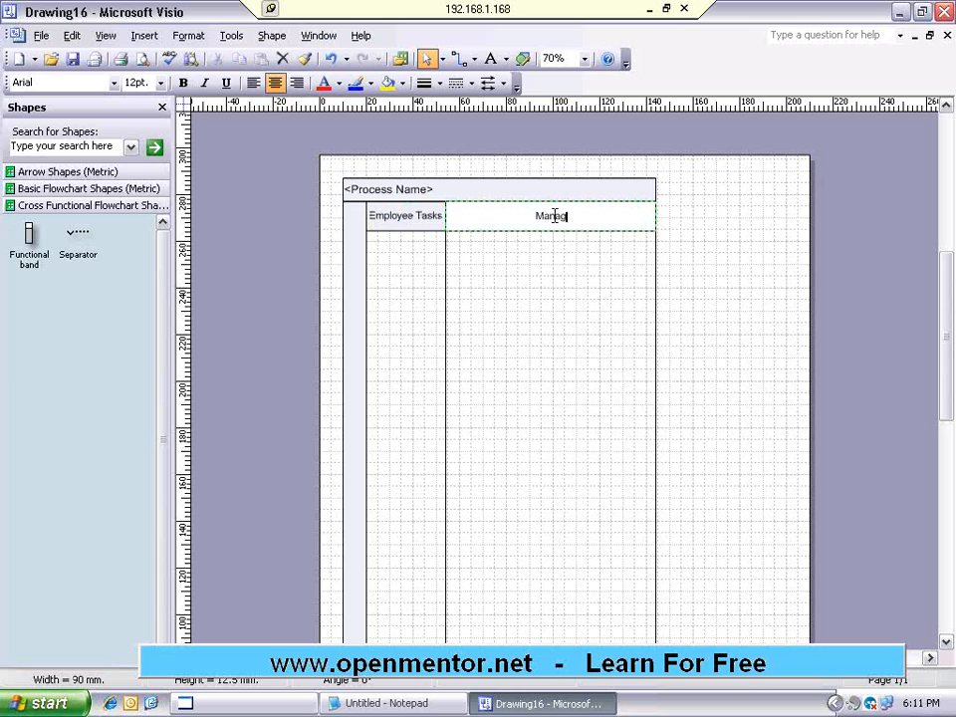
pyautogui.write('er Tasks')
# - Widen the Employee Tasks band to about 70 mm
pyautogui.click(447, 217)
pyautogui.moveTo(447, 216); pyautogui.dragTo(530, 215)
pyautogui.click(476, 278)
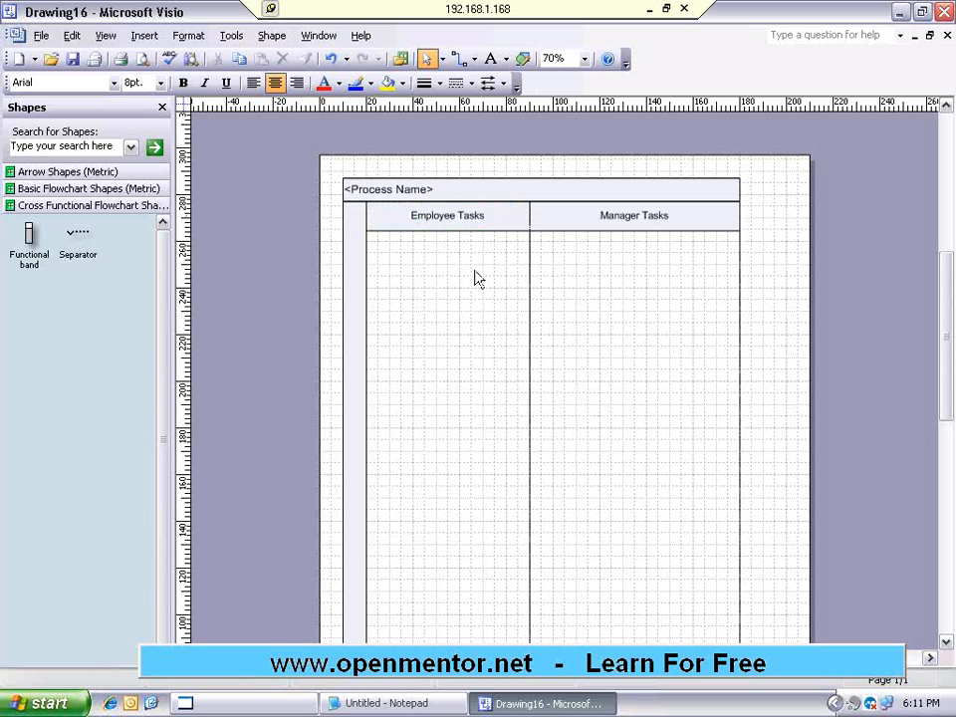
# - Replace the process name in the flowchart's title bar with "Leave application and approval process"
pyautogui.moveTo(948, 294); pyautogui.dragTo(947, 303)
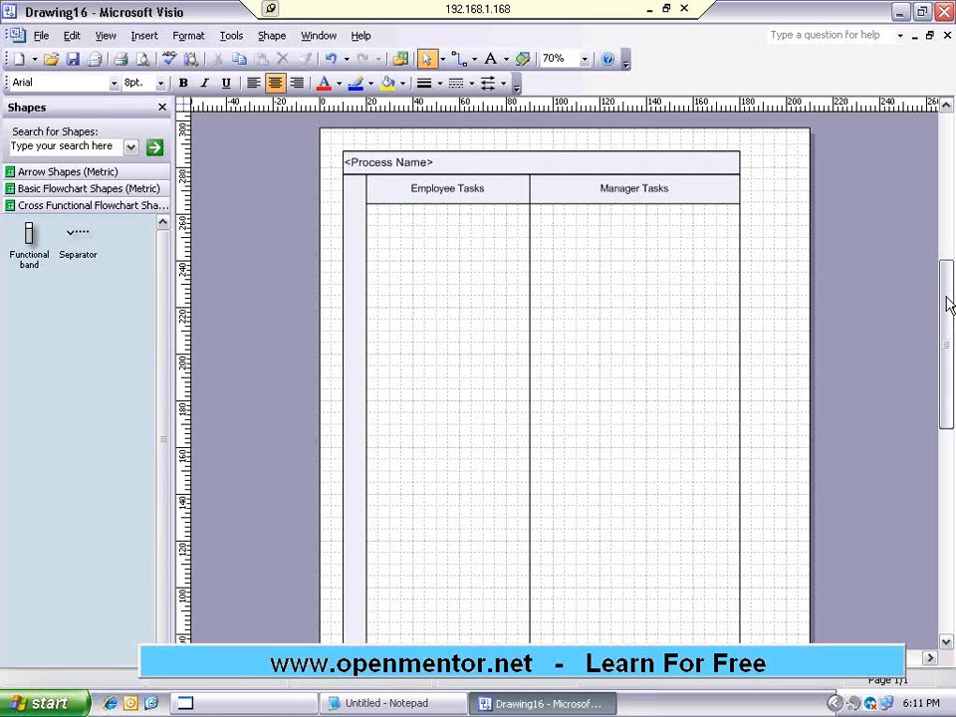
pyautogui.click(439, 160)
pyautogui.click(439, 163)
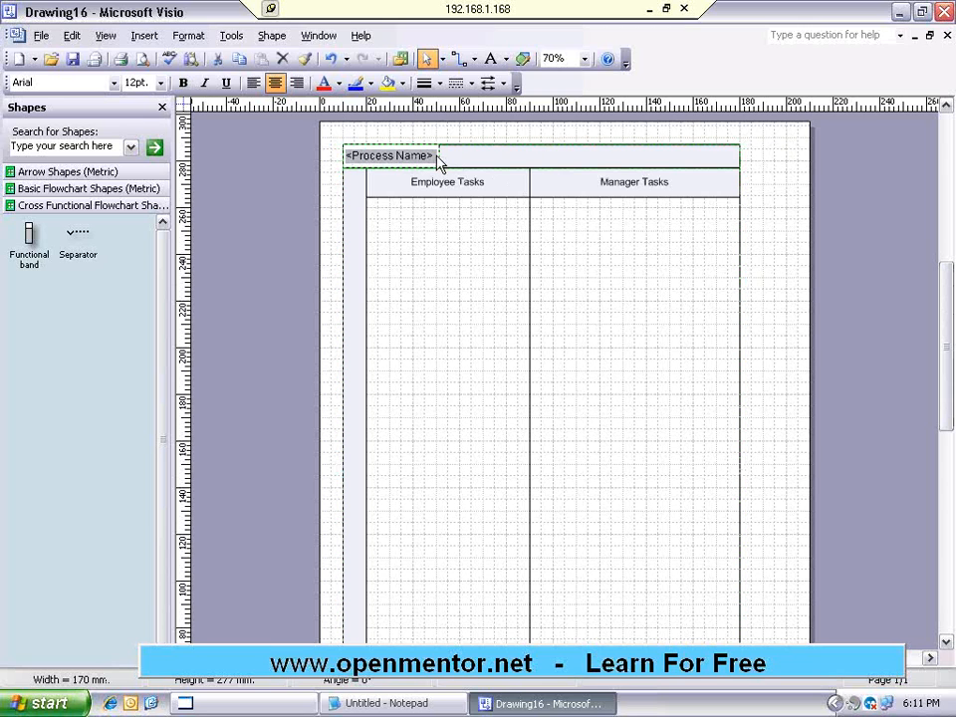
pyautogui.write('Leave')
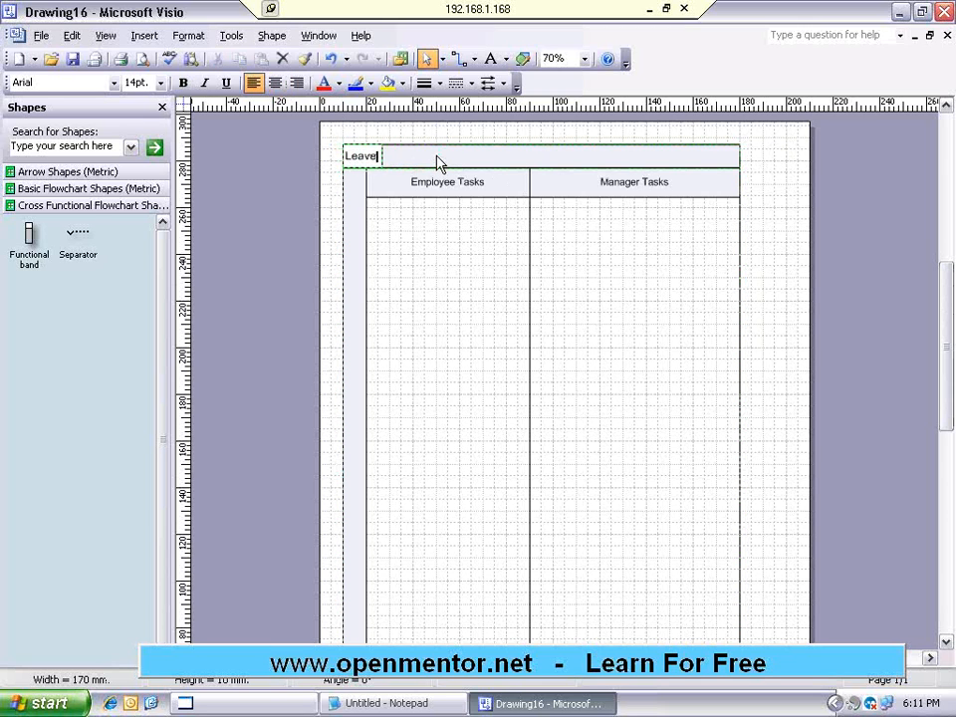
pyautogui.write(' appli')
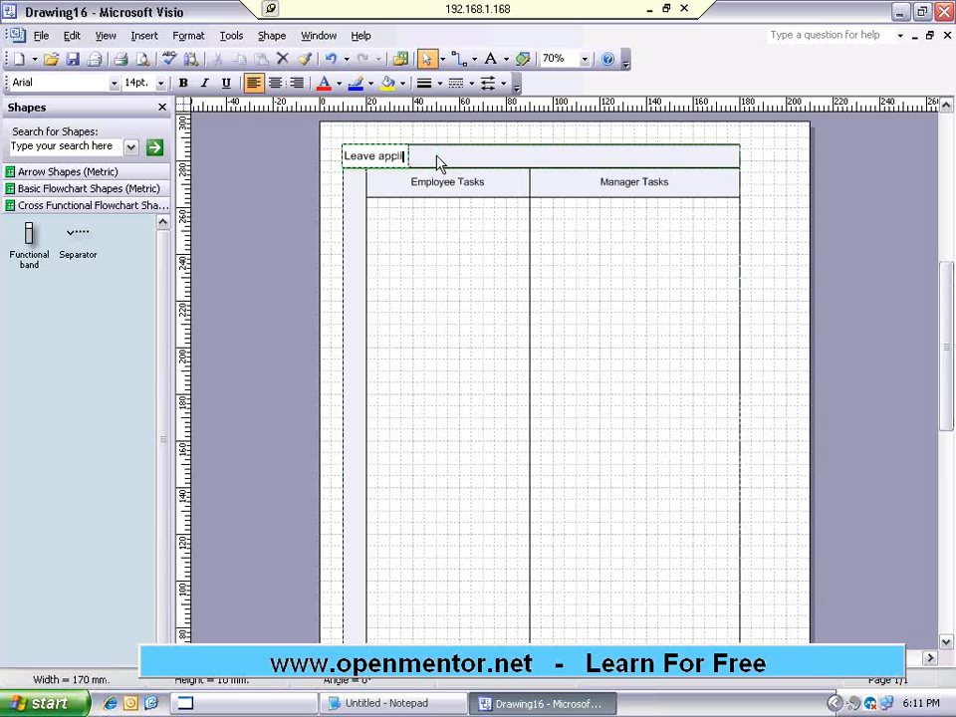
pyautogui.write('cation and appro')
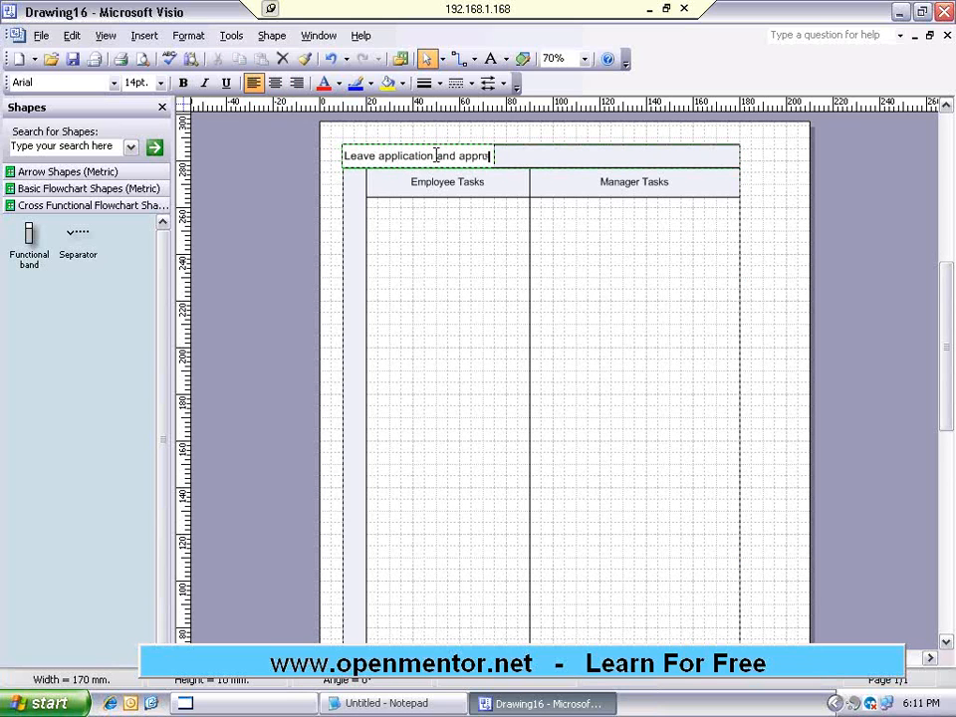
pyautogui.write('val process')
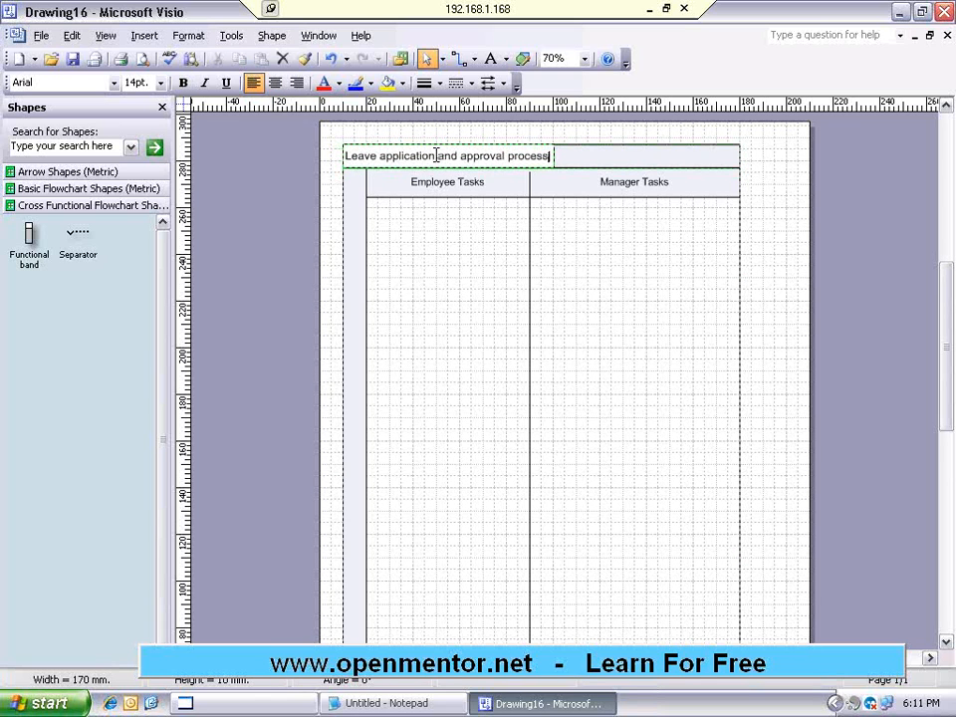
pyautogui.click(439, 241)
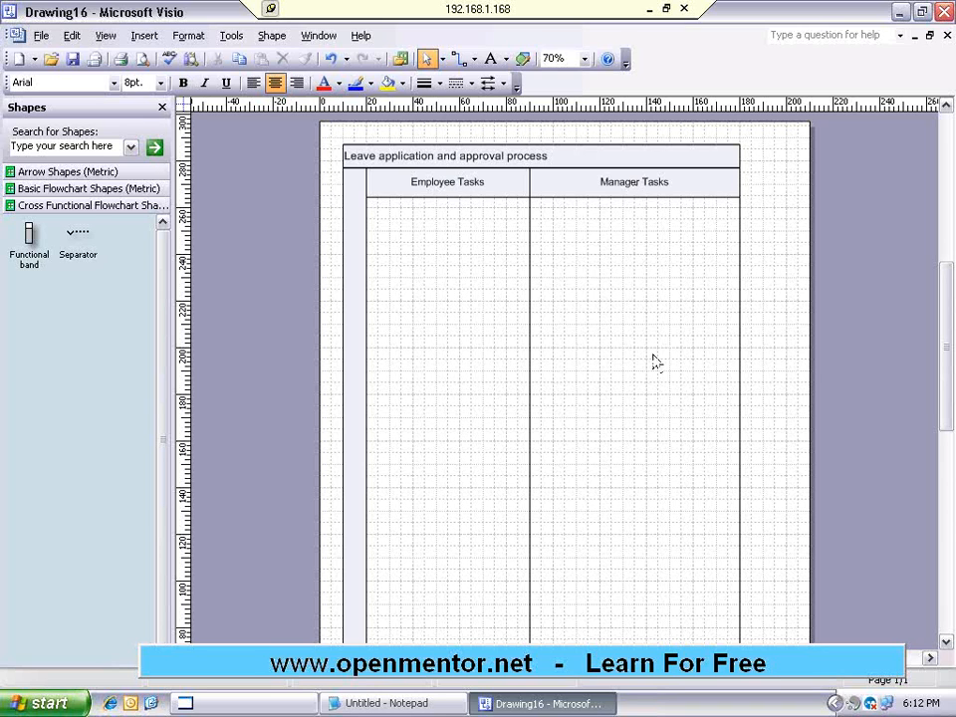
# - Place a Terminator from the Basic Flowchart Shapes near the top of the Employee Tasks band and label it "Start"
pyautogui.click(64, 189)
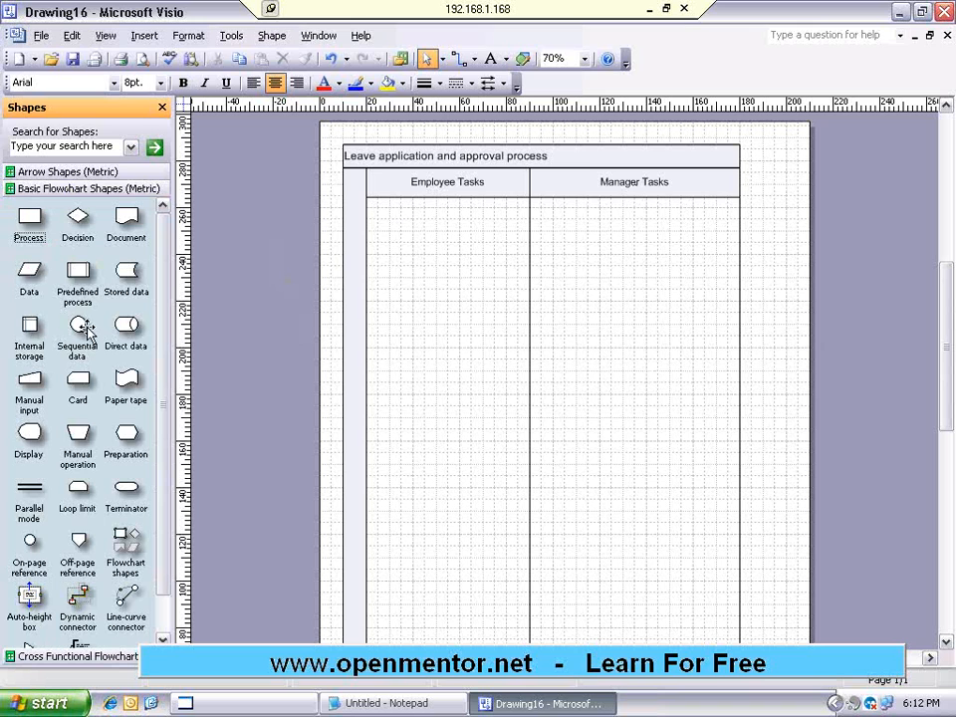
pyautogui.moveTo(127, 488); pyautogui.dragTo(442, 230)
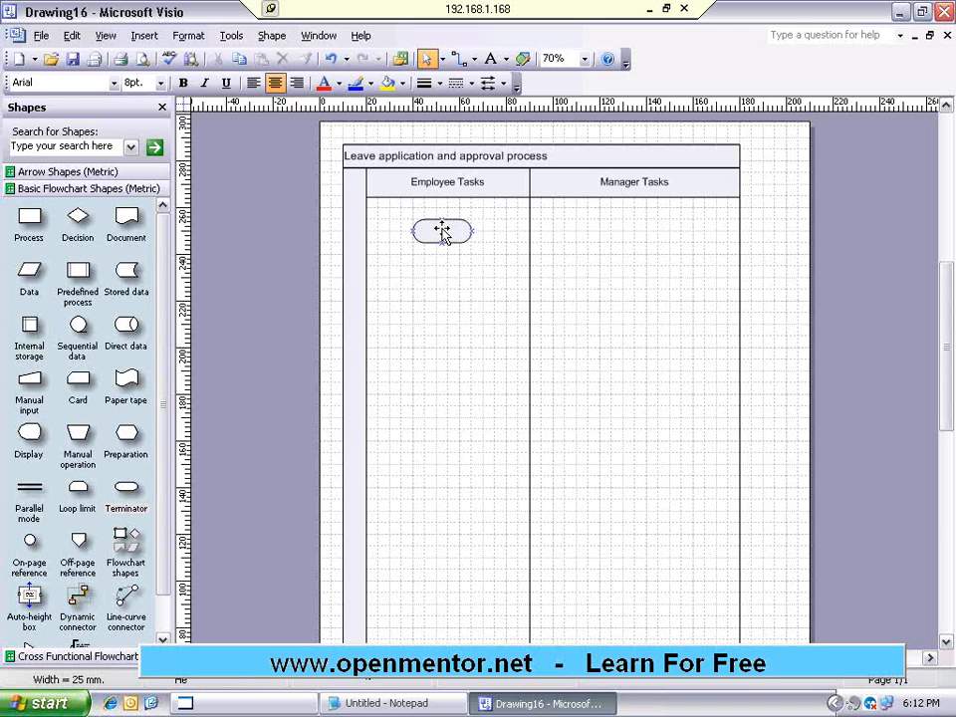
pyautogui.doubleClick(442, 230)
pyautogui.write('Start')
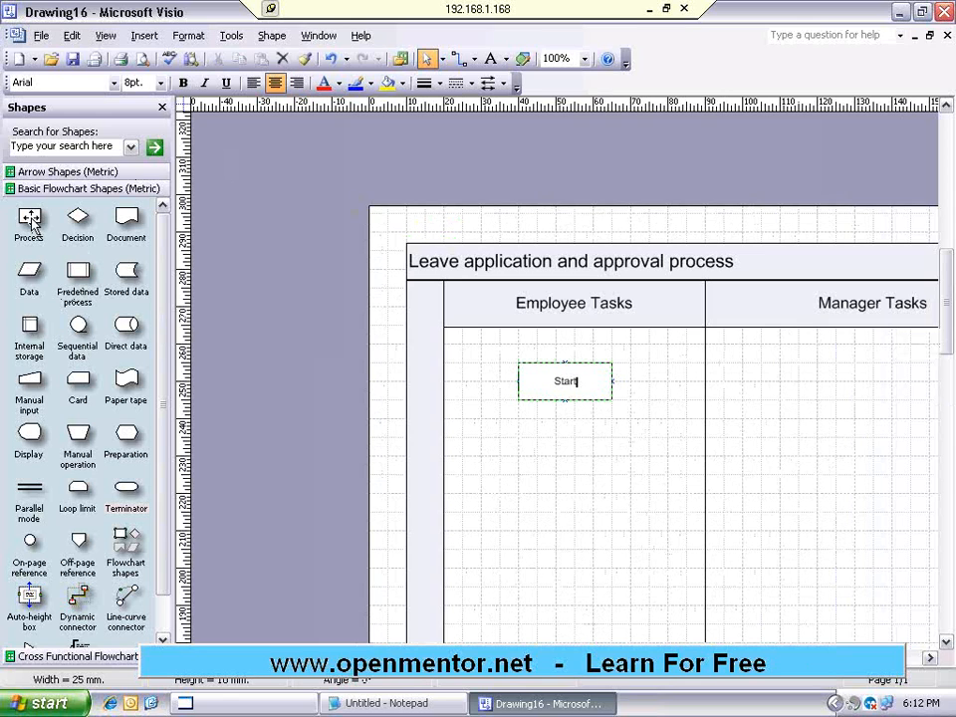
# - Place a Manual input shape directly below the Start terminator and label it "Login to application"
pyautogui.moveTo(29, 376); pyautogui.dragTo(540, 450)
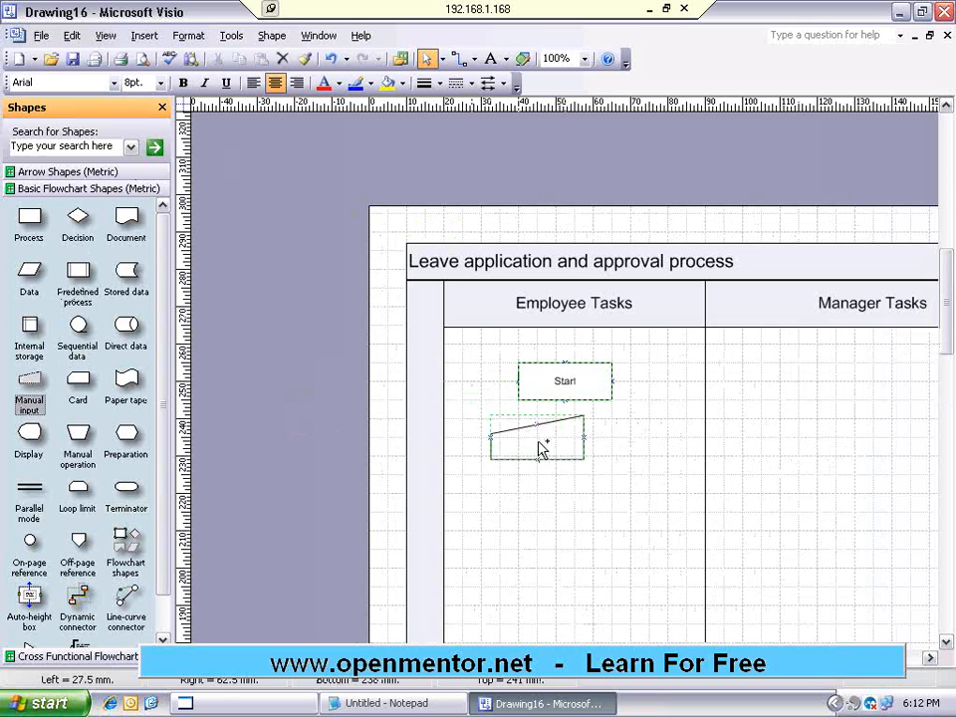
pyautogui.doubleClick(542, 450)
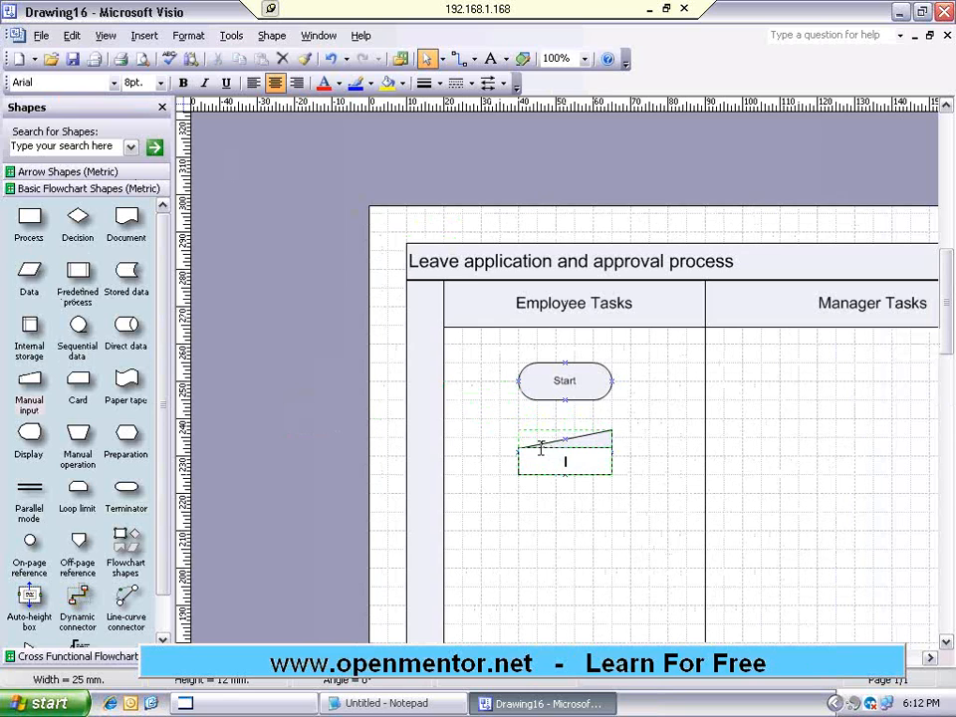
pyautogui.write('Login to application')
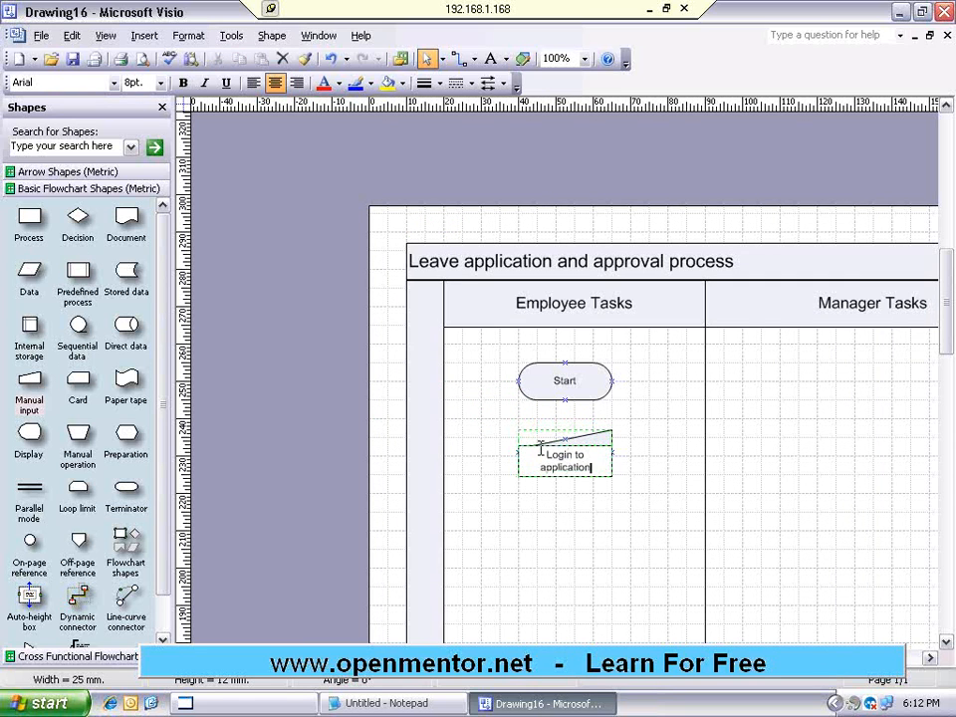
pyautogui.click(538, 549)
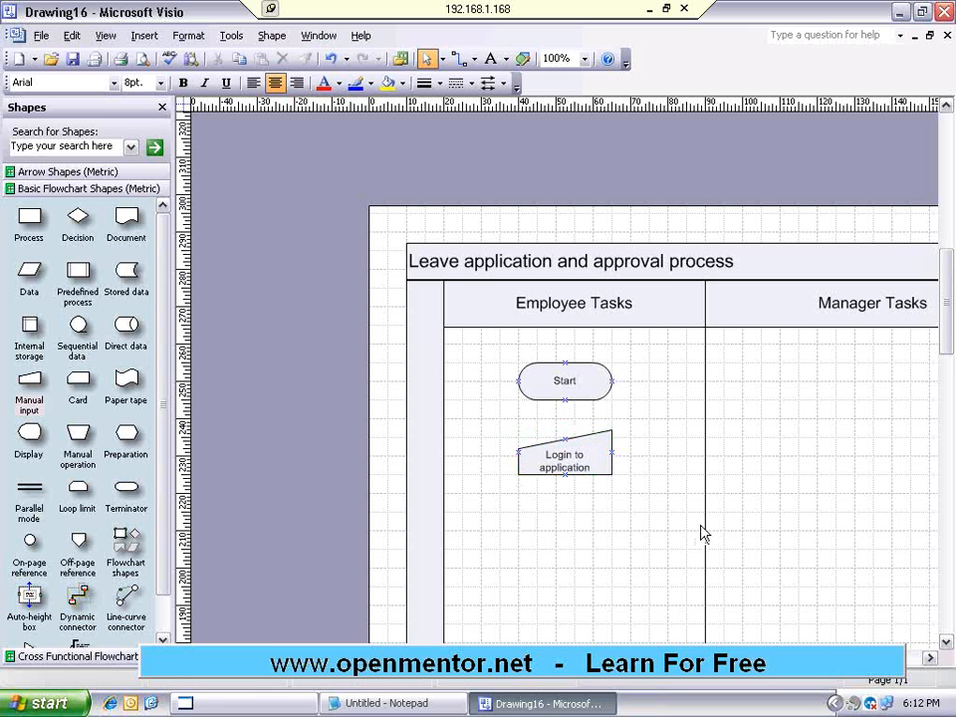
# - Place a Manual input shape below the login shape in the Employee Tasks band and label it "Enter leave details and Submit"
pyautogui.scroll(-5, 687, 528)
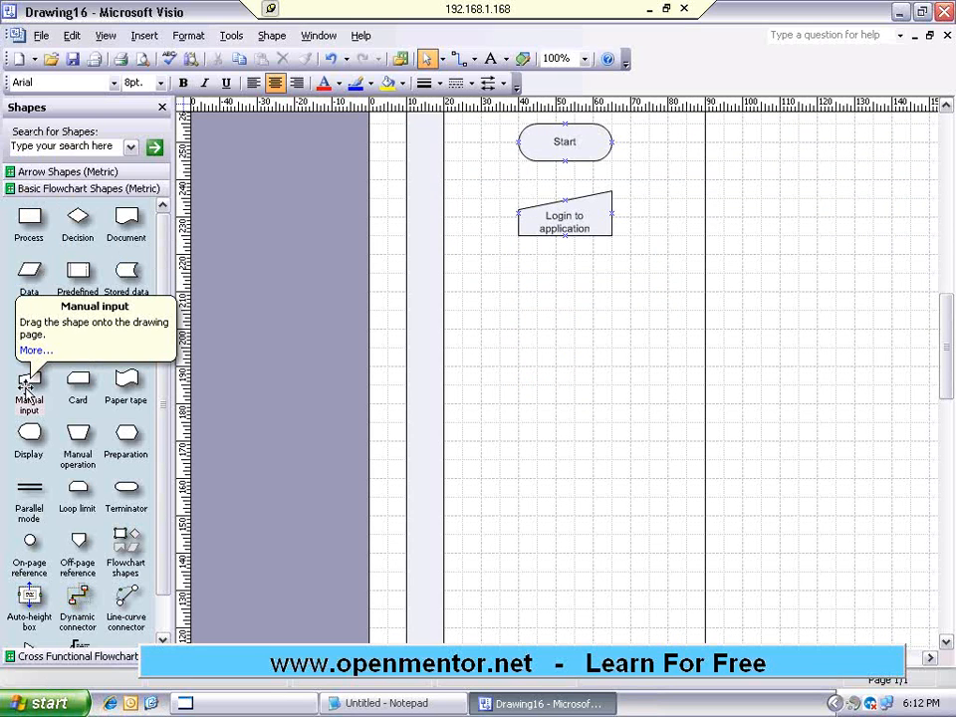
pyautogui.moveTo(28, 386); pyautogui.dragTo(579, 311)
pyautogui.doubleClick(572, 316)
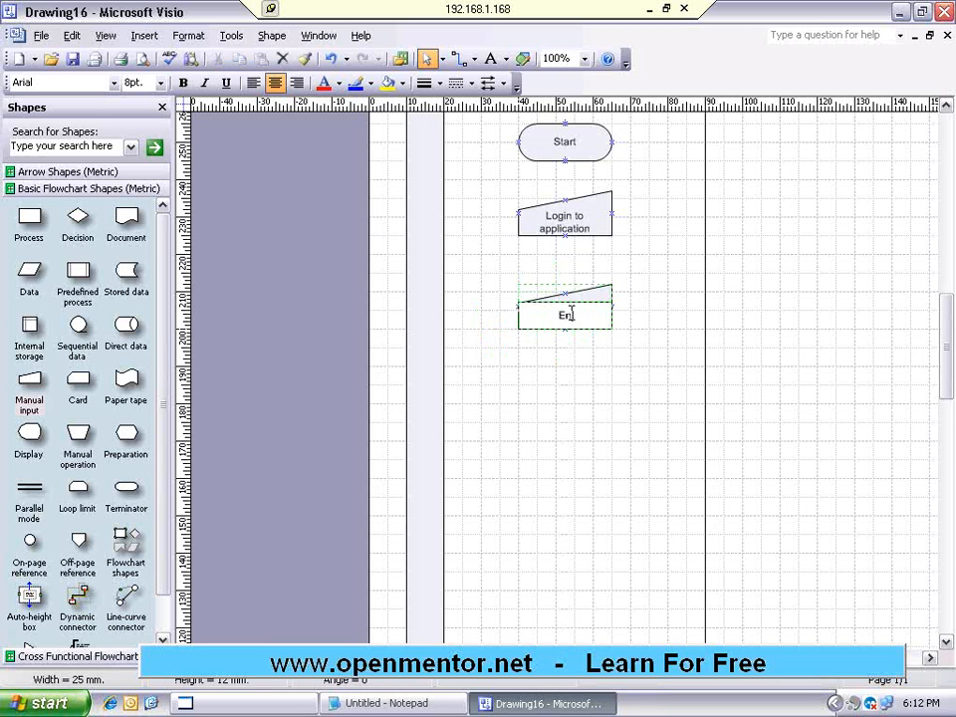
pyautogui.write('Enter leave details')
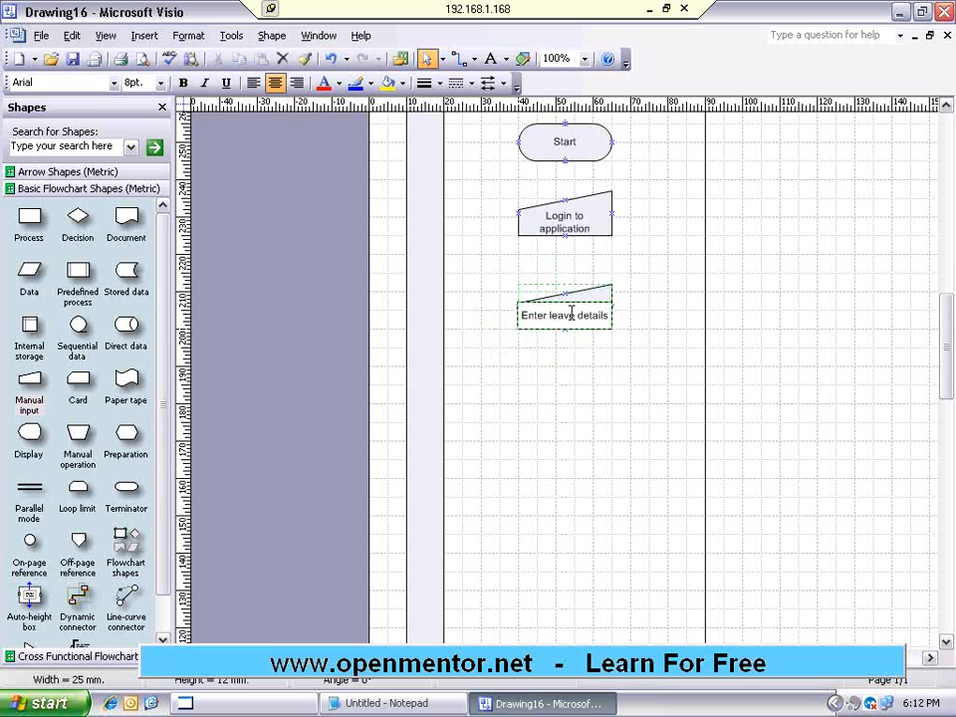
pyautogui.write(' and')
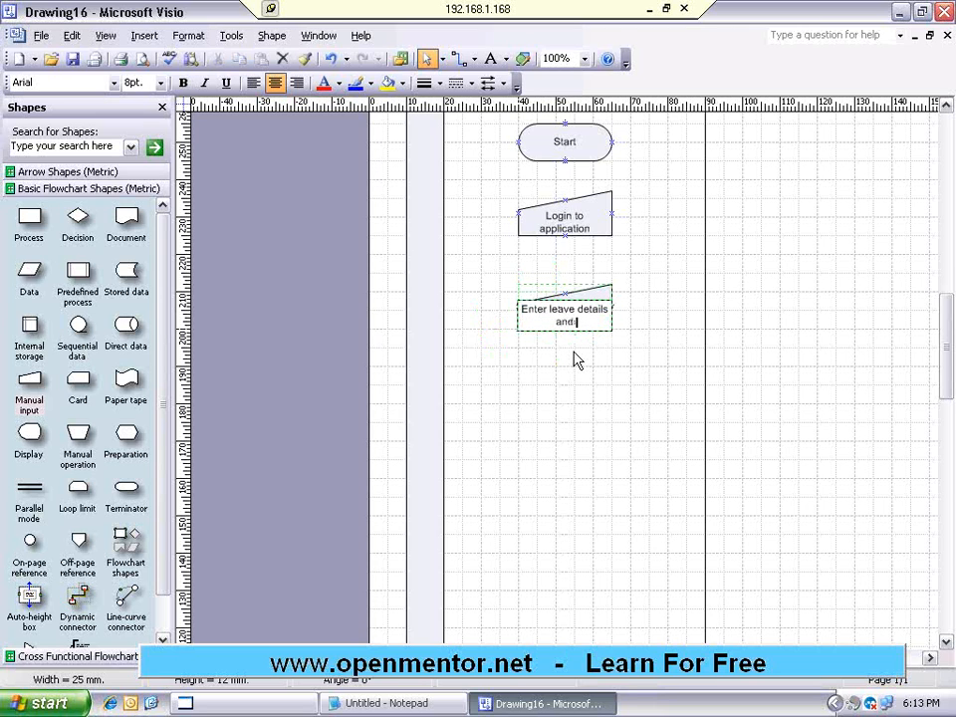
pyautogui.write(' Submit')
pyautogui.click(575, 362)
# - Connect Start to "Login to application" and that shape to "Enter leave details and Submit" in the Employee Tasks band
pyautogui.scroll(3, 576, 363)
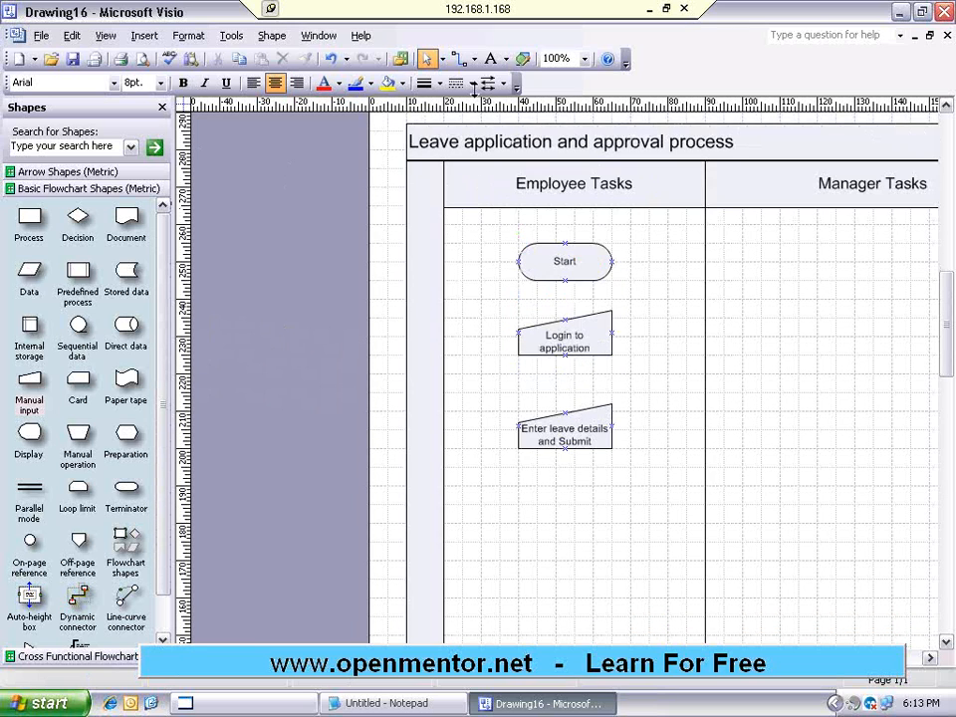
pyautogui.click(461, 61)
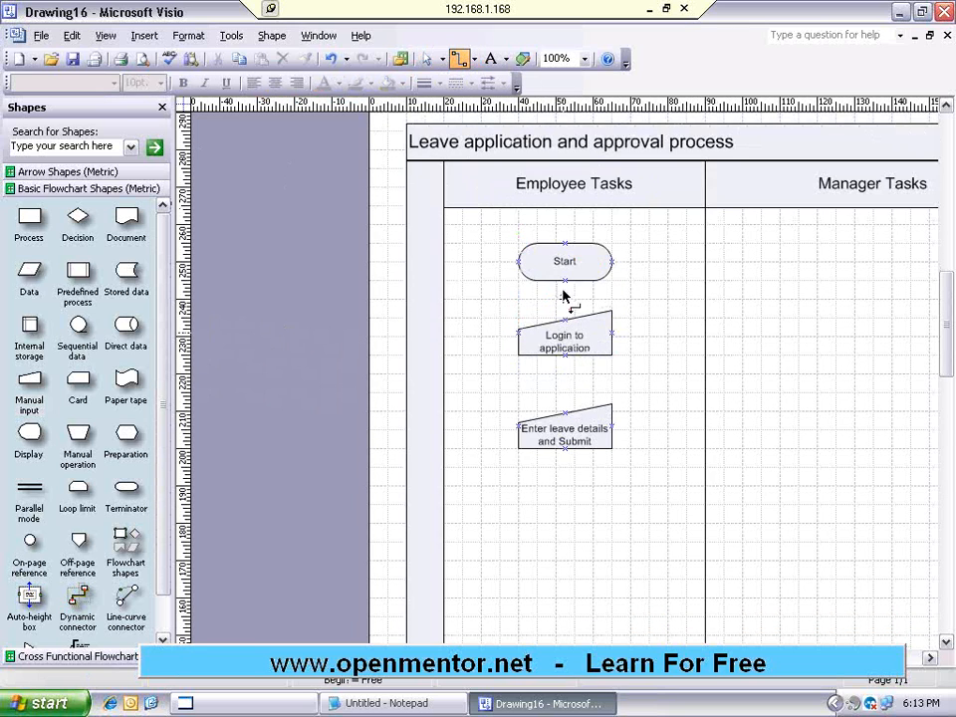
pyautogui.moveTo(563, 299); pyautogui.dragTo(565, 411)
pyautogui.click(426, 59)
pyautogui.click(629, 284)
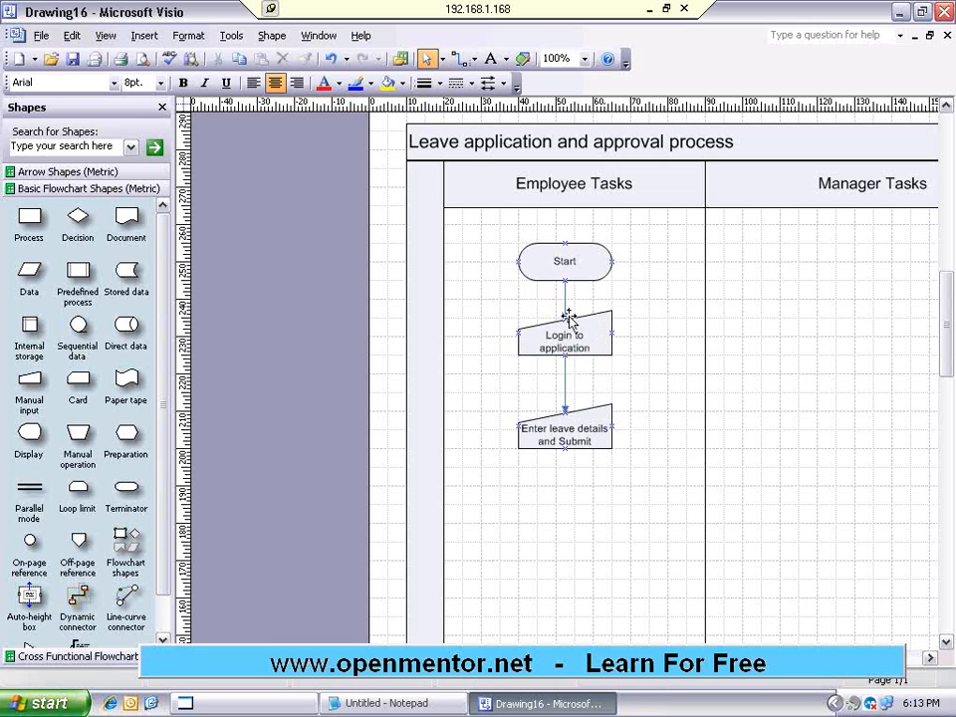
pyautogui.click(569, 265)
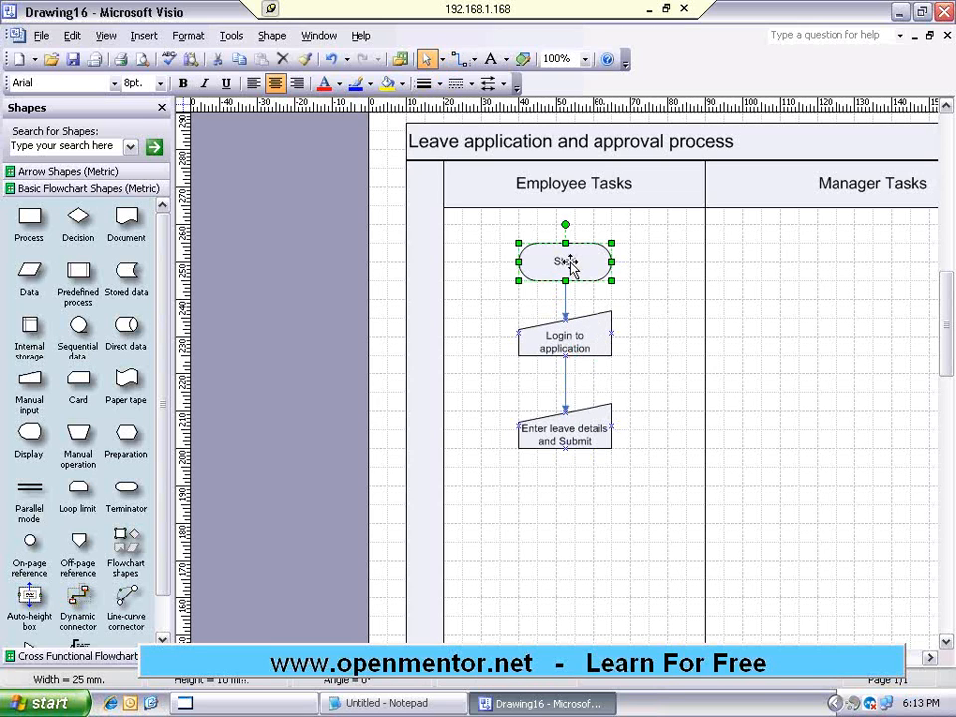
pyautogui.click(577, 342)
pyautogui.click(572, 436)
pyautogui.click(616, 492)
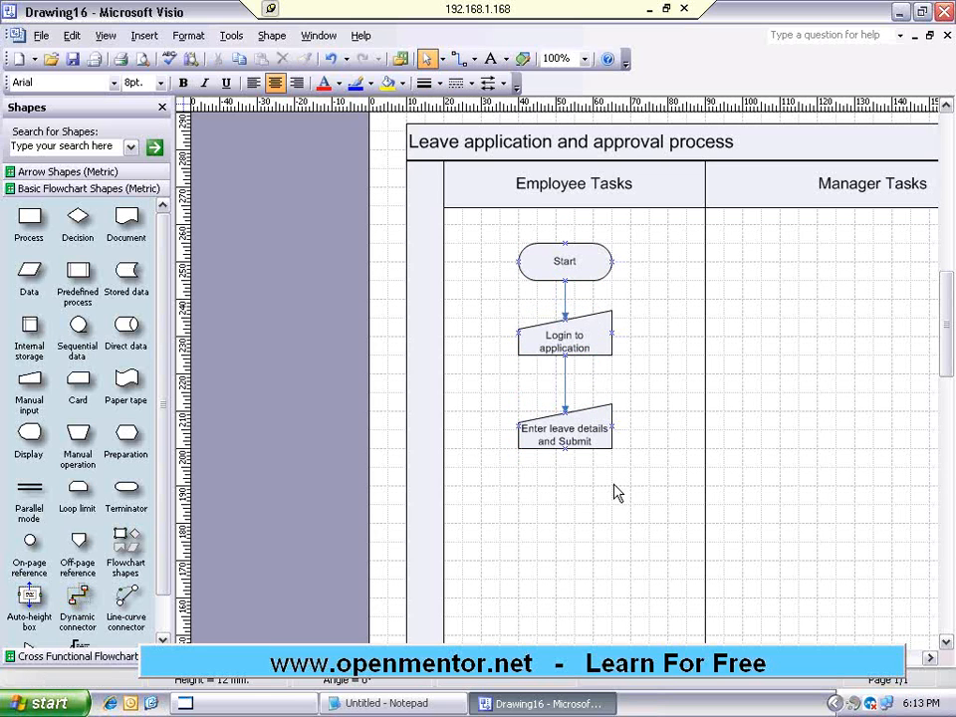
# - Copy the Start terminator into the Manager Tasks band, level with the employee's Start shape
pyautogui.click(946, 641)
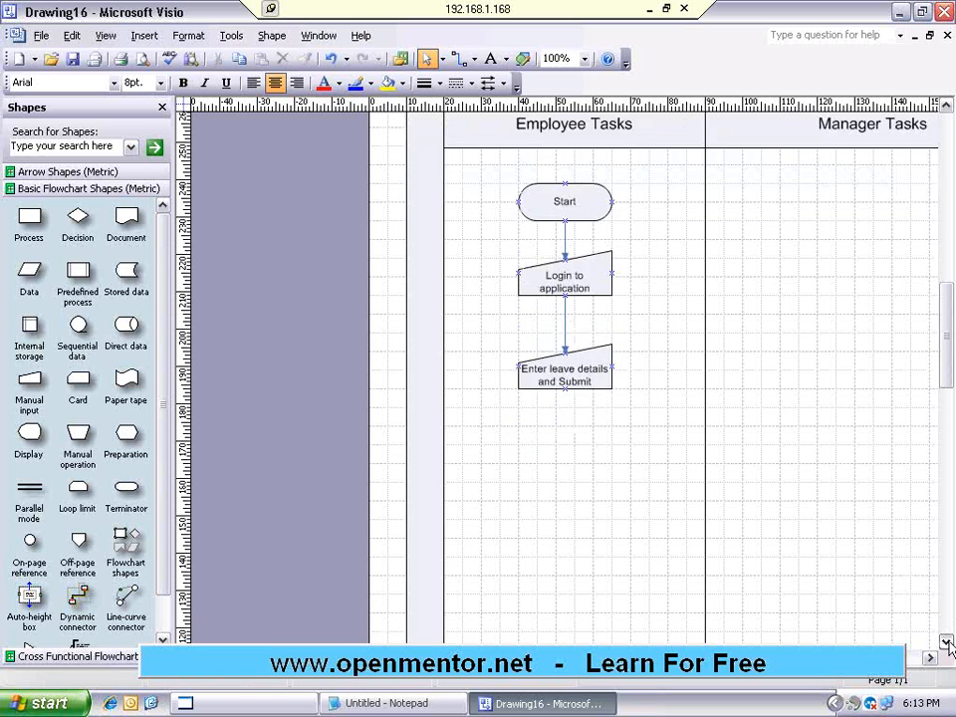
pyautogui.click(930, 659)
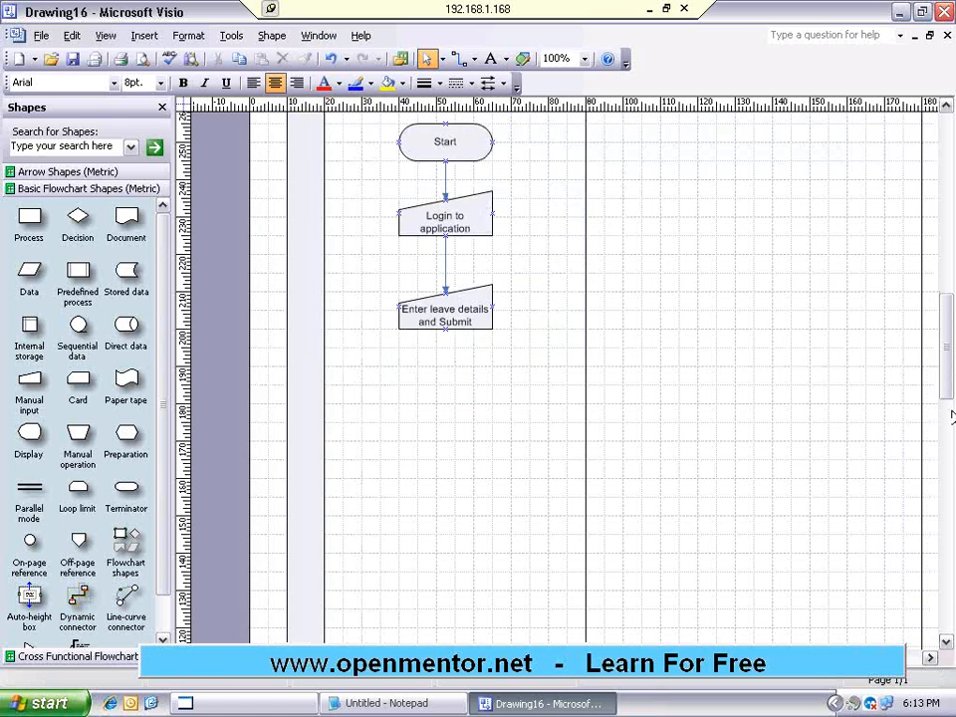
pyautogui.moveTo(950, 390); pyautogui.dragTo(946, 362)
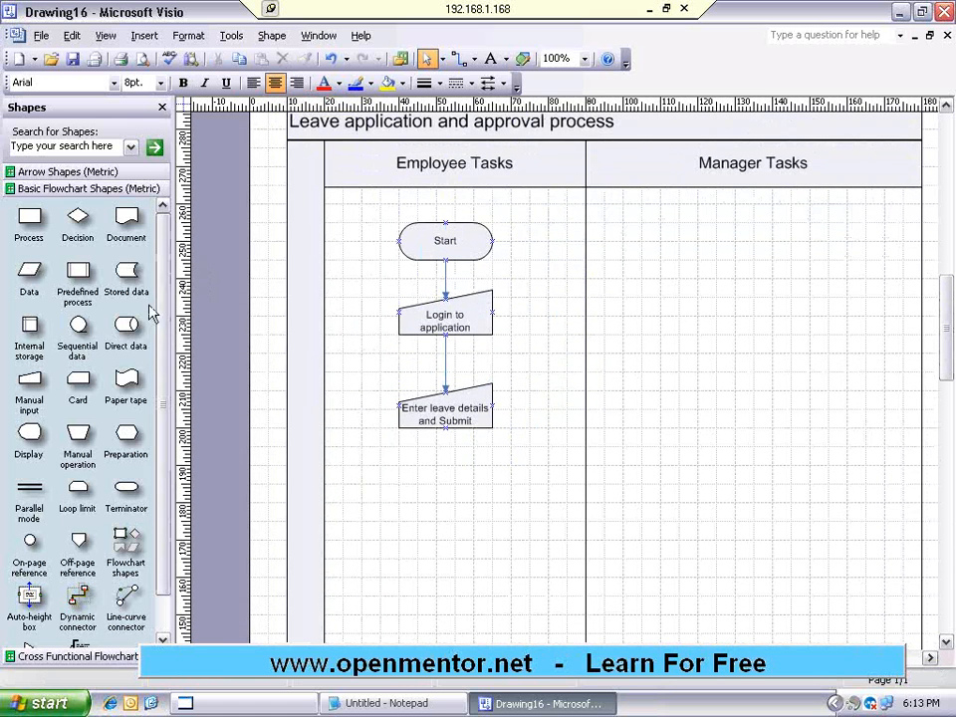
pyautogui.click(455, 245)
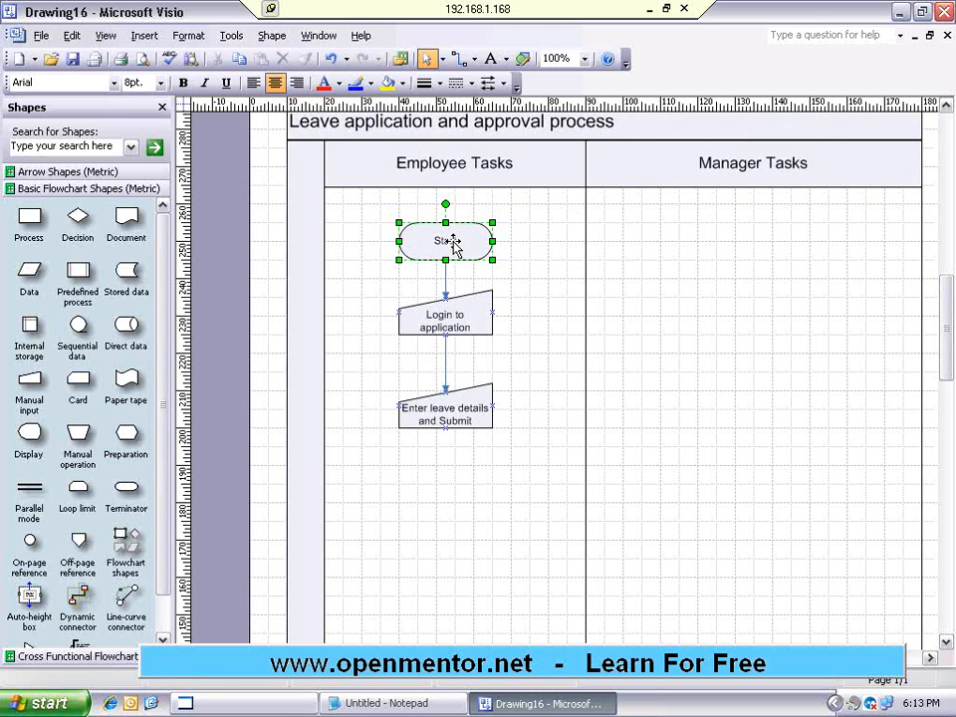
pyautogui.click(721, 238)
pyautogui.hotkey('ctrl', 'v')
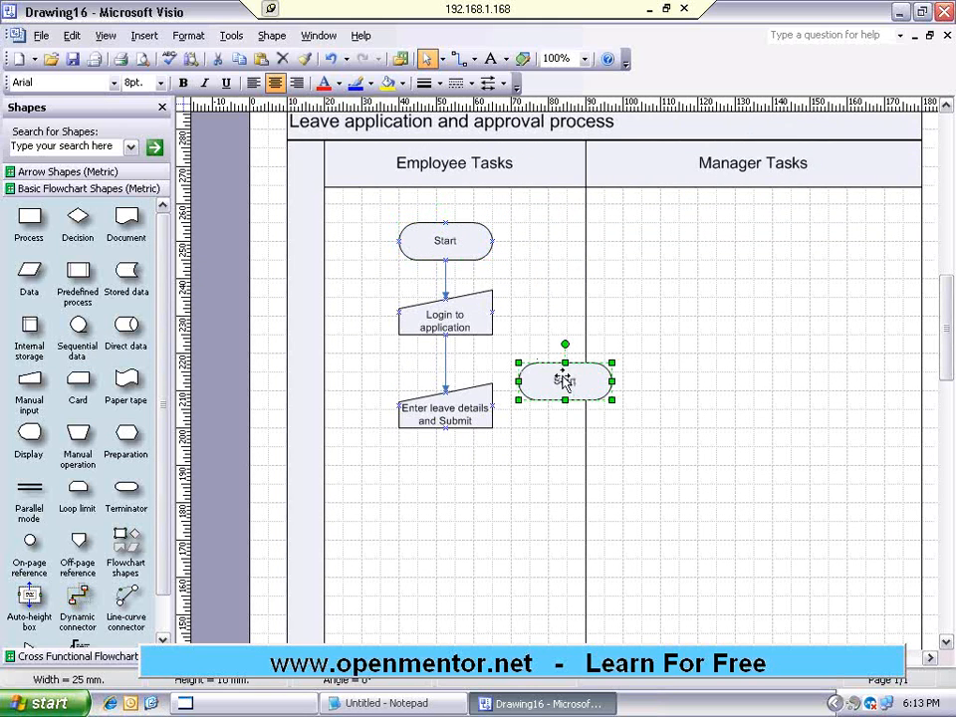
pyautogui.moveTo(564, 382); pyautogui.dragTo(772, 232)
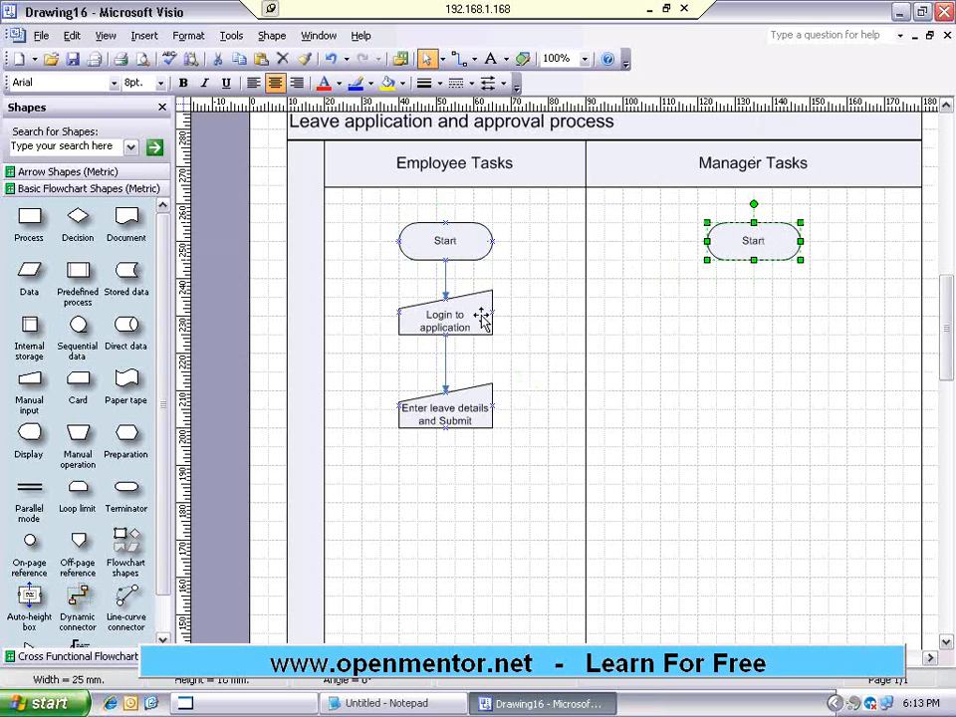
# - Copy the "Login to application" shape into the Manager Tasks band, directly below its Start terminator
pyautogui.click(477, 317)
pyautogui.hotkey('ctrl', 'c')
pyautogui.hotkey('ctrl', 'v')
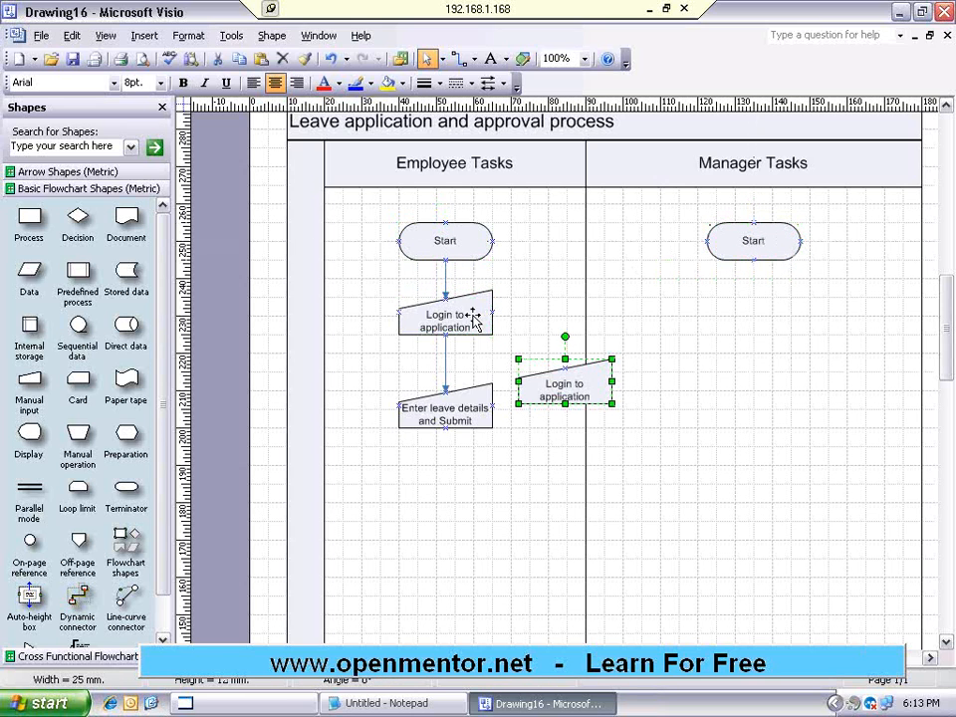
pyautogui.moveTo(567, 386); pyautogui.dragTo(760, 316)
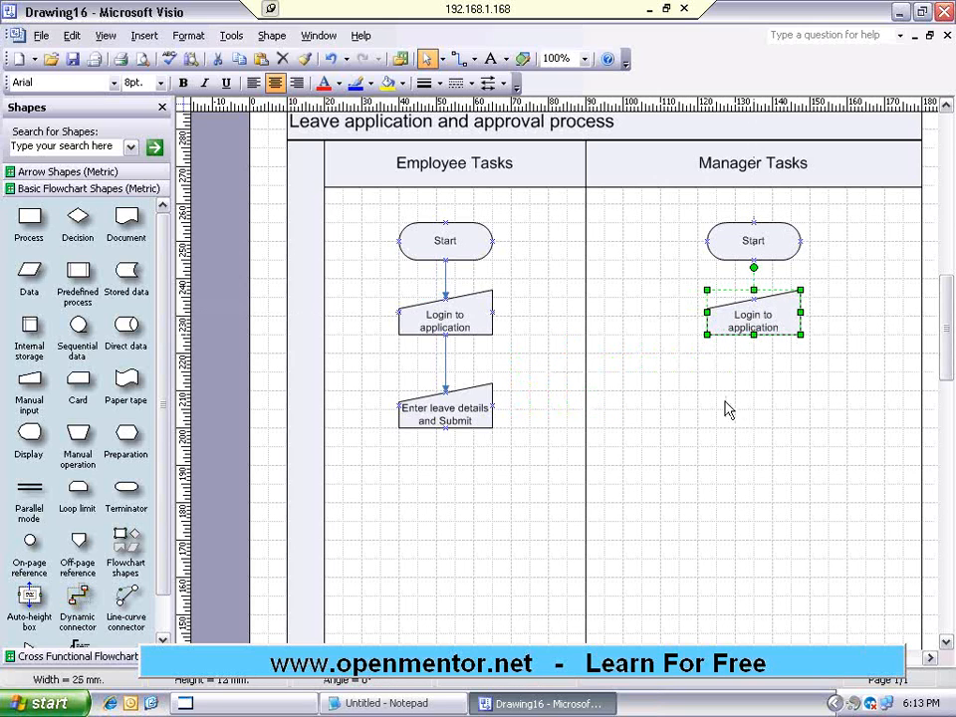
pyautogui.click(751, 383)
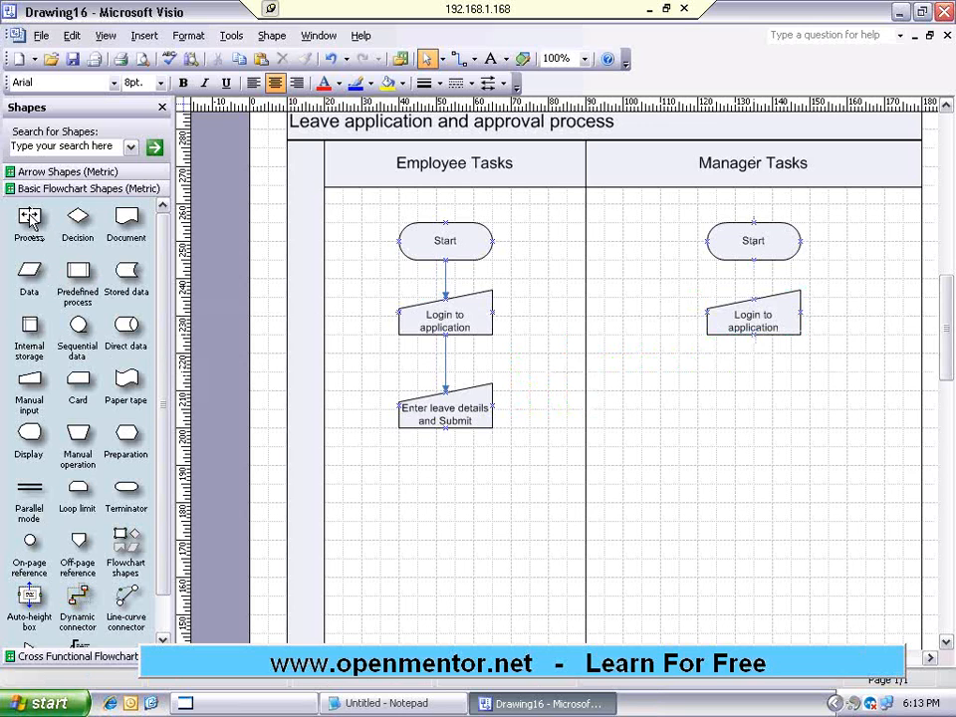
# - Place a Process shape below the manager's login shape and label it "View all pending leave requests"
pyautogui.moveTo(29, 221); pyautogui.dragTo(755, 418)
pyautogui.doubleClick(747, 411)
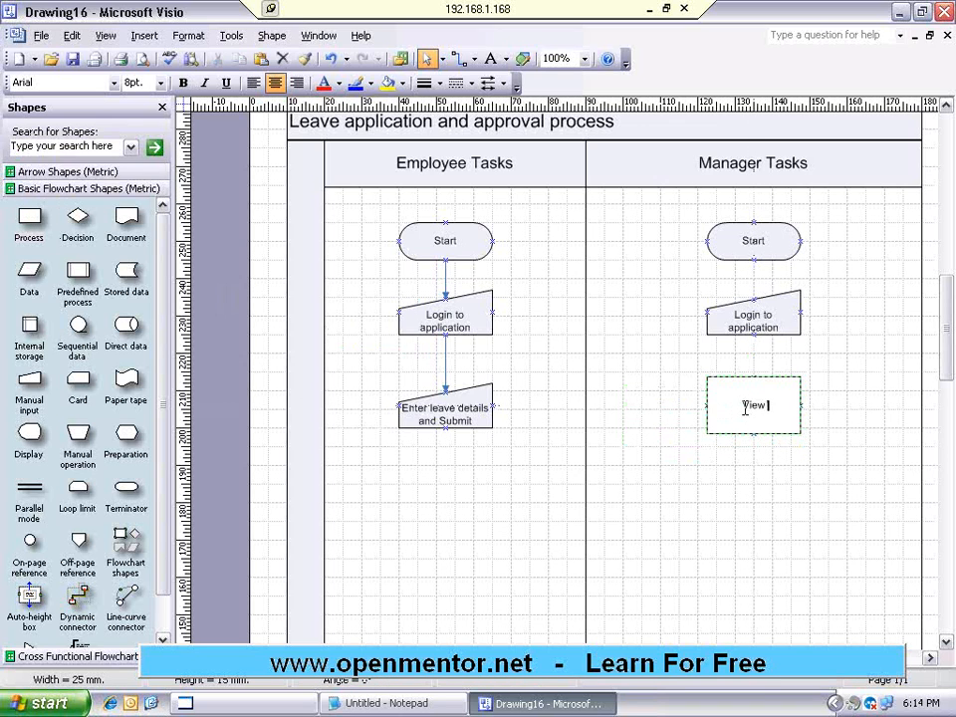
pyautogui.write('pending leave requests')
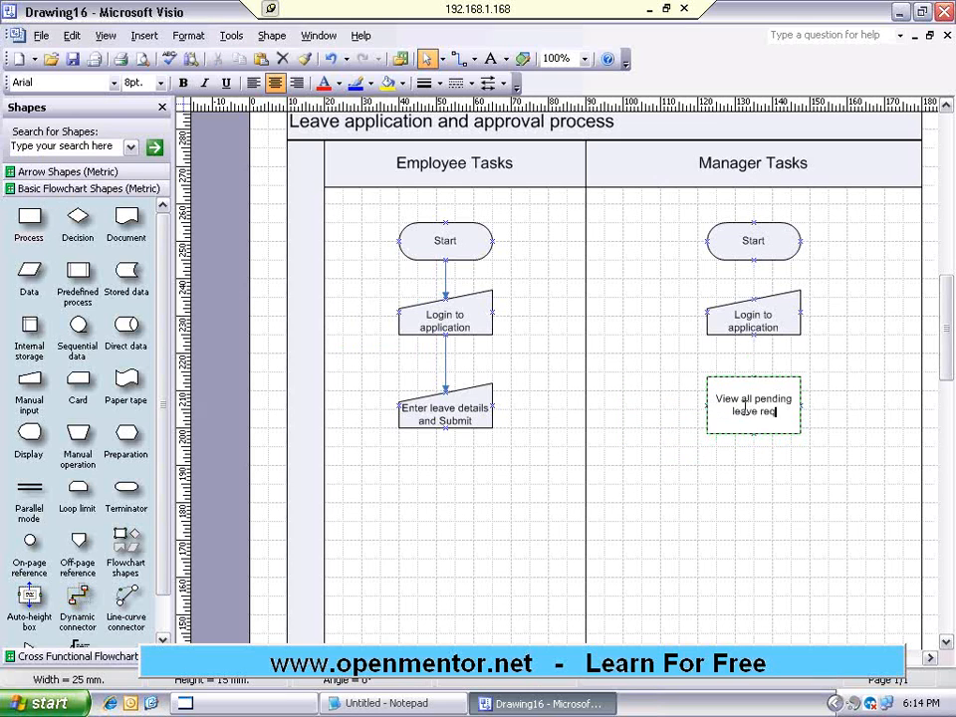
pyautogui.click(724, 476)
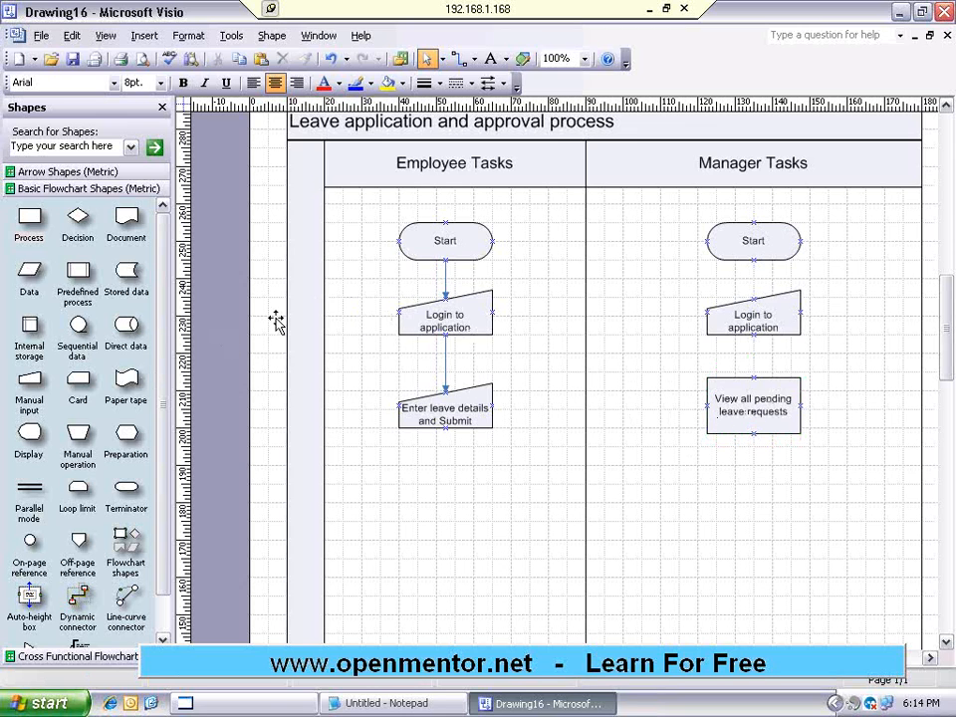
# - Connect "Enter leave details and Submit" to "View all pending leave requests", and link the manager's Start, login and view shapes in sequence
pyautogui.click(459, 58)
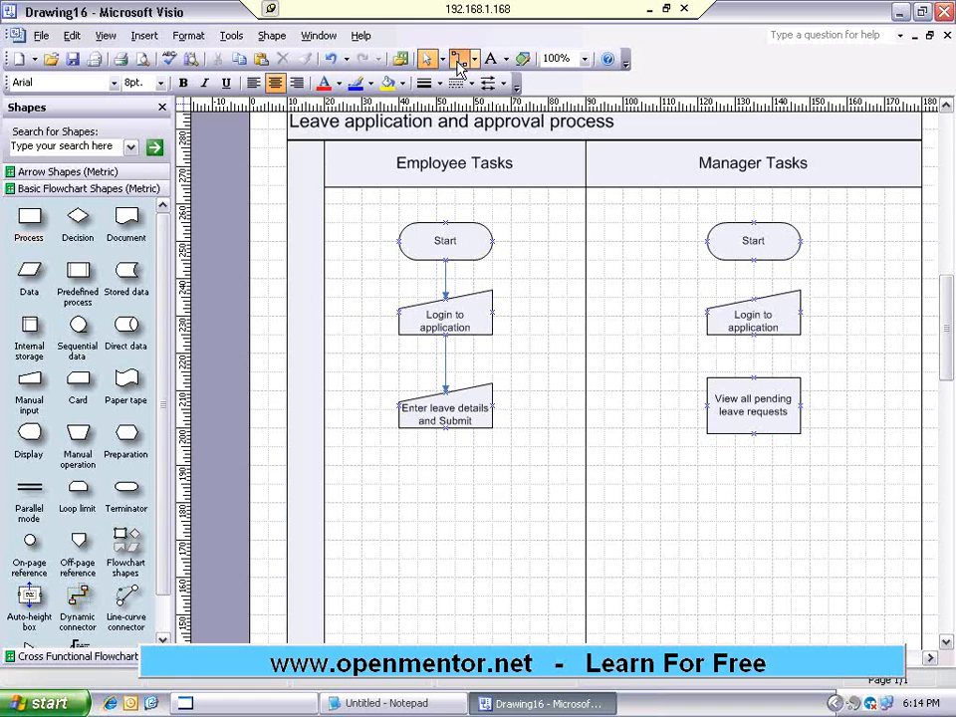
pyautogui.moveTo(492, 407); pyautogui.dragTo(705, 406)
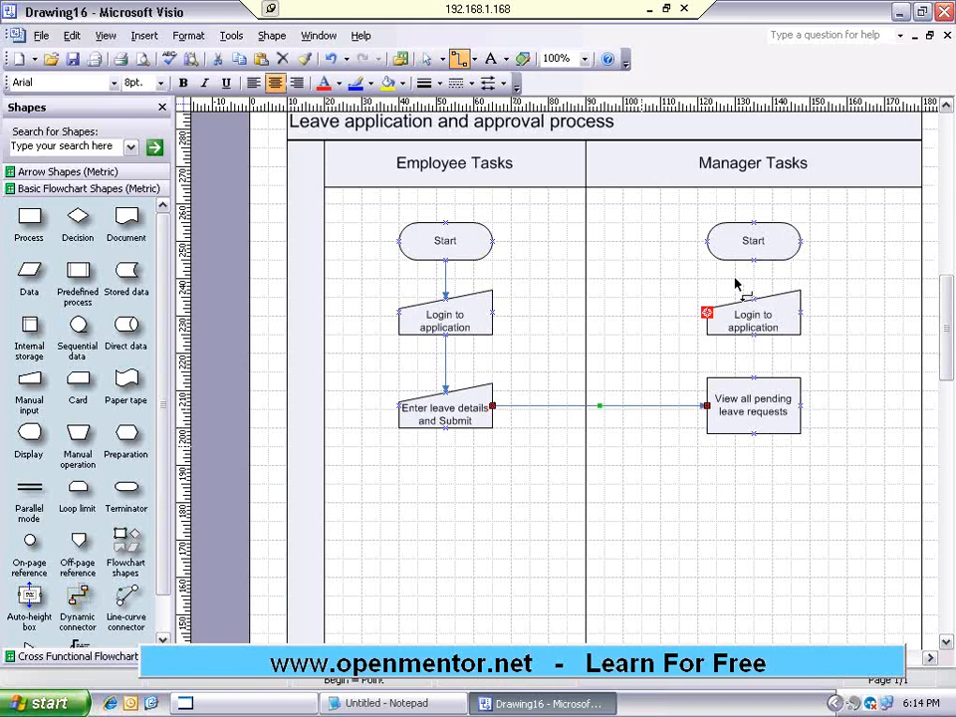
pyautogui.moveTo(753, 260); pyautogui.dragTo(753, 376)
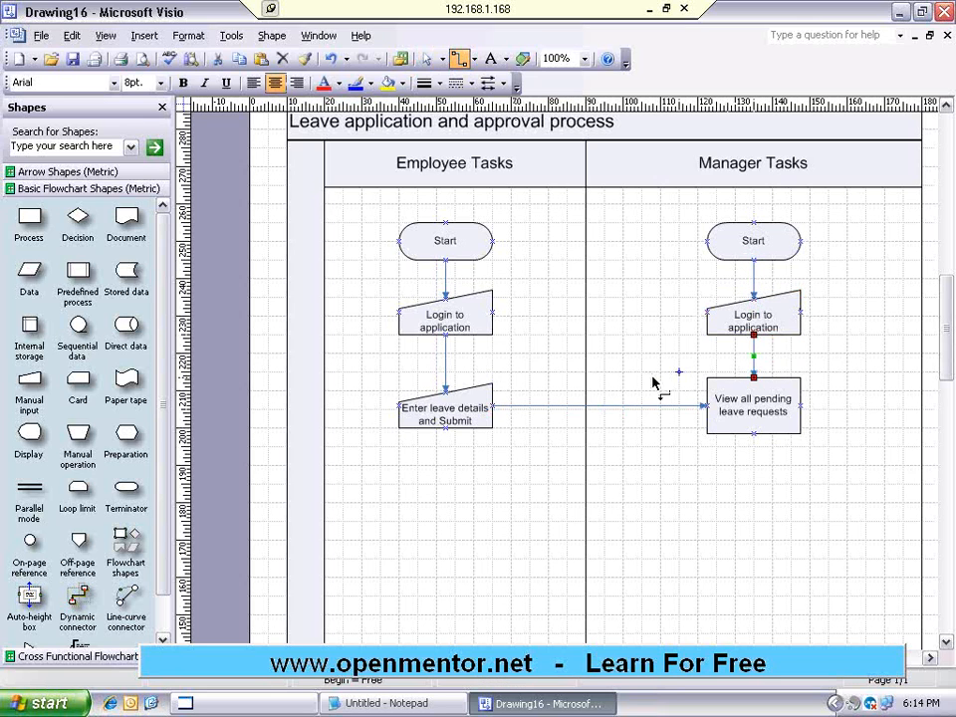
pyautogui.click(426, 58)
pyautogui.click(555, 465)
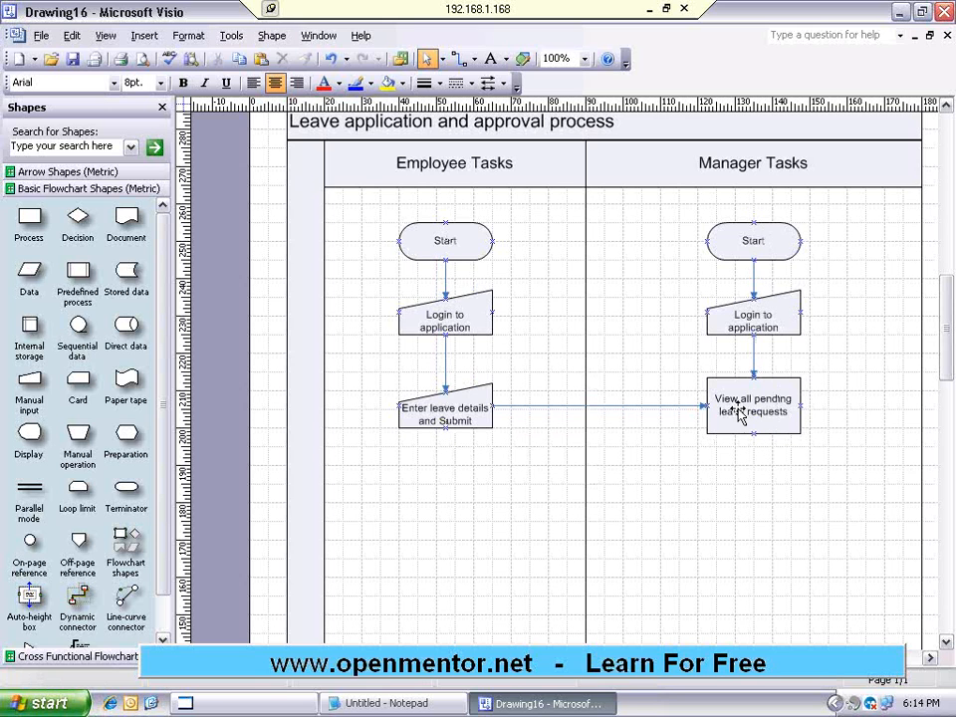
# - Place a Process shape below "View all pending leave requests" and label it "Approve the leave"
pyautogui.moveTo(947, 380); pyautogui.dragTo(948, 393)
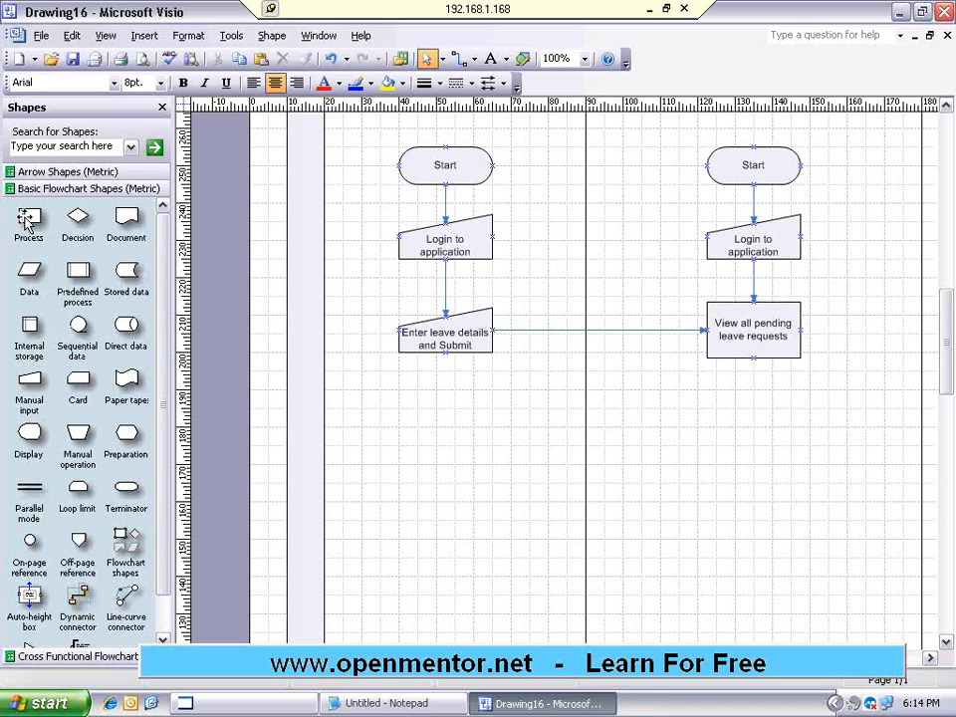
pyautogui.moveTo(28, 221); pyautogui.dragTo(745, 426)
pyautogui.doubleClick(733, 423)
pyautogui.write('Approve the leave')
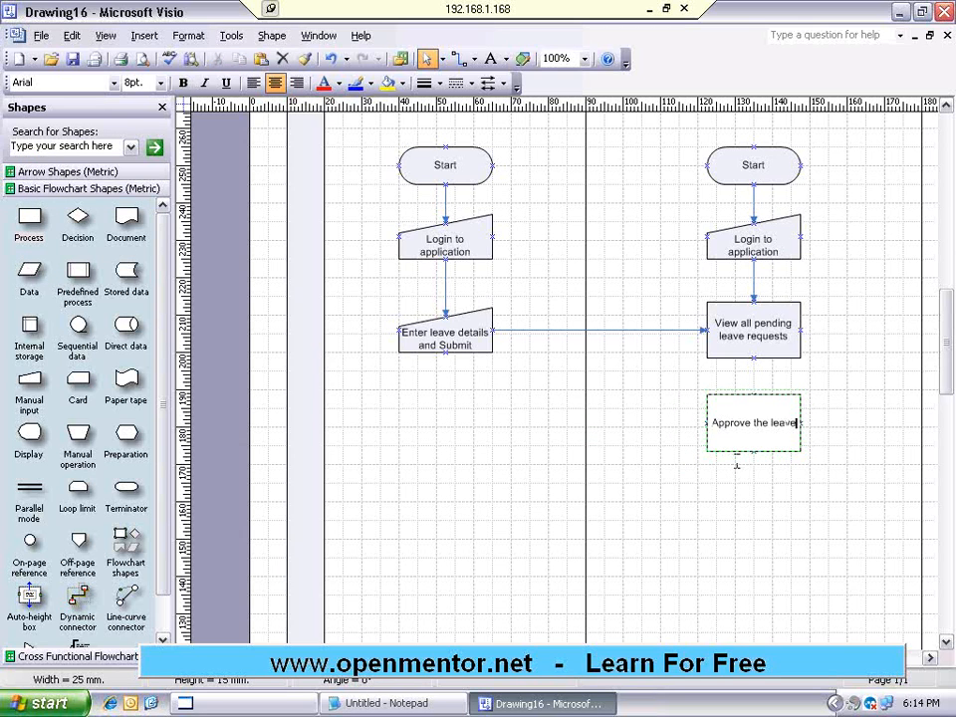
pyautogui.click(732, 489)
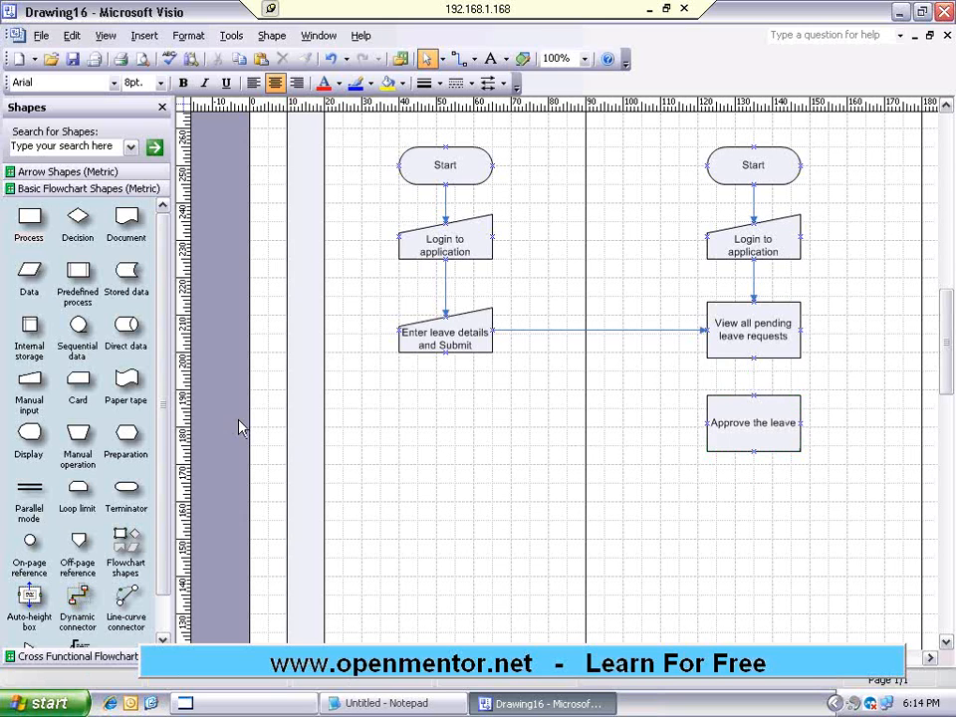
# - Place a Terminator below "Approve the leave" in the Manager Tasks band and label it "Logout"
pyautogui.moveTo(135, 490); pyautogui.dragTo(755, 520)
pyautogui.doubleClick(755, 520)
pyautogui.write('Logout')
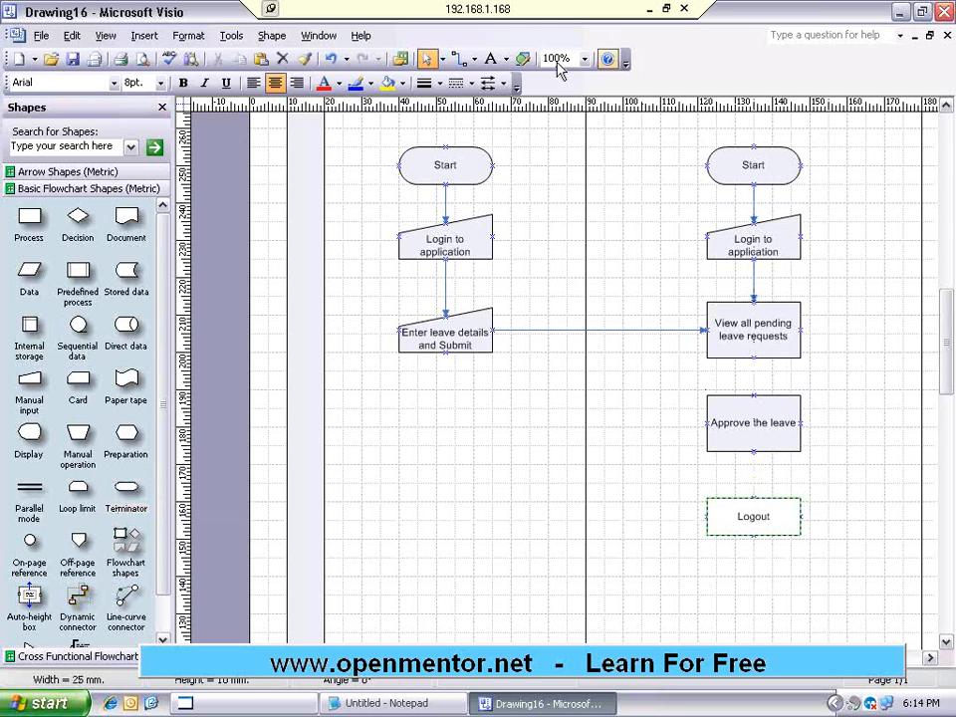
pyautogui.click(476, 60)
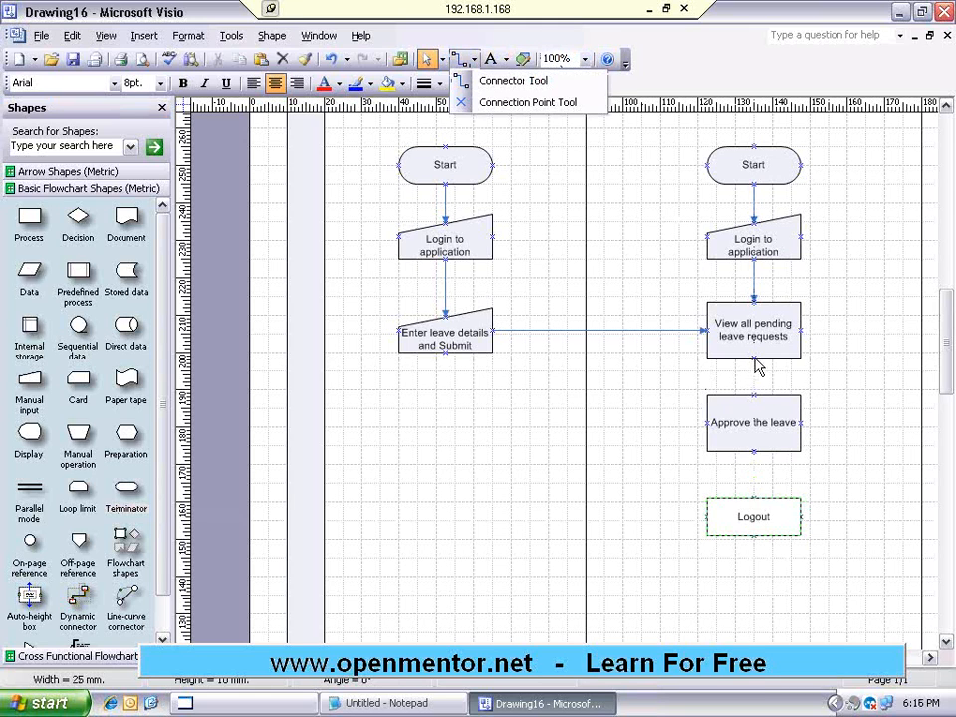
pyautogui.click(502, 40)
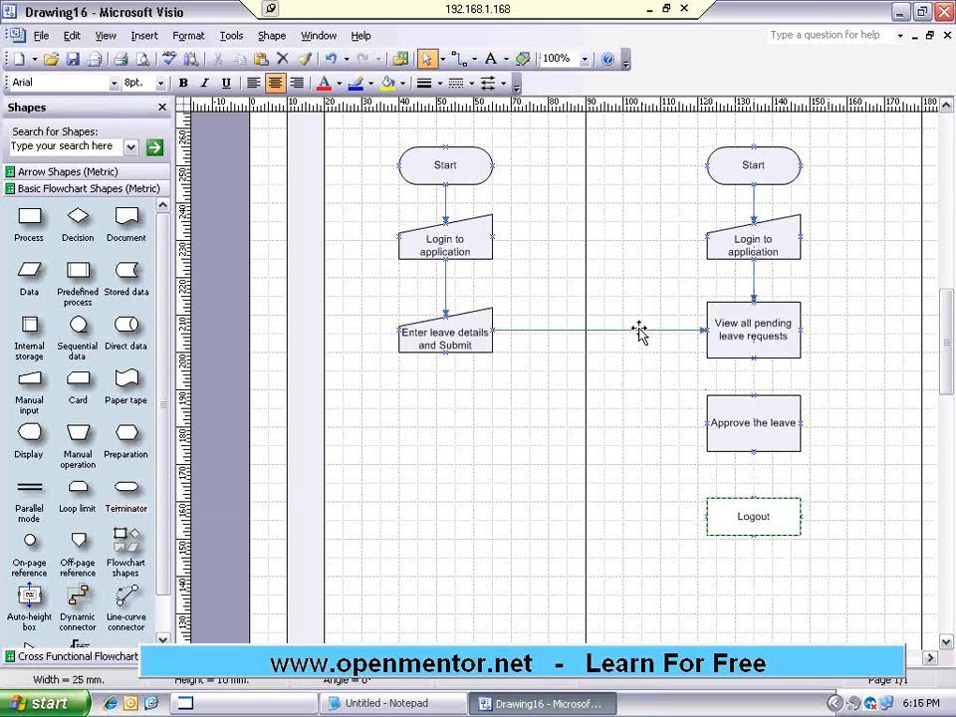
pyautogui.click(638, 292)
# - Connect "View all pending leave requests" to "Approve the leave" and "Approve the leave" to the Logout terminator
pyautogui.click(458, 59)
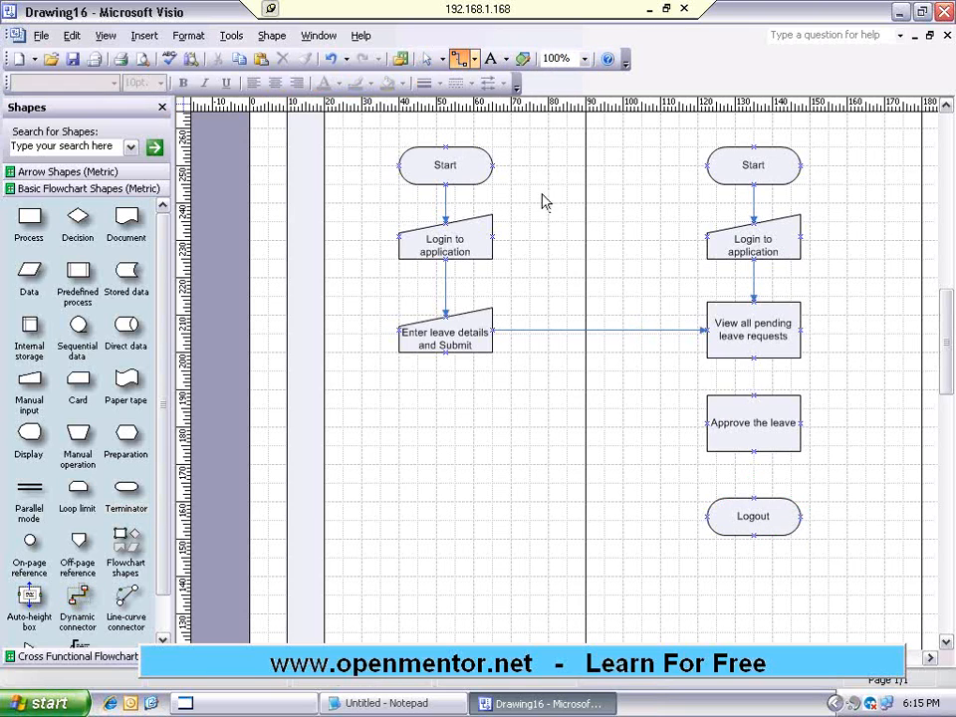
pyautogui.moveTo(753, 358); pyautogui.dragTo(753, 395)
pyautogui.moveTo(754, 452); pyautogui.dragTo(753, 498)
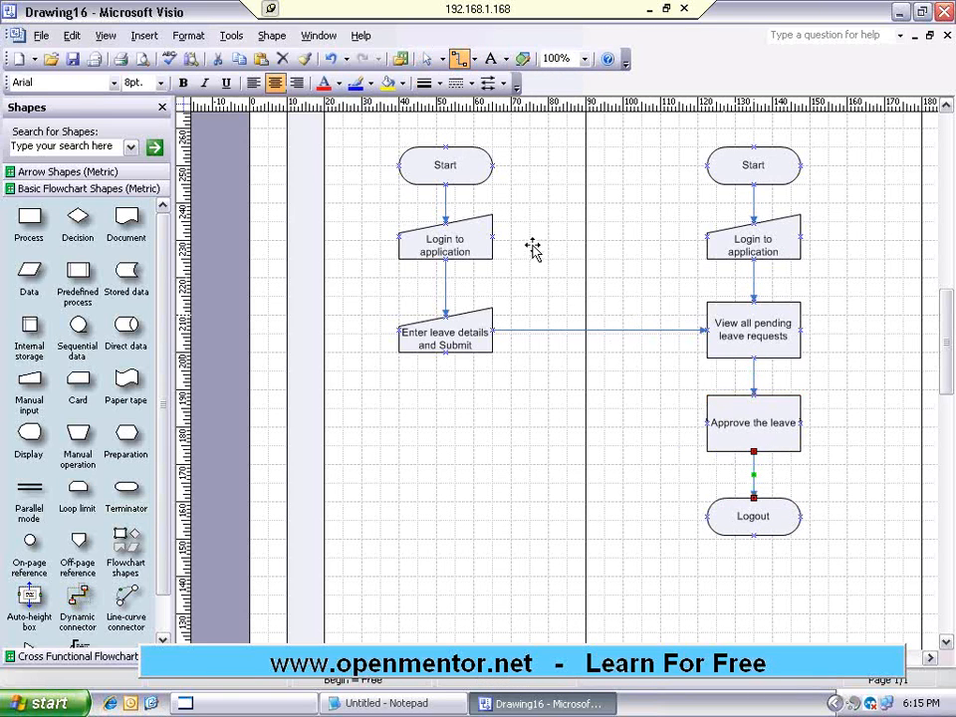
pyautogui.click(425, 59)
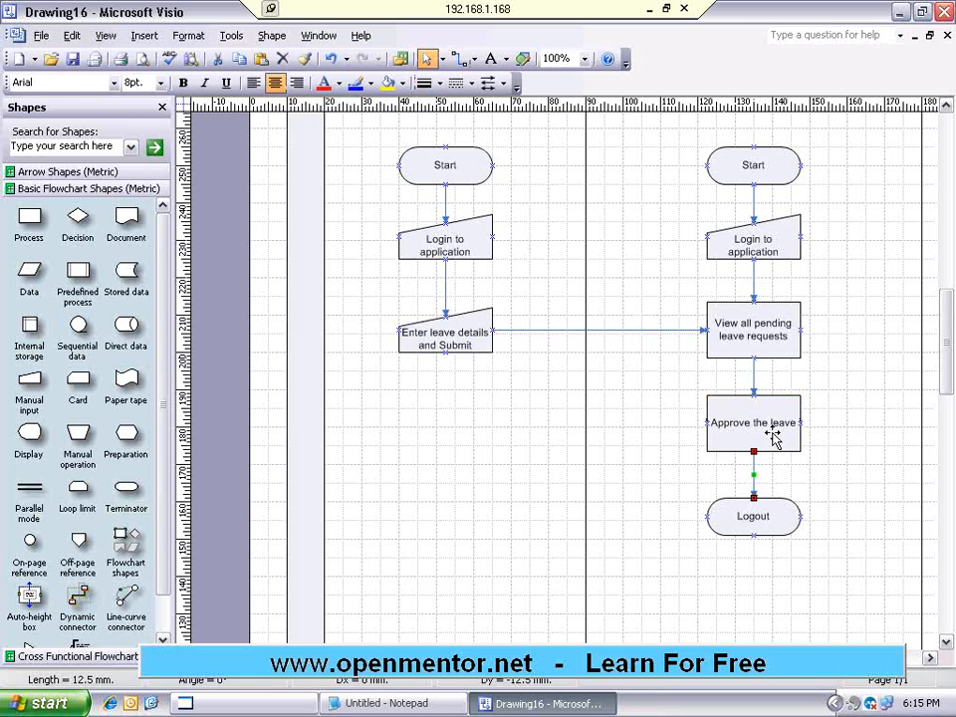
pyautogui.moveTo(946, 315); pyautogui.dragTo(946, 296)
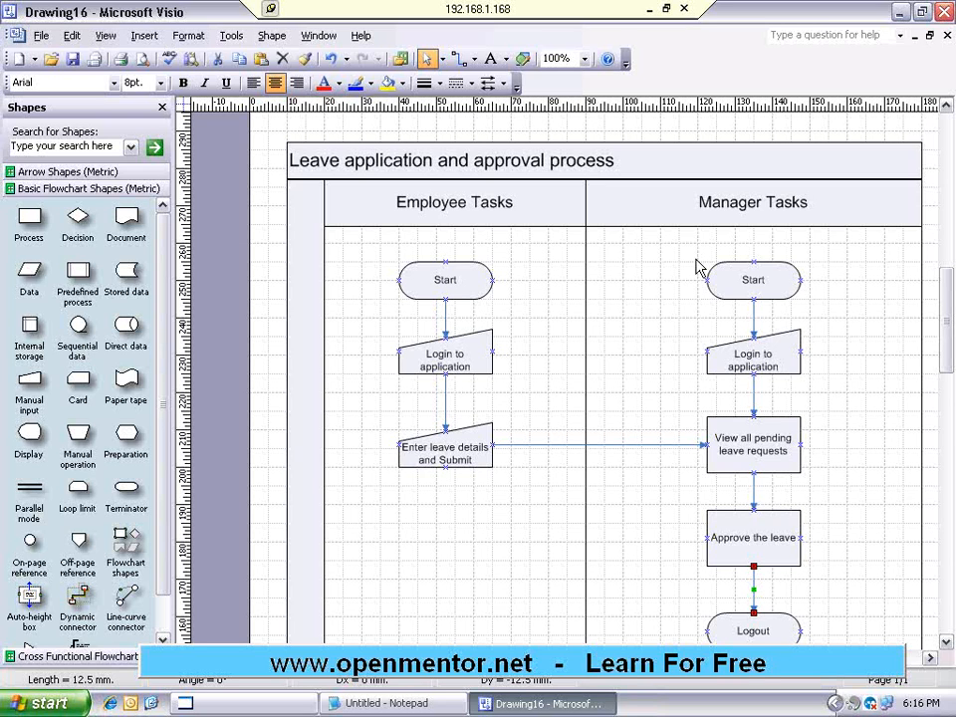
# - Move the manager's Logout terminator further down to open a gap beneath "Approve the leave"
pyautogui.click(759, 547)
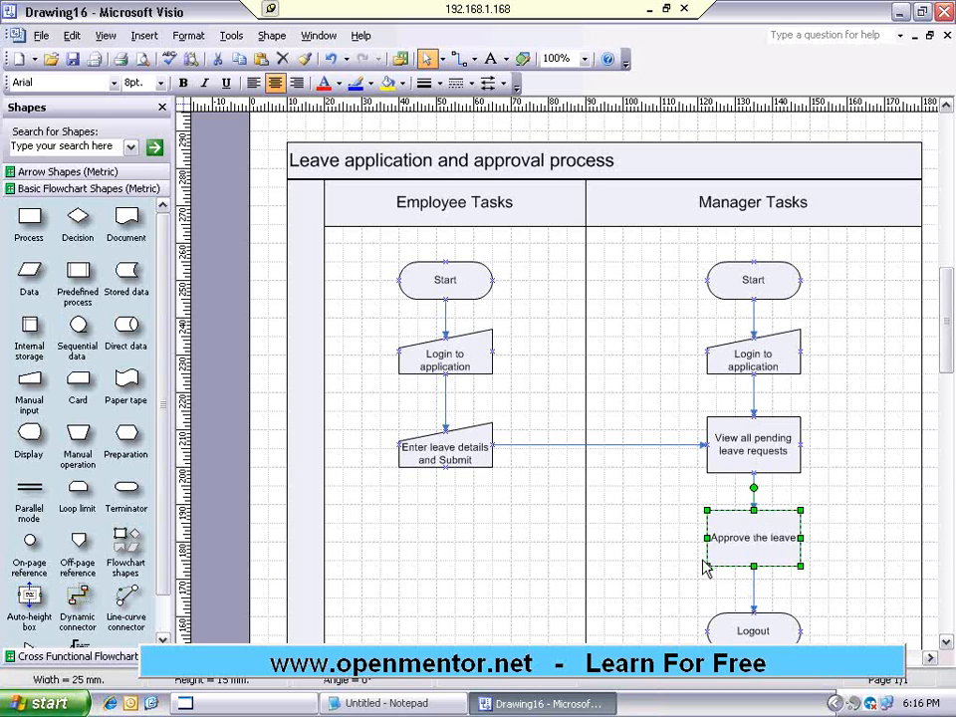
pyautogui.moveTo(948, 331); pyautogui.dragTo(948, 351)
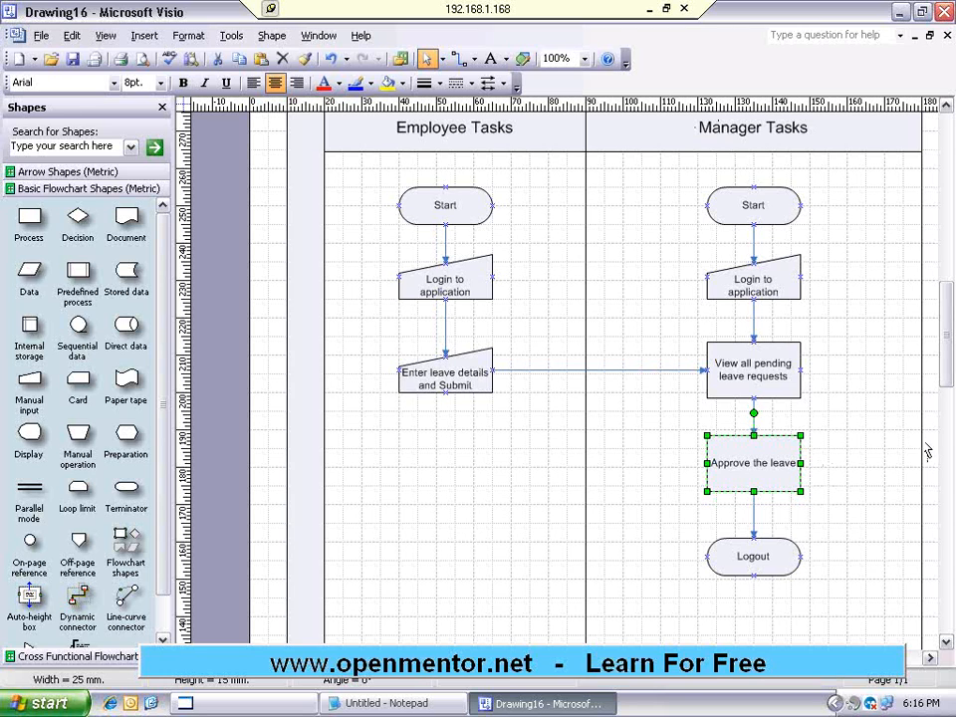
pyautogui.click(864, 458)
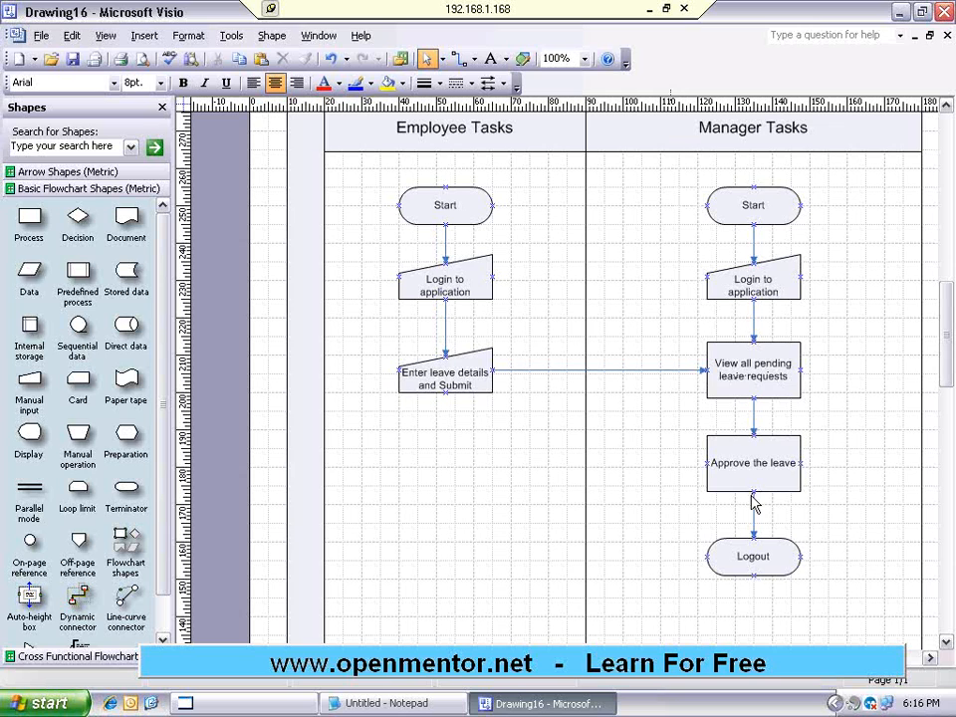
pyautogui.moveTo(760, 563); pyautogui.dragTo(757, 610)
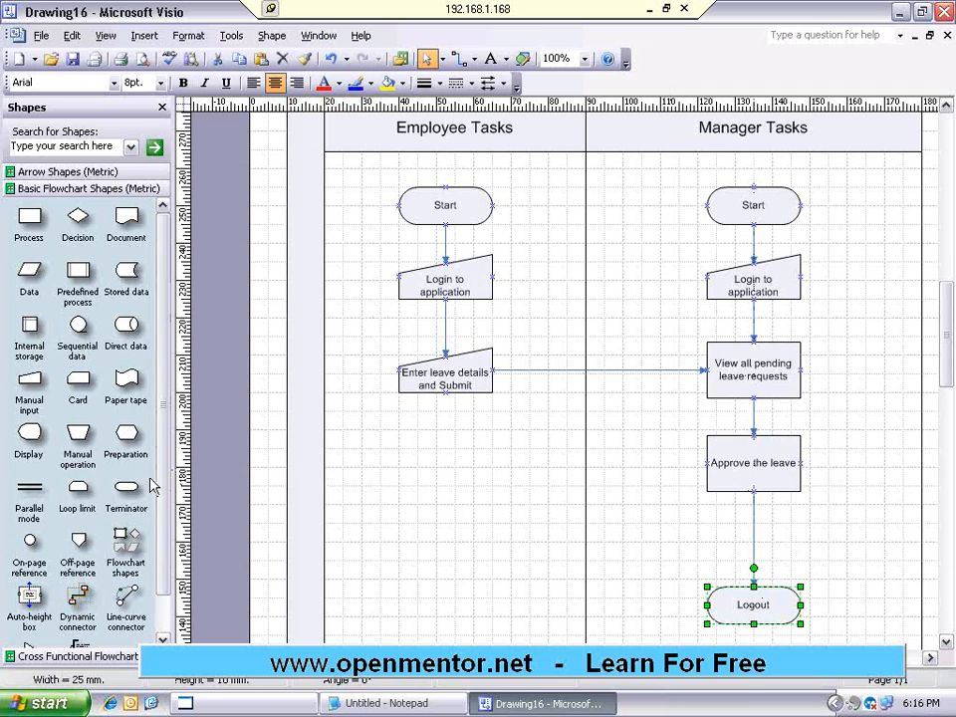
# - Place a Direct data shape between "Approve the leave" and Logout and label it "Store it in DB"
pyautogui.click(123, 328)
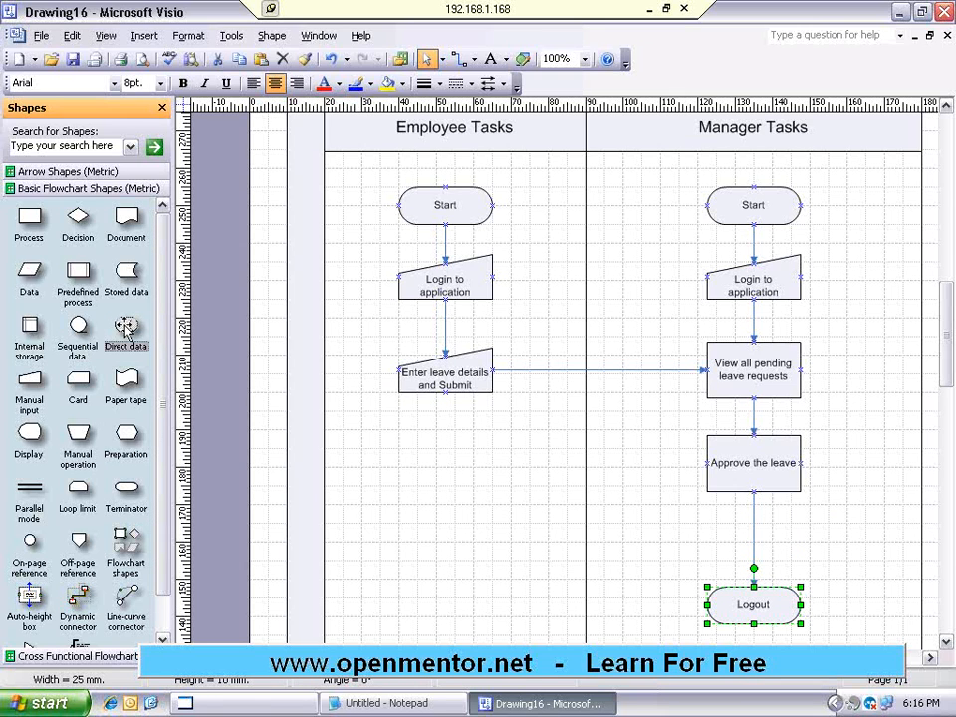
pyautogui.moveTo(163, 370)
pyautogui.mouseDown()
pyautogui.moveTo(163, 396)
pyautogui.moveTo(159, 371)
pyautogui.mouseUp()
pyautogui.click(79, 319)
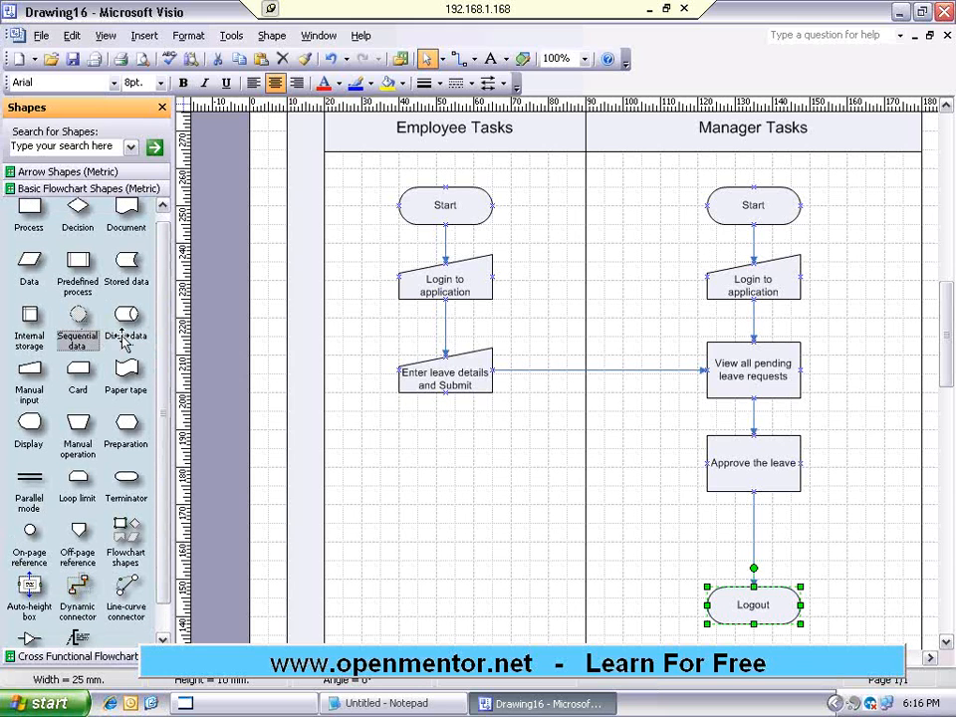
pyautogui.moveTo(158, 332); pyautogui.dragTo(159, 329)
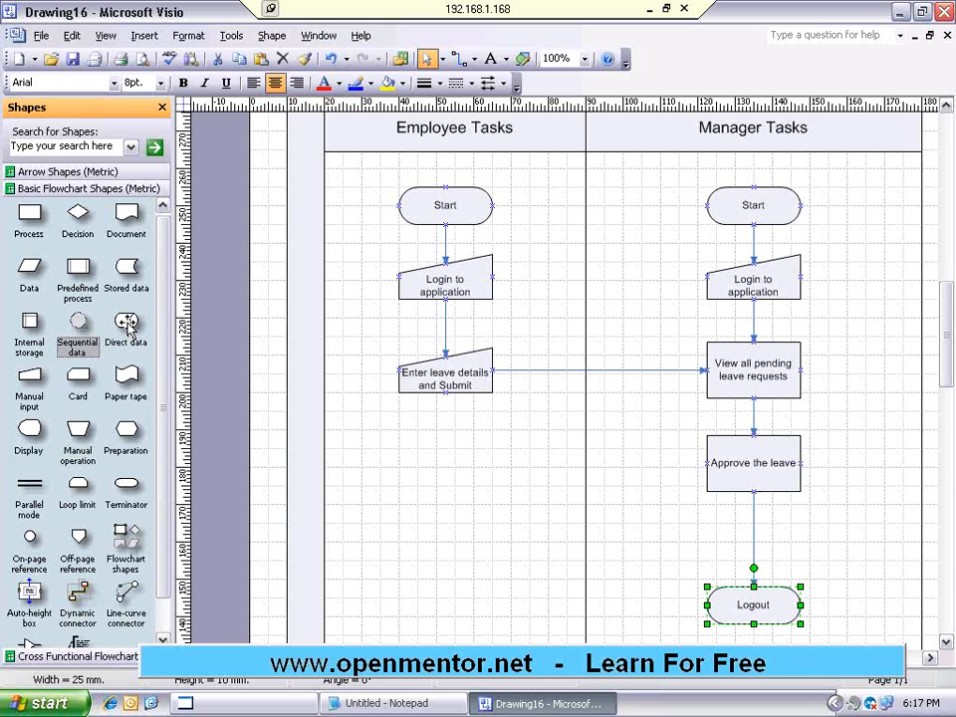
pyautogui.moveTo(130, 325); pyautogui.dragTo(749, 548)
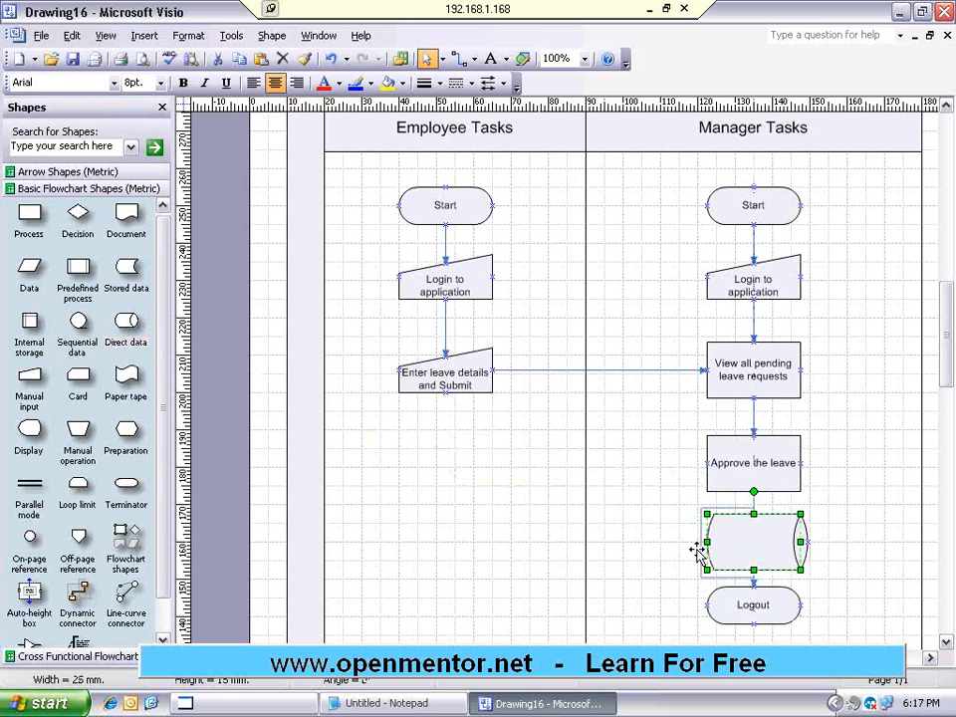
pyautogui.doubleClick(751, 540)
pyautogui.write('Store it in ')
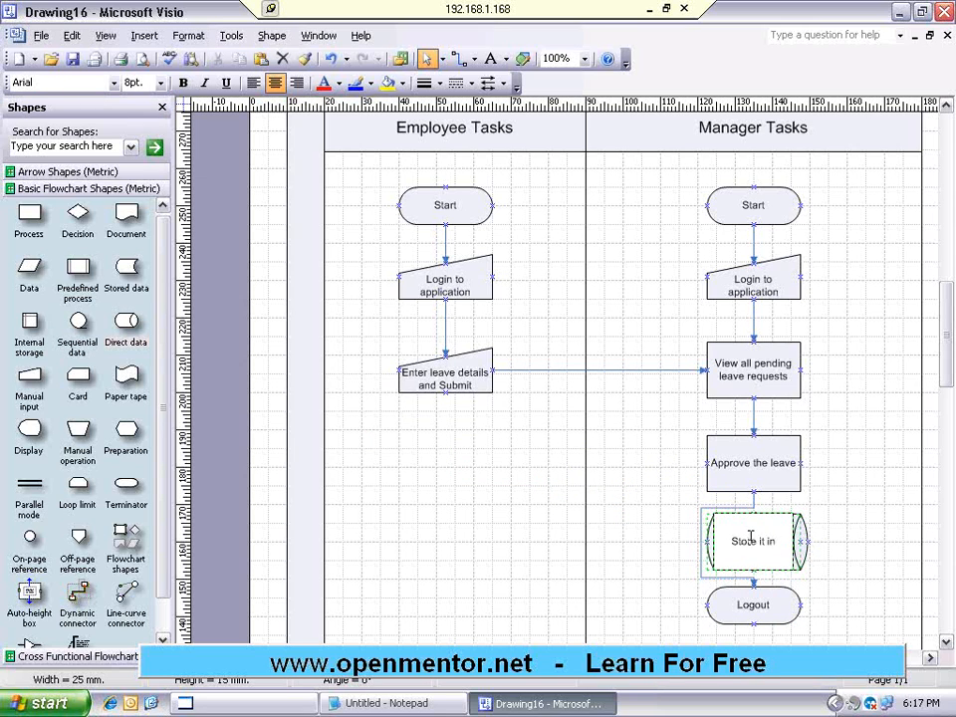
pyautogui.write('DB')
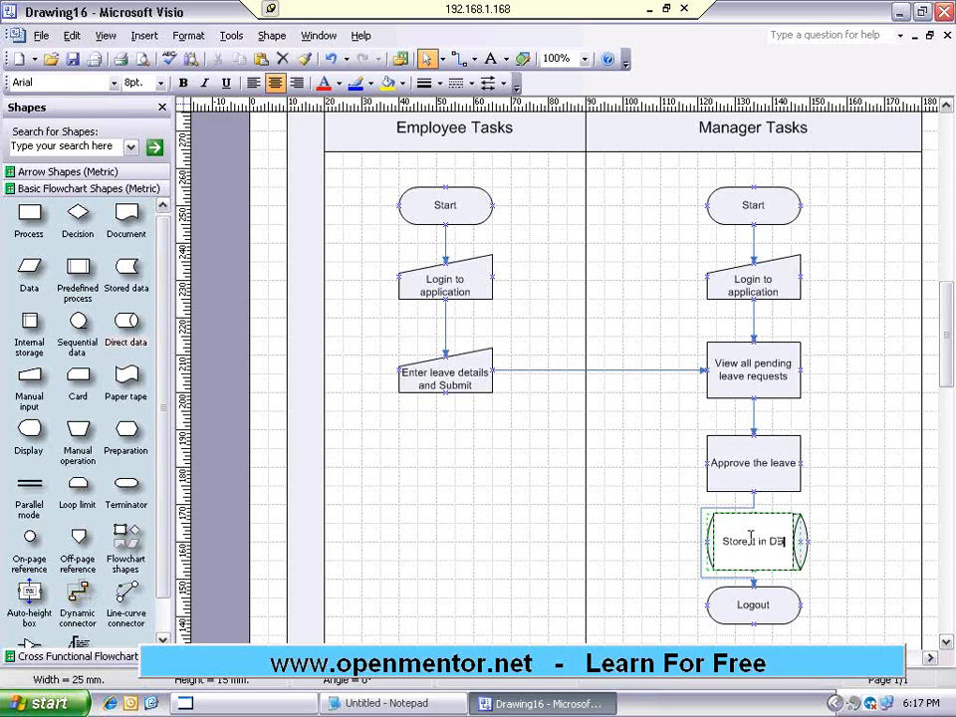
pyautogui.click(920, 523)
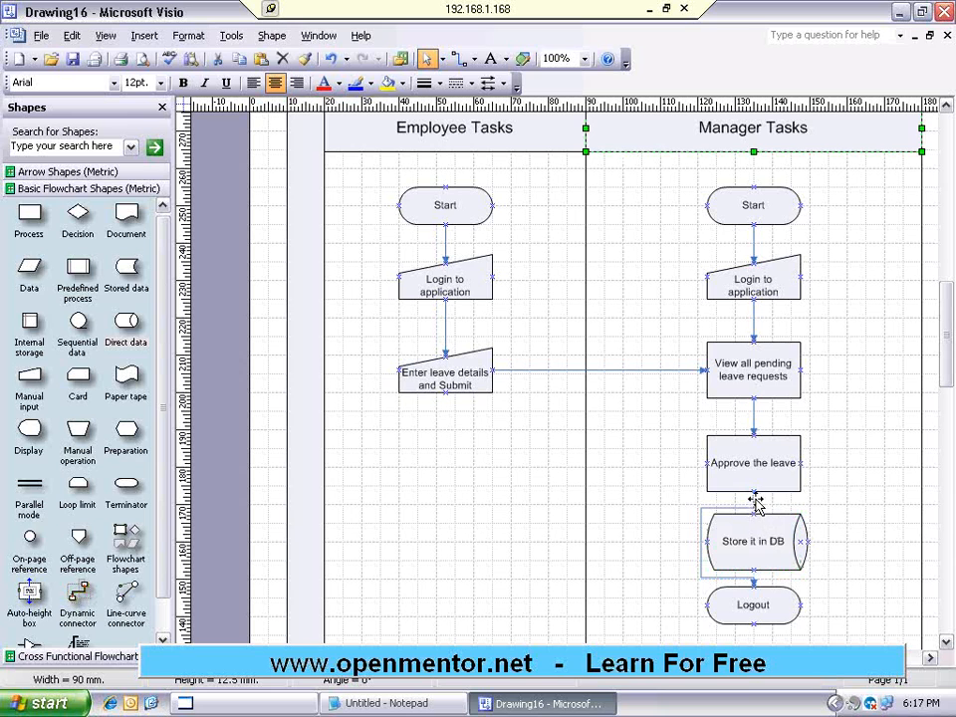
# - Reattach the "Approve the leave" connector's end to "Store it in DB", and connect "Store it in DB" to Logout
pyautogui.moveTo(754, 579); pyautogui.dragTo(754, 514)
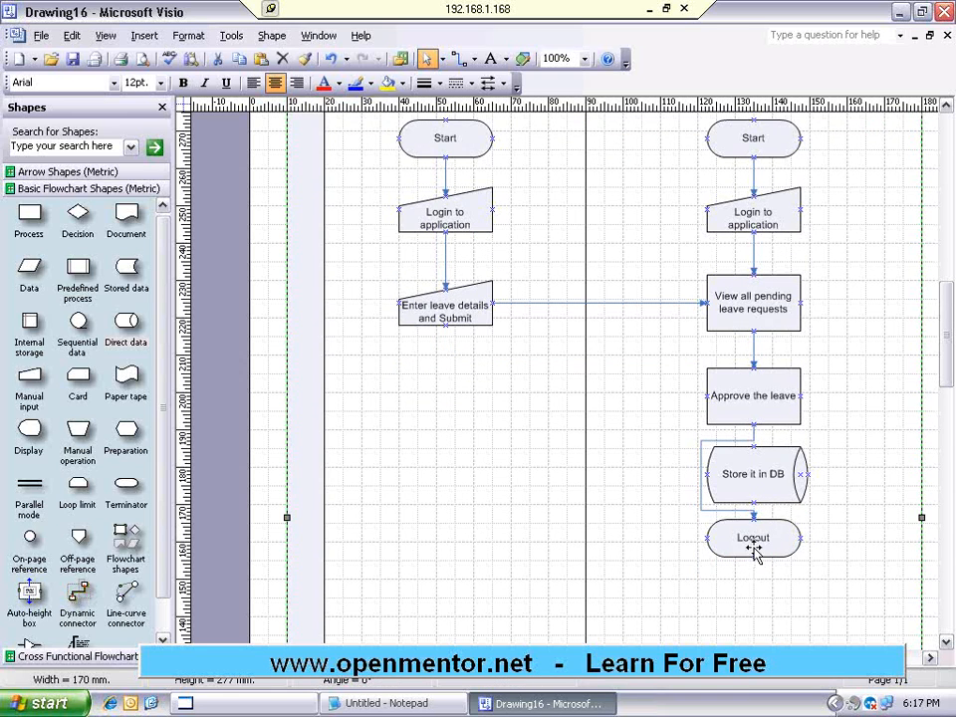
pyautogui.click(753, 514)
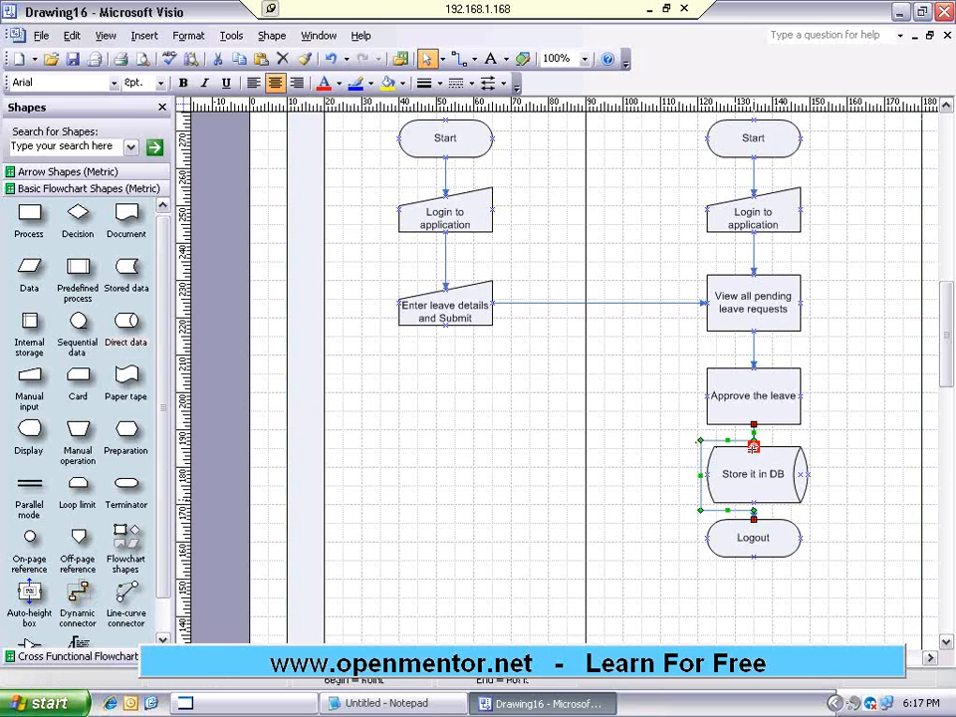
pyautogui.moveTo(754, 518); pyautogui.dragTo(761, 490)
pyautogui.click(459, 58)
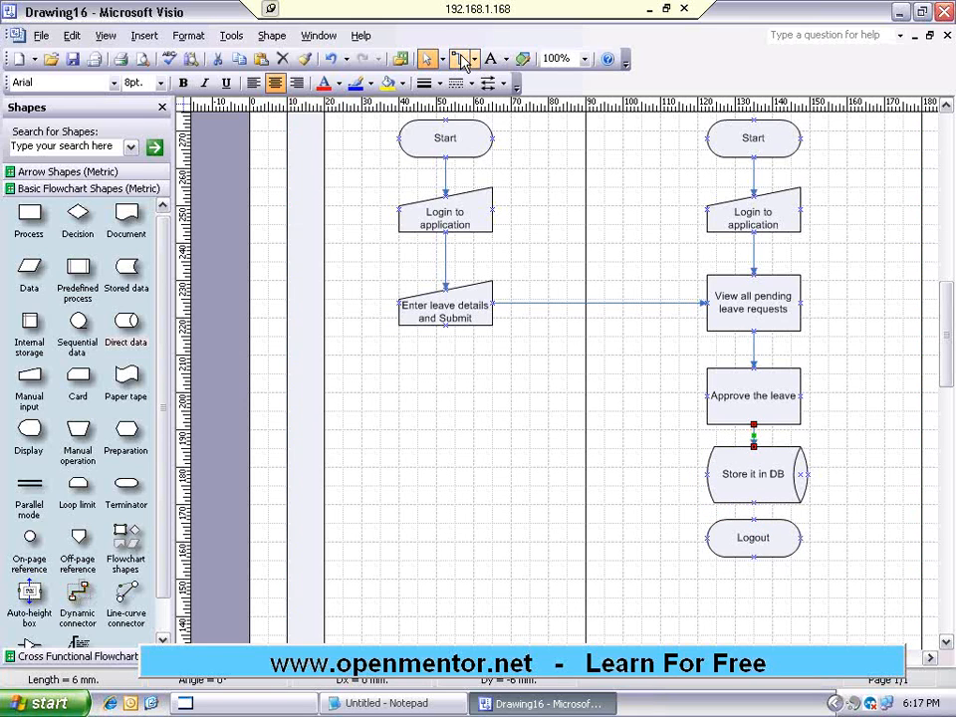
pyautogui.moveTo(754, 503); pyautogui.dragTo(753, 519)
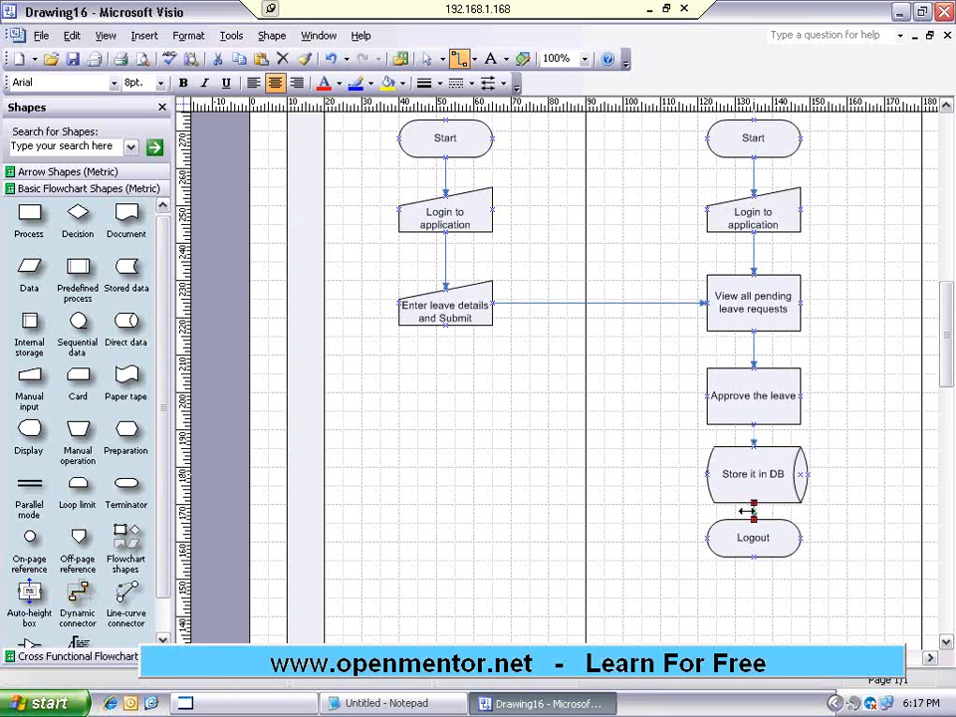
pyautogui.click(426, 58)
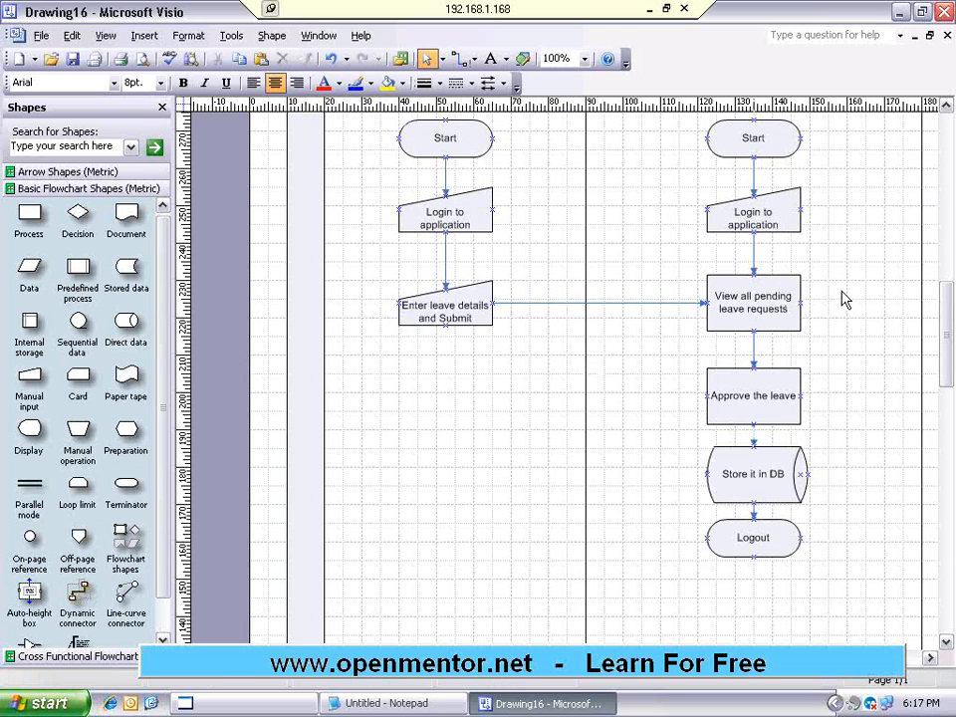
# - Rotate the "Store it in DB" shape left, and rotate it right again to restore its orientation
pyautogui.click(779, 475)
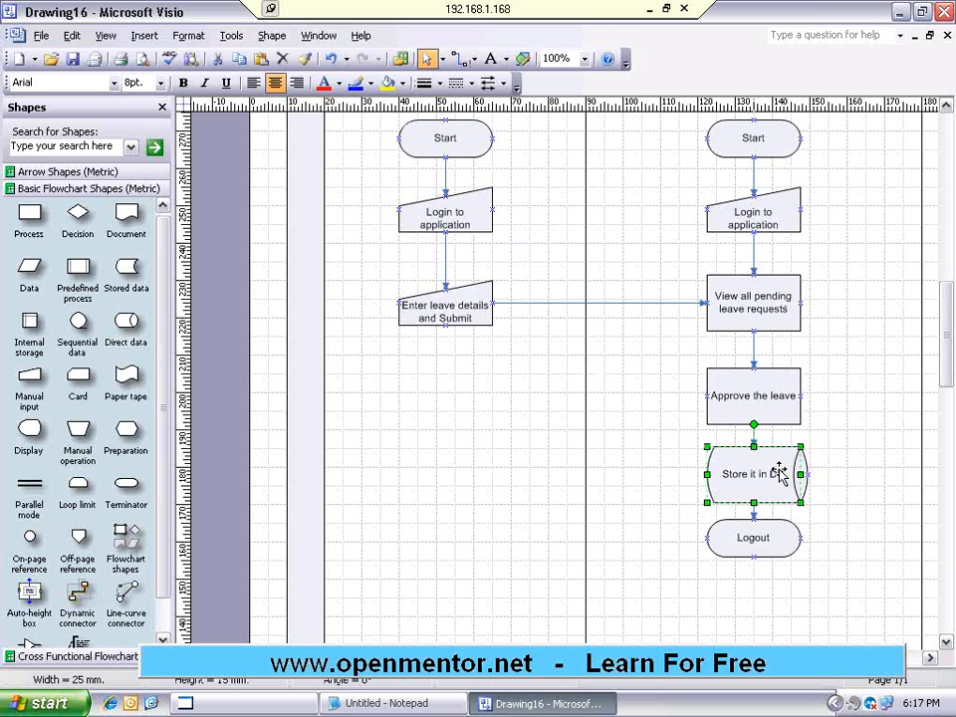
pyautogui.rightClick(781, 477)
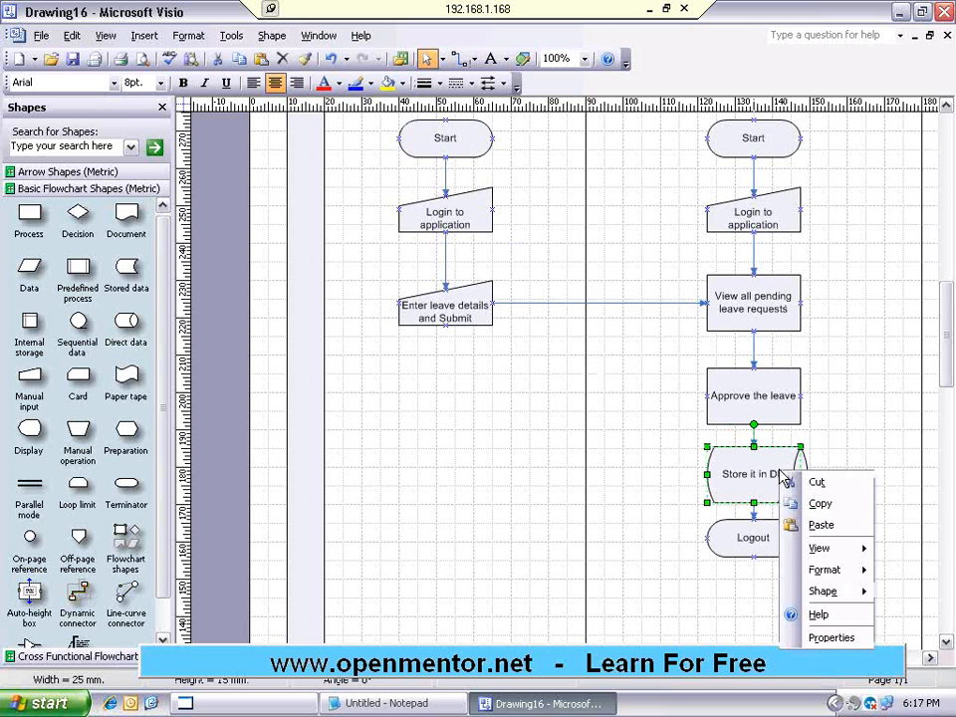
pyautogui.moveTo(822, 578)
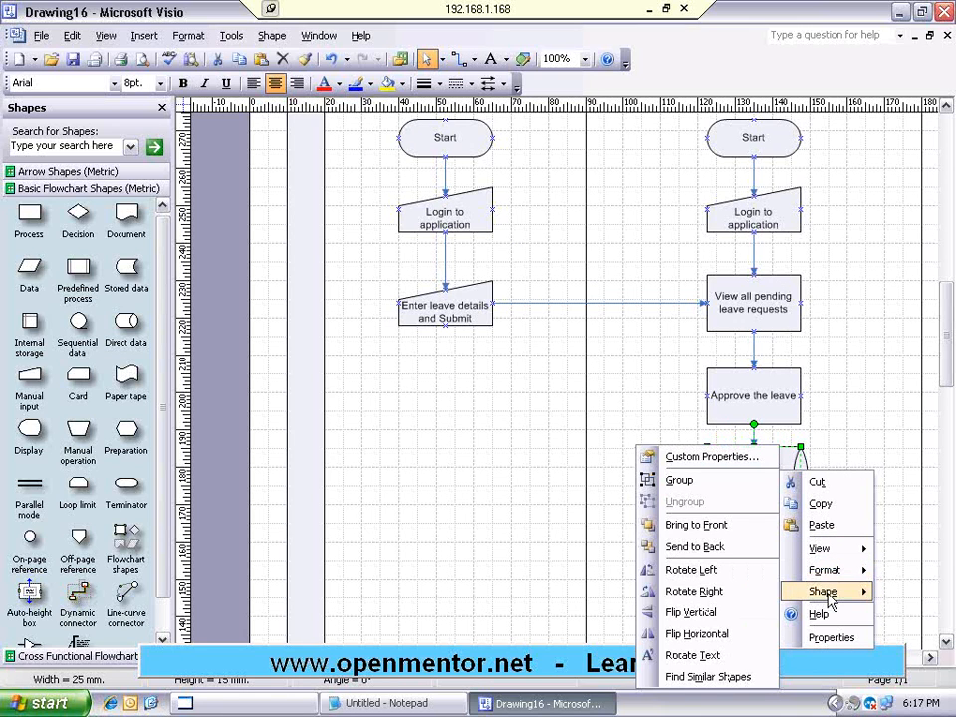
pyautogui.click(717, 570)
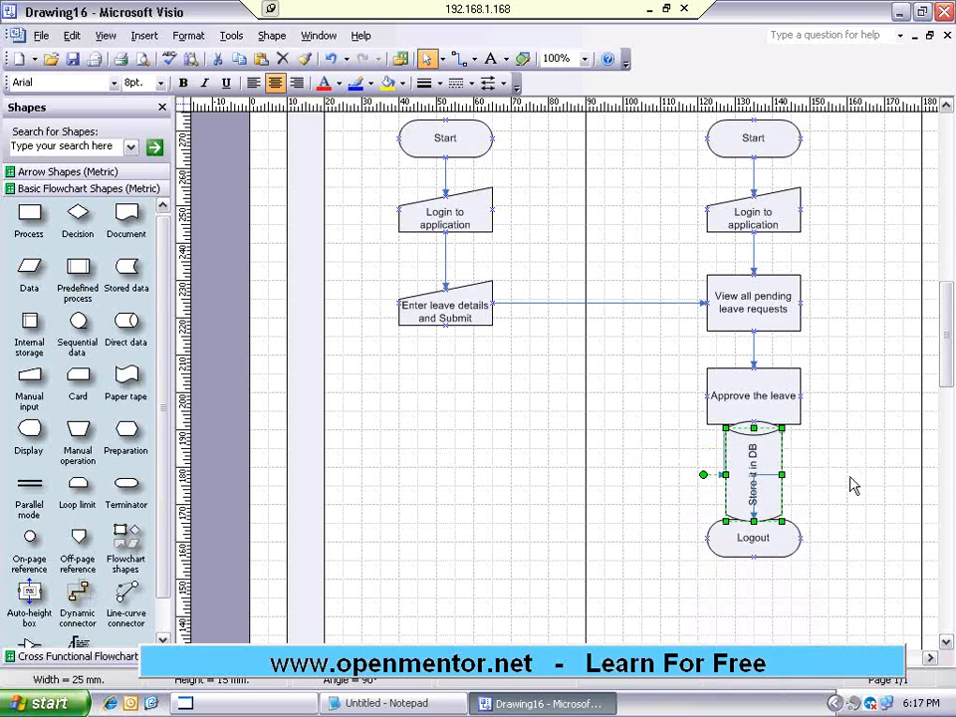
pyautogui.rightClick(776, 469)
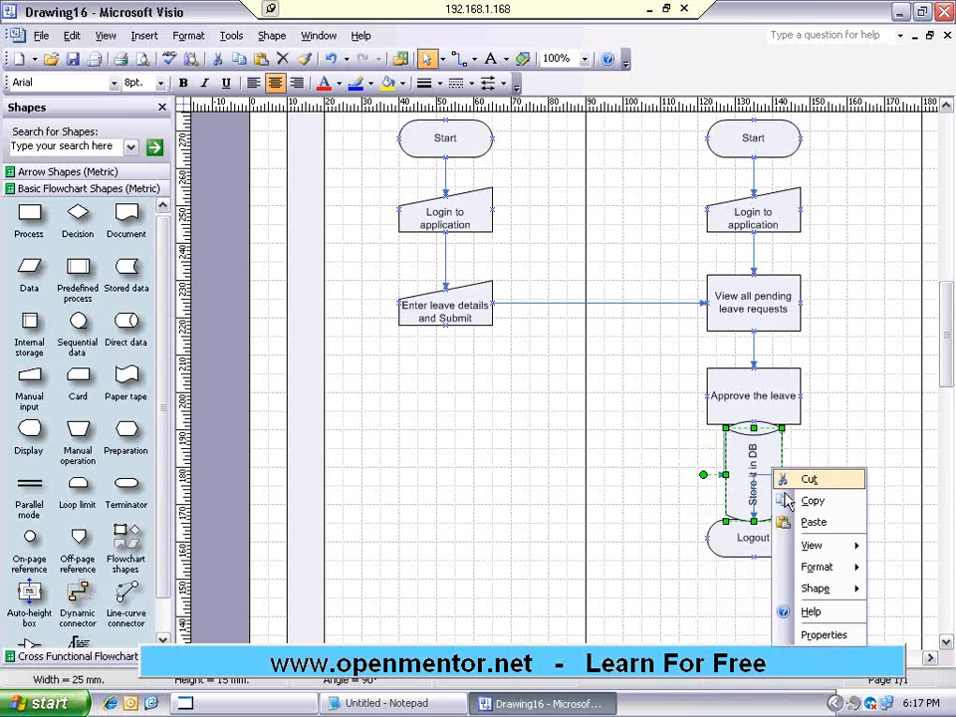
pyautogui.moveTo(836, 595)
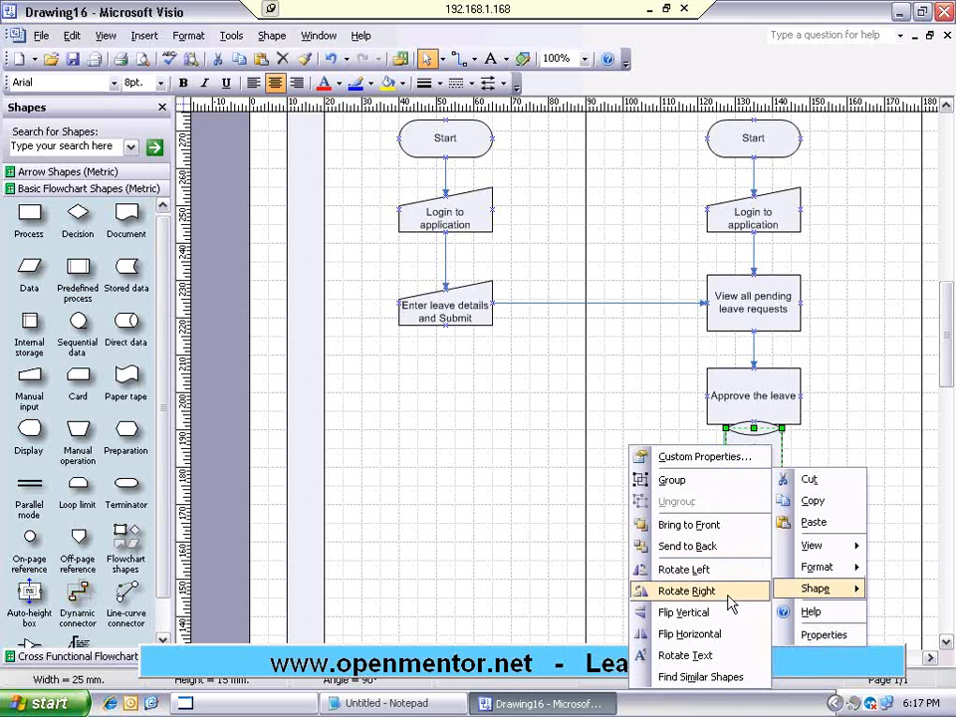
pyautogui.click(730, 595)
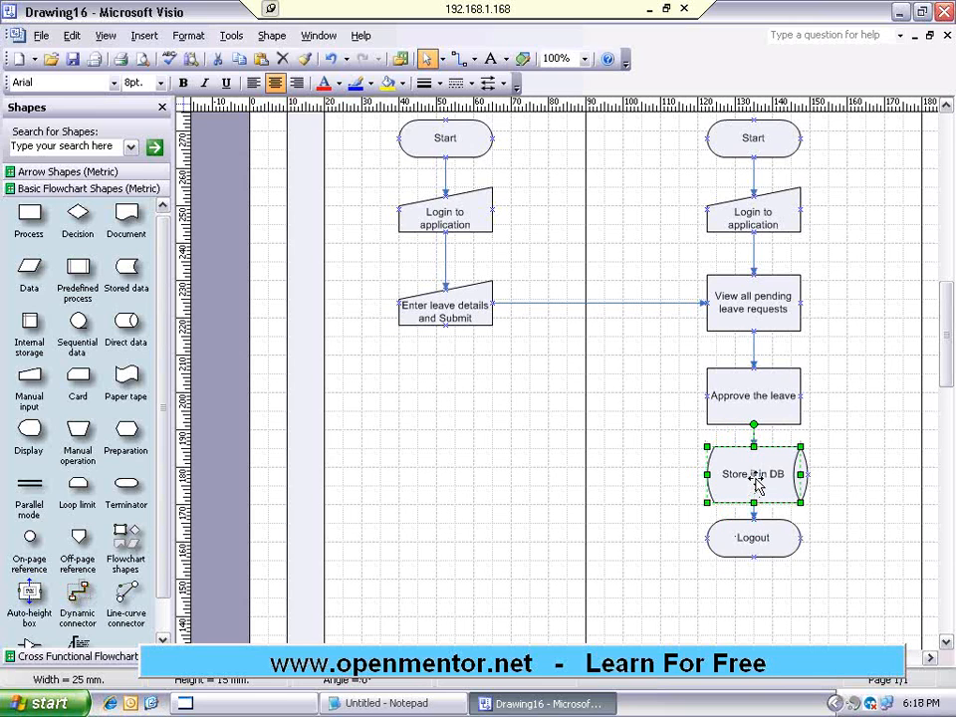
pyautogui.click(839, 421)
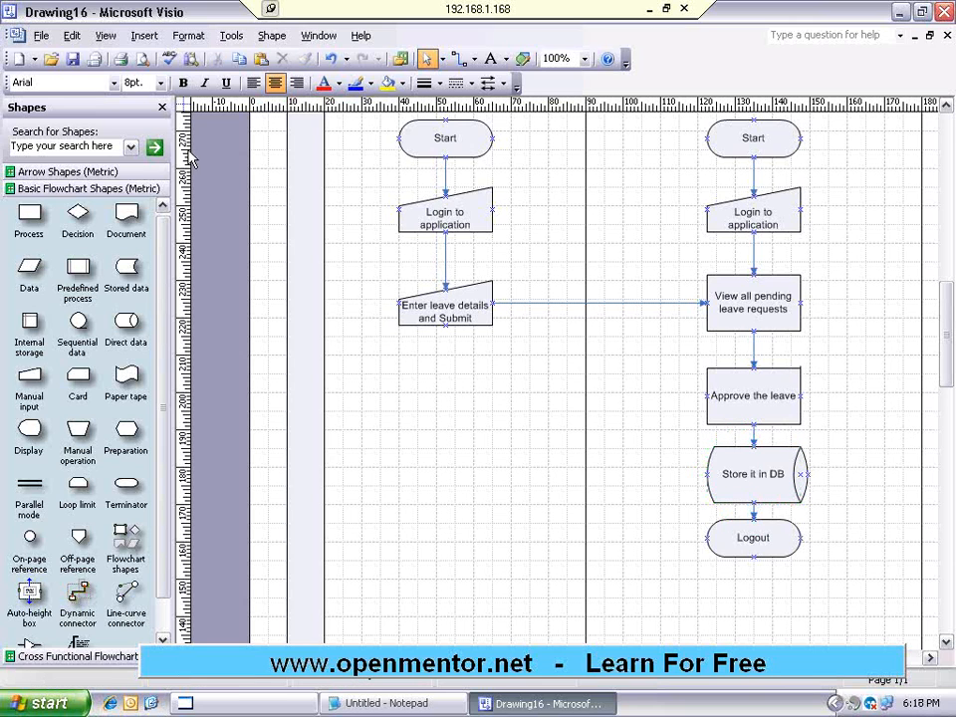
# - Save the drawing as crossfunctional in My Documents
pyautogui.click(71, 59)
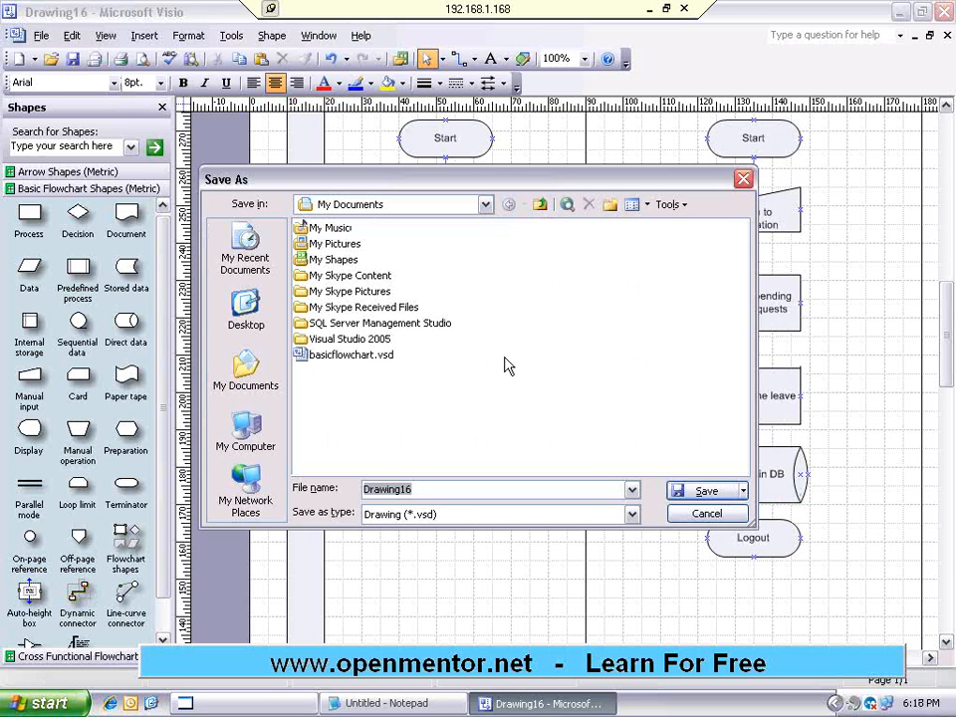
pyautogui.write('crossfunctional')
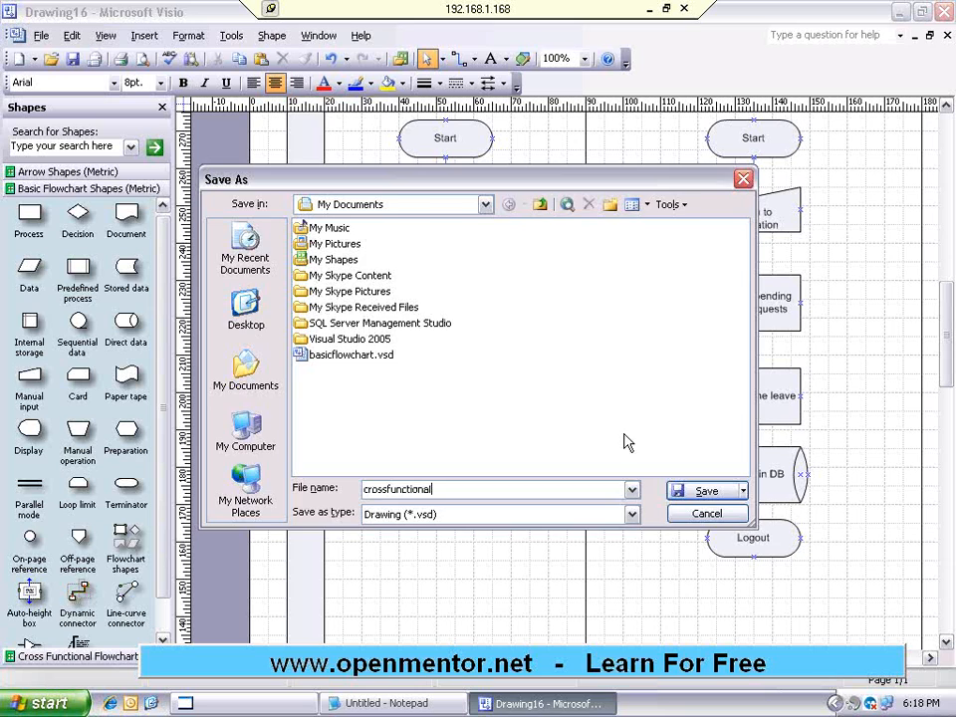
pyautogui.click(704, 489)
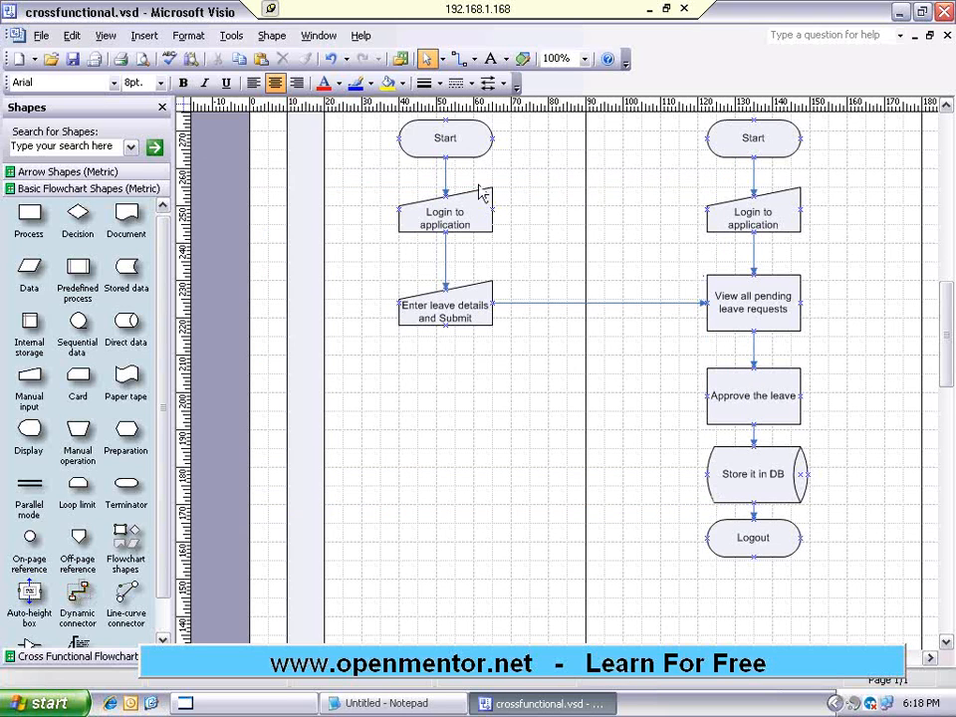
# - Save a copy of the flowchart in My Documents as the web page crossfunctional.htm
pyautogui.moveTo(945, 312); pyautogui.dragTo(948, 295)
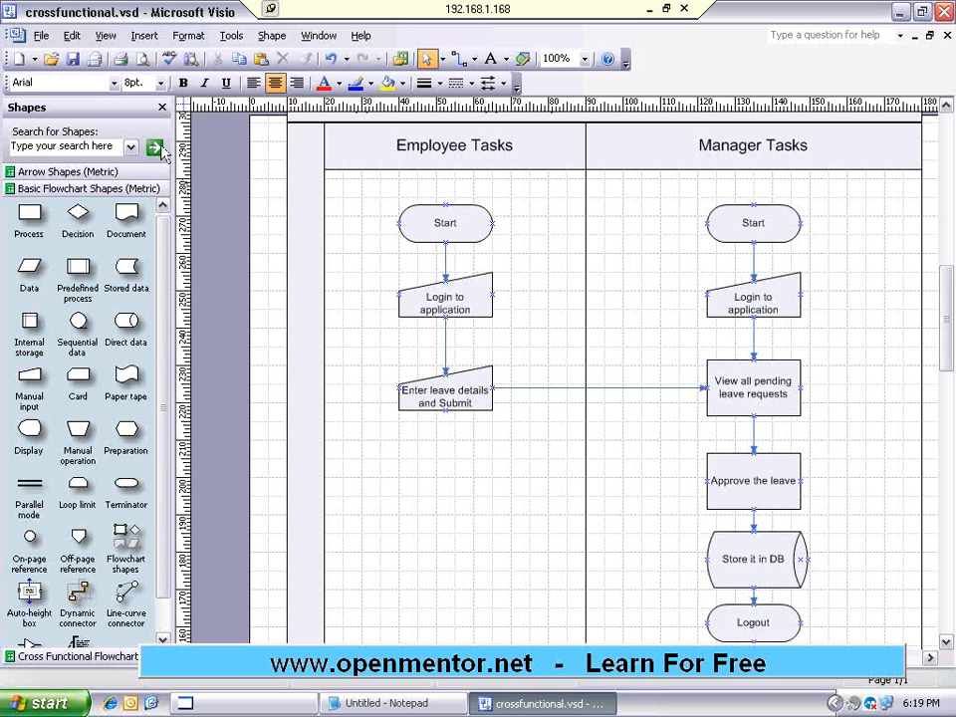
pyautogui.click(407, 210)
pyautogui.click(321, 186)
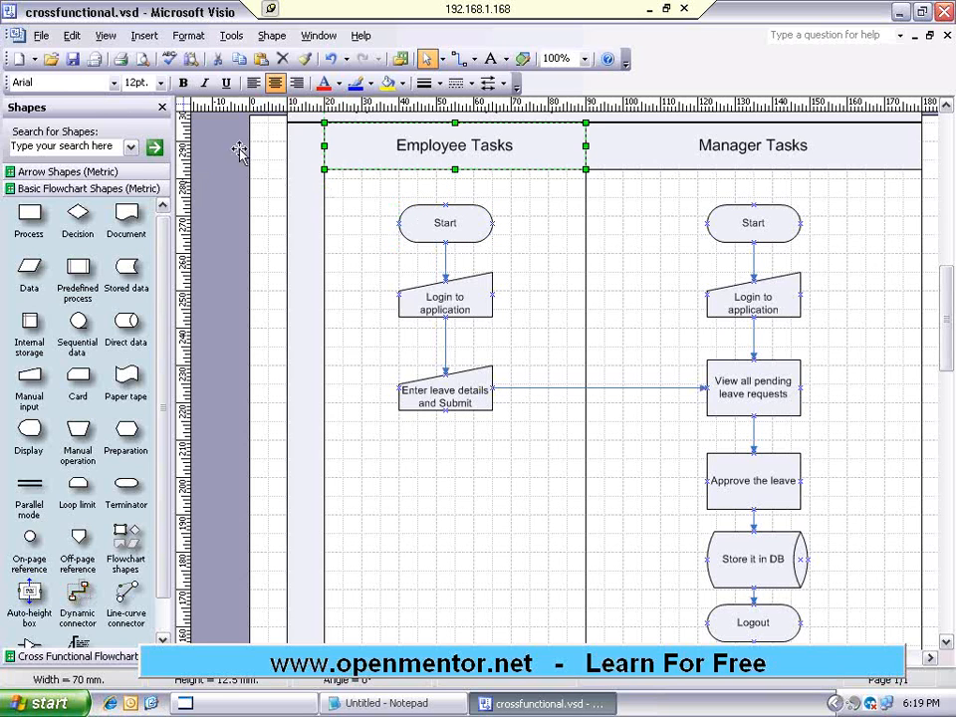
pyautogui.click(39, 39)
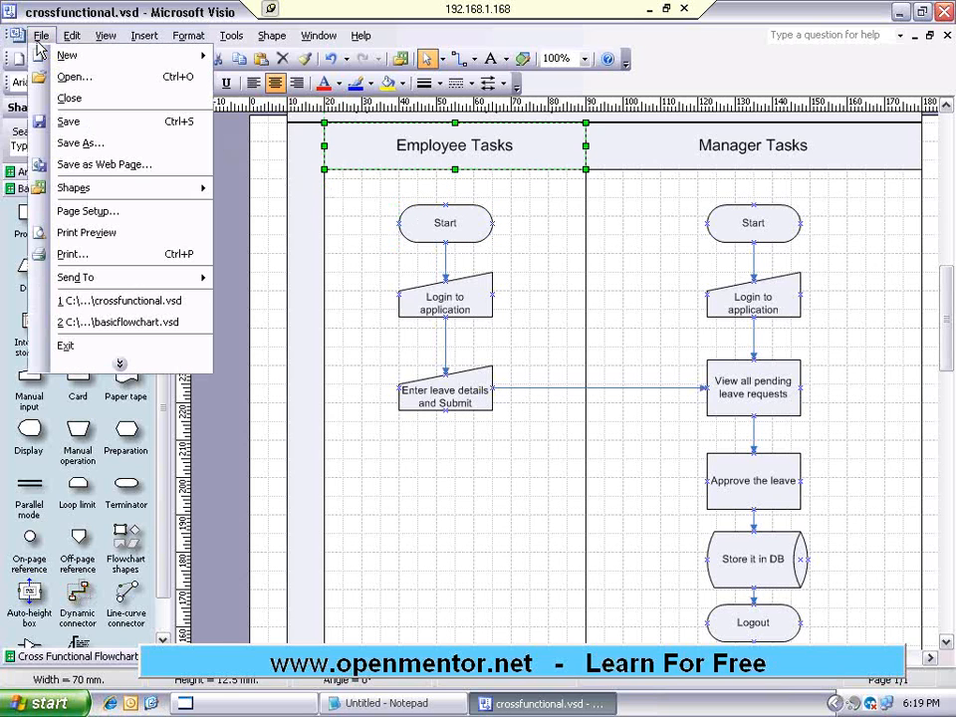
pyautogui.click(80, 143)
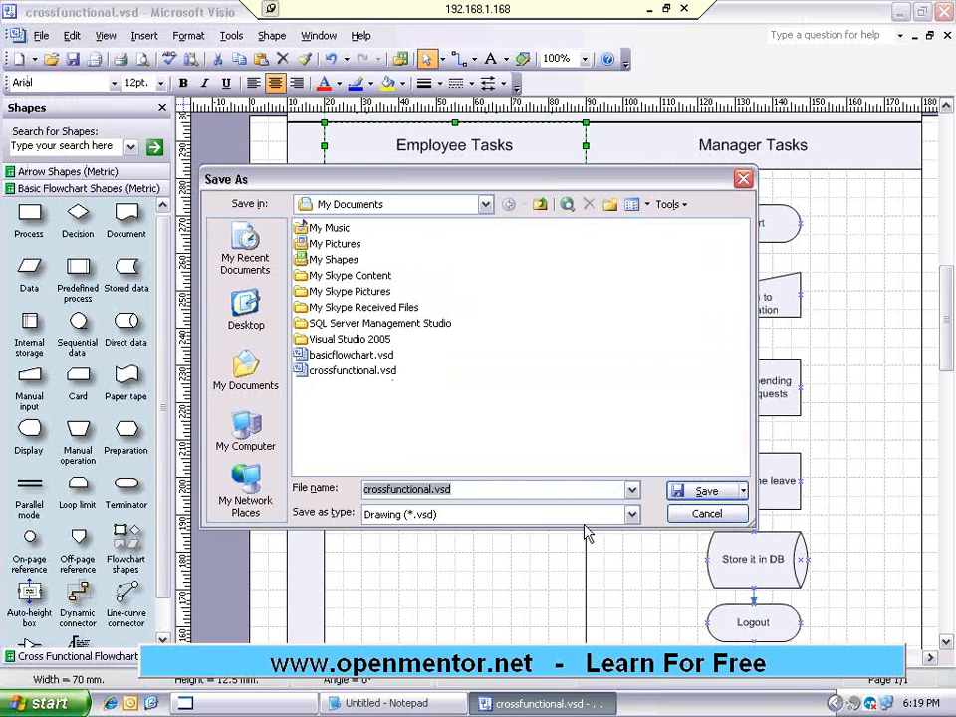
pyautogui.click(632, 514)
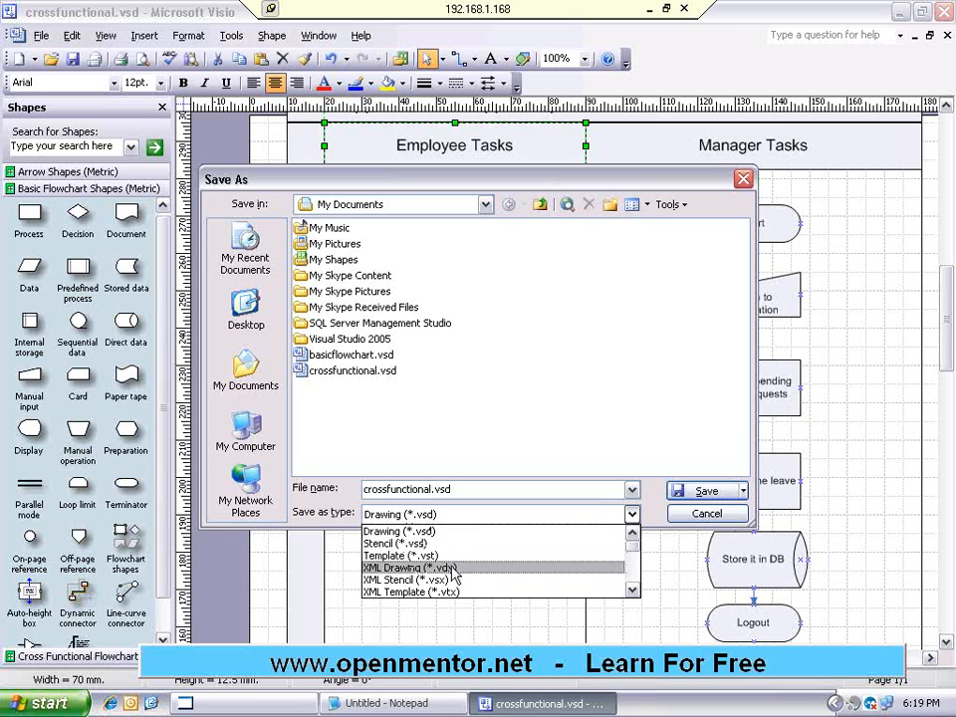
pyautogui.click(631, 588)
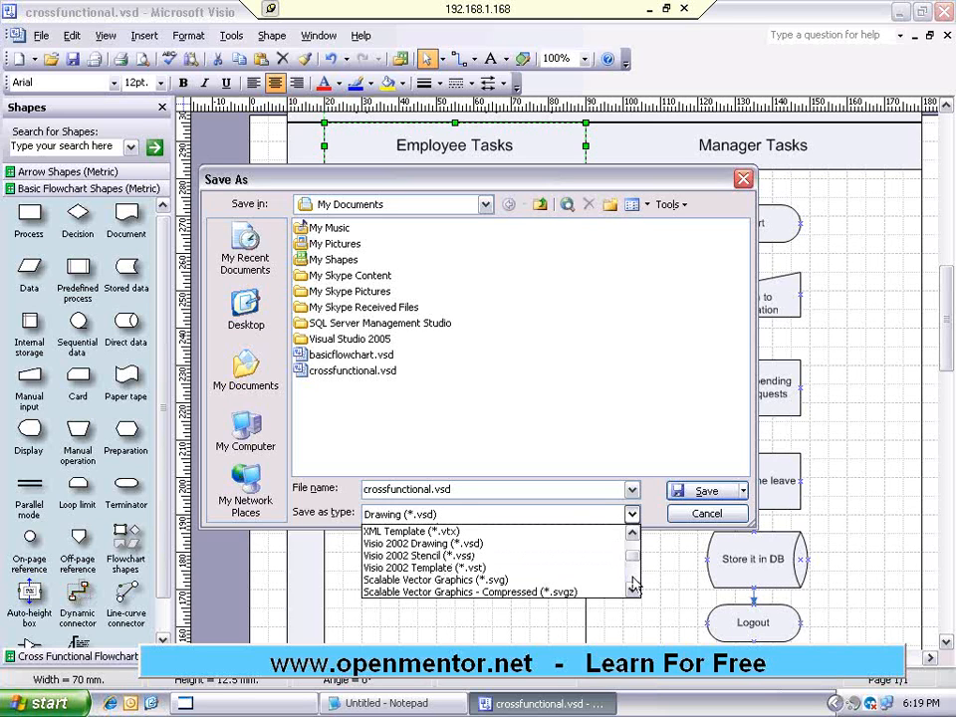
pyautogui.click(633, 587)
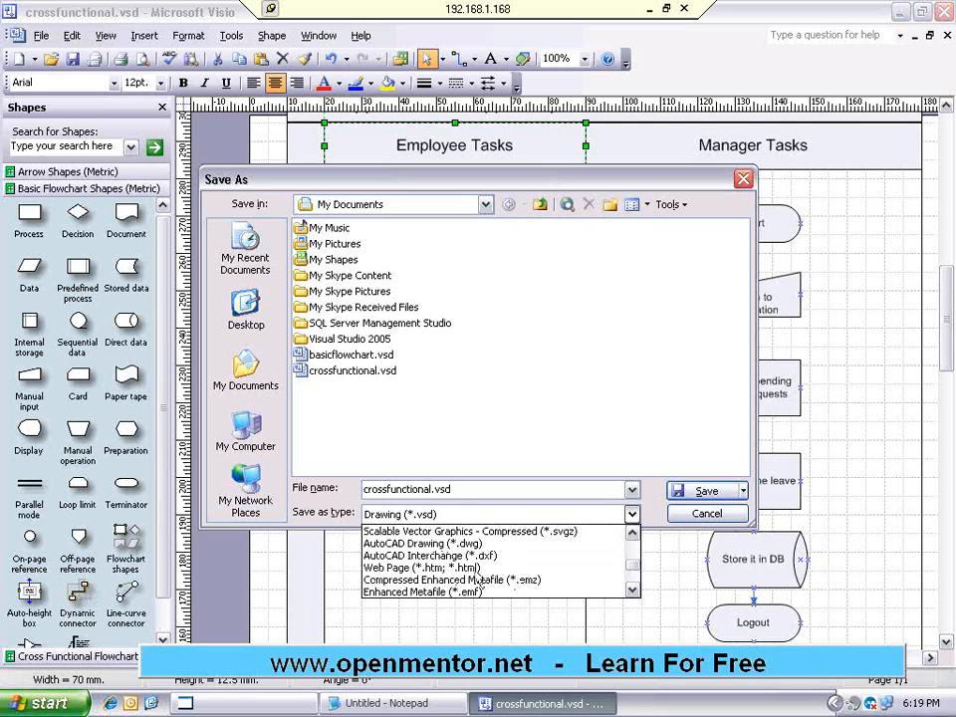
pyautogui.click(633, 589)
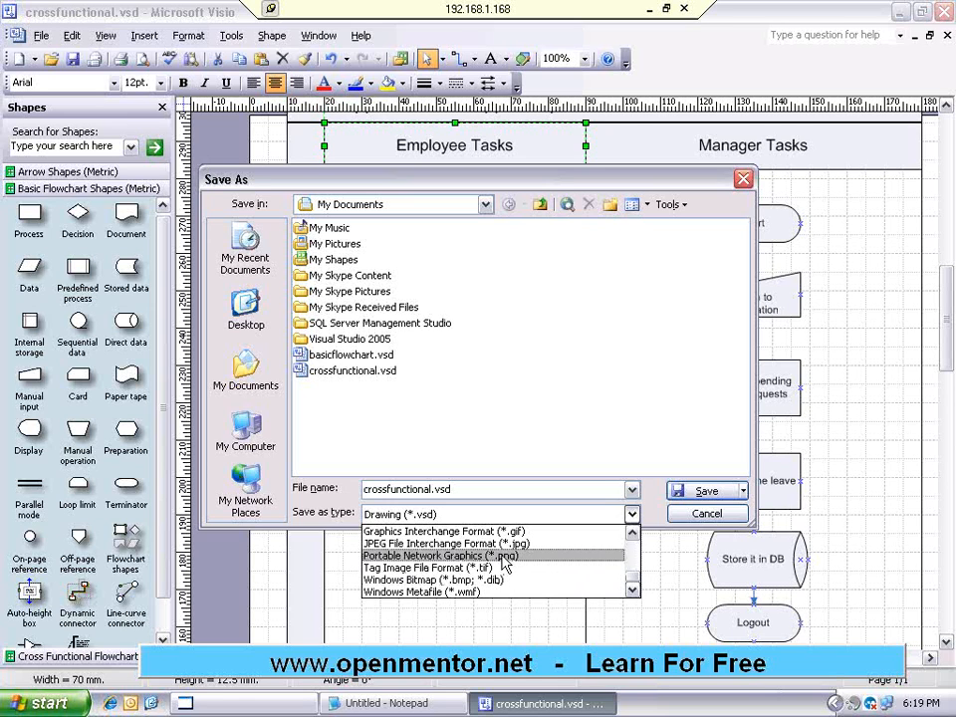
pyautogui.scroll(2, 483, 564)
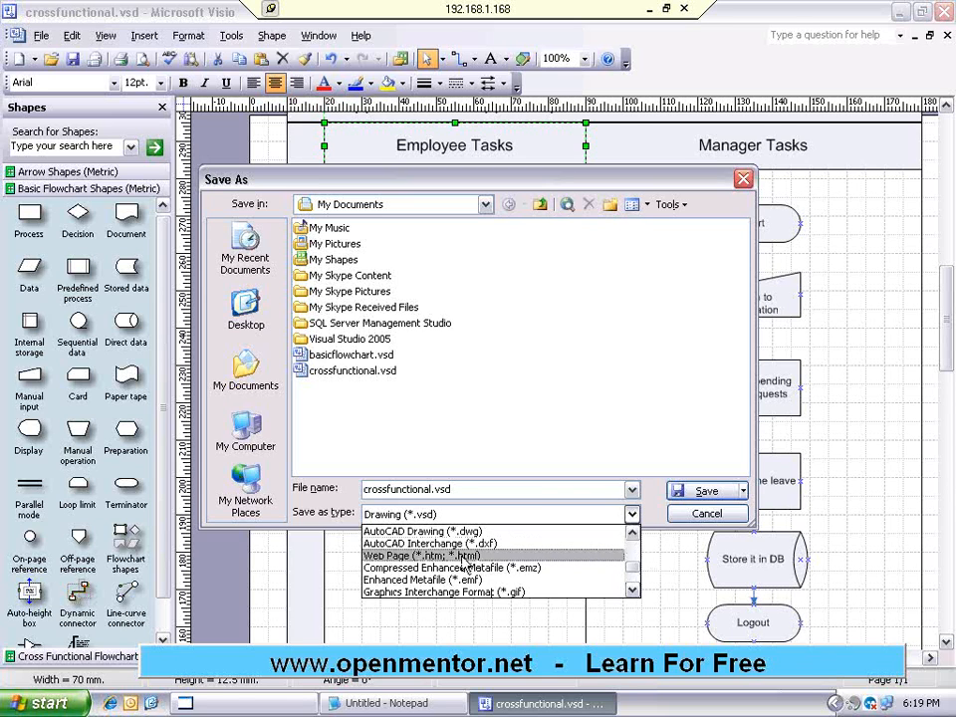
pyautogui.click(429, 555)
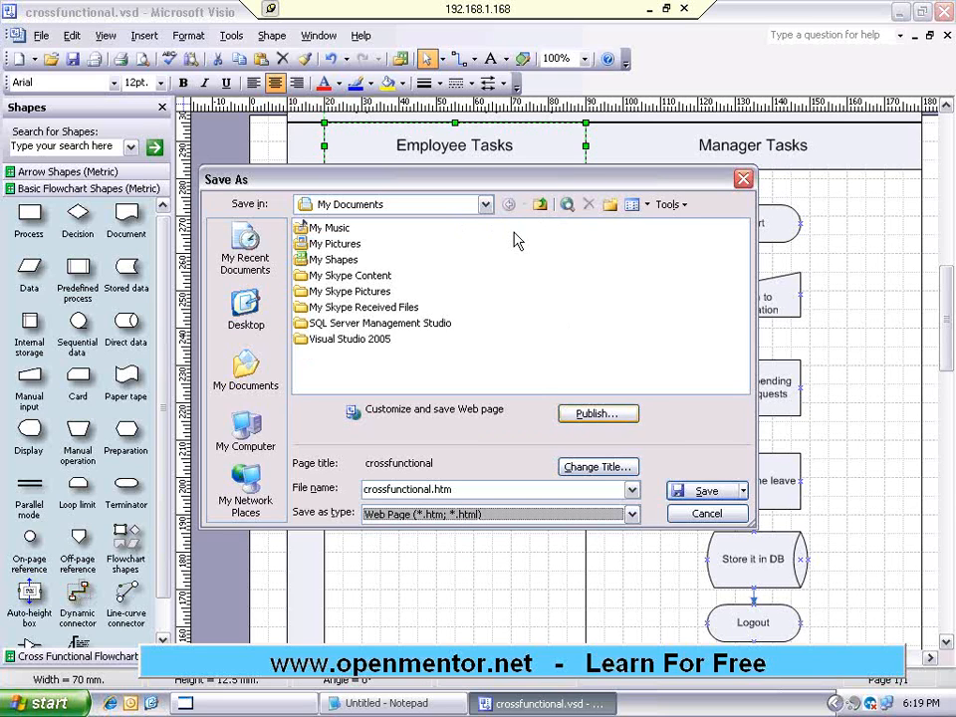
pyautogui.click(707, 498)
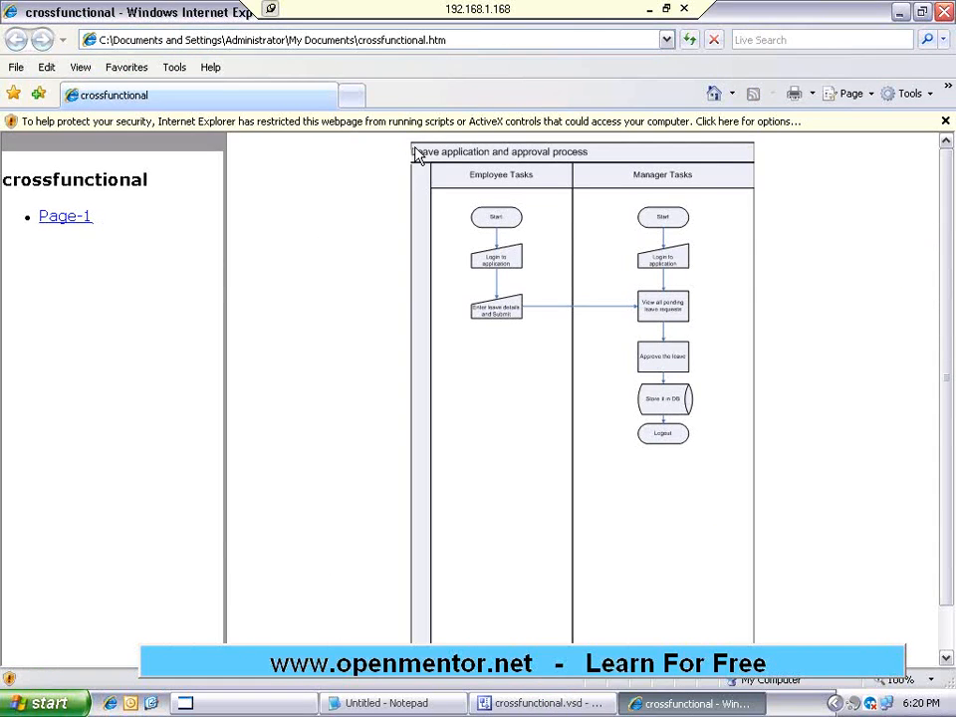
# - Allow the blocked active content to run in the exported crossfunctional web page
pyautogui.click(439, 122)
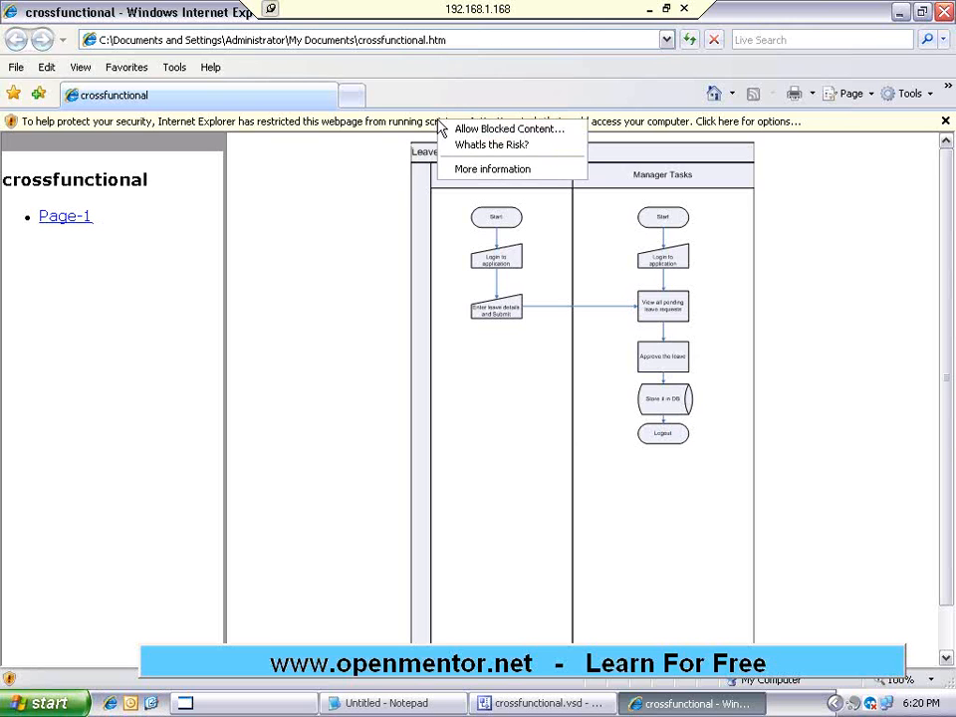
pyautogui.click(470, 129)
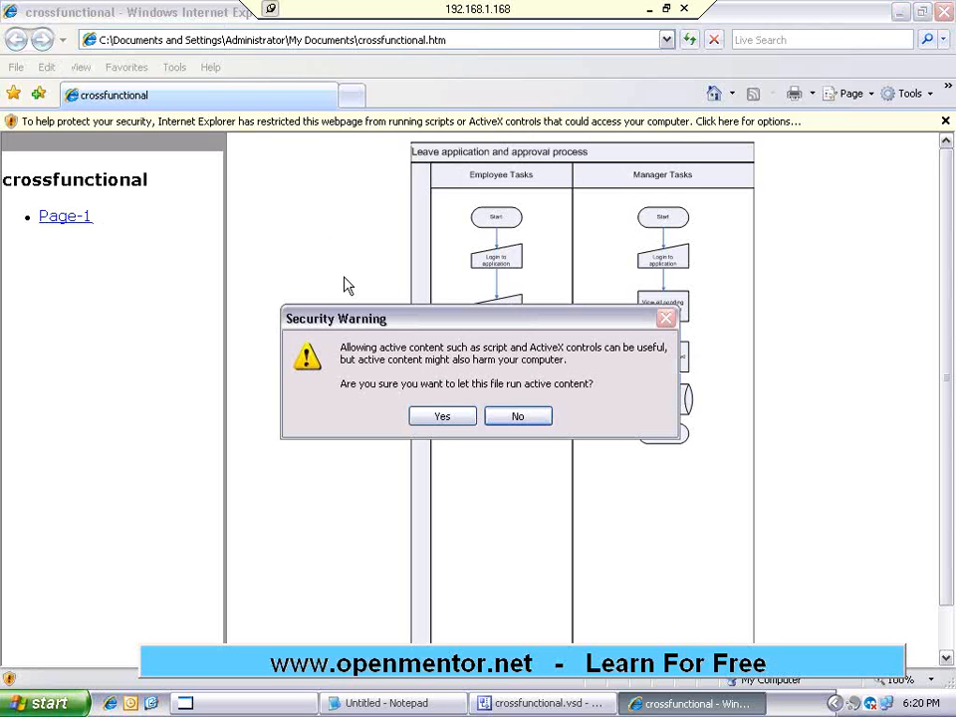
pyautogui.click(438, 415)
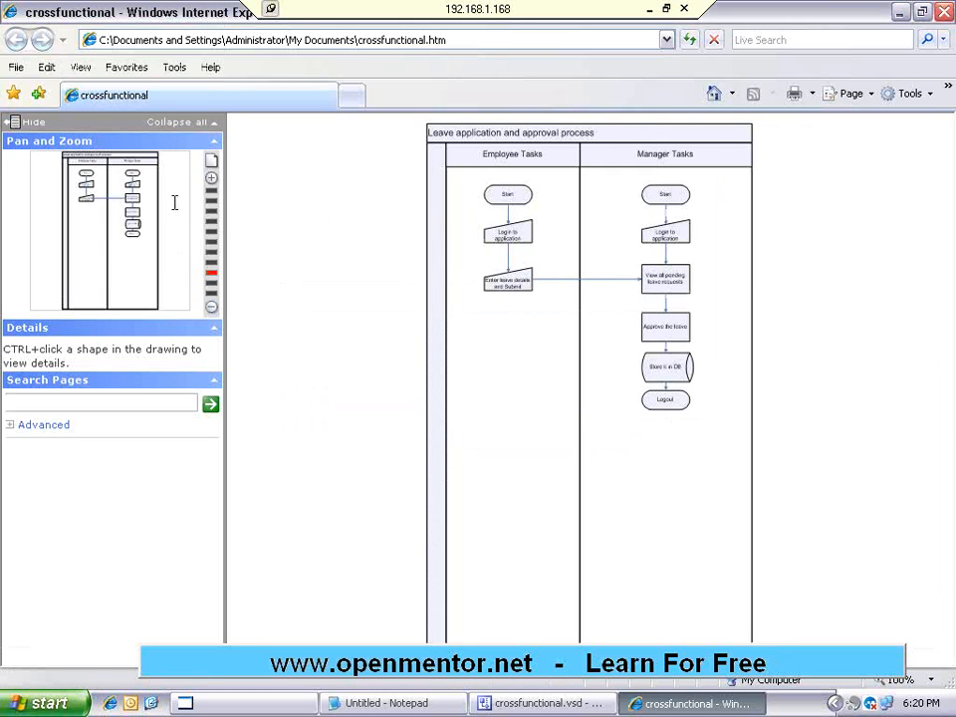
# - Enlarge the exported flowchart, look through its employee and manager tasks, and return to the Visio drawing
pyautogui.click(212, 180)
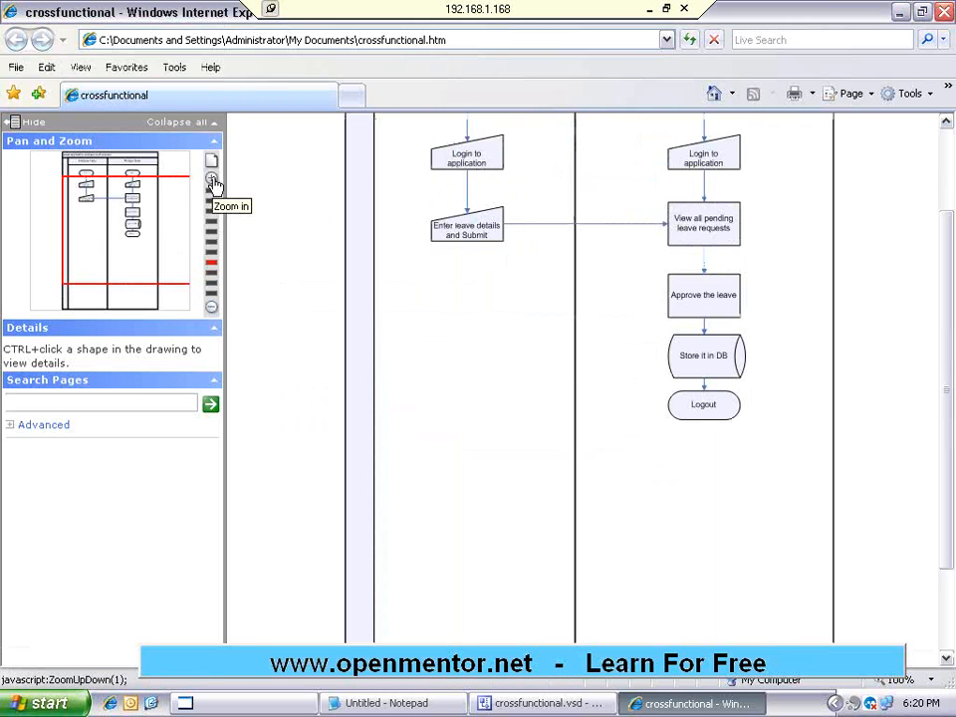
pyautogui.click(213, 218)
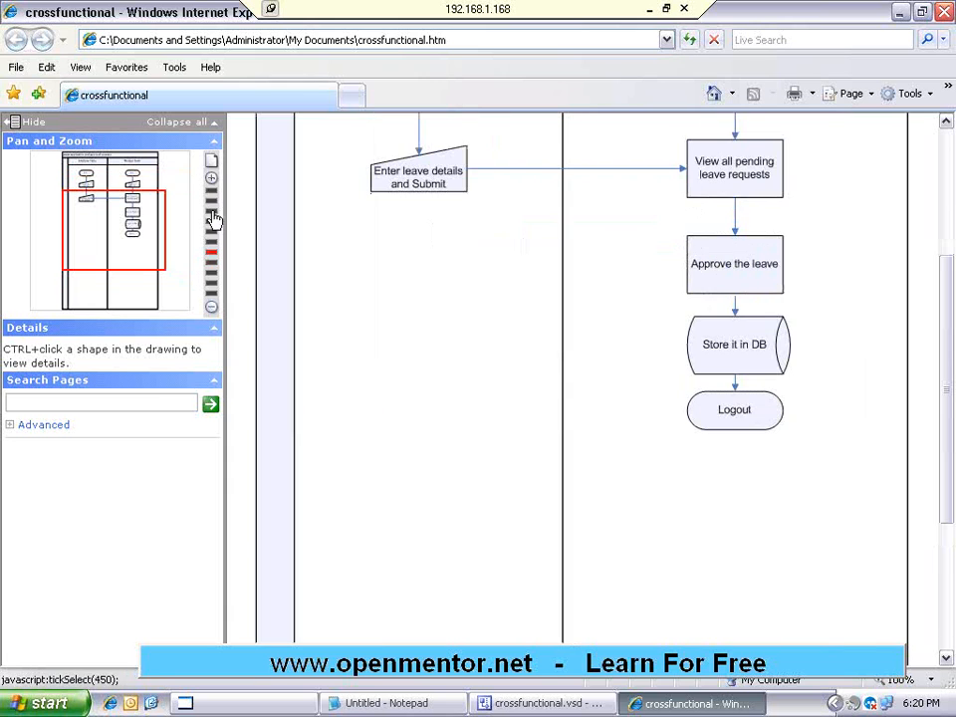
pyautogui.moveTo(951, 354); pyautogui.dragTo(945, 264)
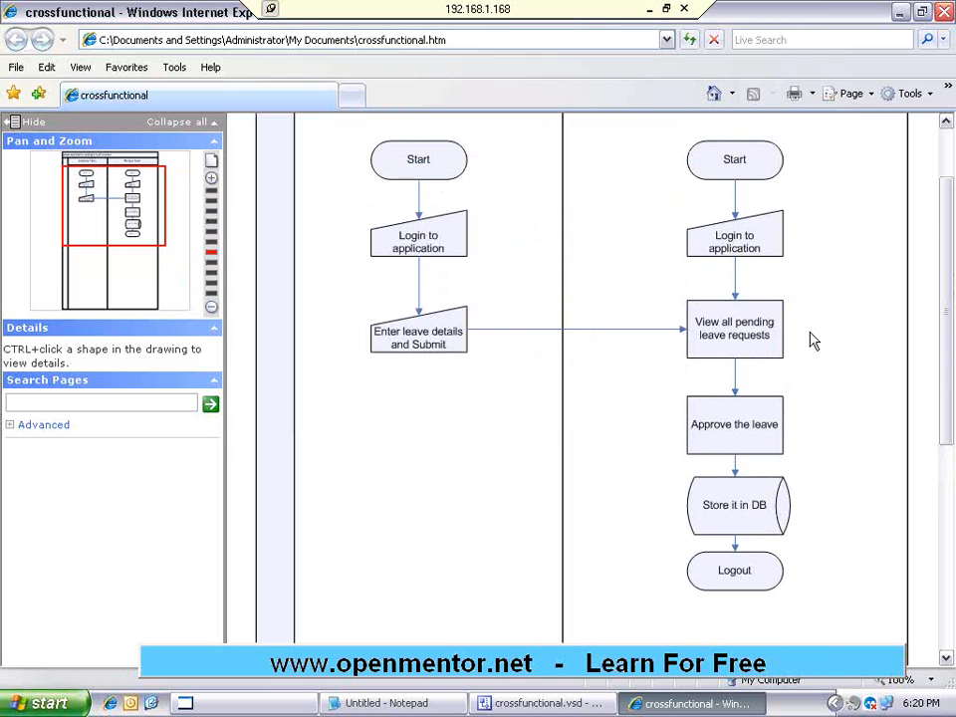
pyautogui.moveTo(947, 346); pyautogui.dragTo(950, 422)
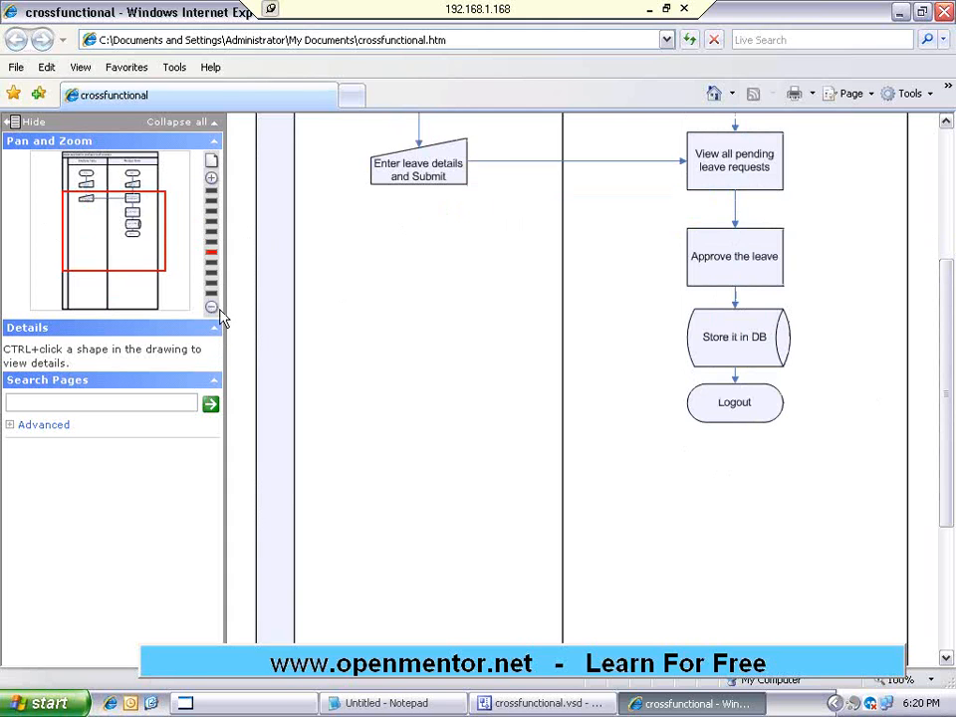
pyautogui.moveTo(951, 358); pyautogui.dragTo(951, 275)
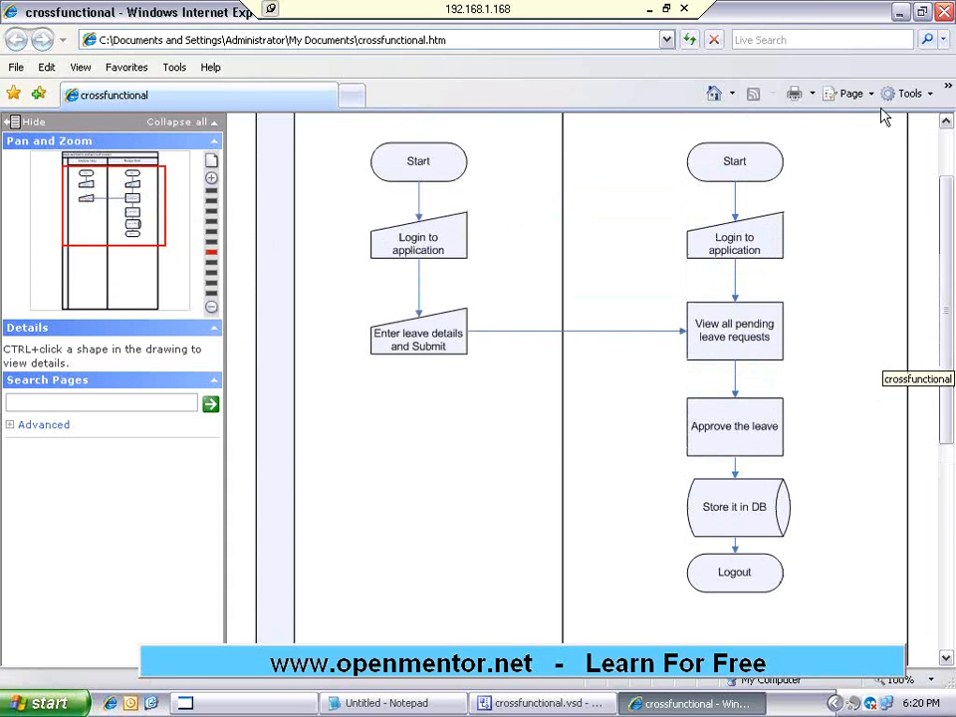
pyautogui.click(898, 13)
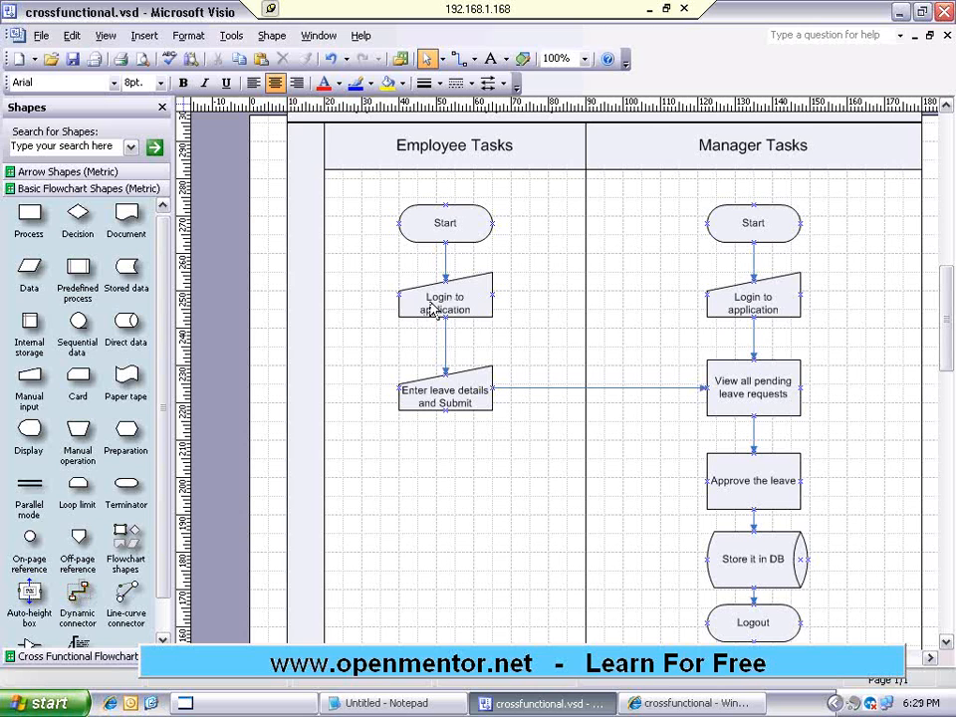
# - View the version and copyright information for Microsoft Office Visio and close it
pyautogui.click(361, 36)
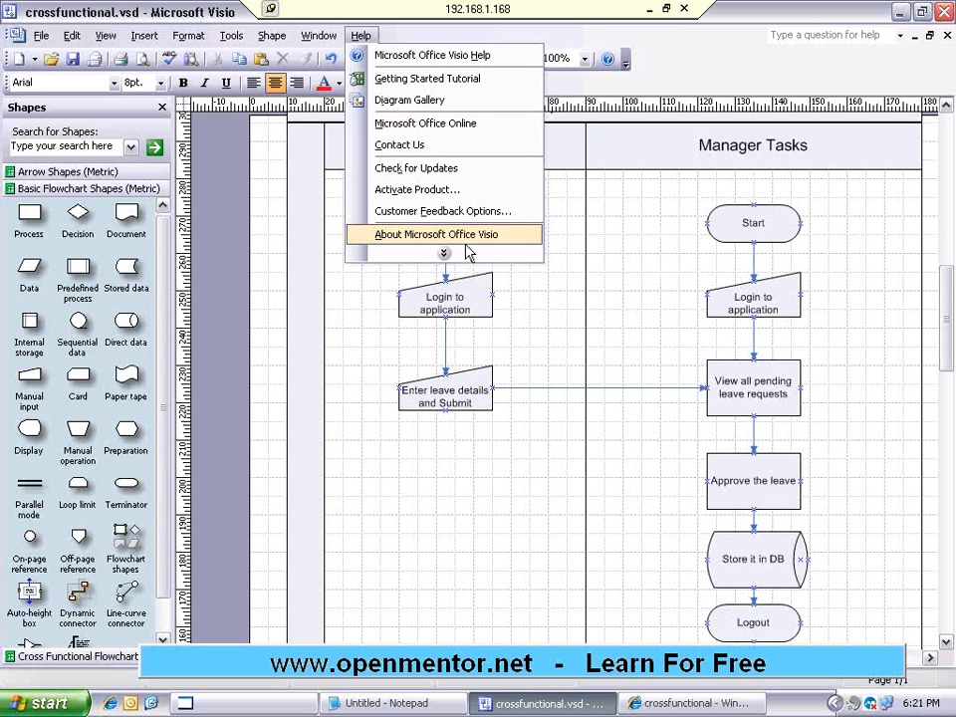
pyautogui.click(474, 237)
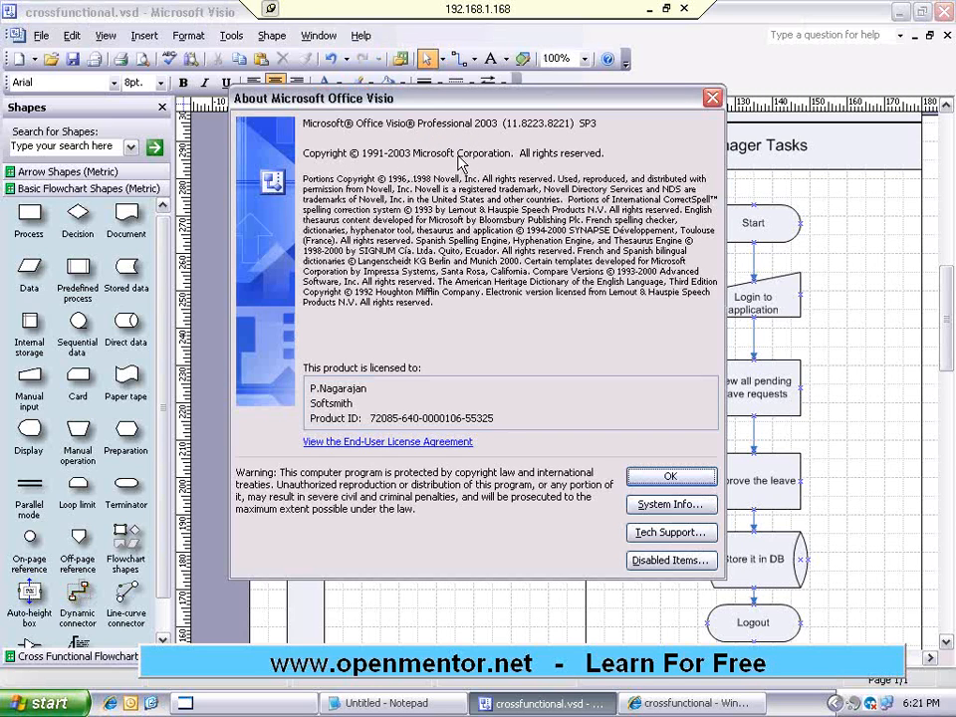
pyautogui.click(713, 99)
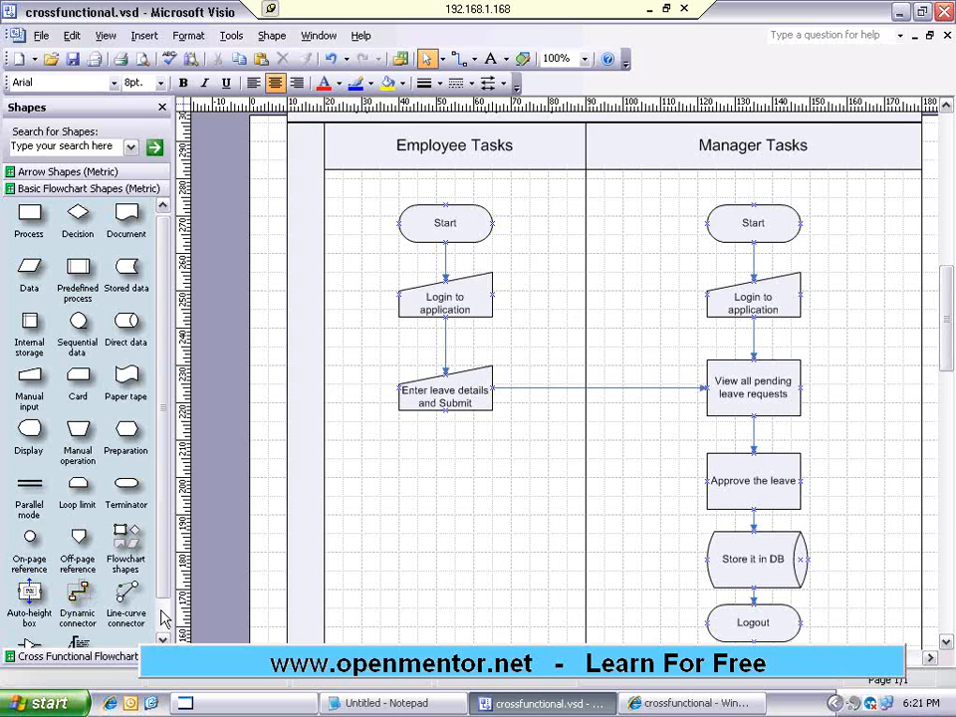
# - Place an Off-page reference shape below Logout in the Manager Tasks band without linking it to a page
pyautogui.click(448, 402)
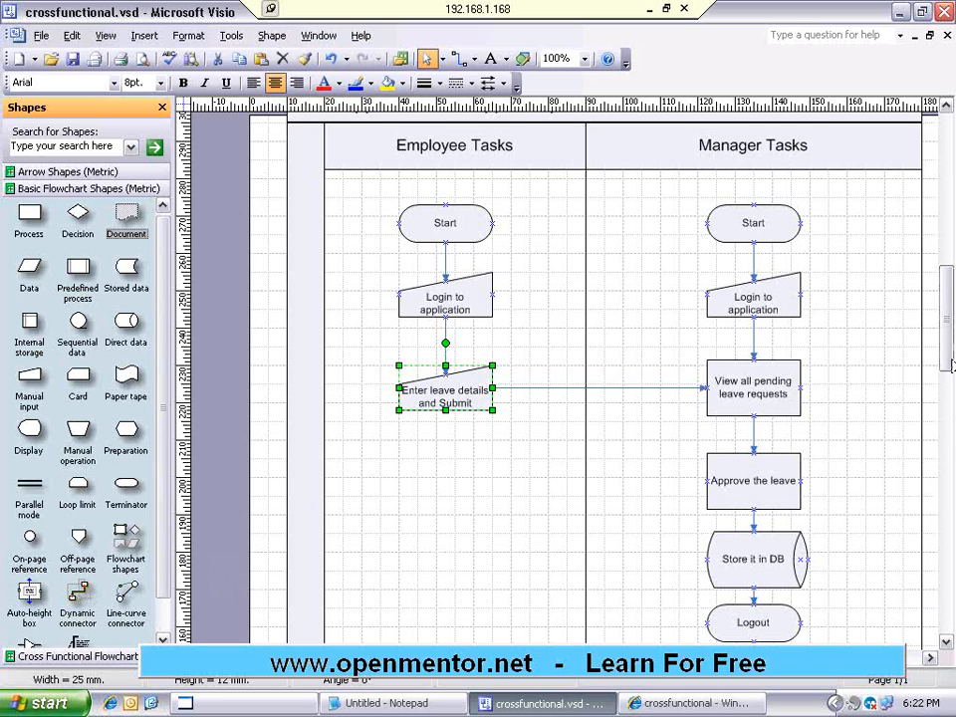
pyautogui.moveTo(947, 363); pyautogui.dragTo(948, 438)
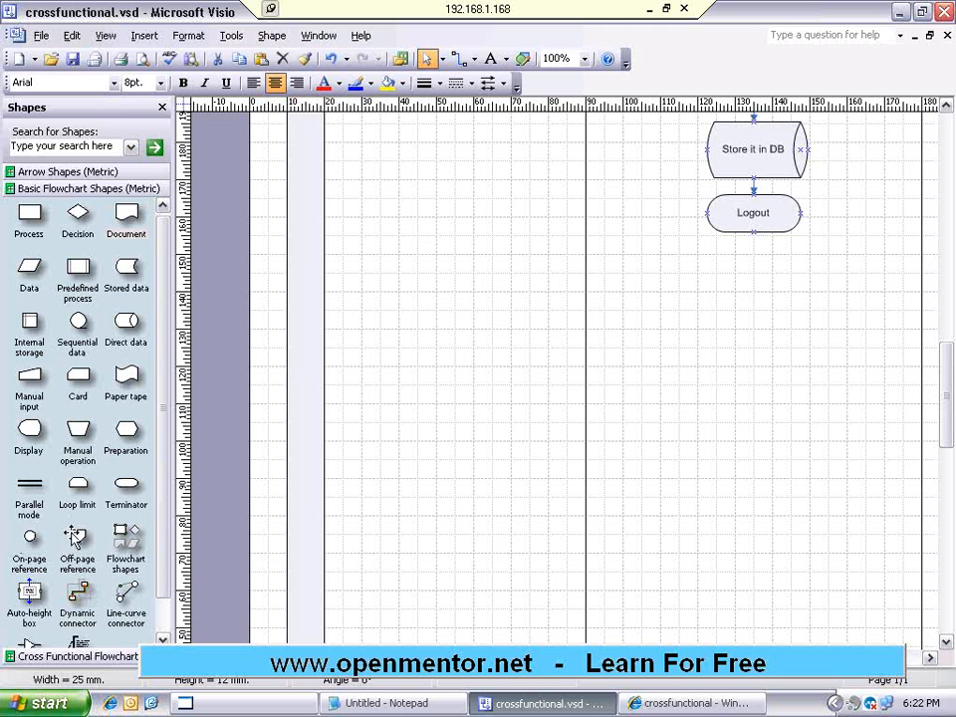
pyautogui.moveTo(78, 538); pyautogui.dragTo(559, 399)
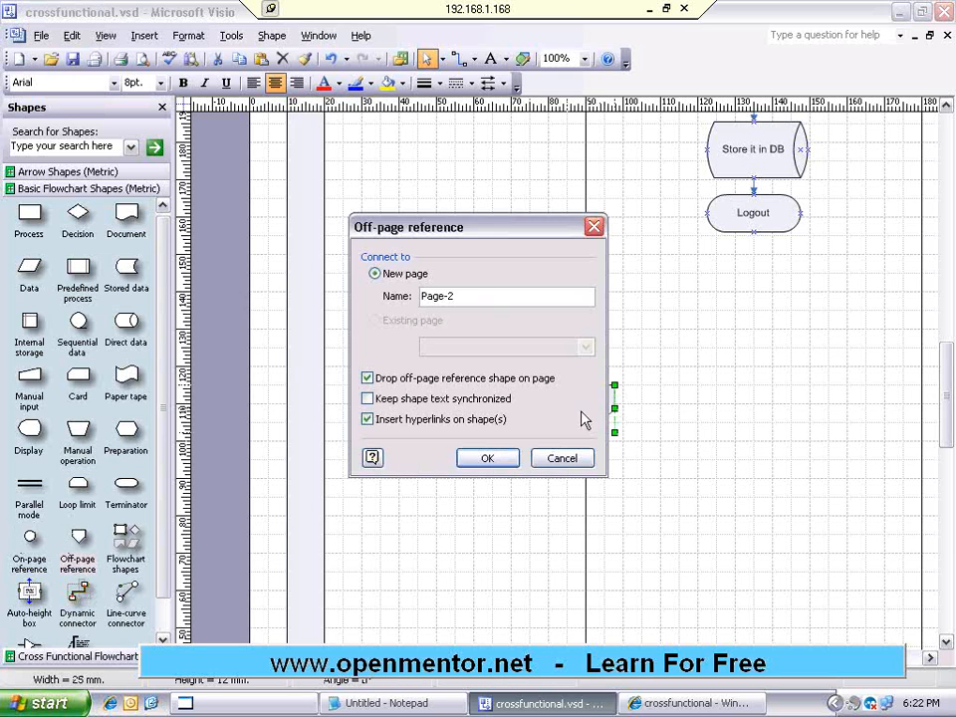
pyautogui.click(563, 457)
pyautogui.moveTo(609, 426); pyautogui.dragTo(757, 276)
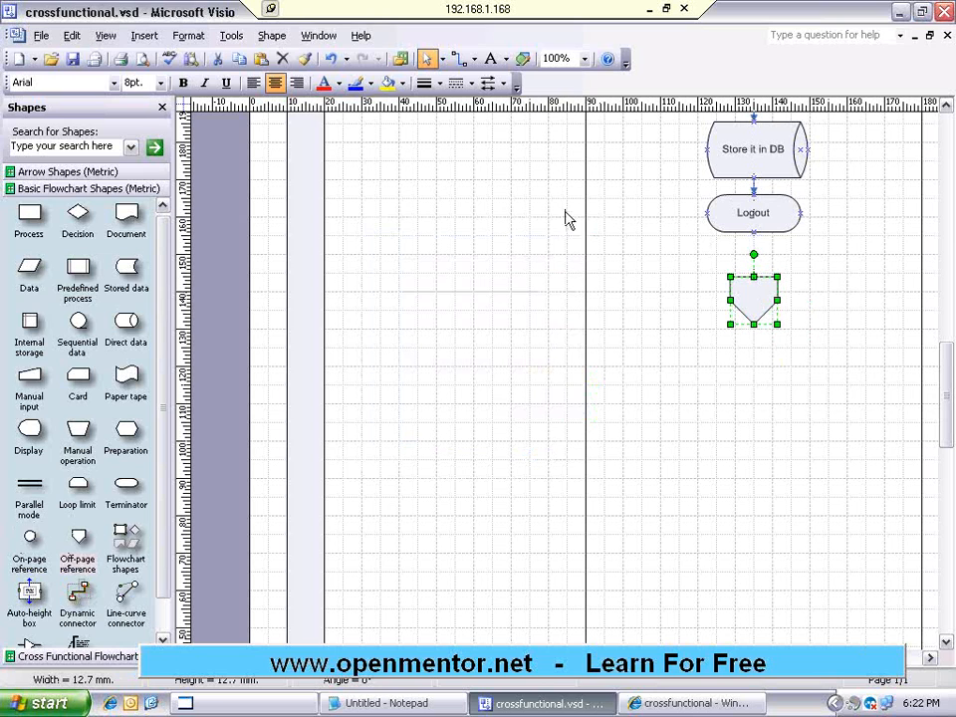
# - Connect the Logout shape to the off-page reference shape below it
pyautogui.click(459, 58)
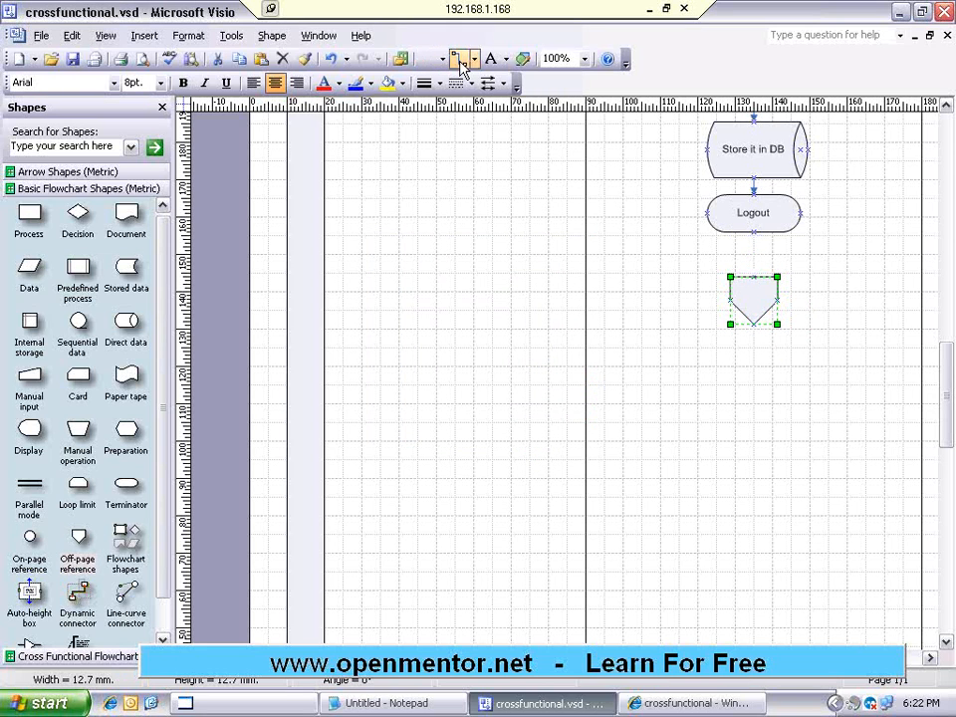
pyautogui.moveTo(753, 232); pyautogui.dragTo(752, 276)
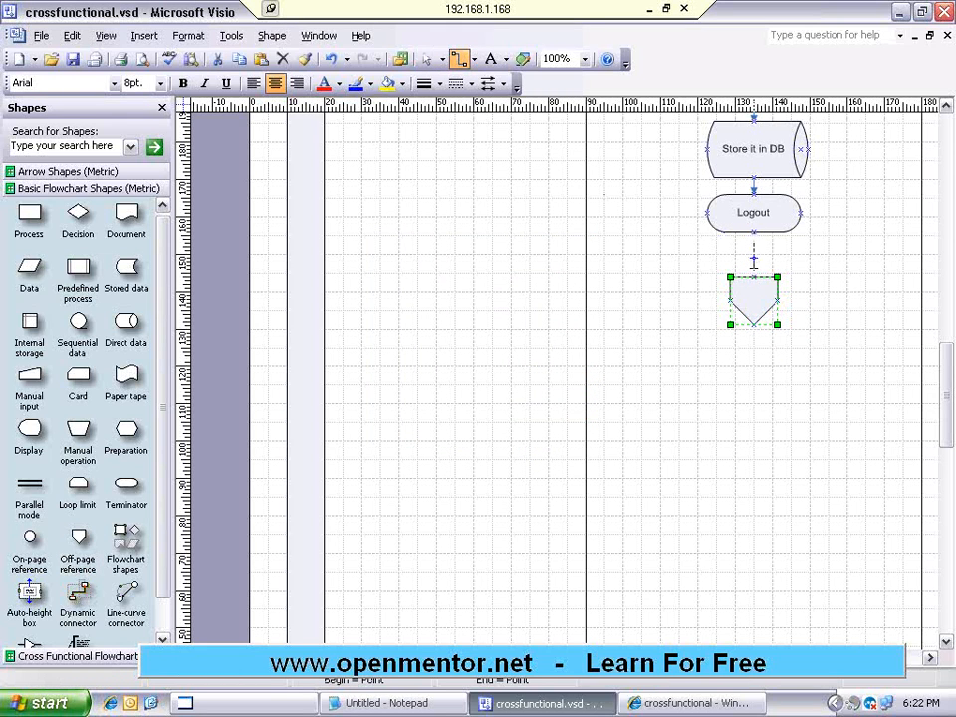
pyautogui.click(427, 58)
pyautogui.click(761, 301)
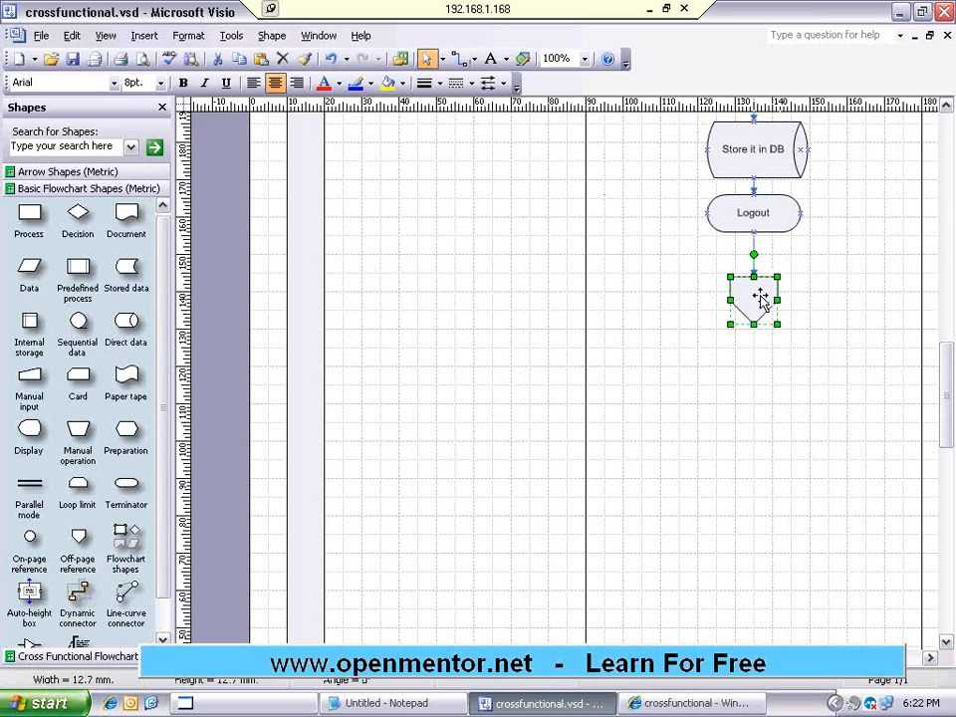
pyautogui.doubleClick(760, 299)
pyautogui.click(757, 298)
# - Insert a foreground page named Page-2 and set up functional bands labelled Employee Tasks and Manager Tasks on it
pyautogui.moveTo(950, 416); pyautogui.dragTo(949, 481)
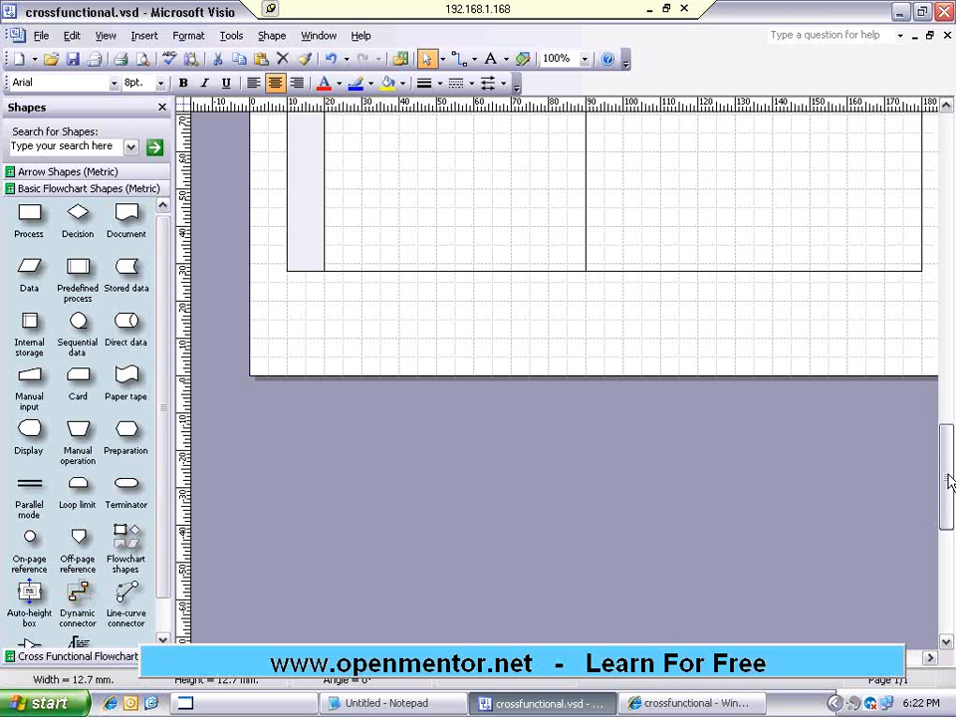
pyautogui.click(144, 36)
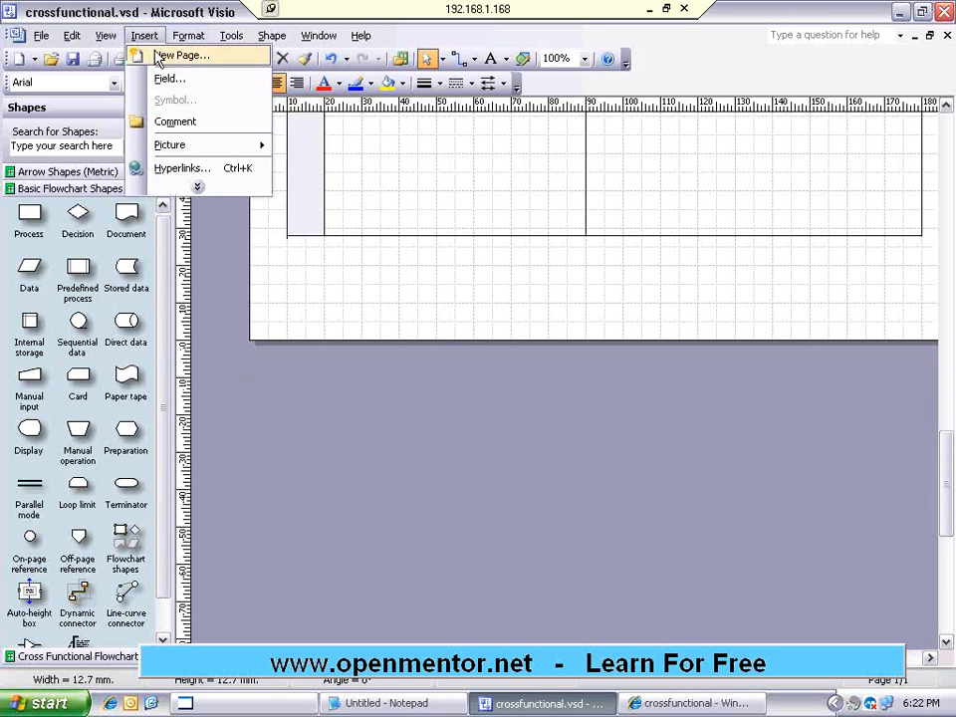
pyautogui.click(159, 56)
pyautogui.click(421, 464)
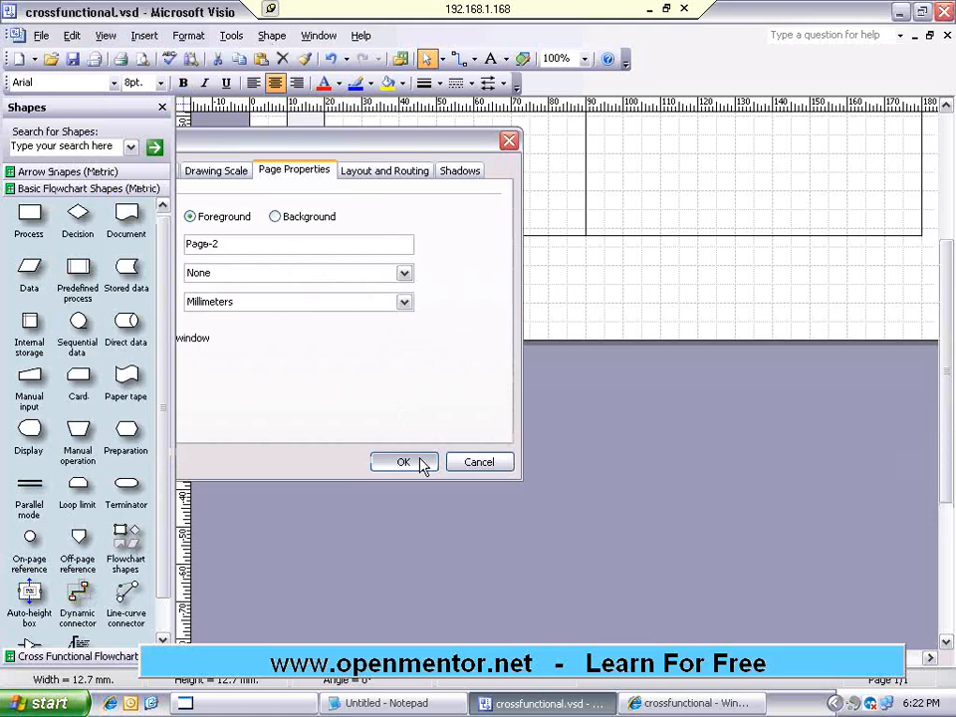
pyautogui.click(474, 400)
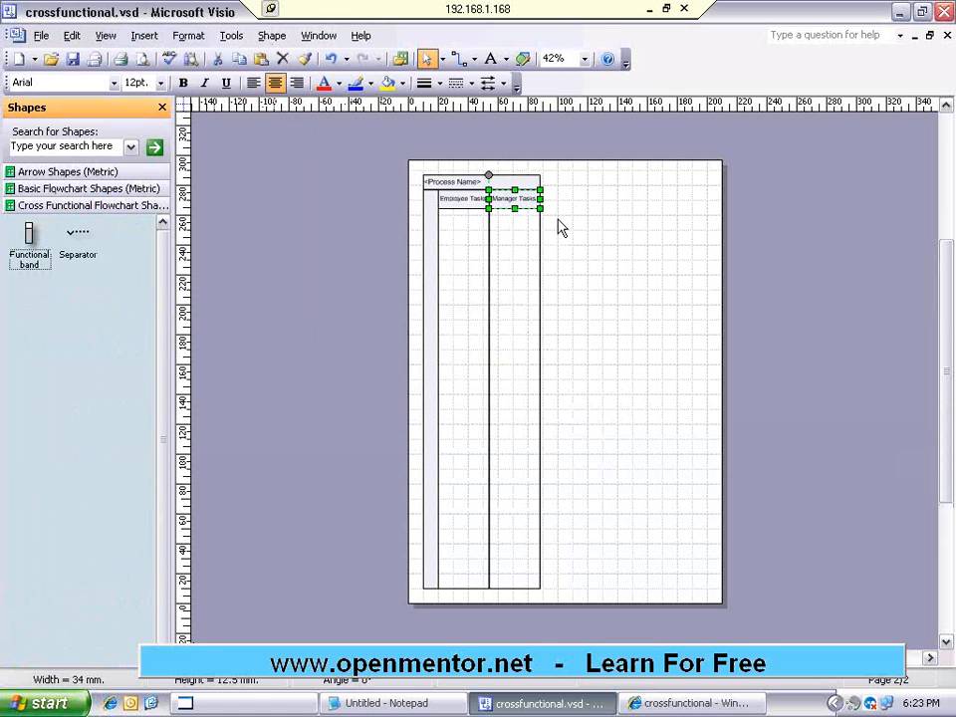
pyautogui.click(518, 265)
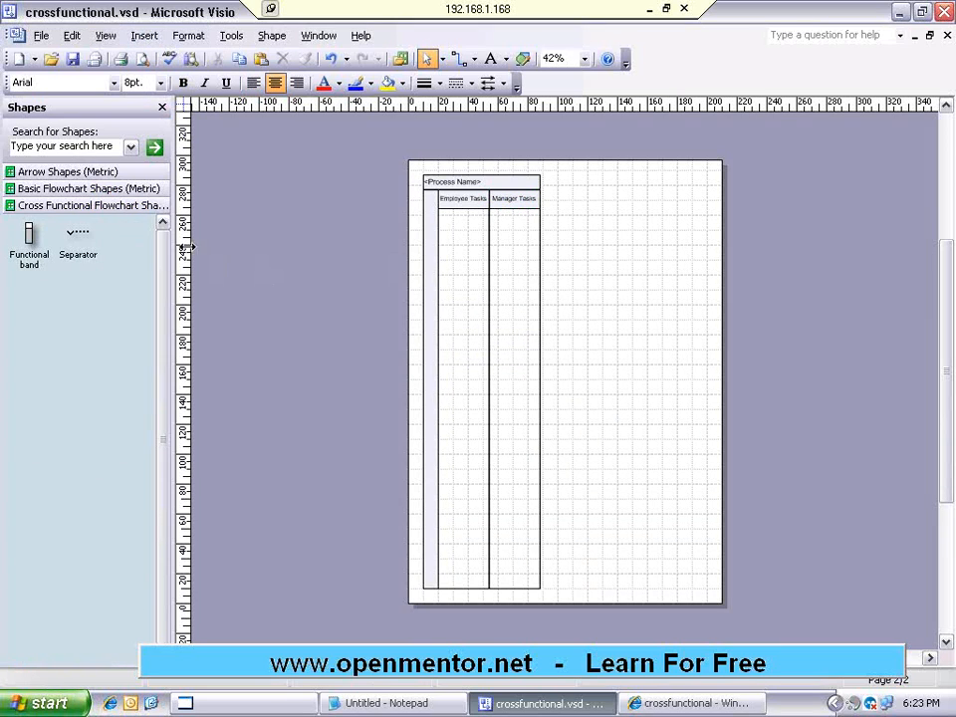
# - Place an Off-page reference in Page-2's Employee Tasks band, linked to a new page named Page-3, and shrink its counterpart there to about 2.1 mm
pyautogui.click(147, 193)
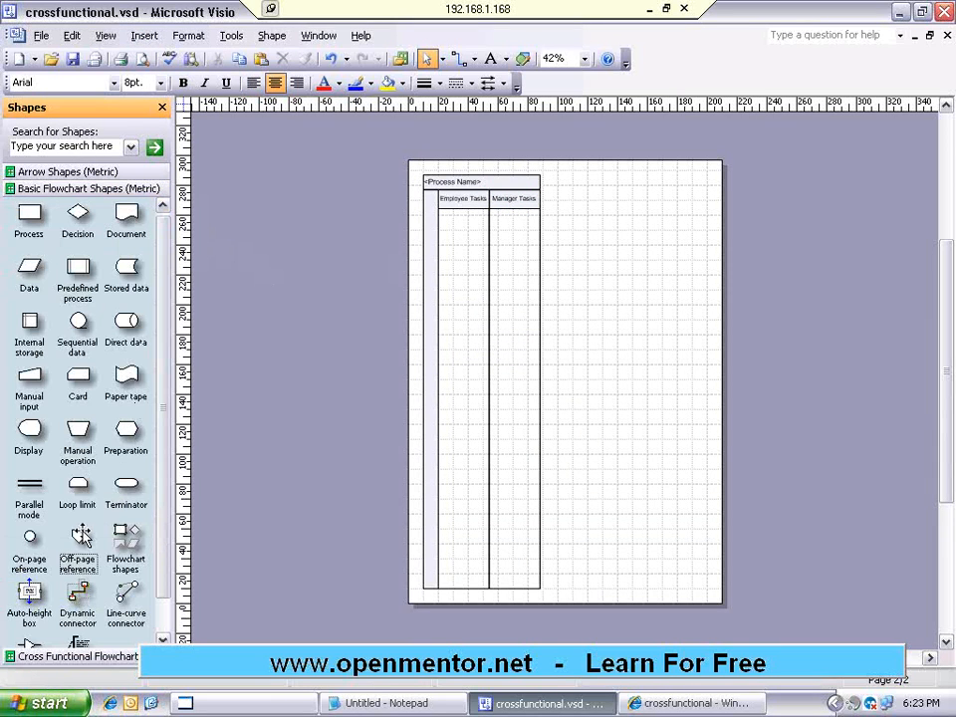
pyautogui.moveTo(77, 539); pyautogui.dragTo(465, 245)
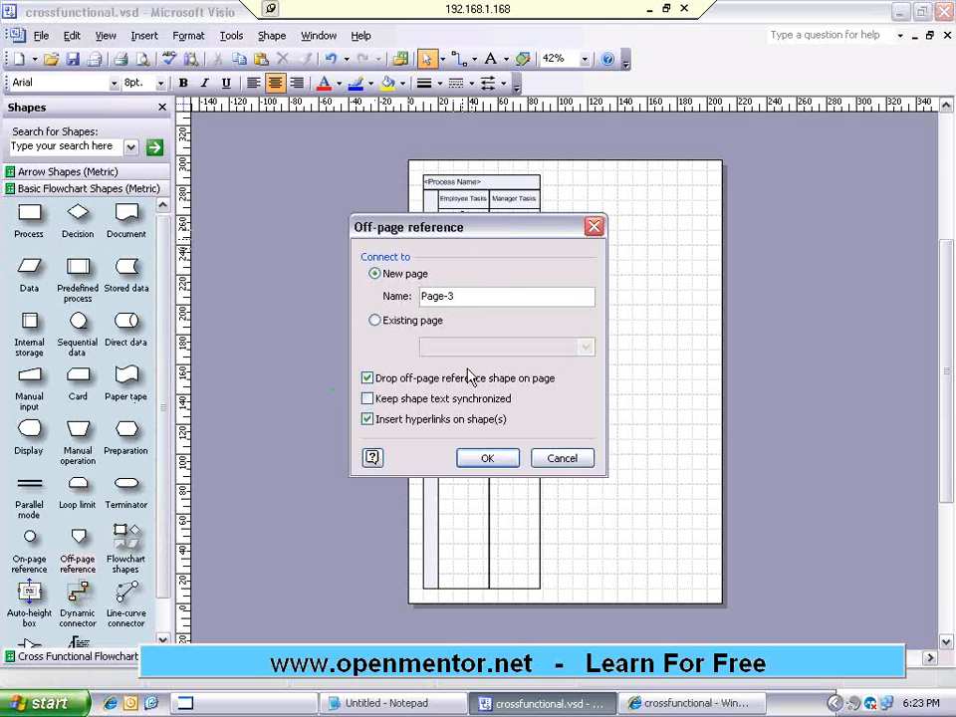
pyautogui.click(487, 460)
pyautogui.click(476, 398)
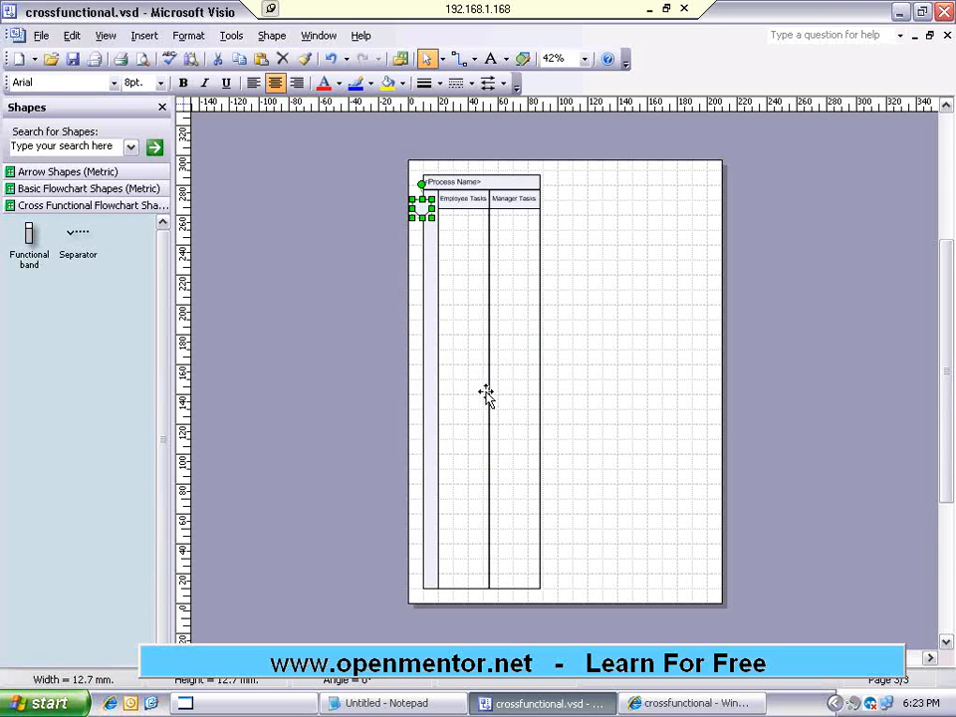
pyautogui.moveTo(422, 199); pyautogui.dragTo(468, 251)
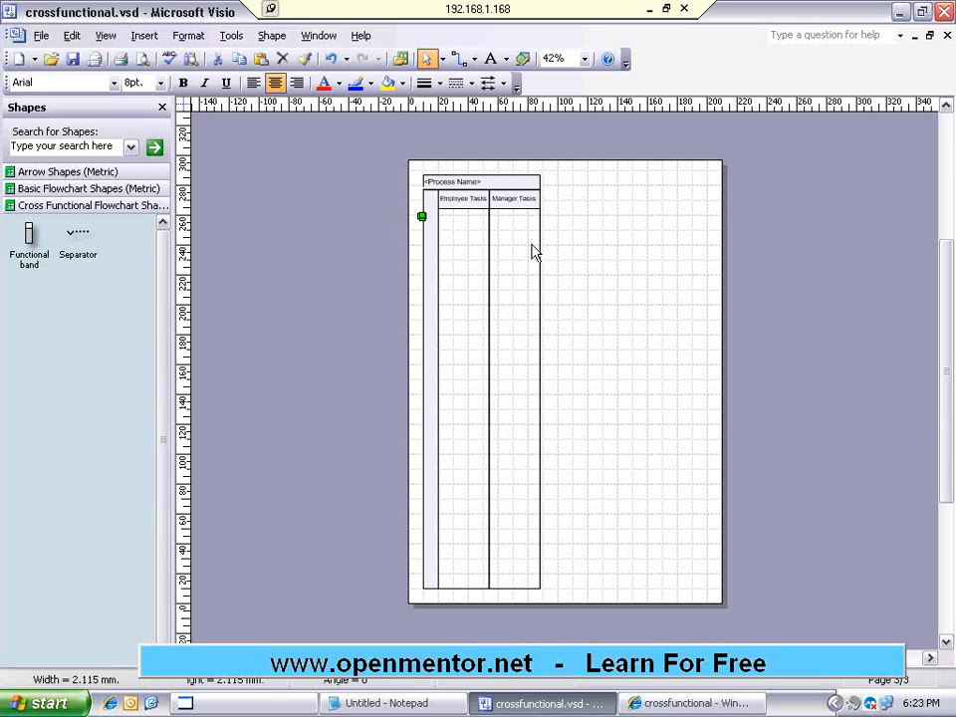
pyautogui.moveTo(945, 239); pyautogui.dragTo(945, 169)
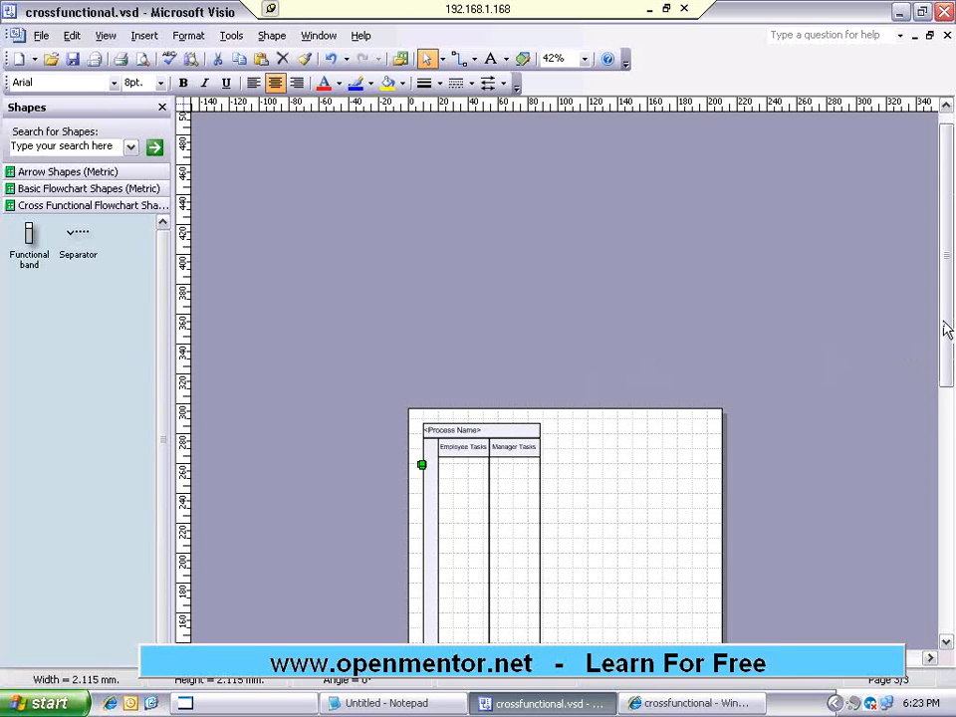
pyautogui.click(108, 36)
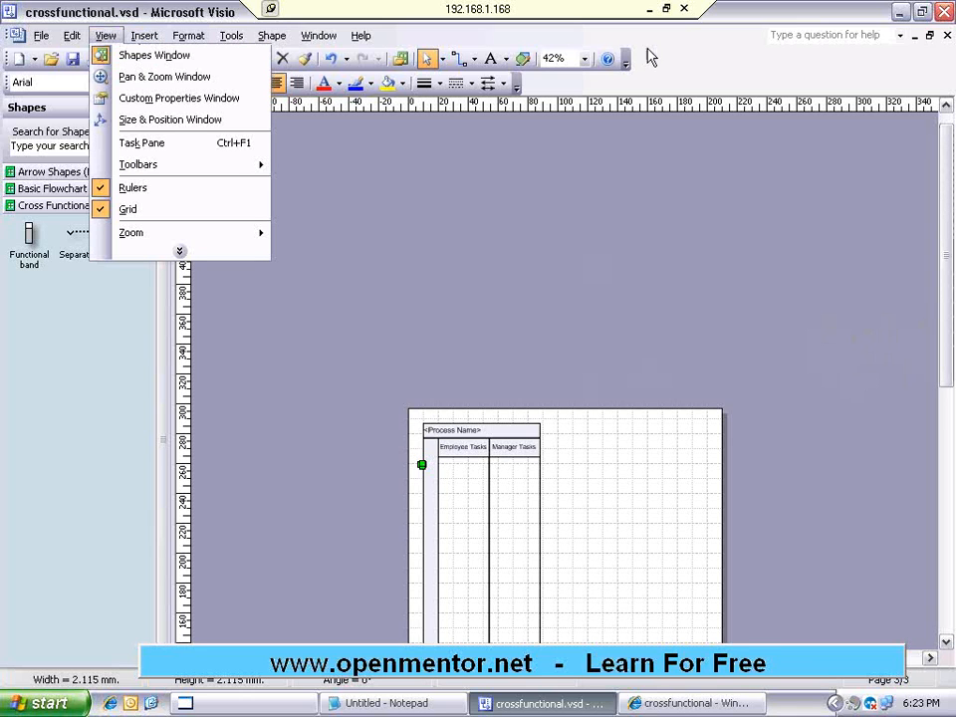
pyautogui.click(743, 86)
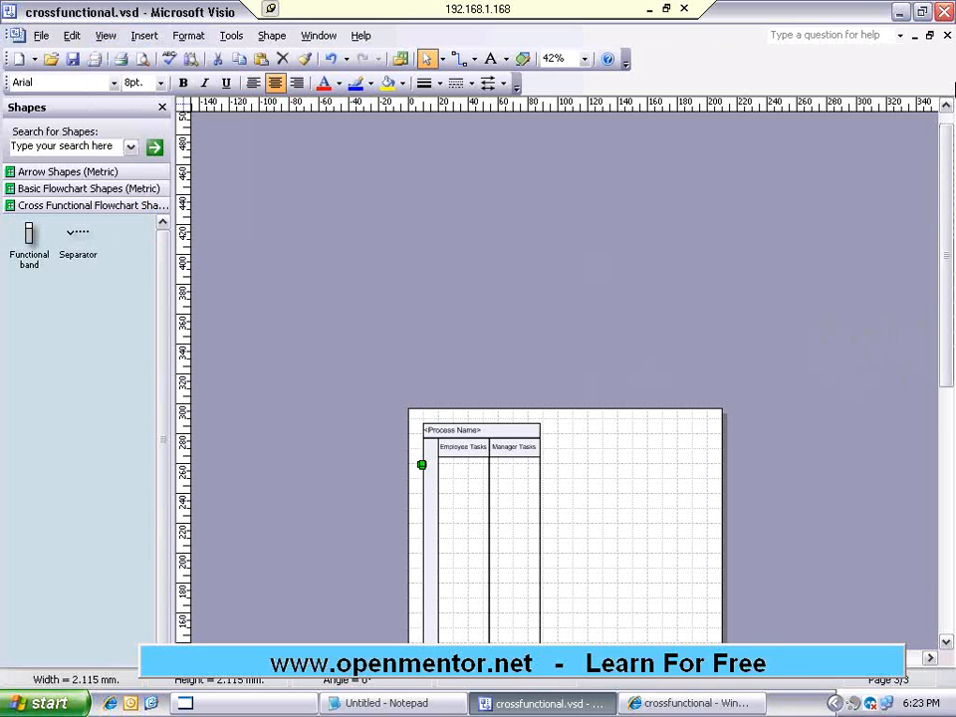
# - Switch from the cross-functional drawing to basicflowchart.vsd and look over its flowchart from Start to Stop
pyautogui.click(914, 36)
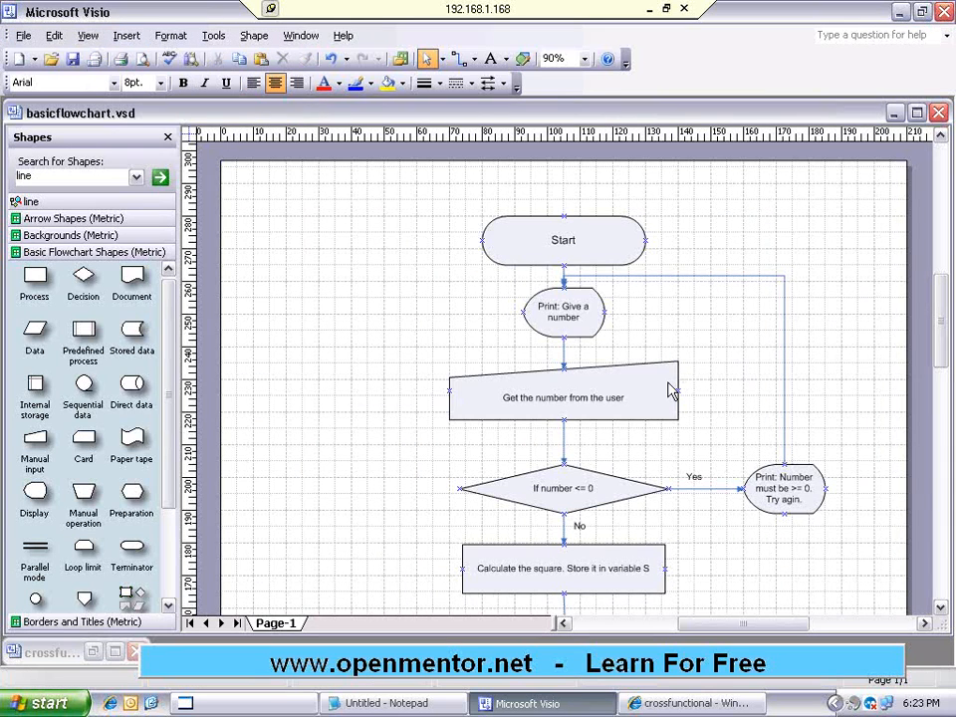
pyautogui.moveTo(942, 366); pyautogui.dragTo(941, 401)
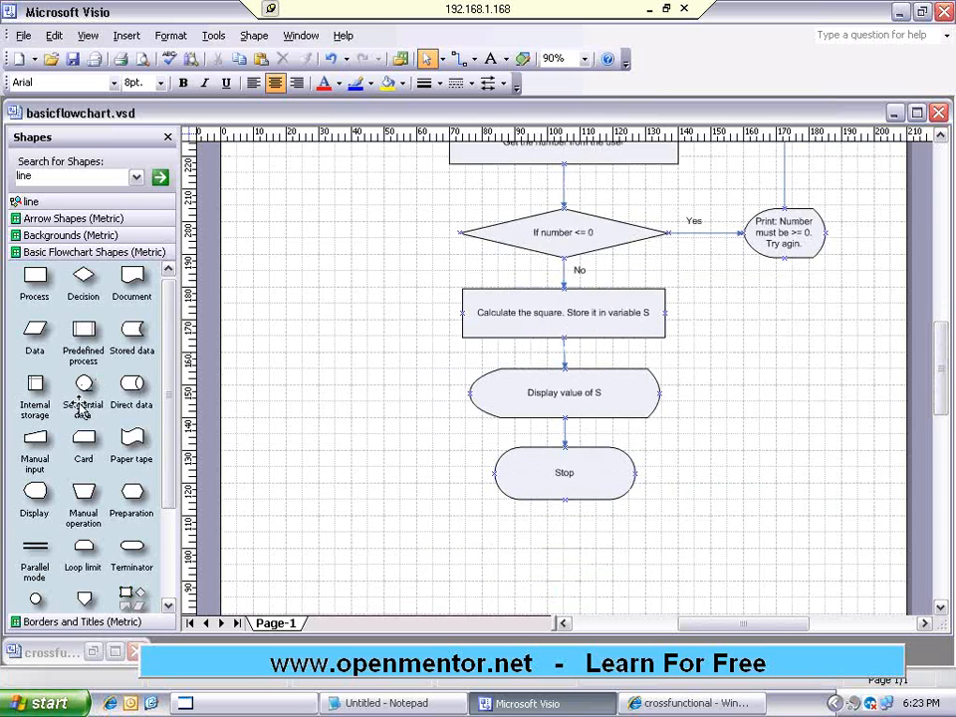
pyautogui.click(36, 600)
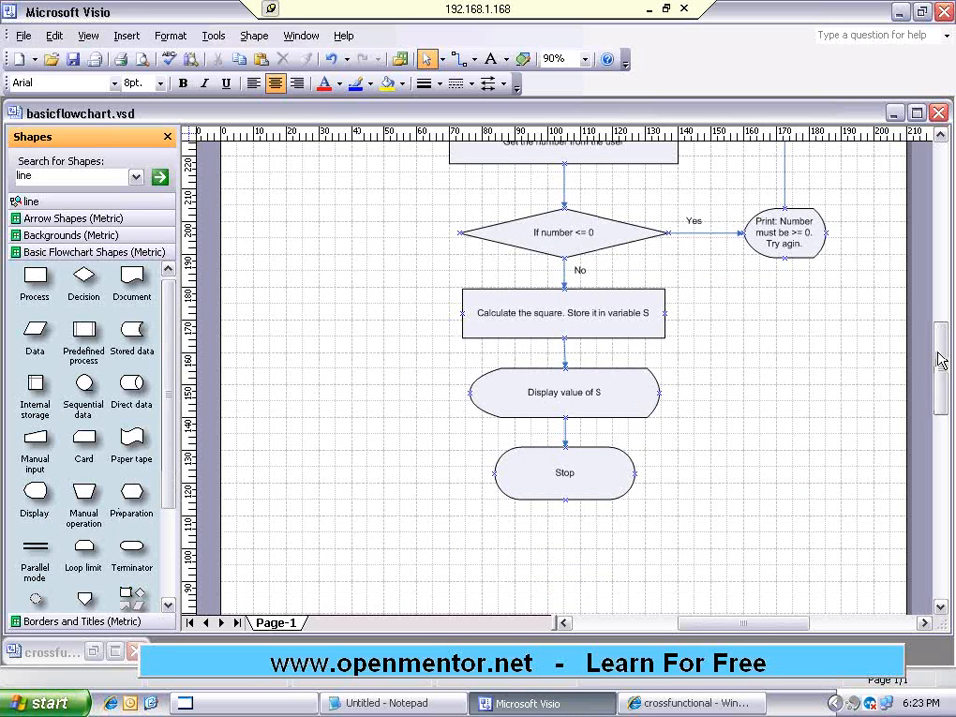
pyautogui.moveTo(938, 360); pyautogui.dragTo(948, 301)
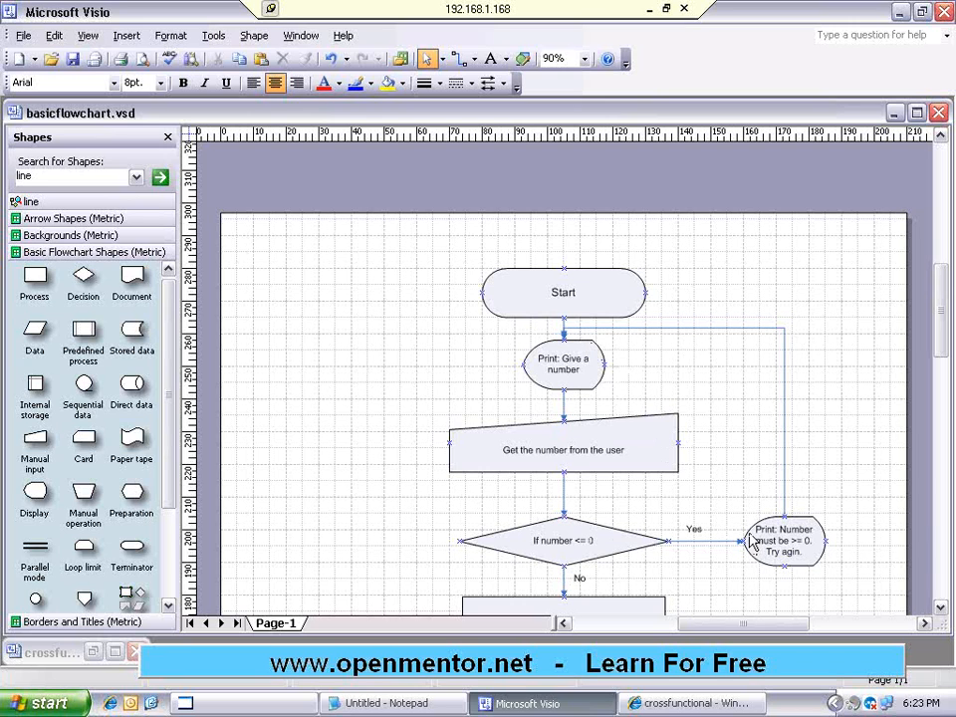
pyautogui.scroll(-1, 938, 319)
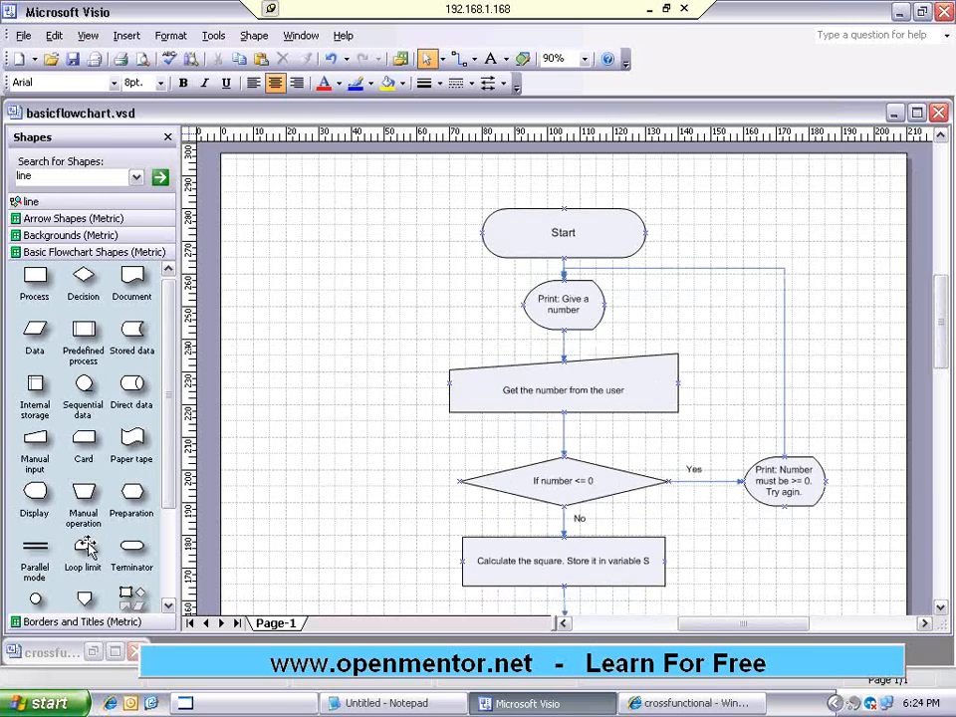
# - Insert a Loop limit shape on the connector returning from the "Print: Number must be >= 0" shape and label it "Stop loop after 3 times"
pyautogui.moveTo(83, 548); pyautogui.dragTo(767, 358)
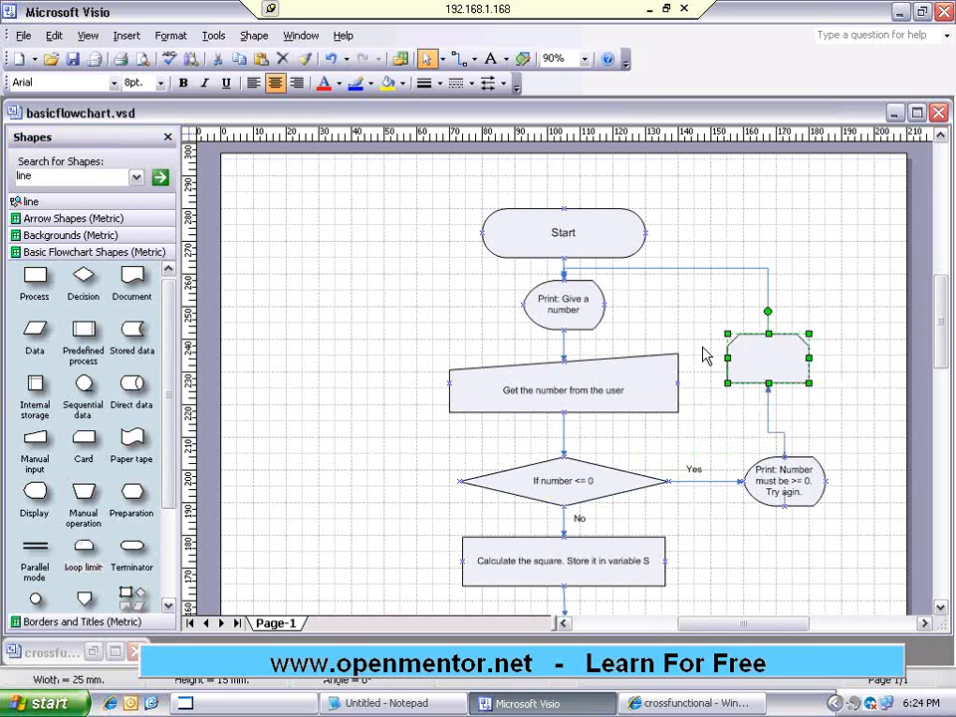
pyautogui.doubleClick(760, 355)
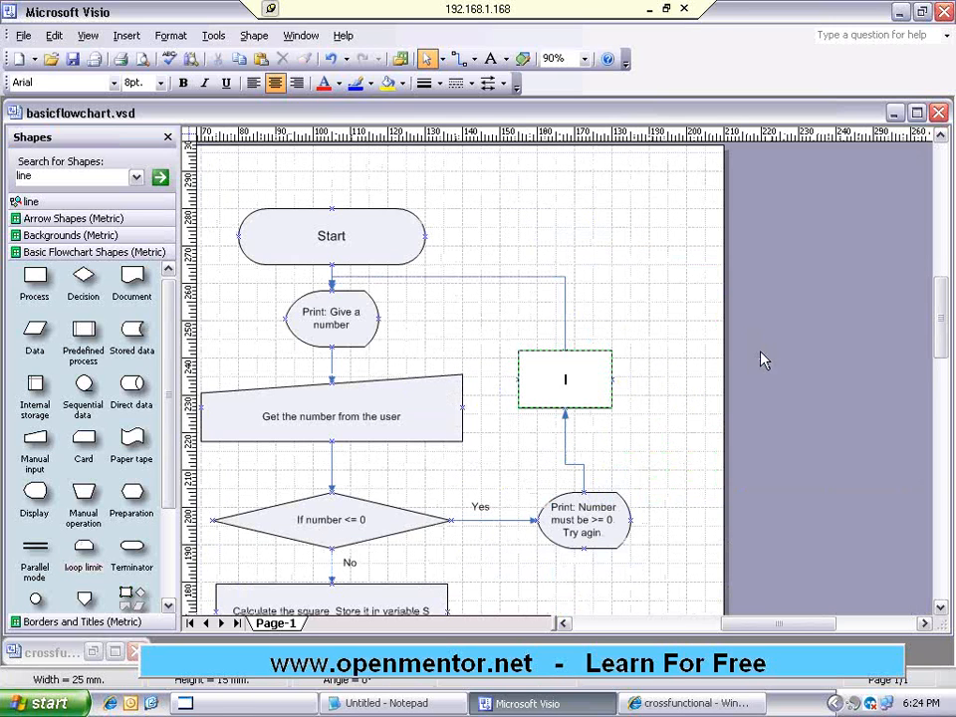
pyautogui.write('Stop loop a')
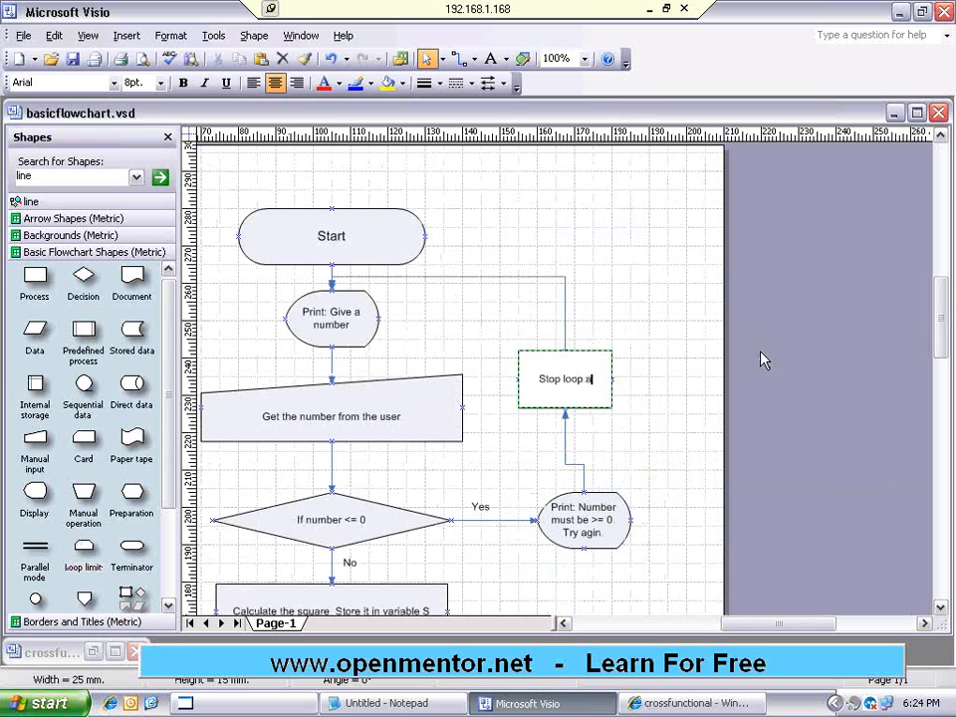
pyautogui.write('fter 3 times')
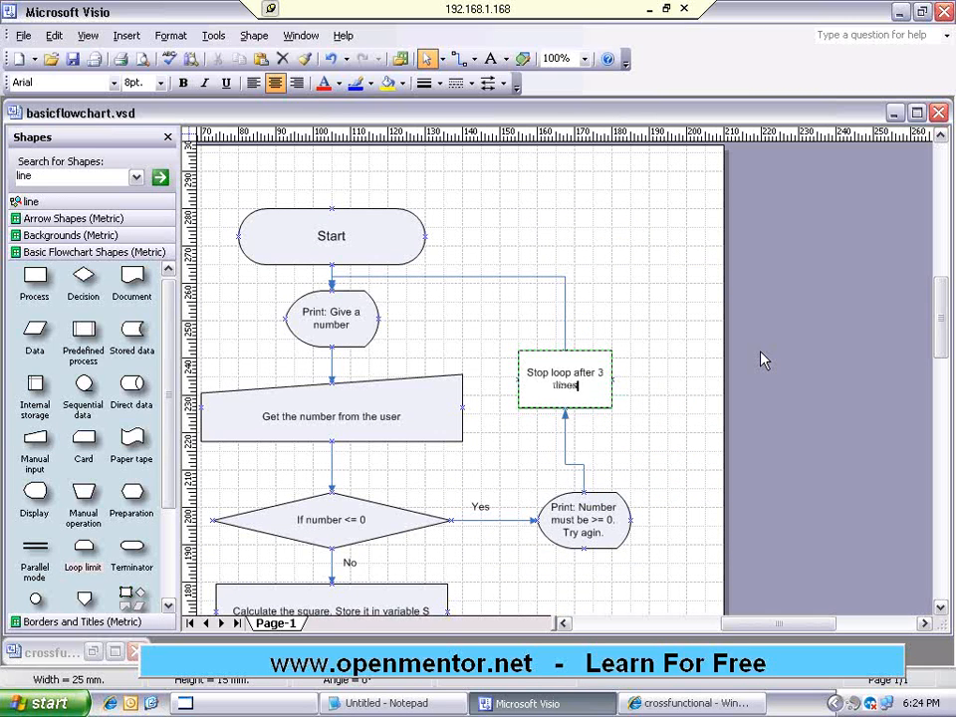
pyautogui.click(658, 387)
pyautogui.click(749, 351)
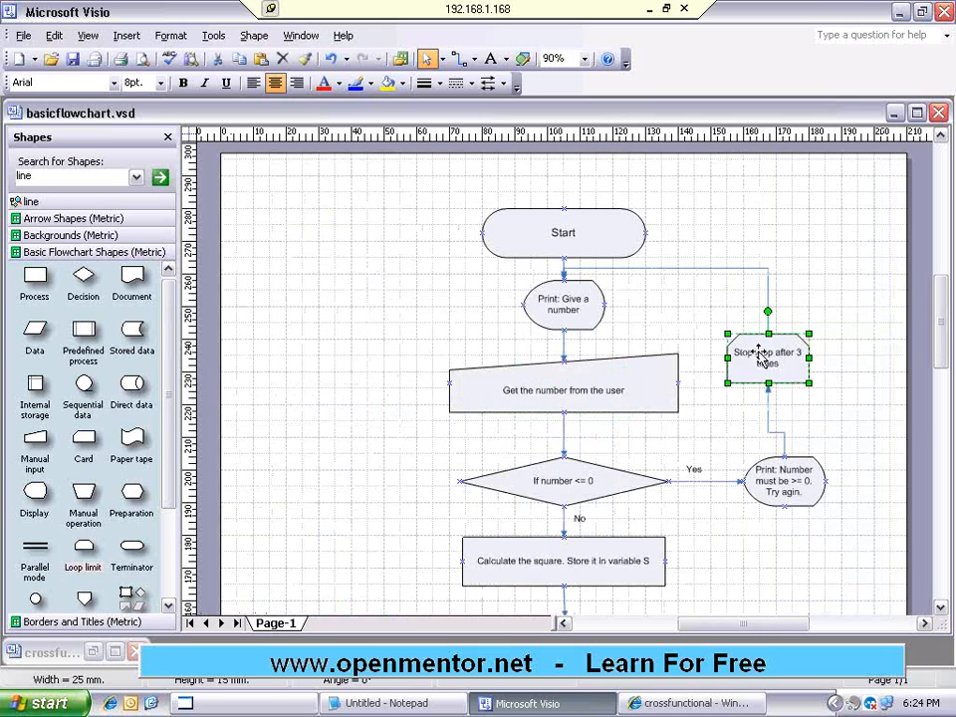
pyautogui.click(864, 374)
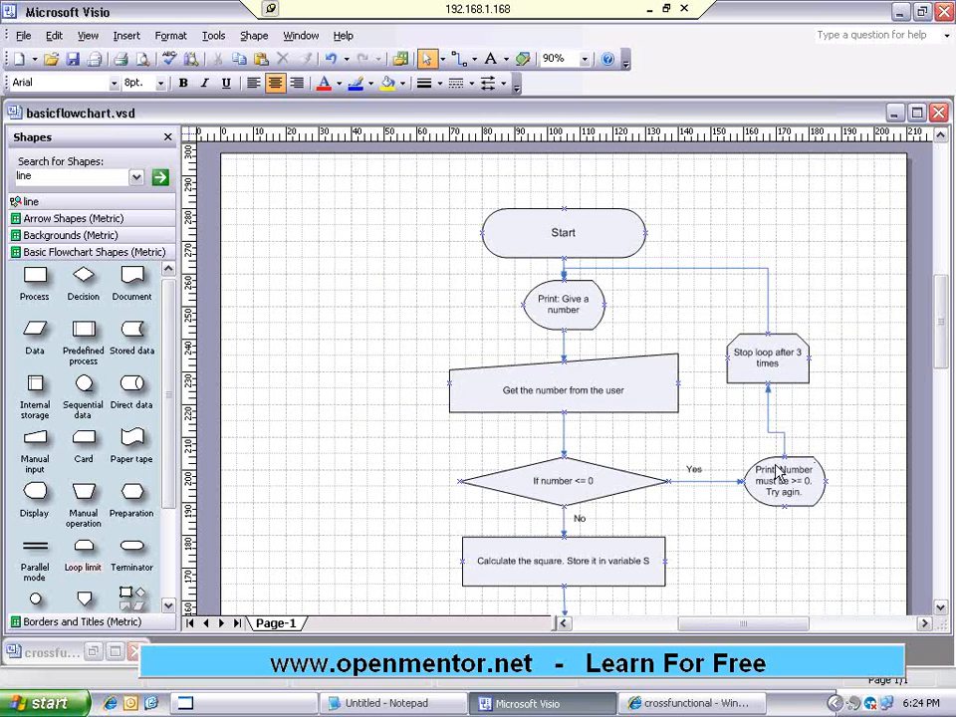
pyautogui.click(777, 350)
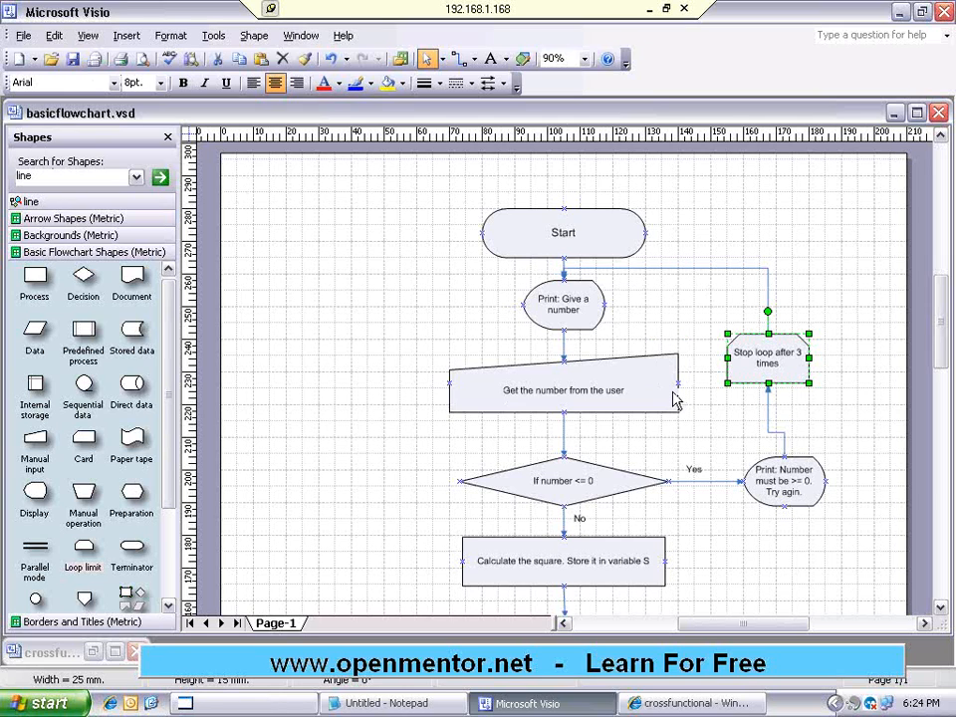
# - Set the fill colour of the "Get the number from the user" shape to purple, colour 12
pyautogui.click(552, 382)
pyautogui.rightClick(554, 384)
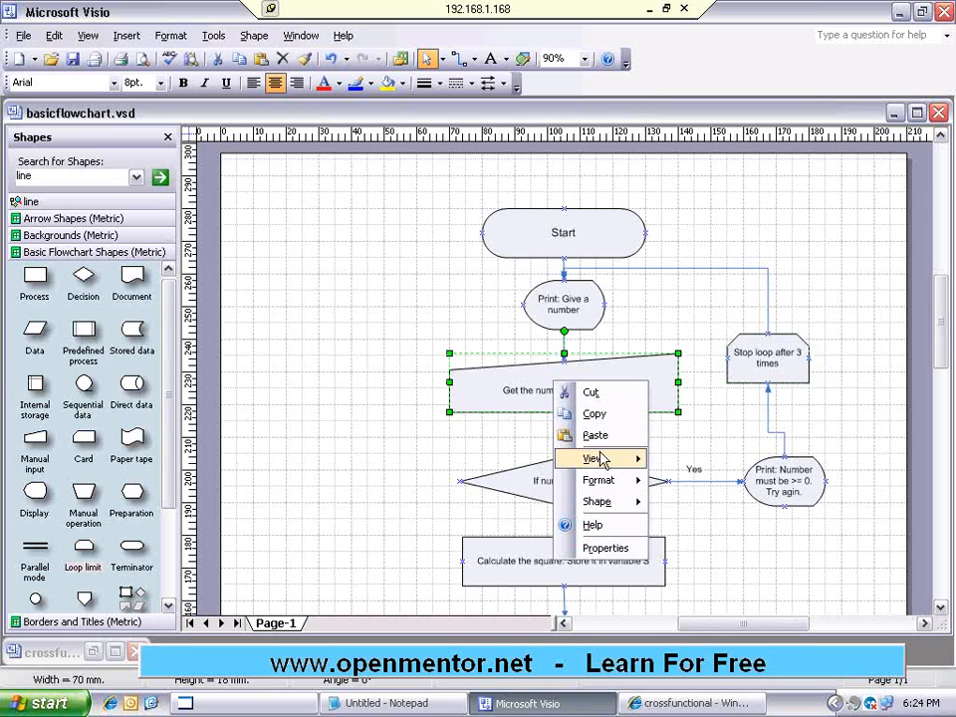
pyautogui.moveTo(612, 483)
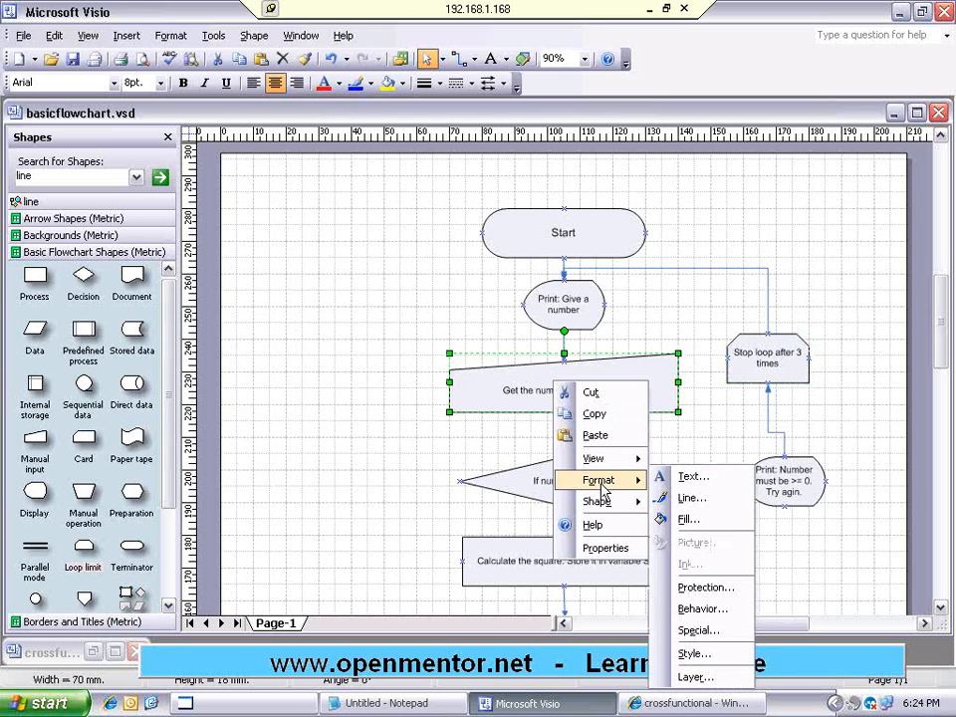
pyautogui.click(696, 519)
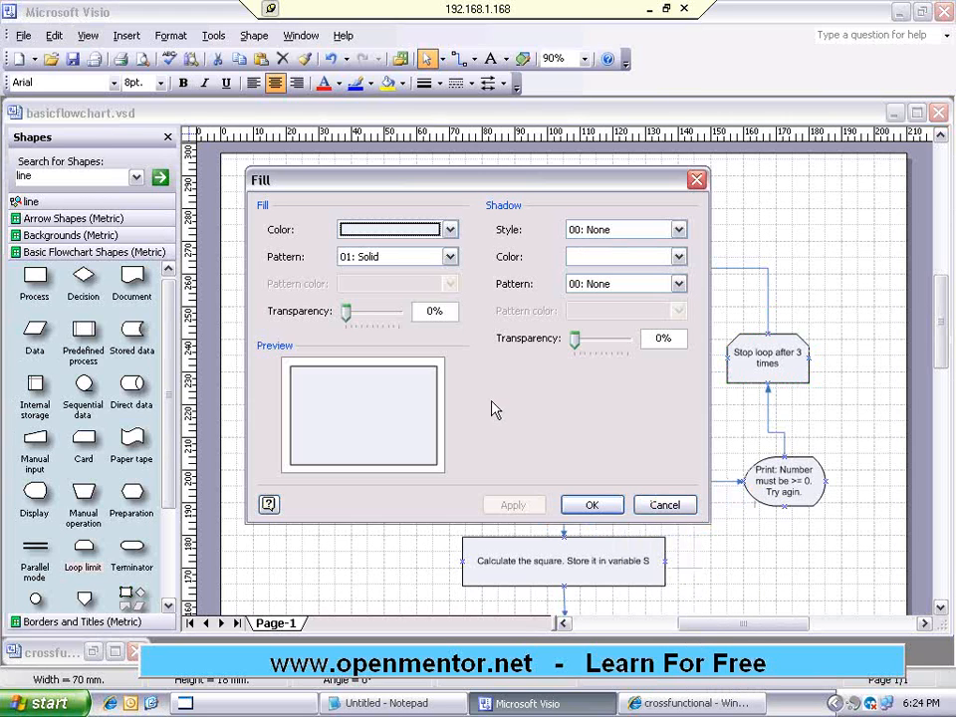
pyautogui.click(449, 230)
pyautogui.scroll(5, 454, 299)
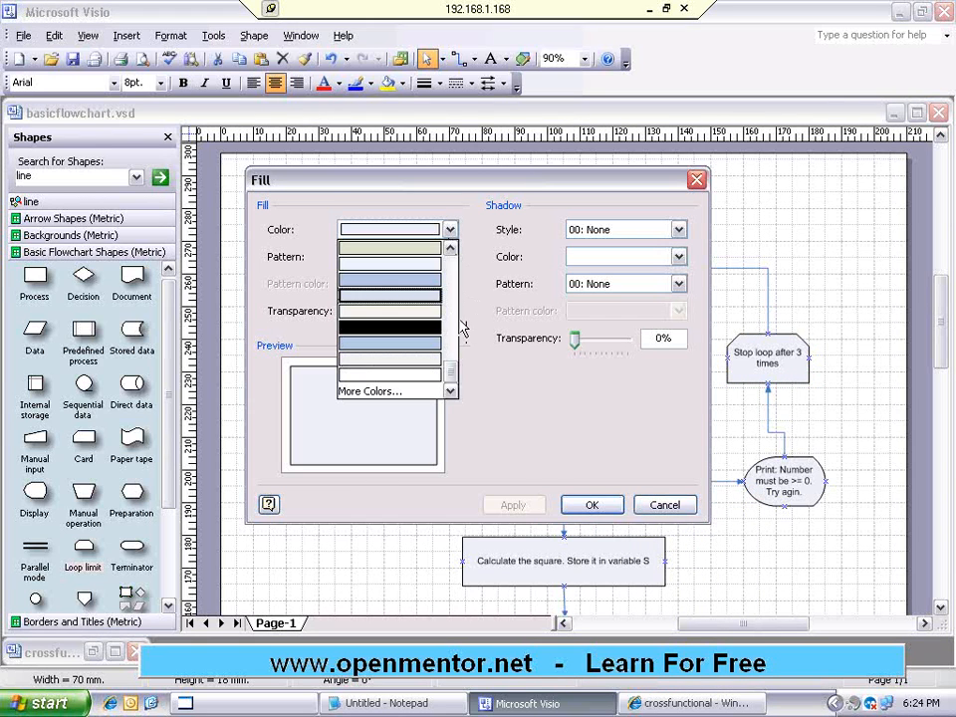
pyautogui.scroll(3, 453, 276)
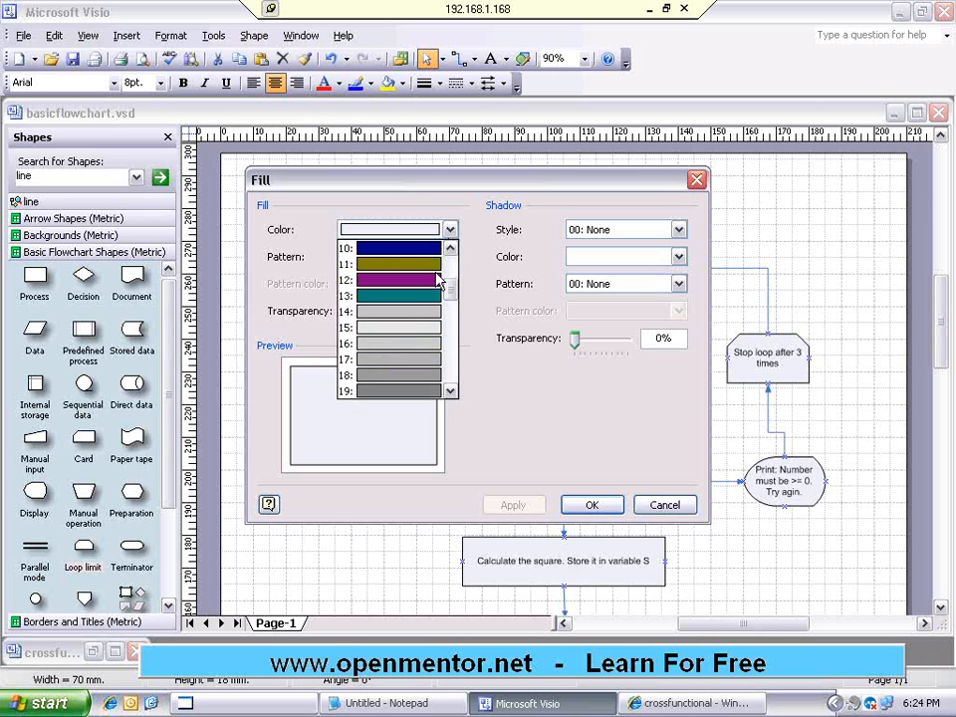
pyautogui.click(433, 278)
pyautogui.click(592, 505)
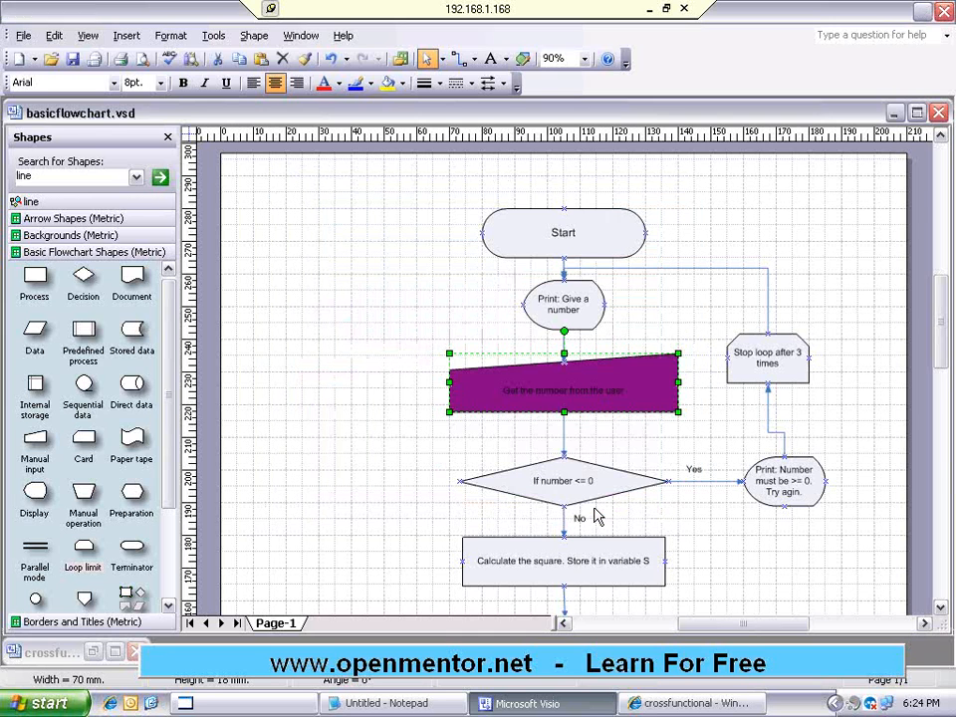
pyautogui.click(677, 436)
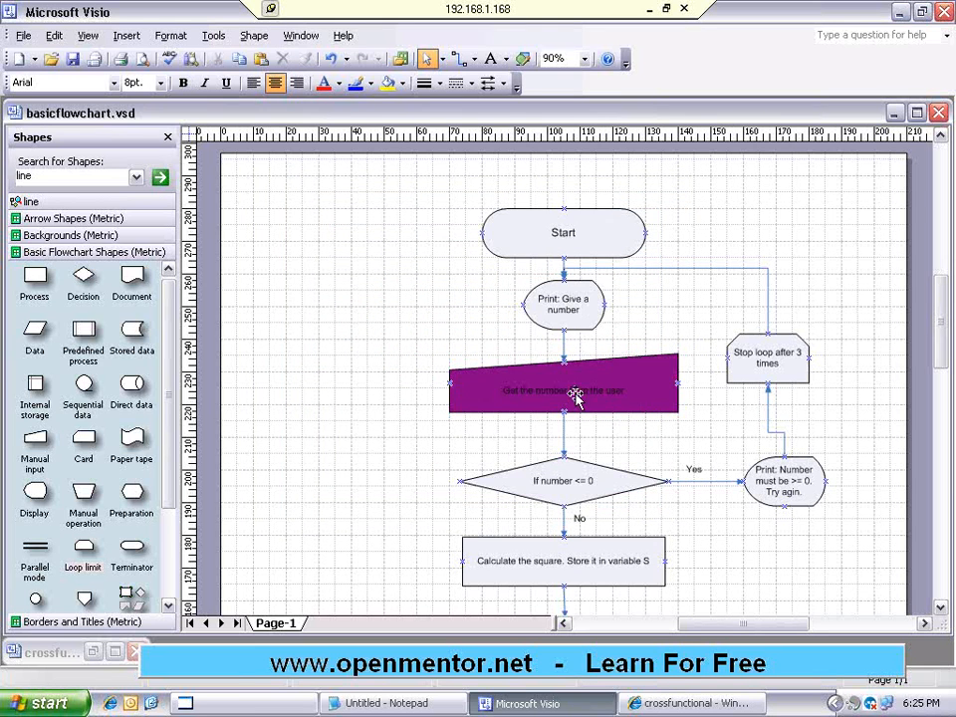
# - Format the "If number <= 0" text in the decision shape with green, colour 03
pyautogui.doubleClick(552, 476)
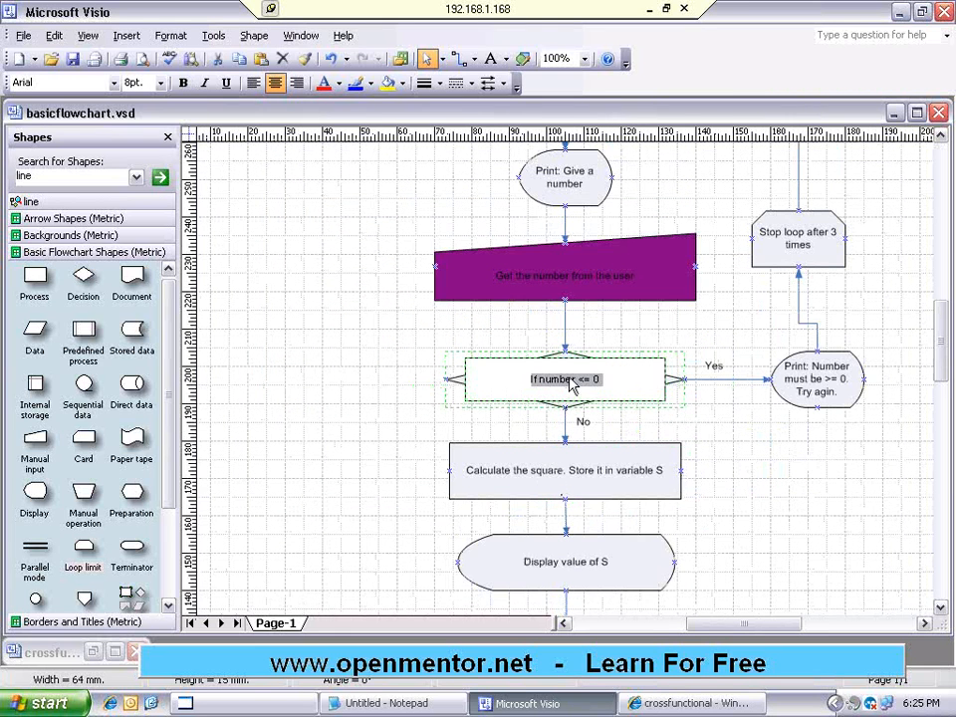
pyautogui.rightClick(573, 383)
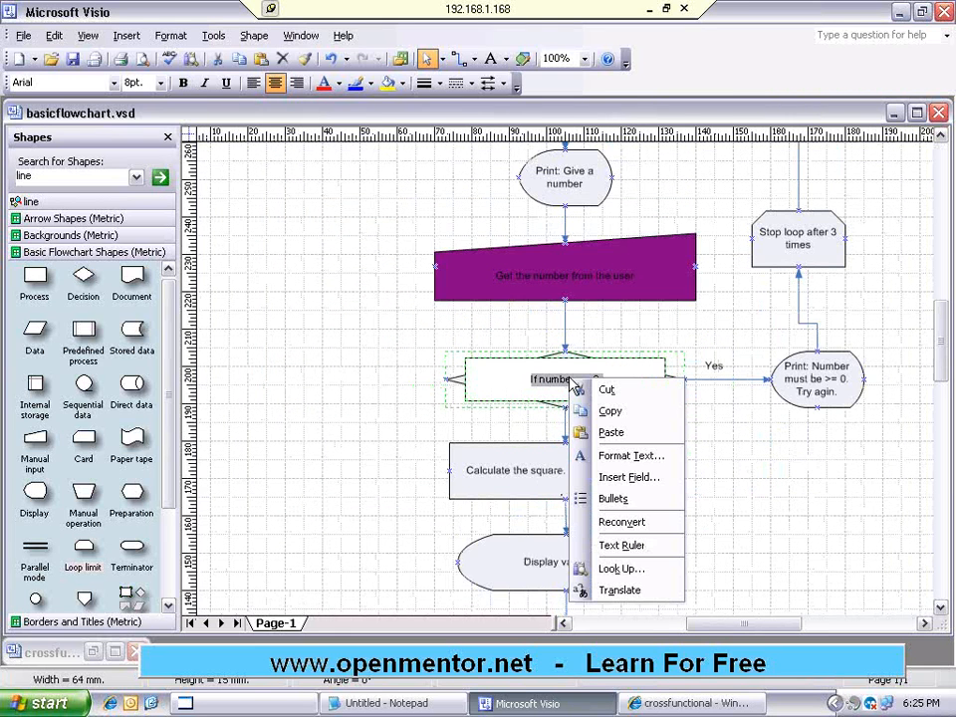
pyautogui.click(626, 458)
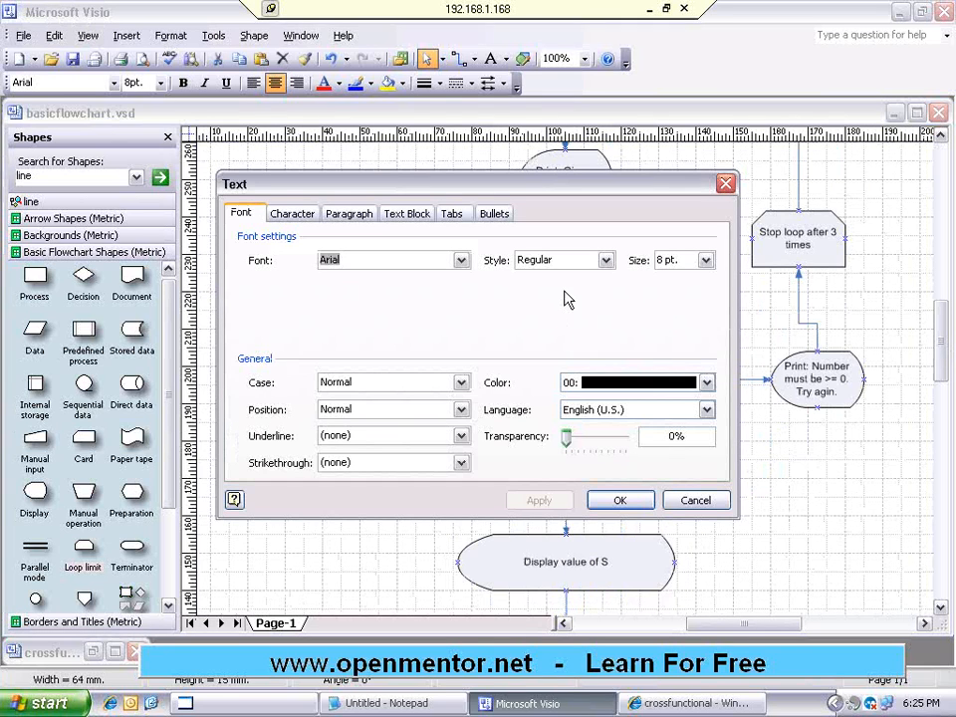
pyautogui.click(706, 383)
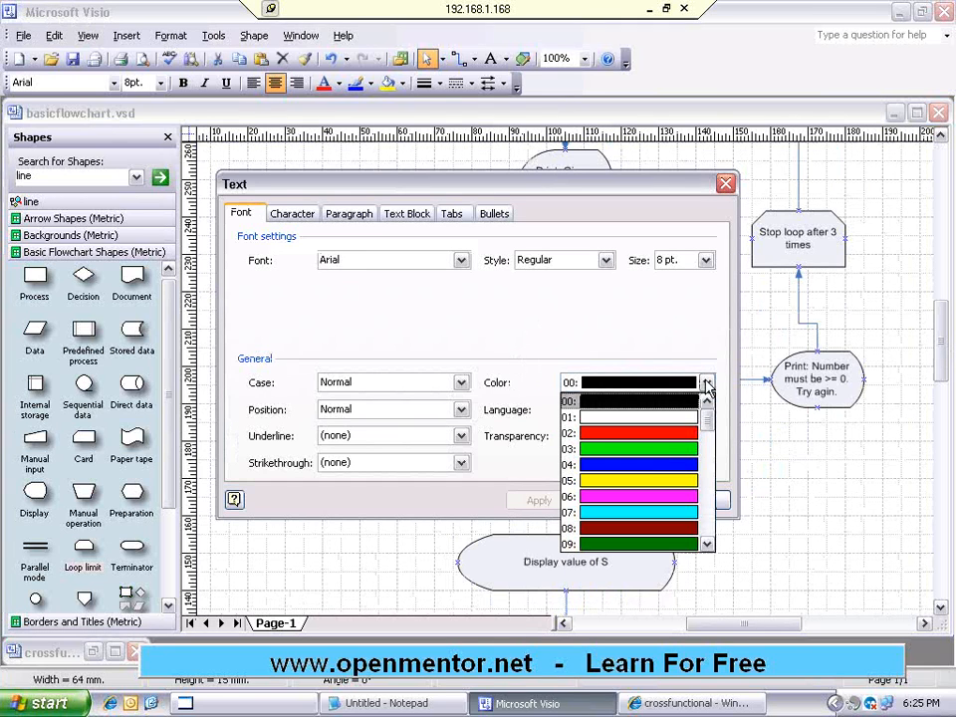
pyautogui.click(667, 451)
pyautogui.click(537, 500)
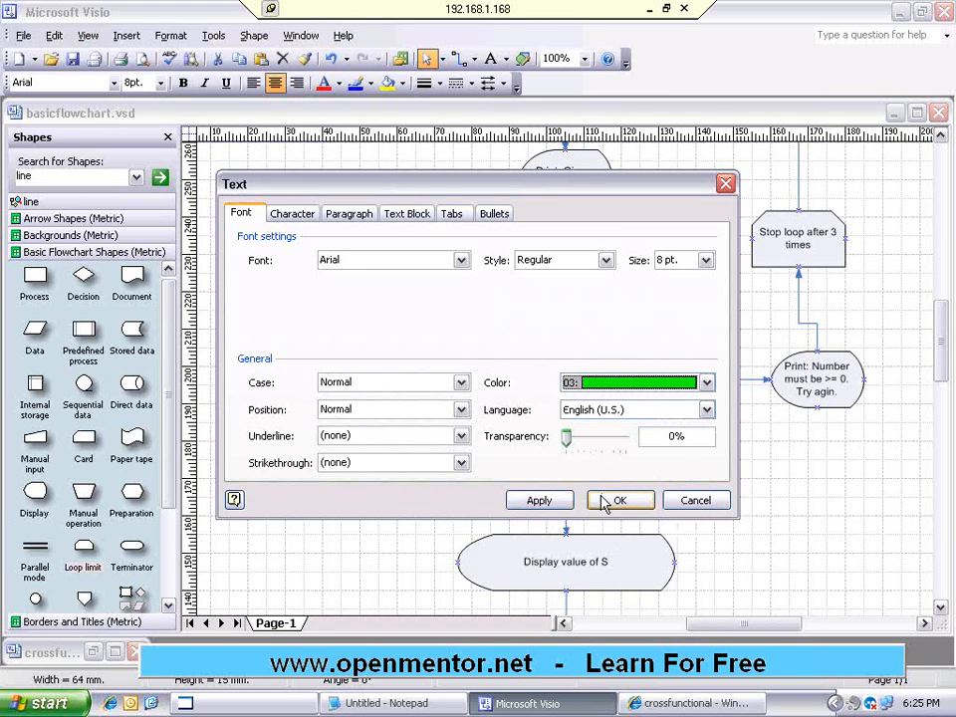
pyautogui.click(619, 500)
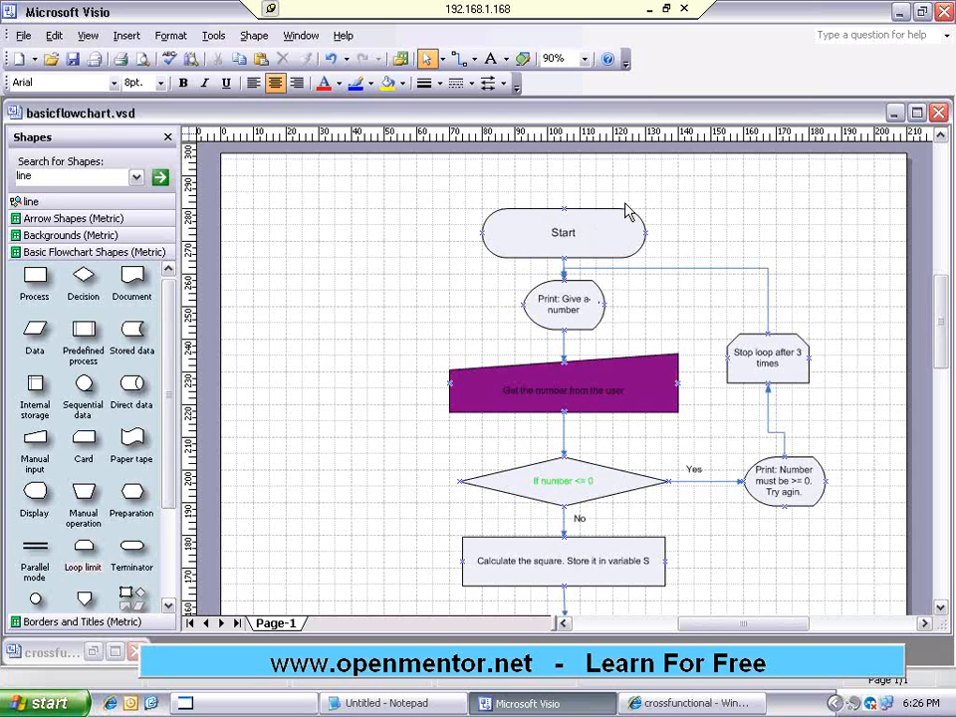
# - Save a copy of the flowchart in My Documents as basicflowchart.png in Portable Network Graphics format
pyautogui.click(23, 36)
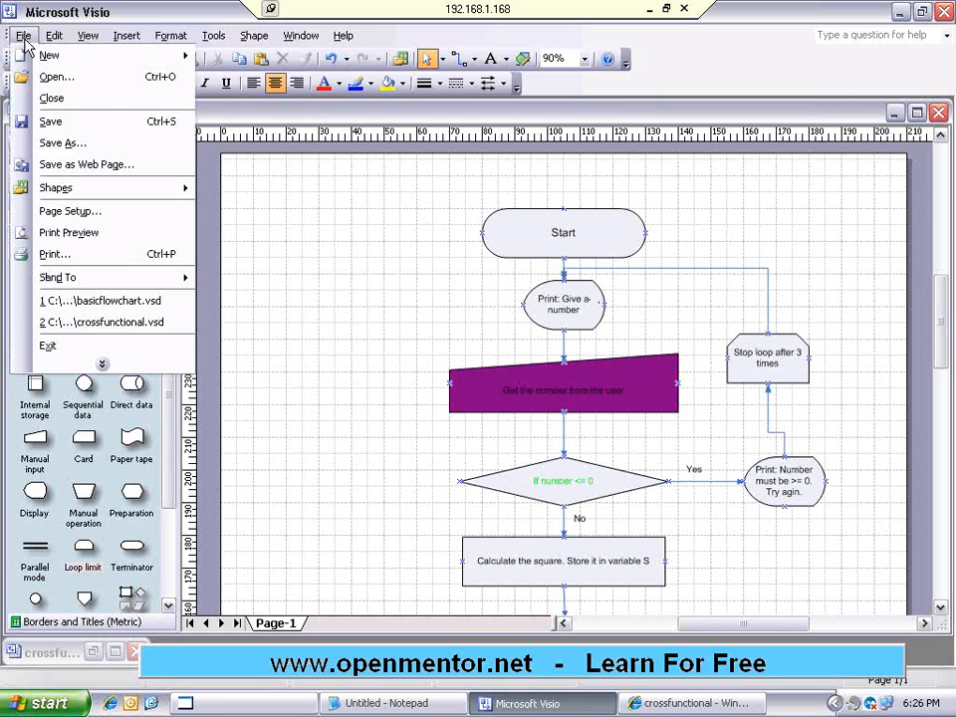
pyautogui.click(88, 149)
pyautogui.click(632, 514)
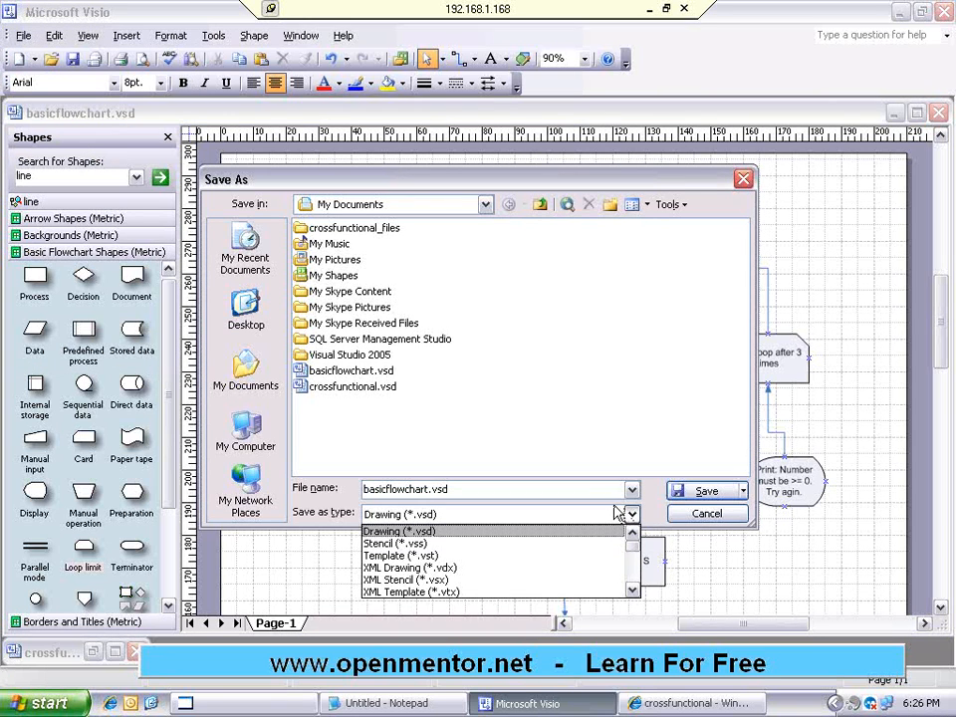
pyautogui.click(633, 578)
pyautogui.click(634, 579)
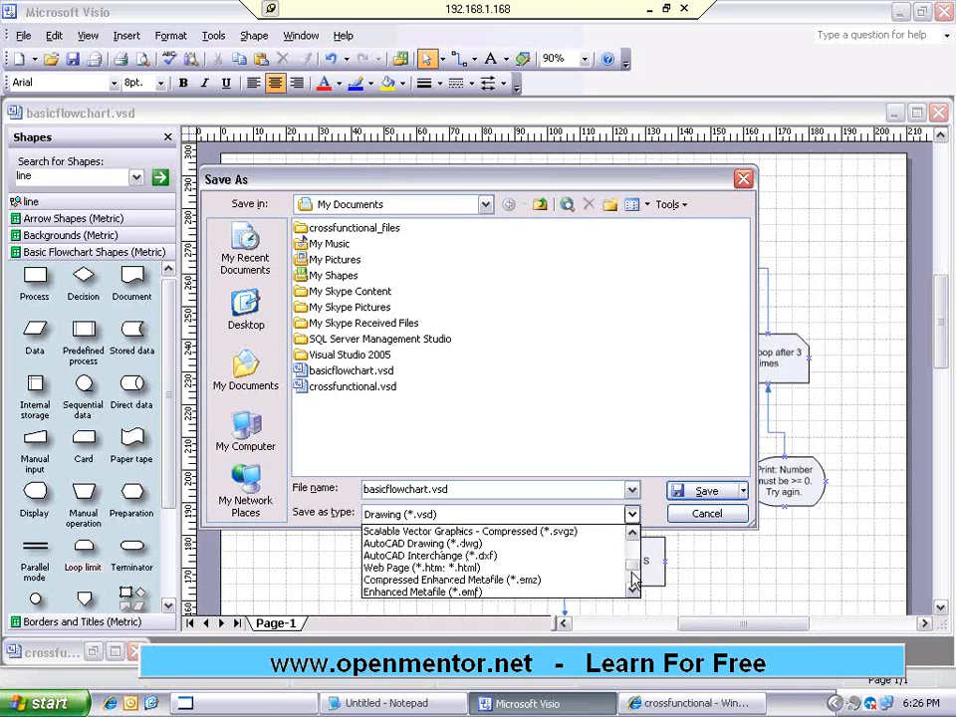
pyautogui.click(633, 581)
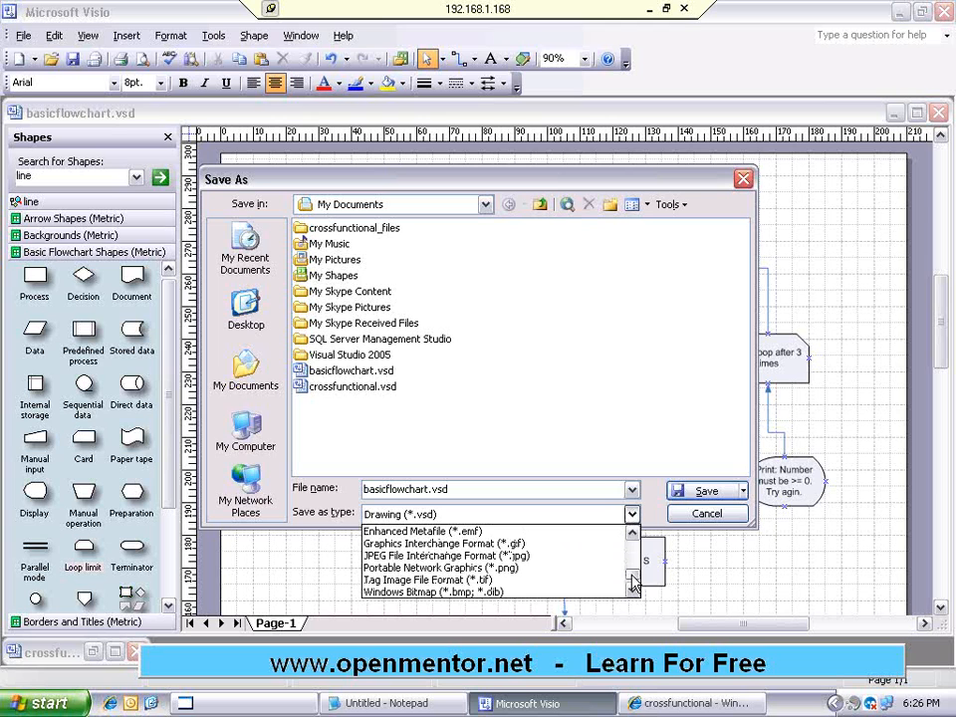
pyautogui.click(539, 568)
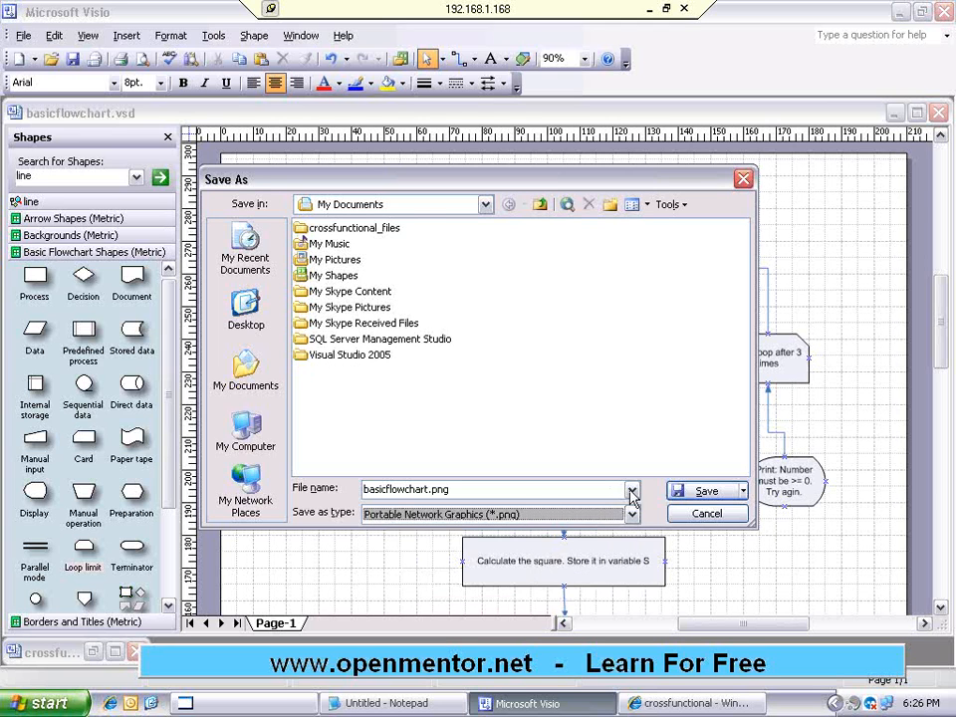
pyautogui.moveTo(657, 177); pyautogui.dragTo(532, 77)
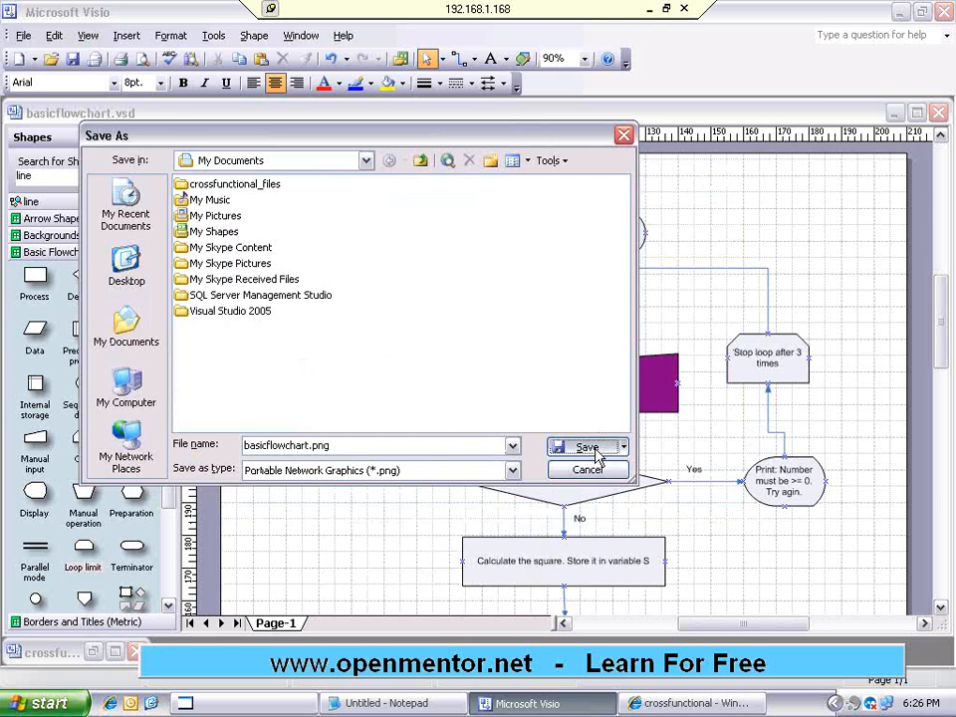
pyautogui.click(596, 450)
pyautogui.click(570, 525)
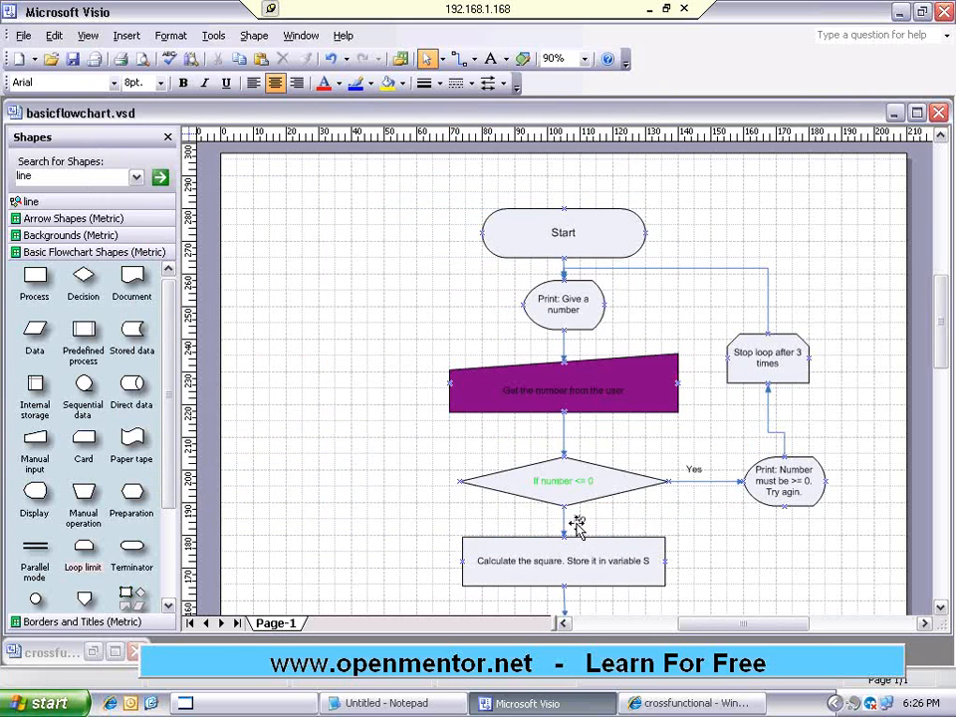
# - Minimise the drawing window and launch Microsoft Office Word 2003 with a blank document
pyautogui.click(904, 12)
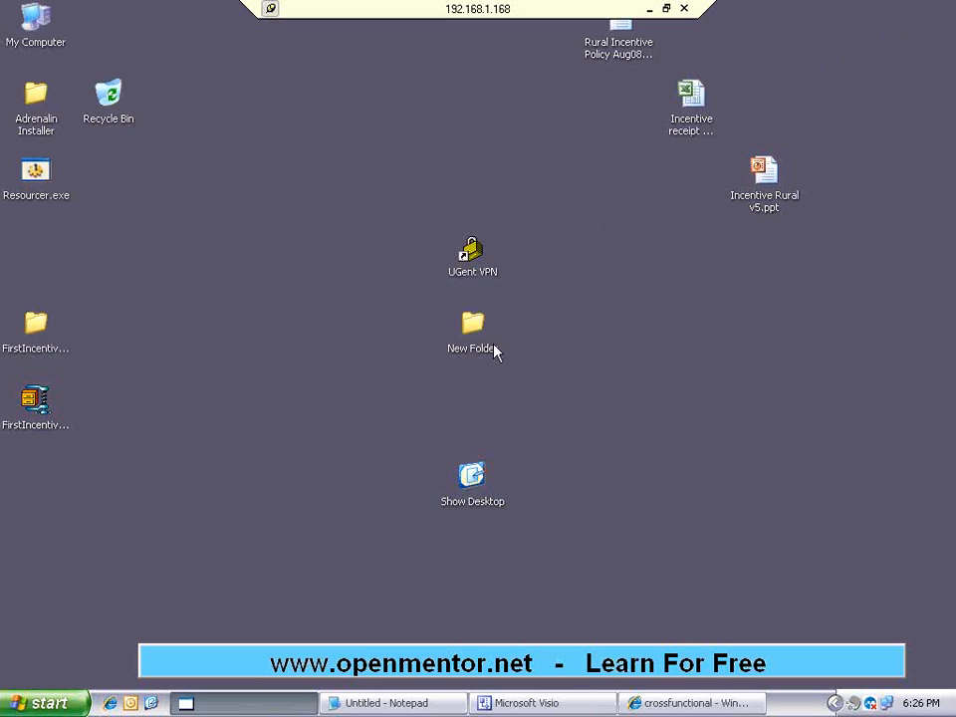
pyautogui.click(43, 690)
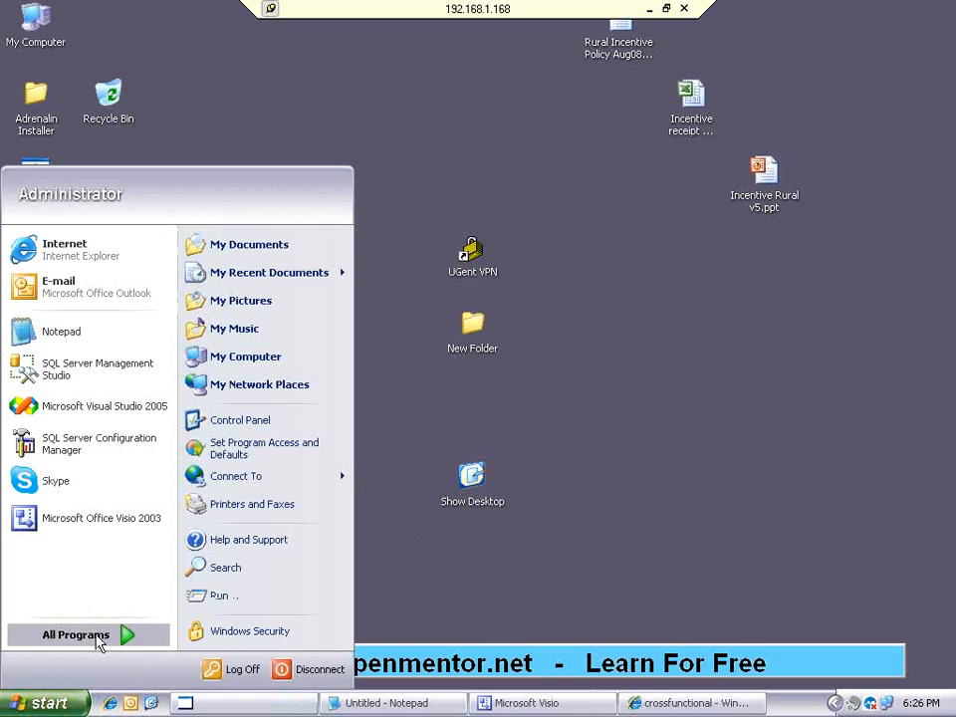
pyautogui.moveTo(98, 640)
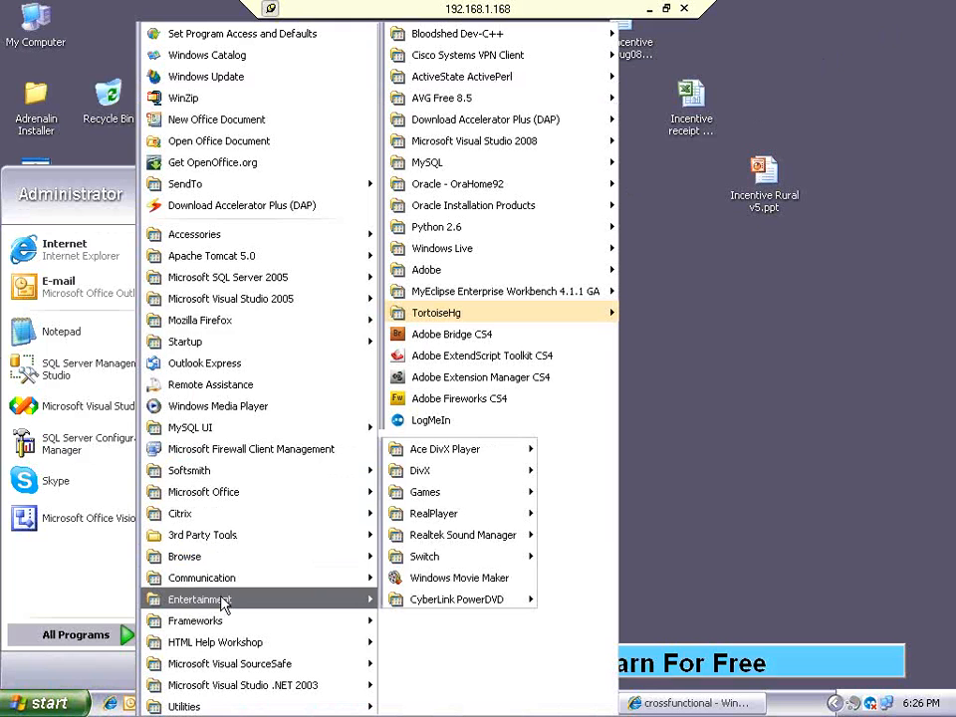
pyautogui.moveTo(292, 327)
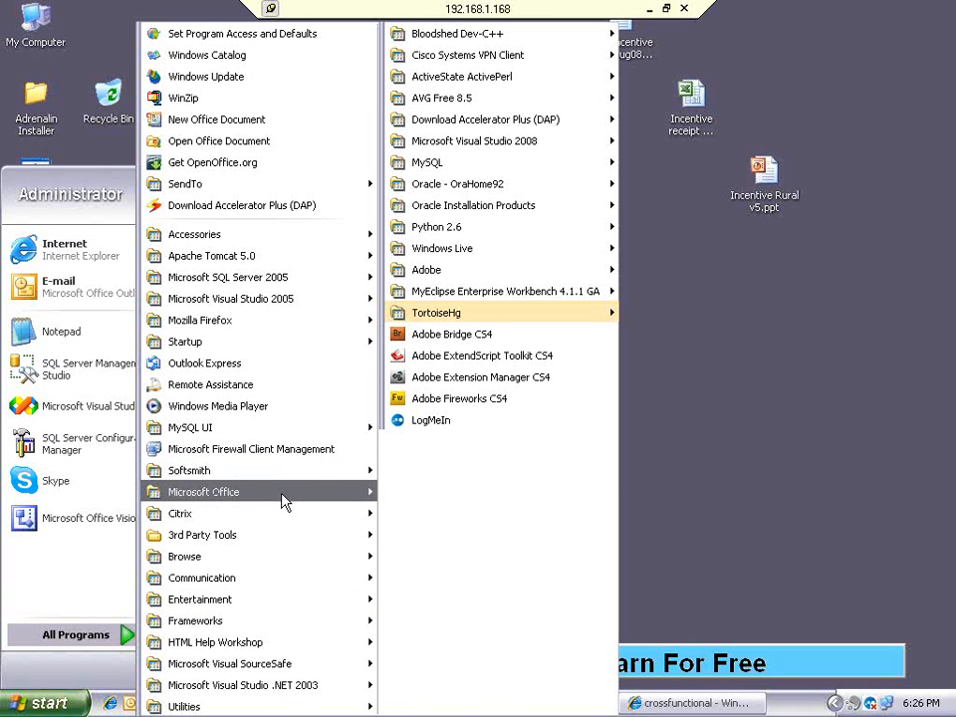
pyautogui.moveTo(281, 494)
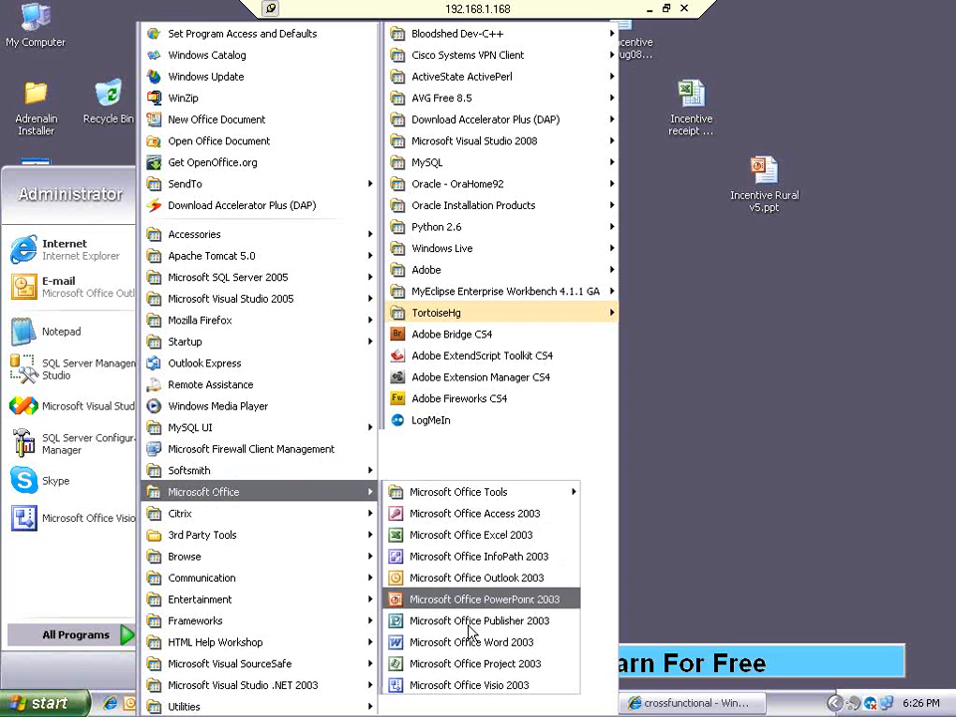
pyautogui.click(418, 643)
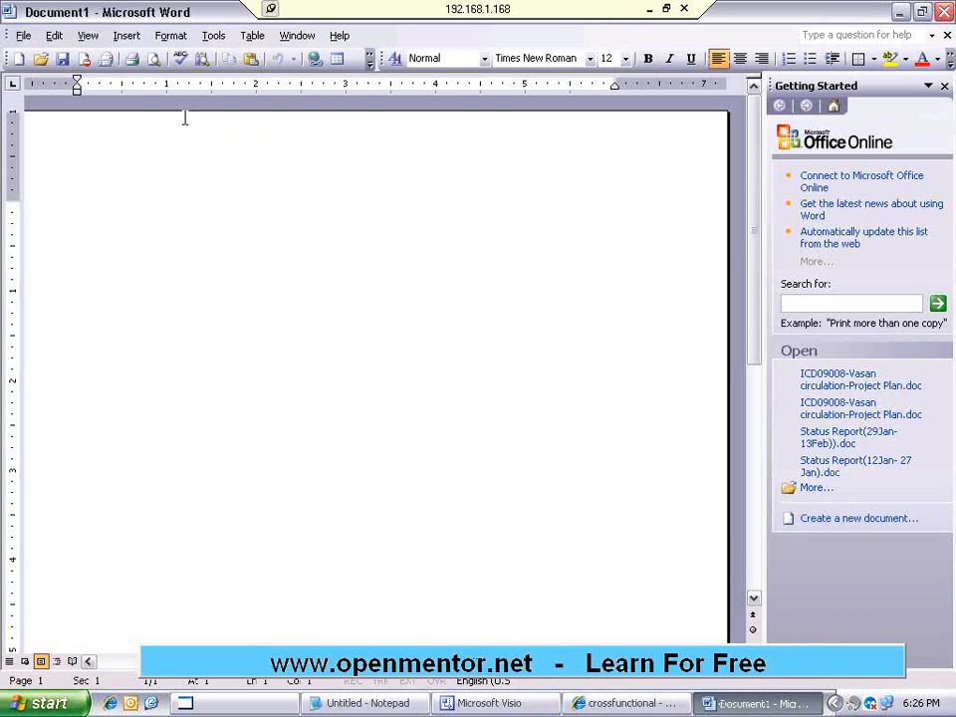
# - Insert the picture basicflowchart.png from My Documents into the blank document and select it
pyautogui.click(130, 38)
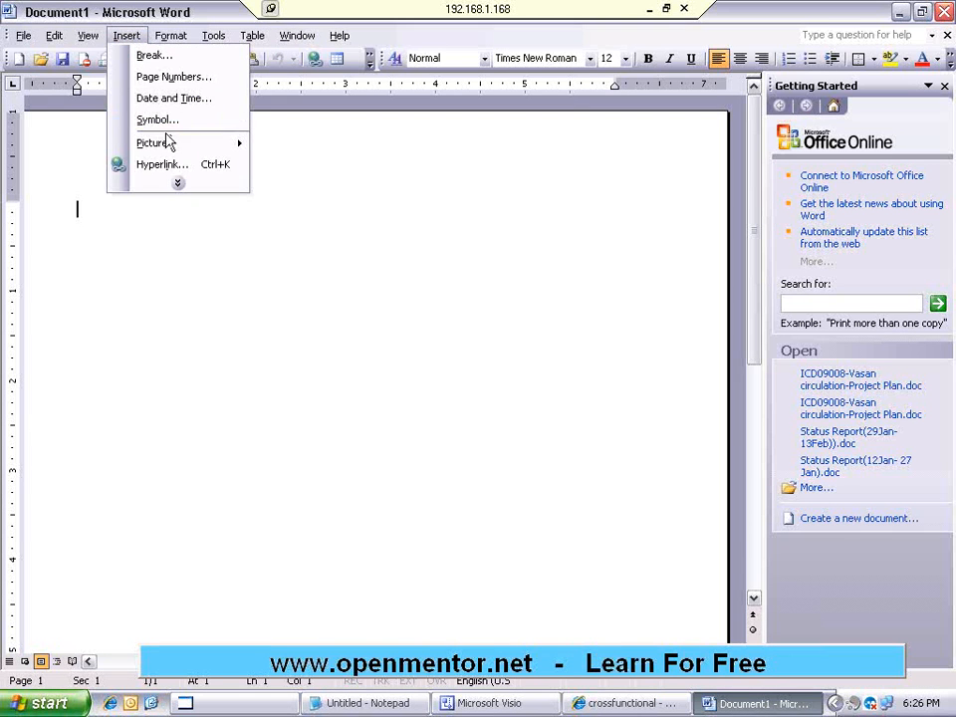
pyautogui.moveTo(169, 148)
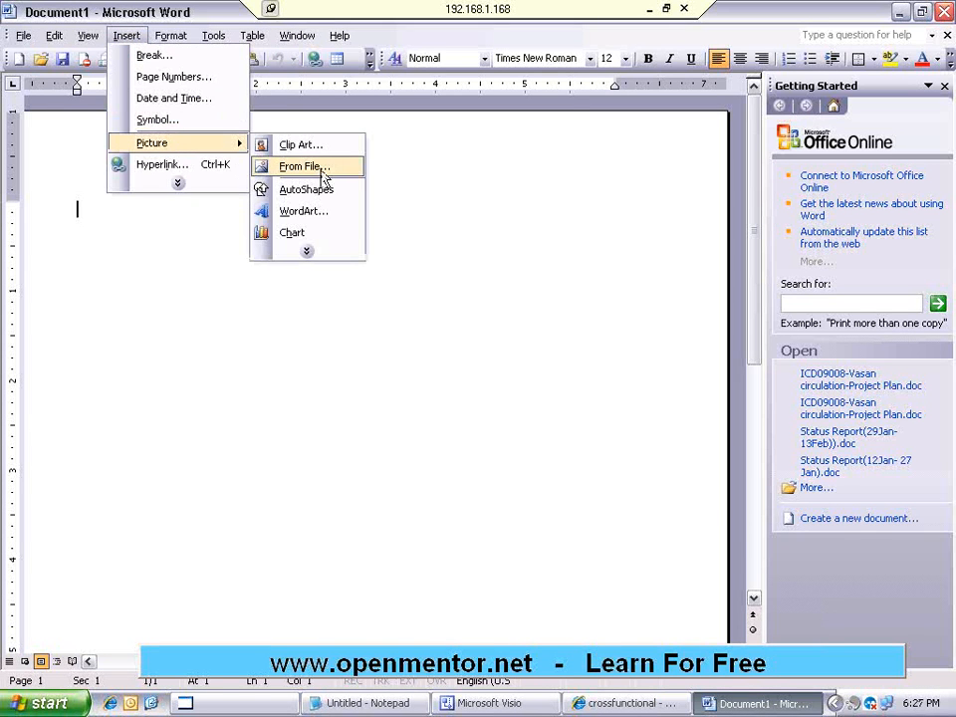
pyautogui.click(302, 166)
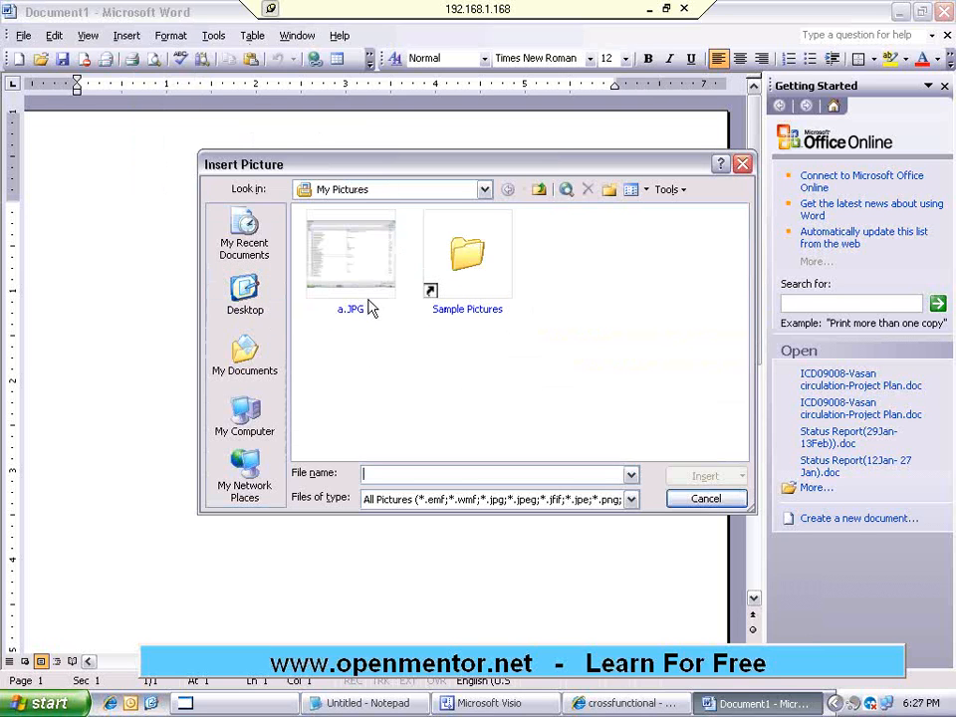
pyautogui.click(245, 353)
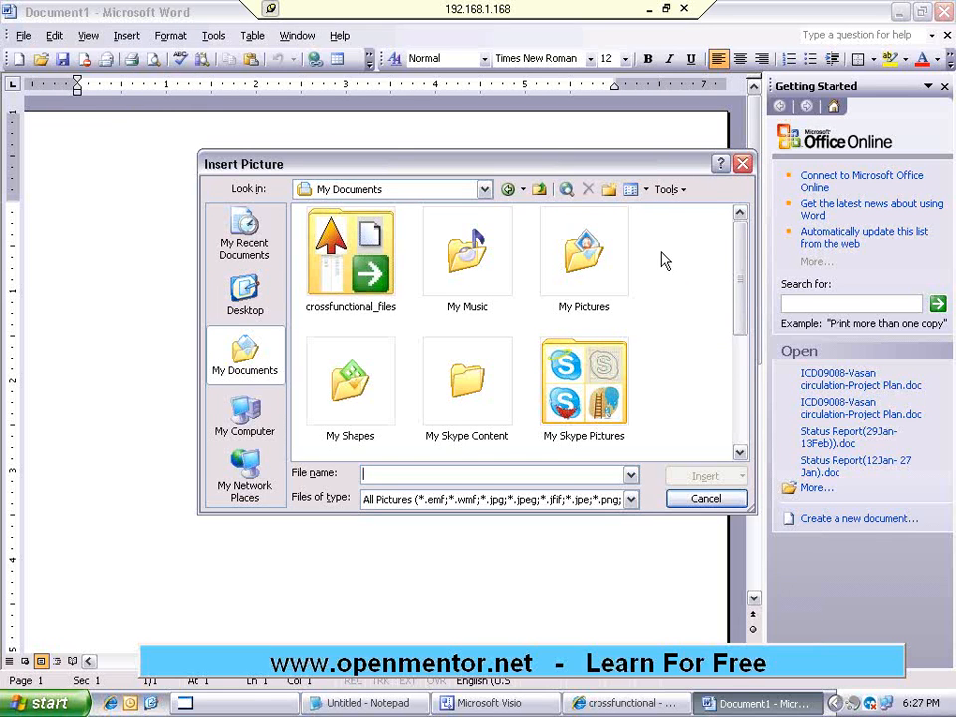
pyautogui.click(740, 429)
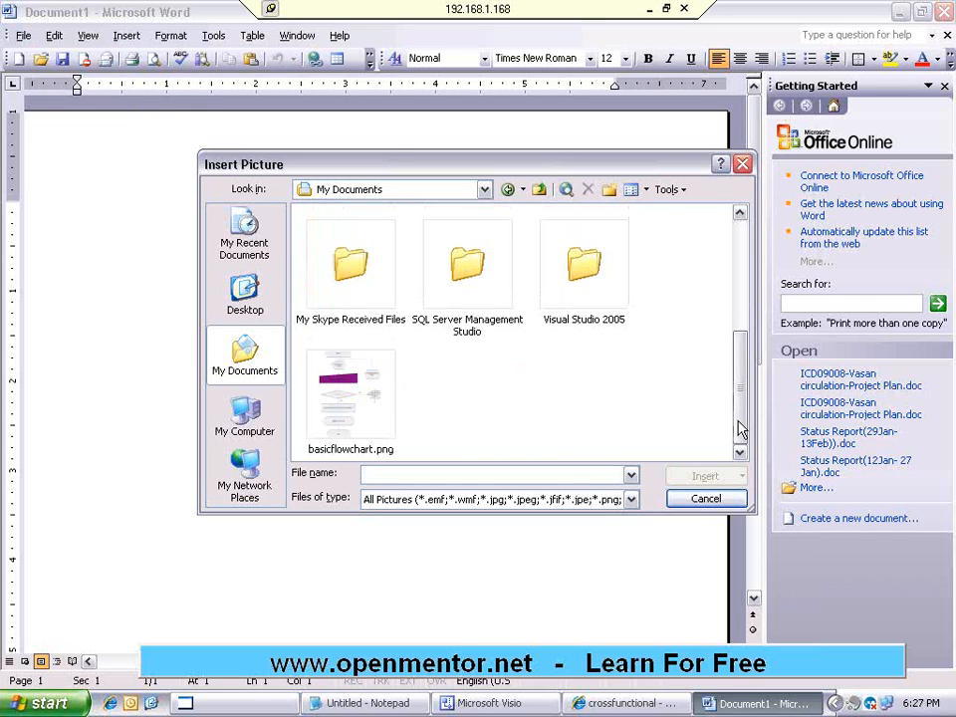
pyautogui.click(377, 424)
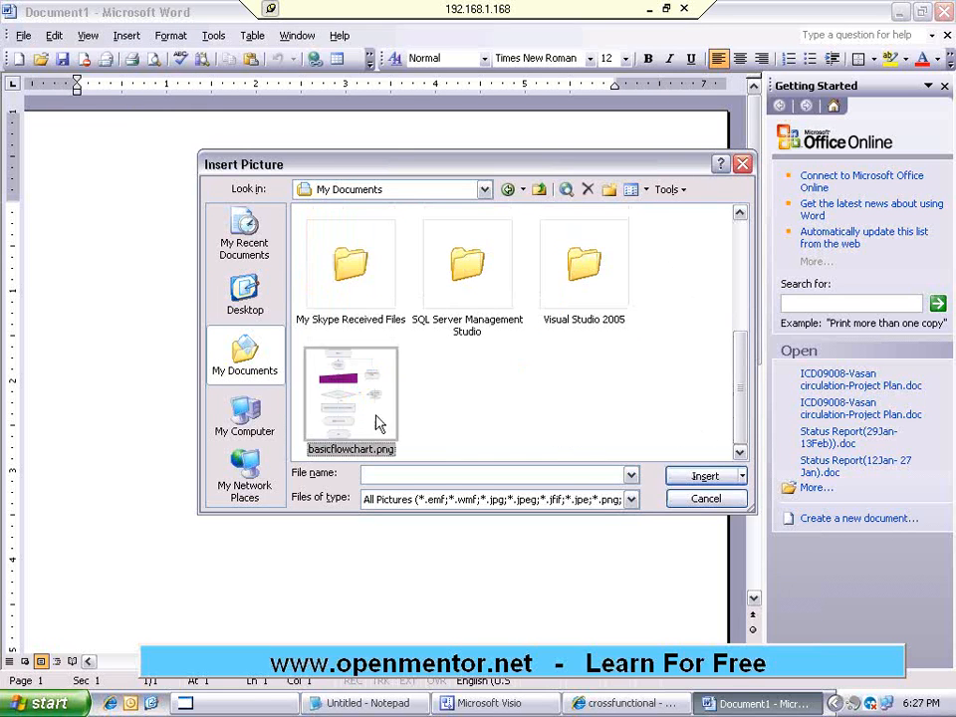
pyautogui.click(687, 478)
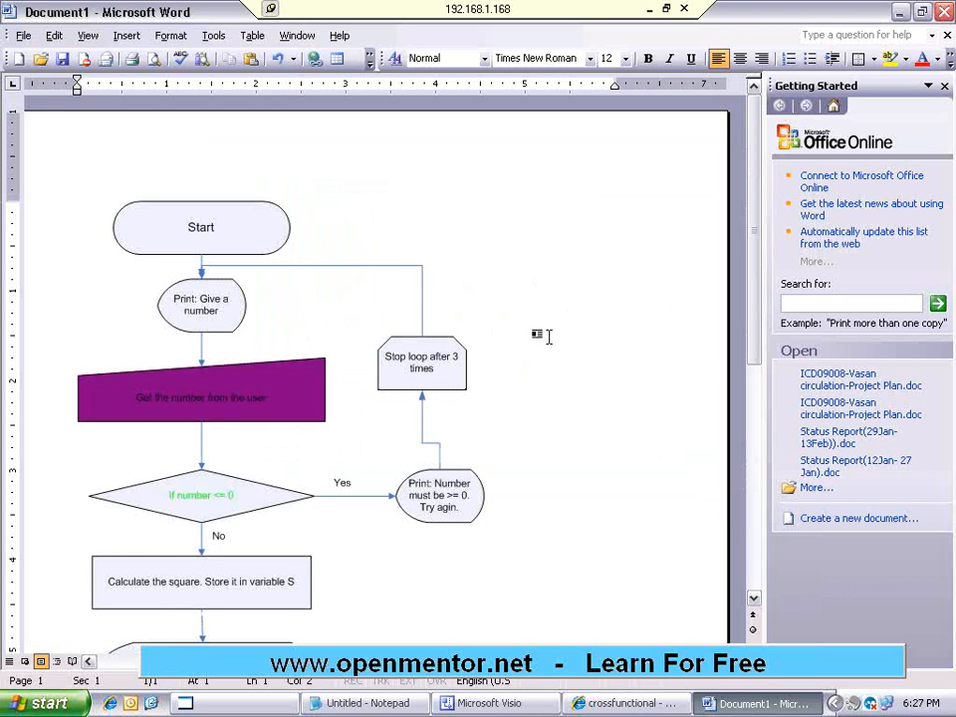
pyautogui.click(289, 339)
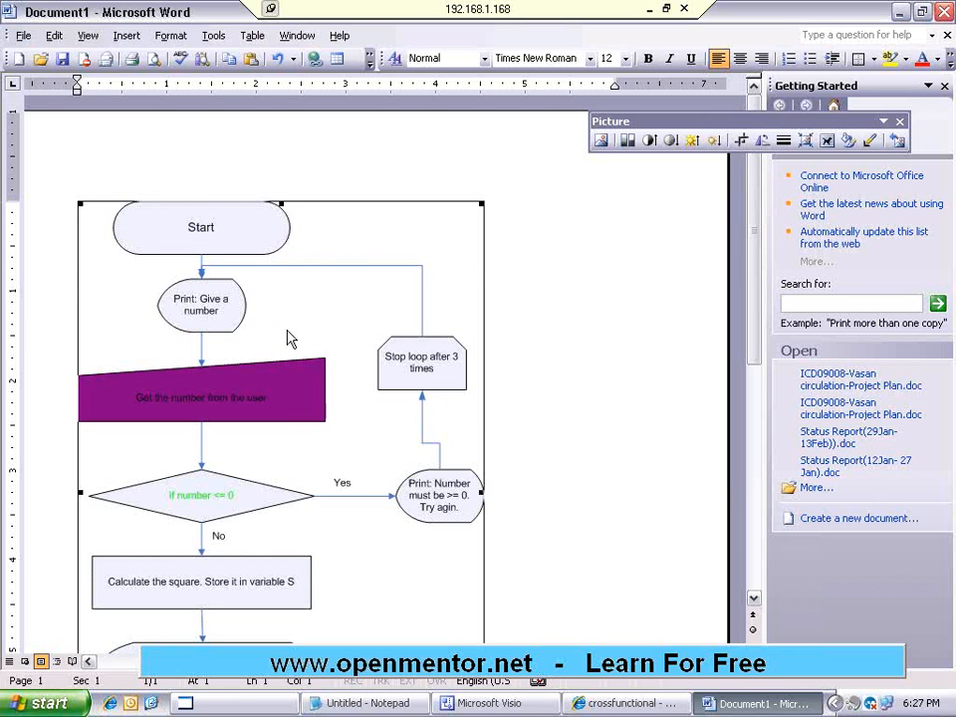
pyautogui.click(903, 13)
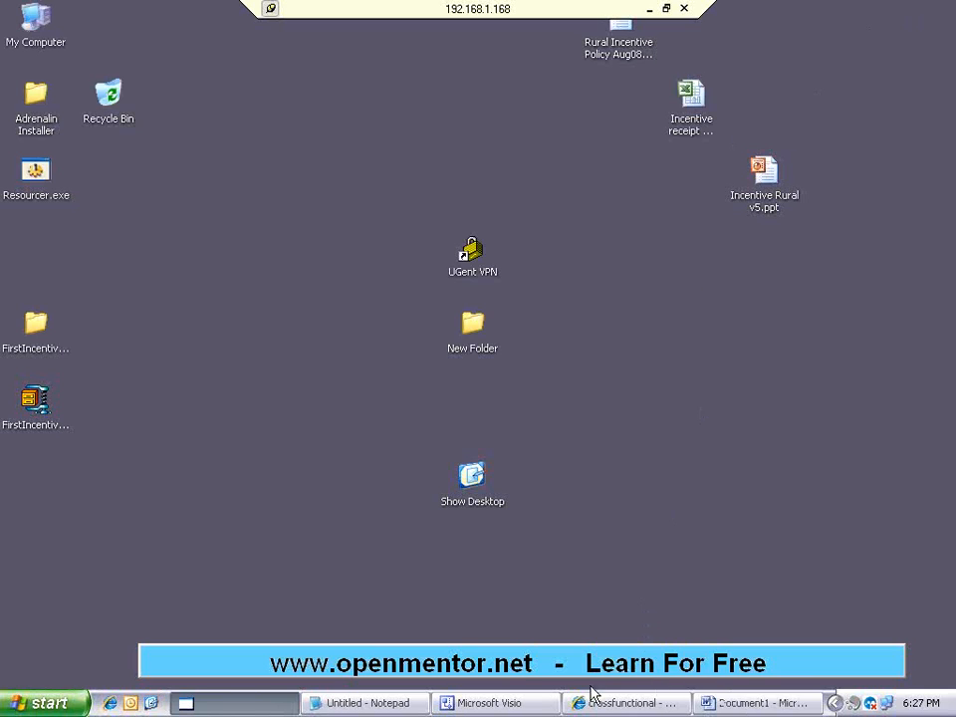
pyautogui.click(752, 704)
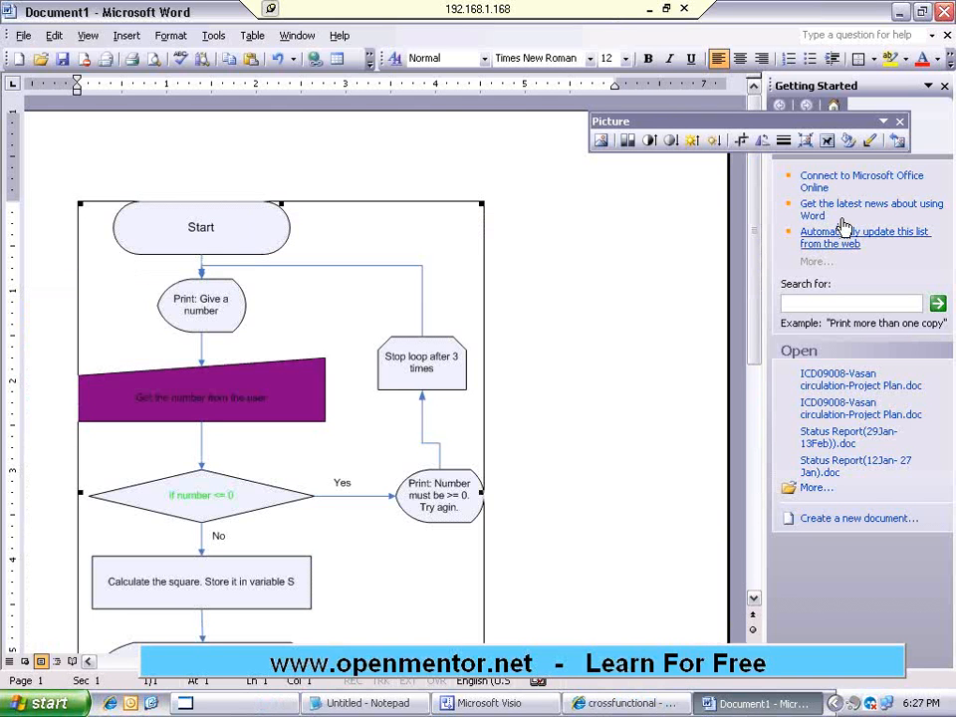